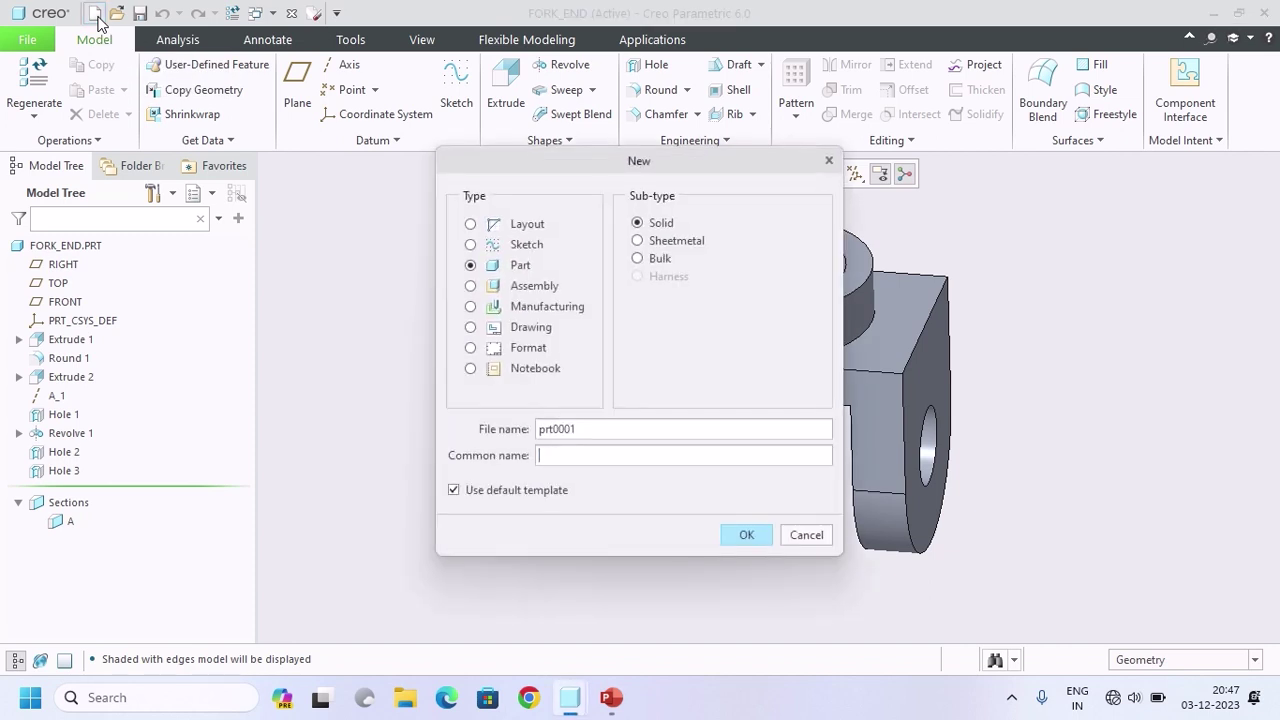
Step: Create a new drawing of fork_end.prt without the default template, using the Empty option, landscape orientation and size C
{"action": "left_click", "coordinate": [498, 328]}
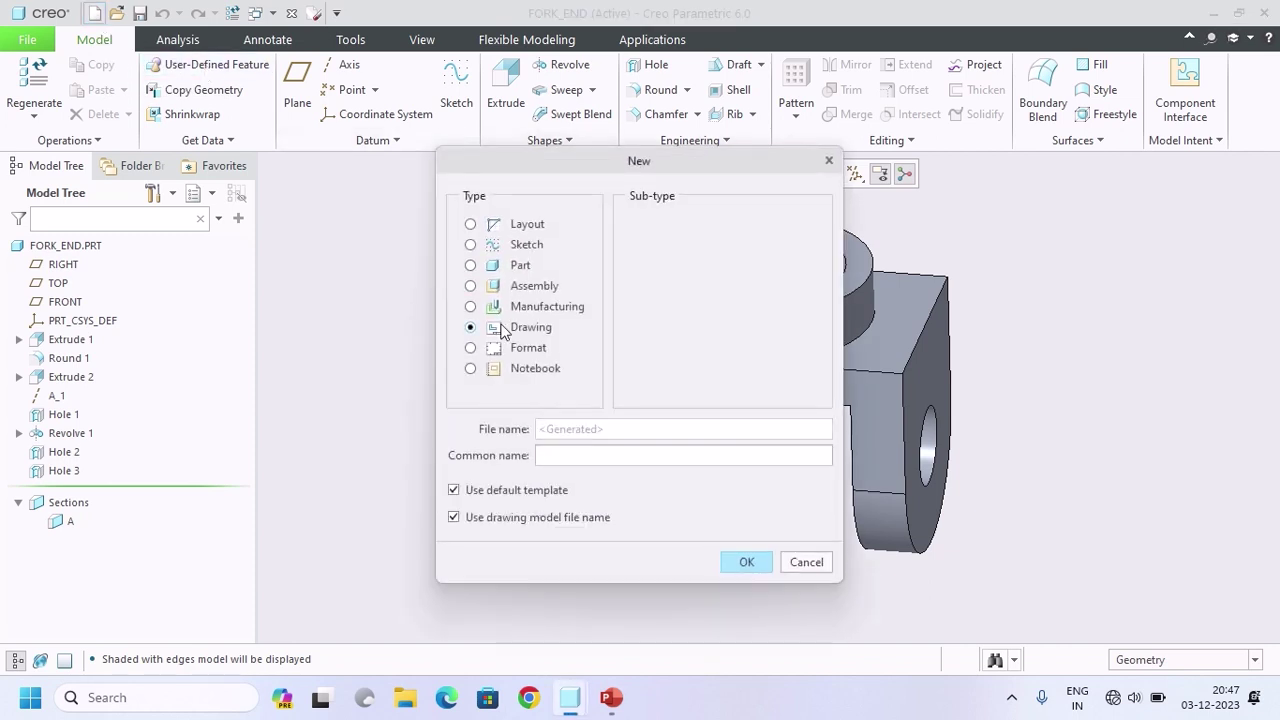
{"action": "left_click", "coordinate": [453, 491]}
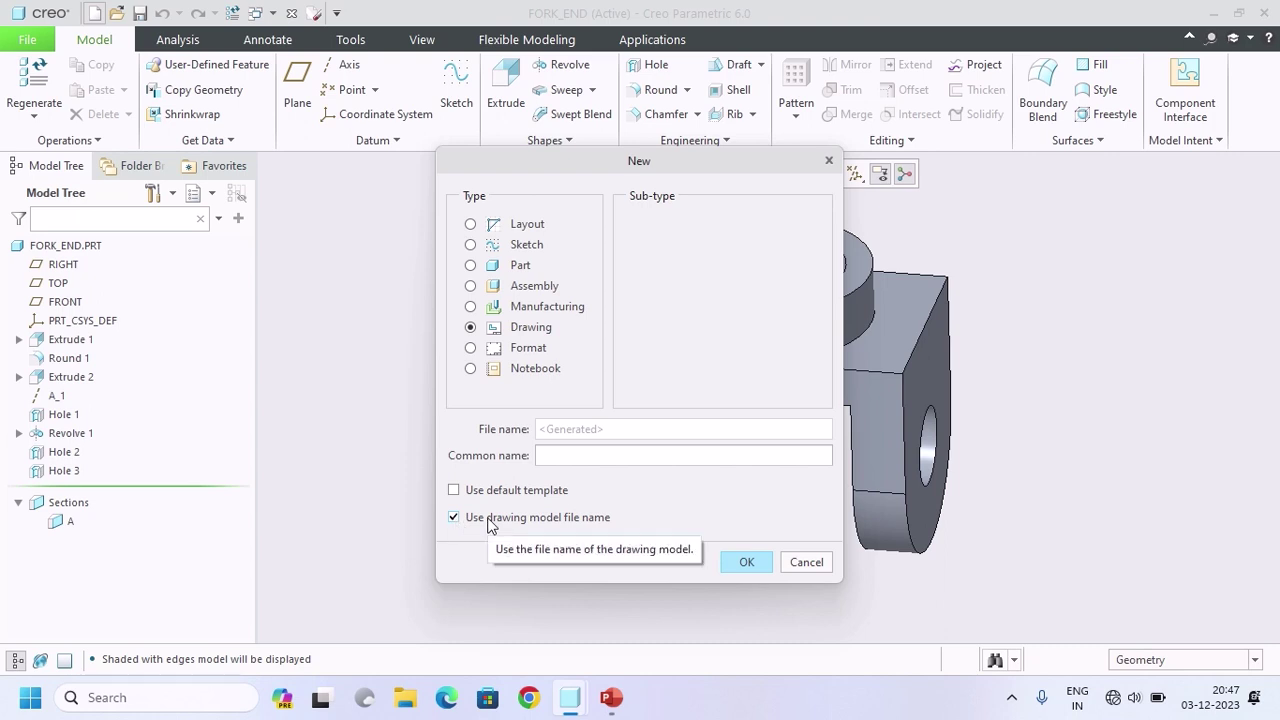
{"action": "left_click", "coordinate": [761, 566]}
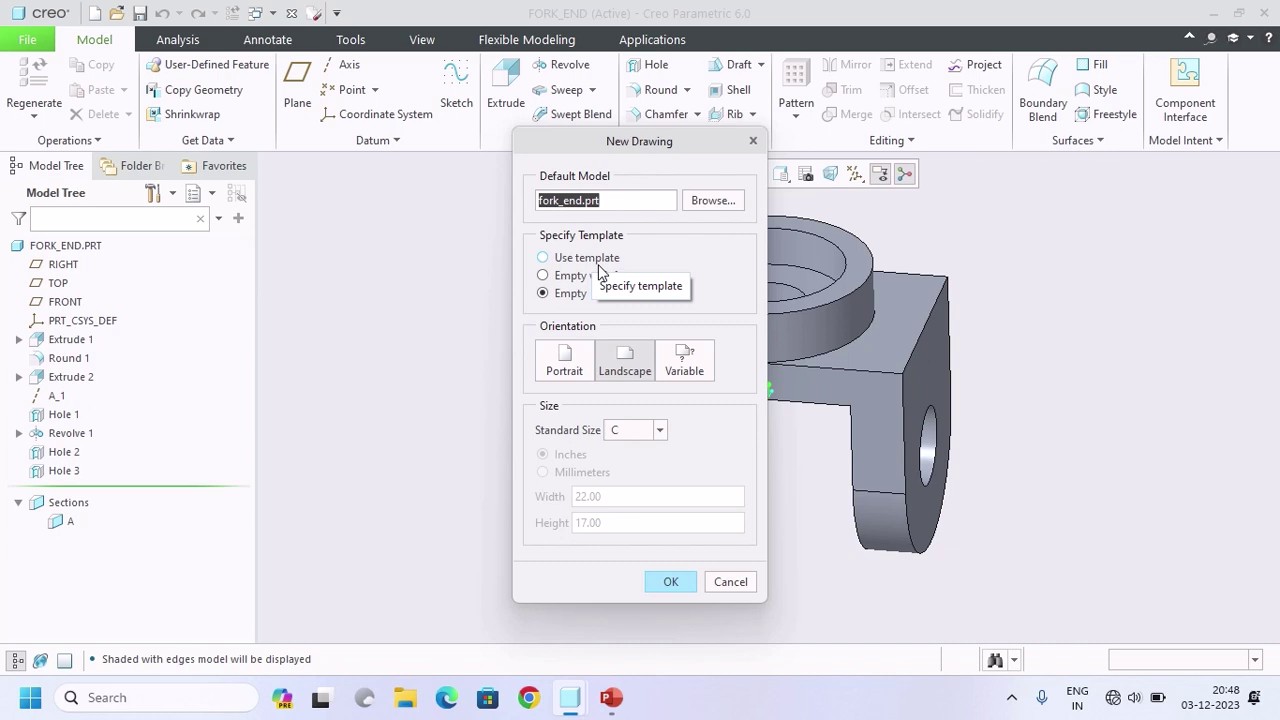
{"action": "left_click", "coordinate": [670, 584]}
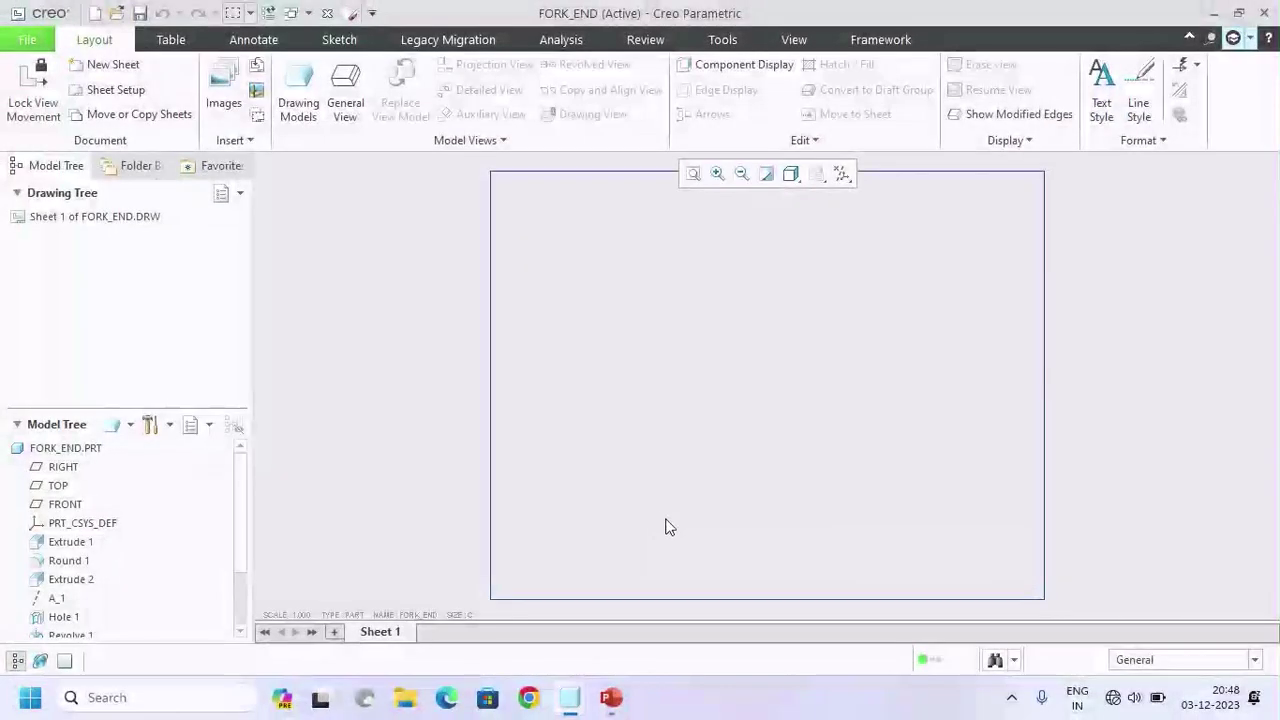
Step: Change the format of Sheet 1 to the system format b.frm in the sheet setup
{"action": "double_click", "coordinate": [459, 616]}
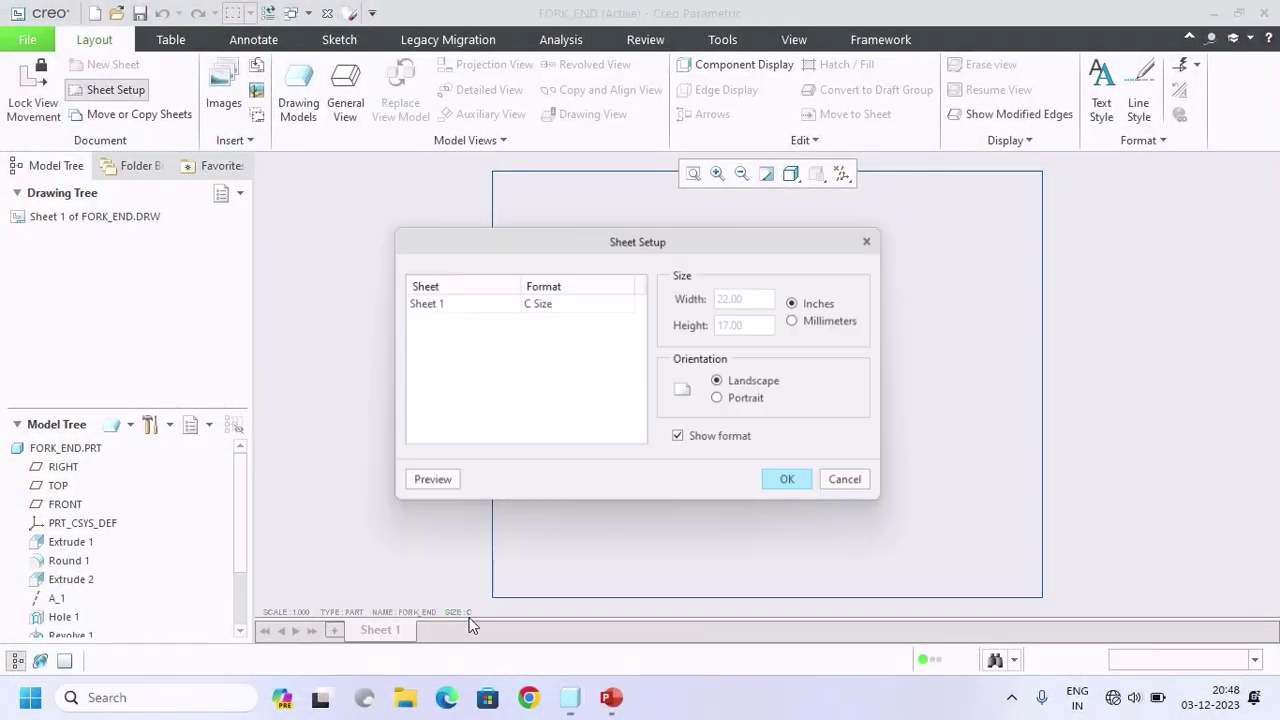
{"action": "left_click", "coordinate": [583, 310]}
{"action": "left_click", "coordinate": [627, 302]}
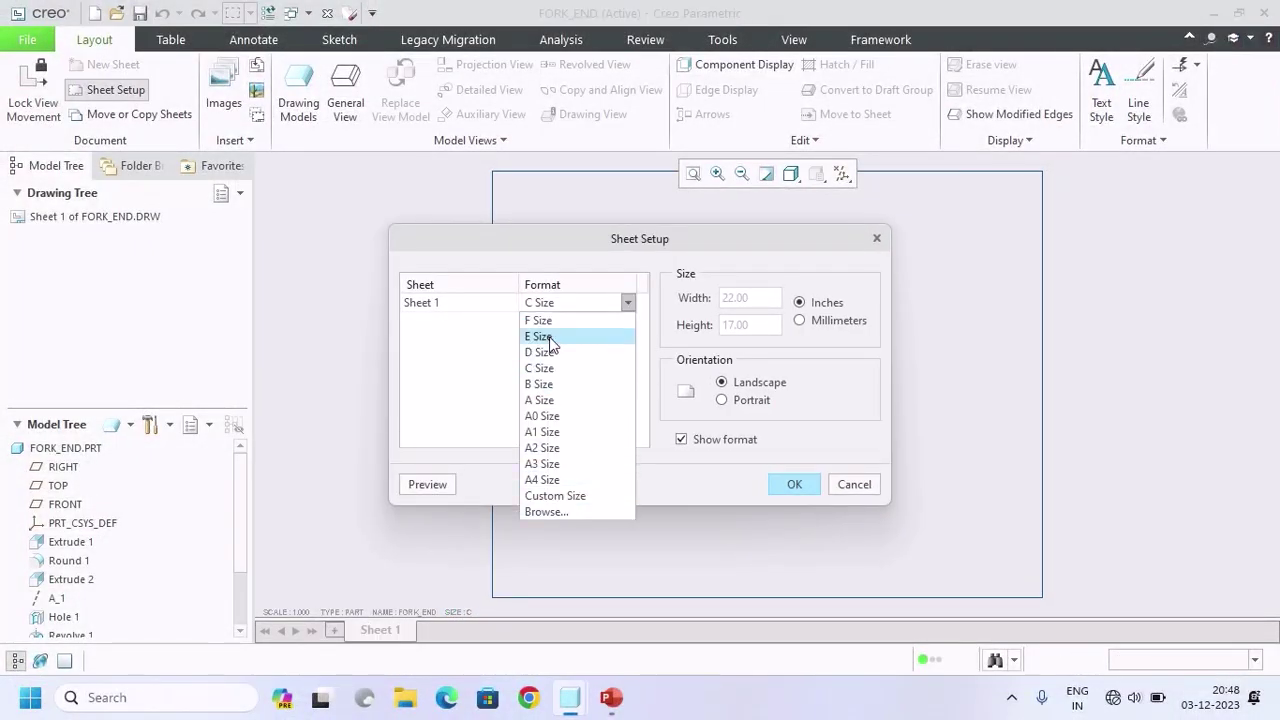
{"action": "left_click", "coordinate": [536, 511]}
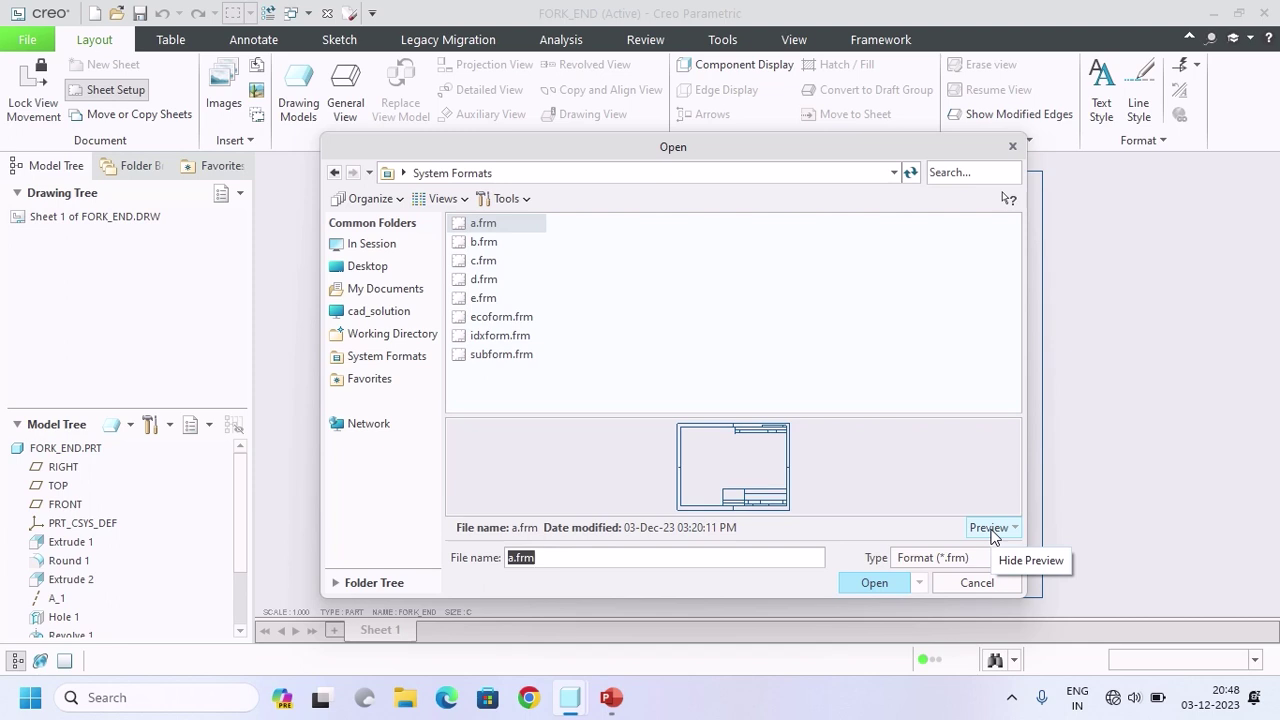
{"action": "left_click", "coordinate": [483, 261]}
{"action": "left_click", "coordinate": [490, 275]}
{"action": "left_click", "coordinate": [481, 262]}
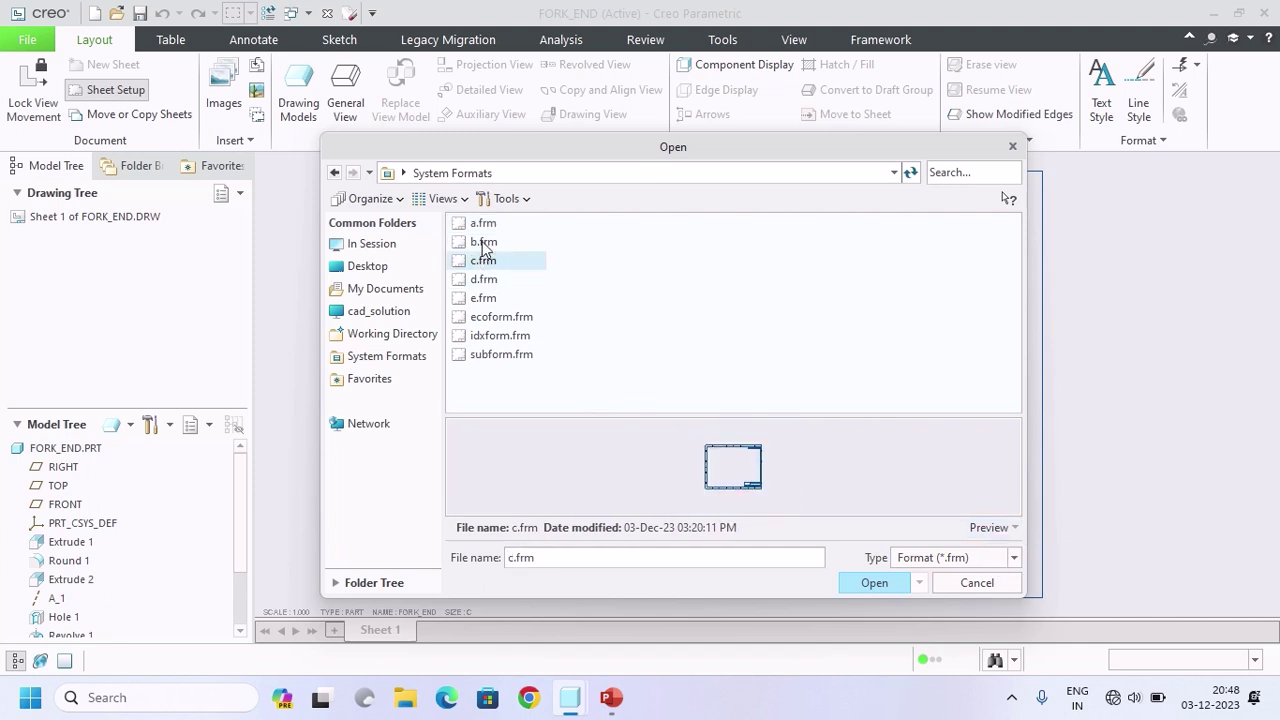
{"action": "left_click", "coordinate": [490, 318]}
{"action": "left_click", "coordinate": [484, 243]}
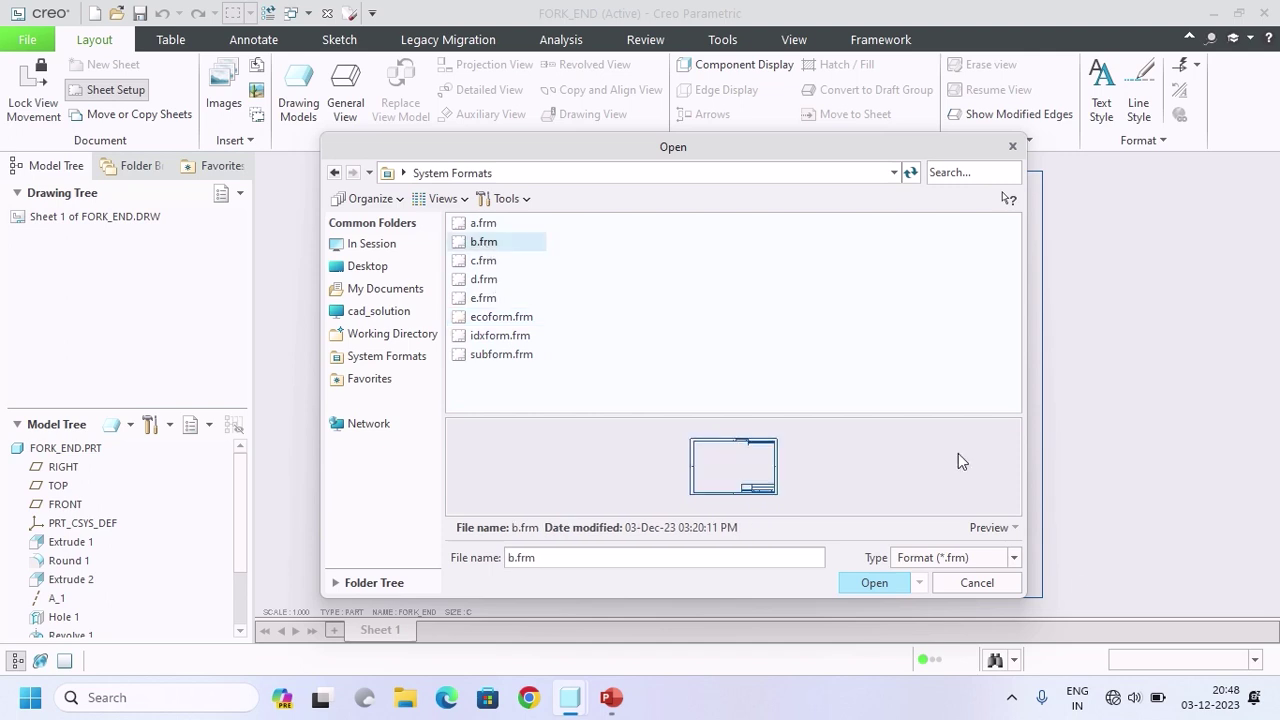
{"action": "left_click", "coordinate": [873, 583]}
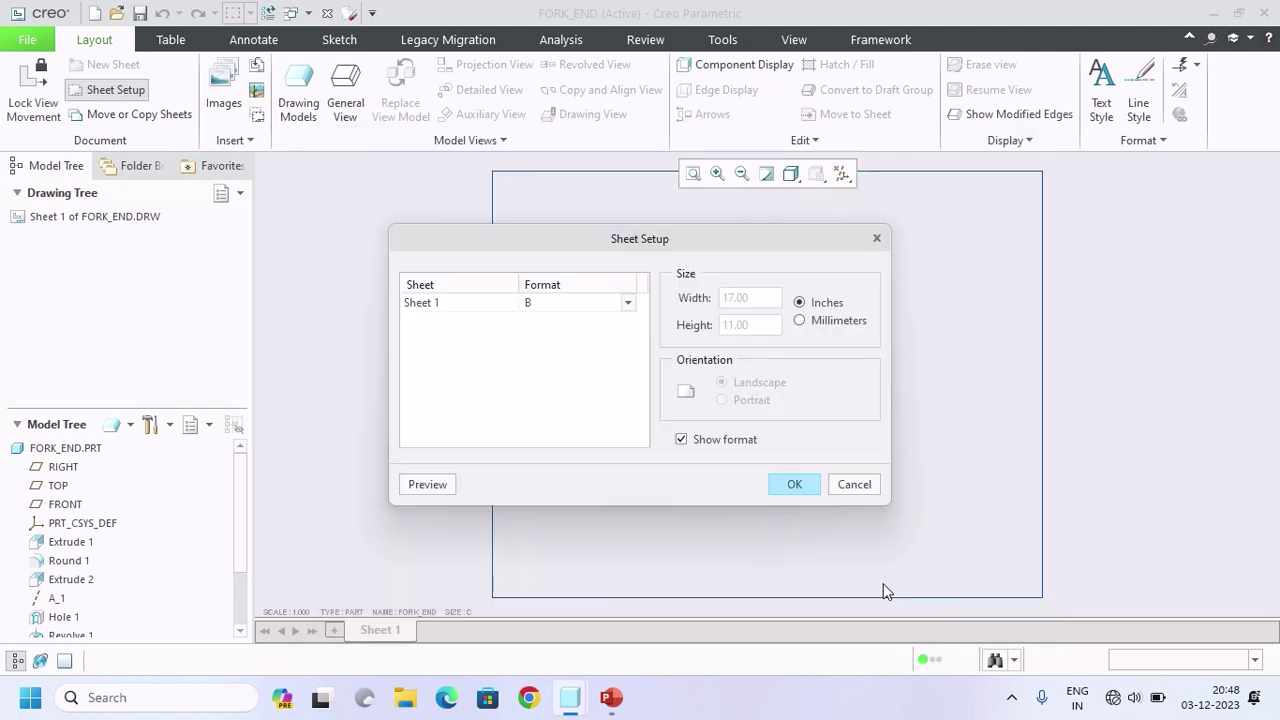
{"action": "left_click", "coordinate": [796, 485]}
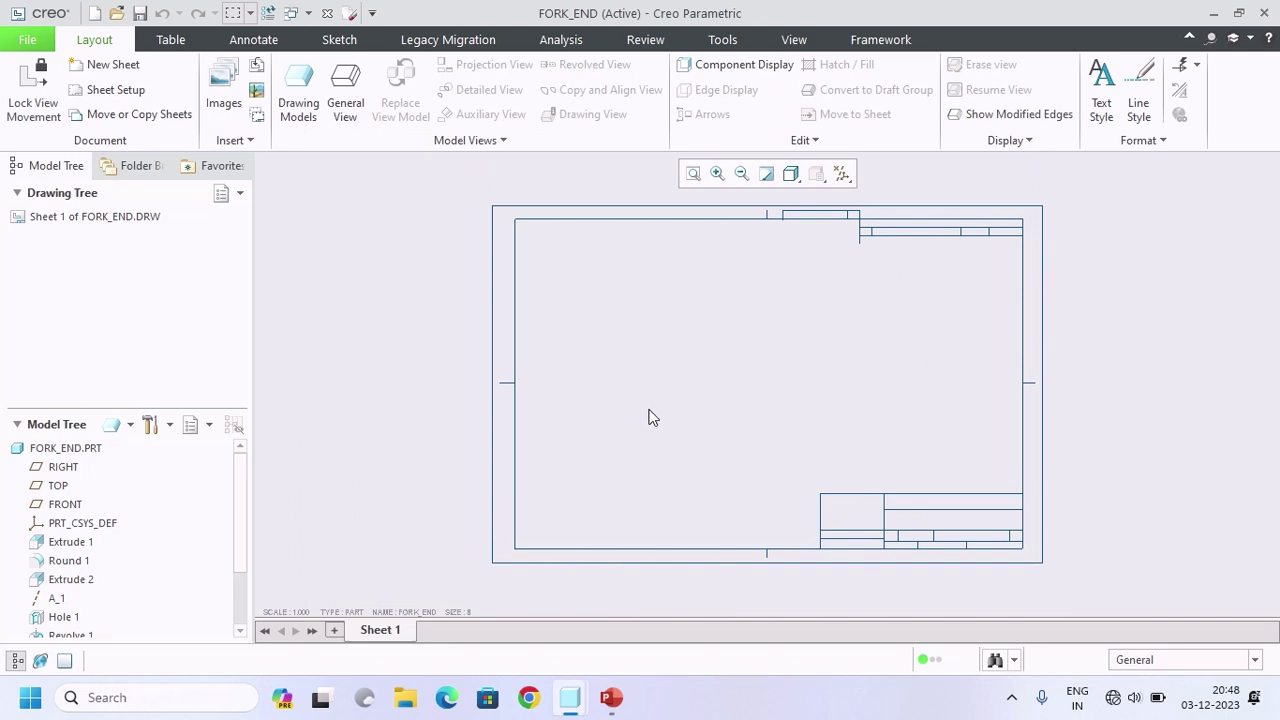
Step: Insert a general view of the fork end with No Combined State, slightly left of the sheet's centre
{"action": "left_click", "coordinate": [346, 88]}
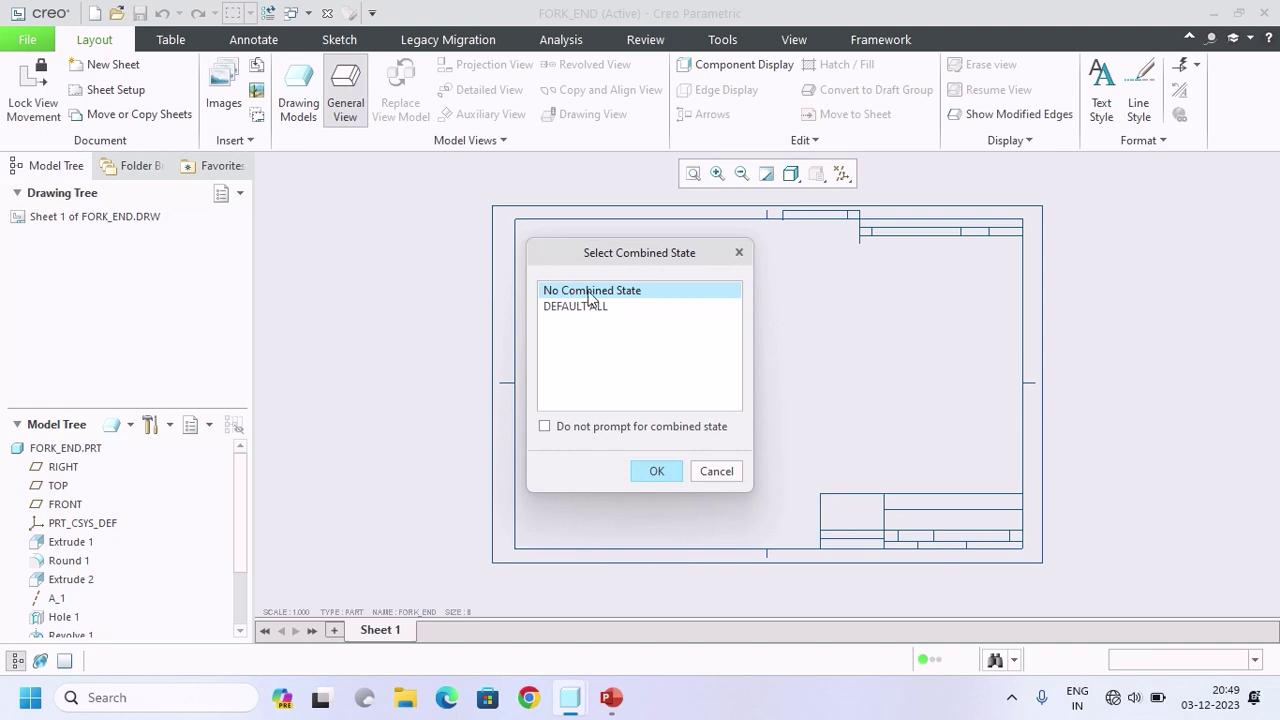
{"action": "left_click", "coordinate": [656, 471]}
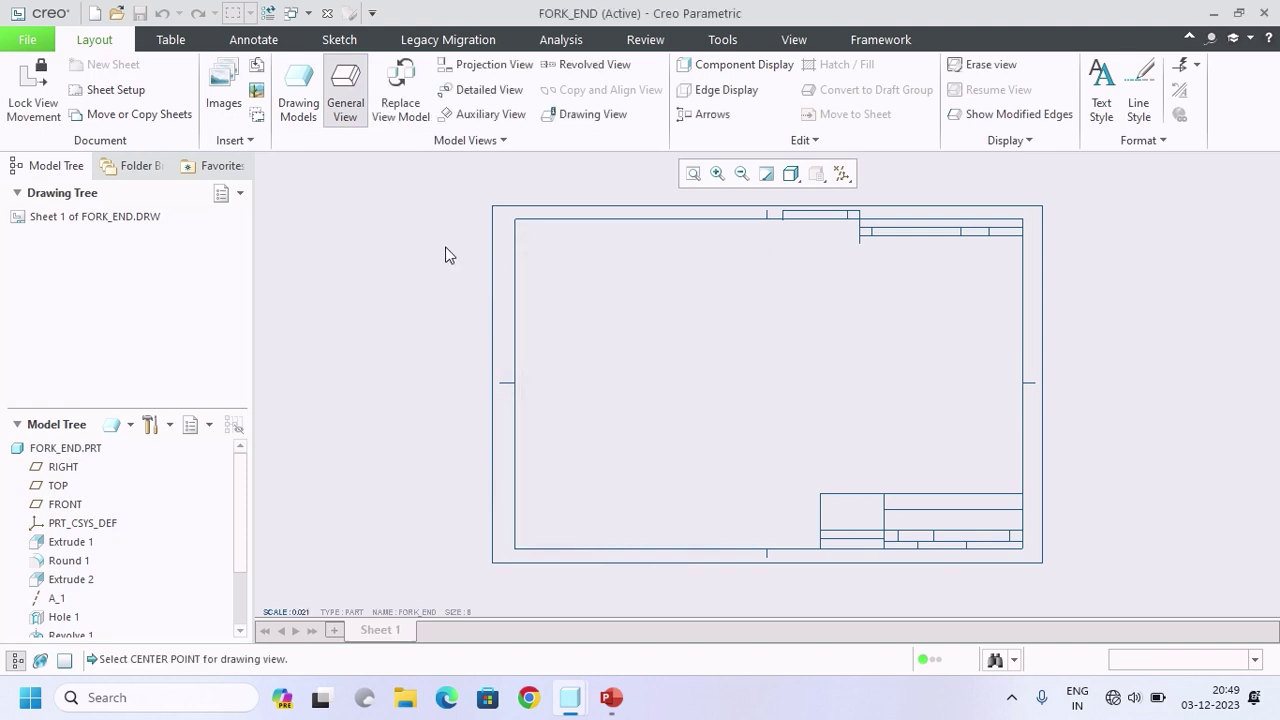
{"action": "left_click", "coordinate": [690, 377]}
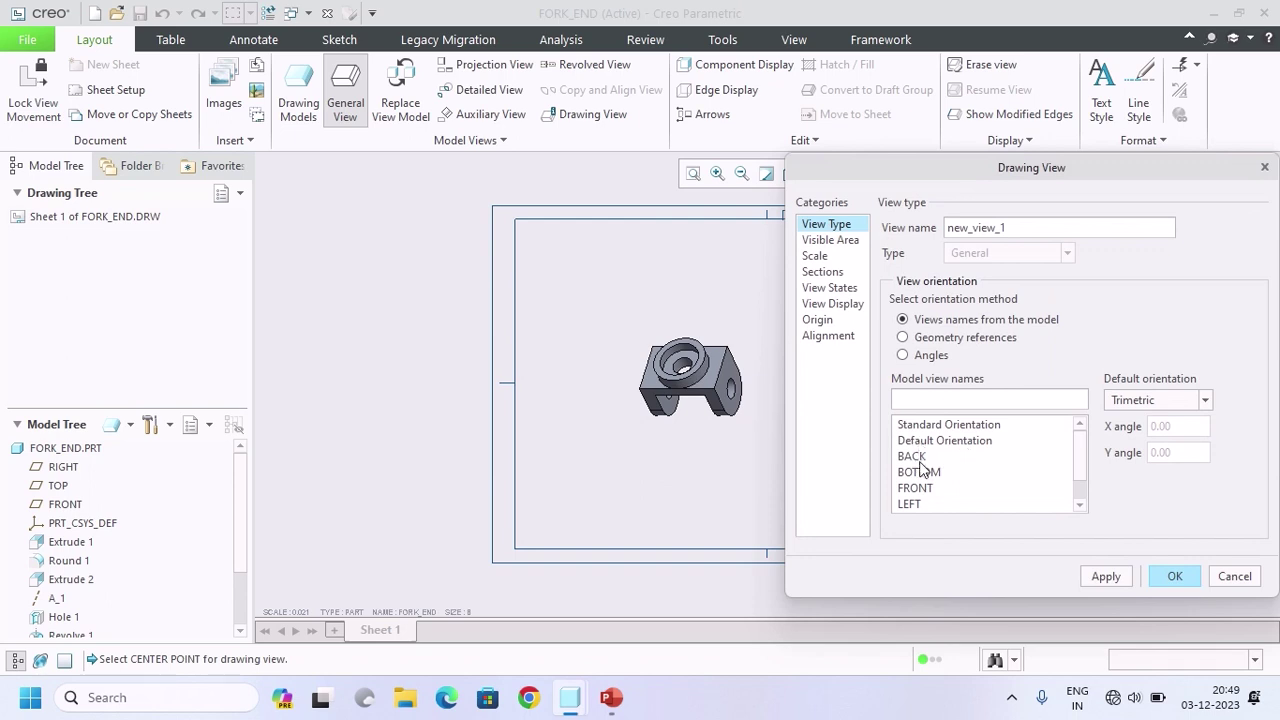
Step: Preview the Standard and BOTTOM orientations for the general view, and set its orientation to FRONT
{"action": "left_click", "coordinate": [925, 425]}
{"action": "left_click", "coordinate": [1105, 576]}
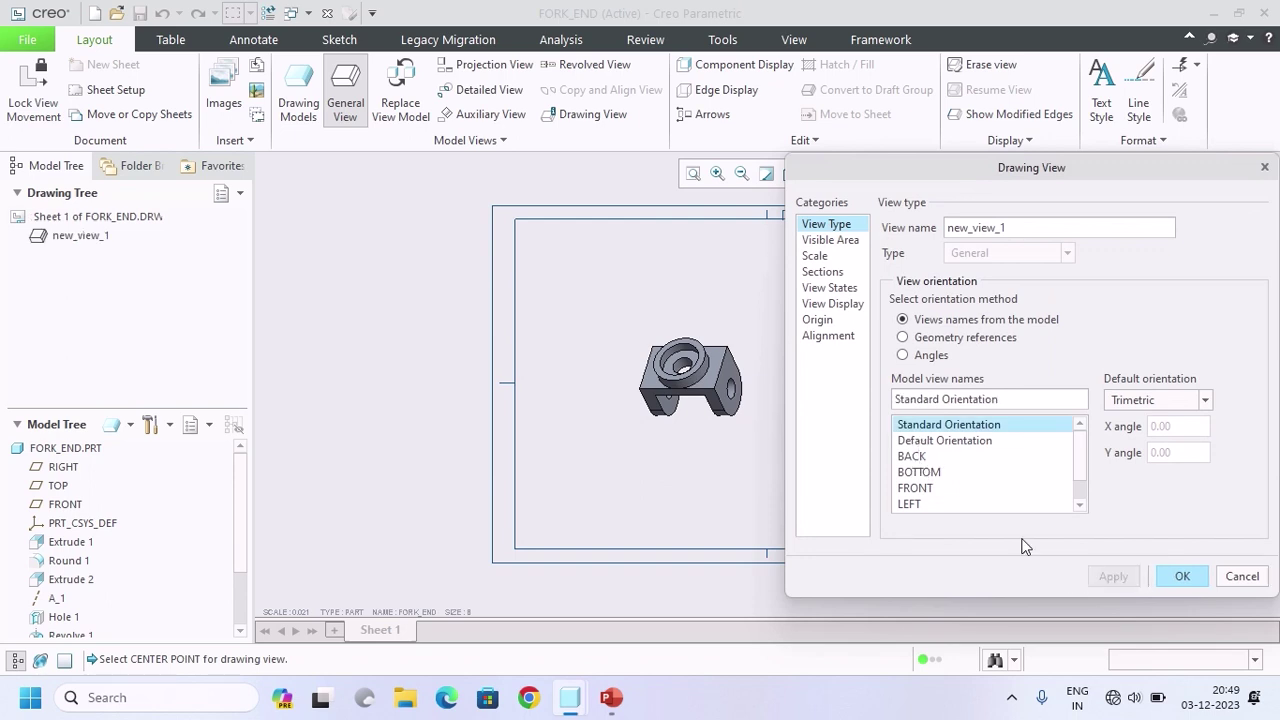
{"action": "left_click", "coordinate": [912, 456]}
{"action": "left_click", "coordinate": [919, 472]}
{"action": "left_click", "coordinate": [1105, 577]}
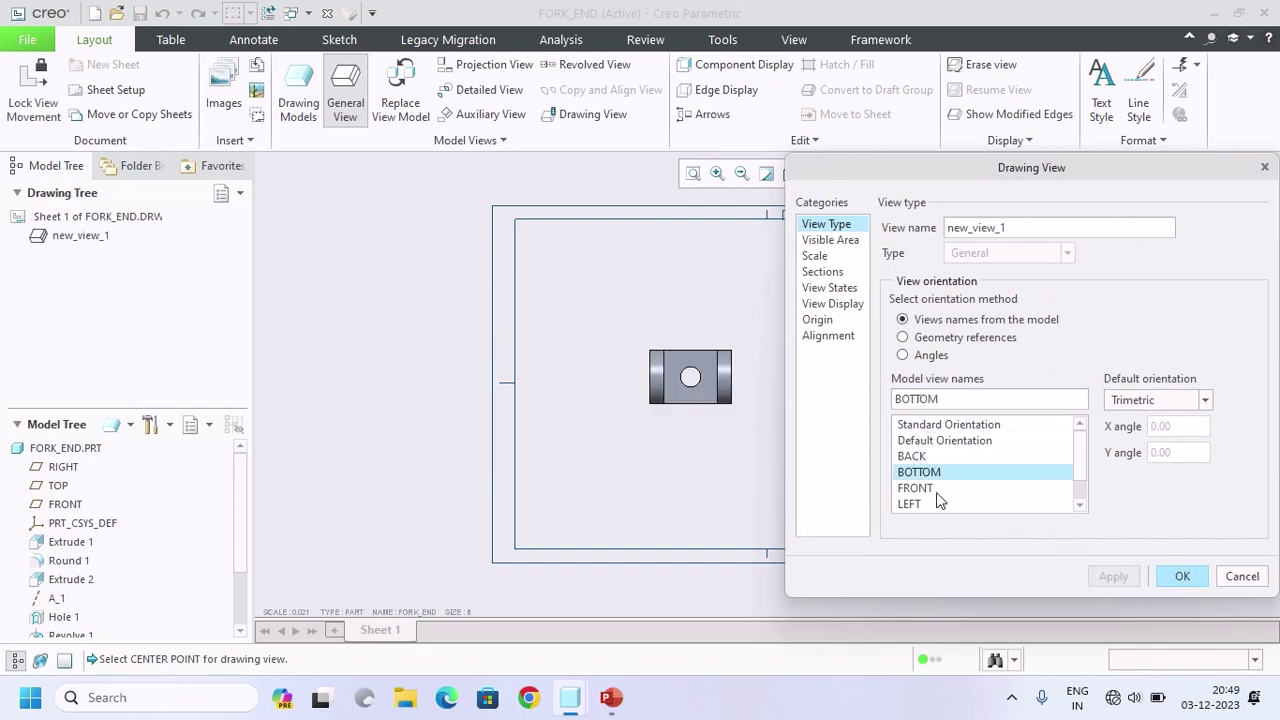
{"action": "left_click", "coordinate": [925, 488]}
{"action": "left_click", "coordinate": [1111, 577]}
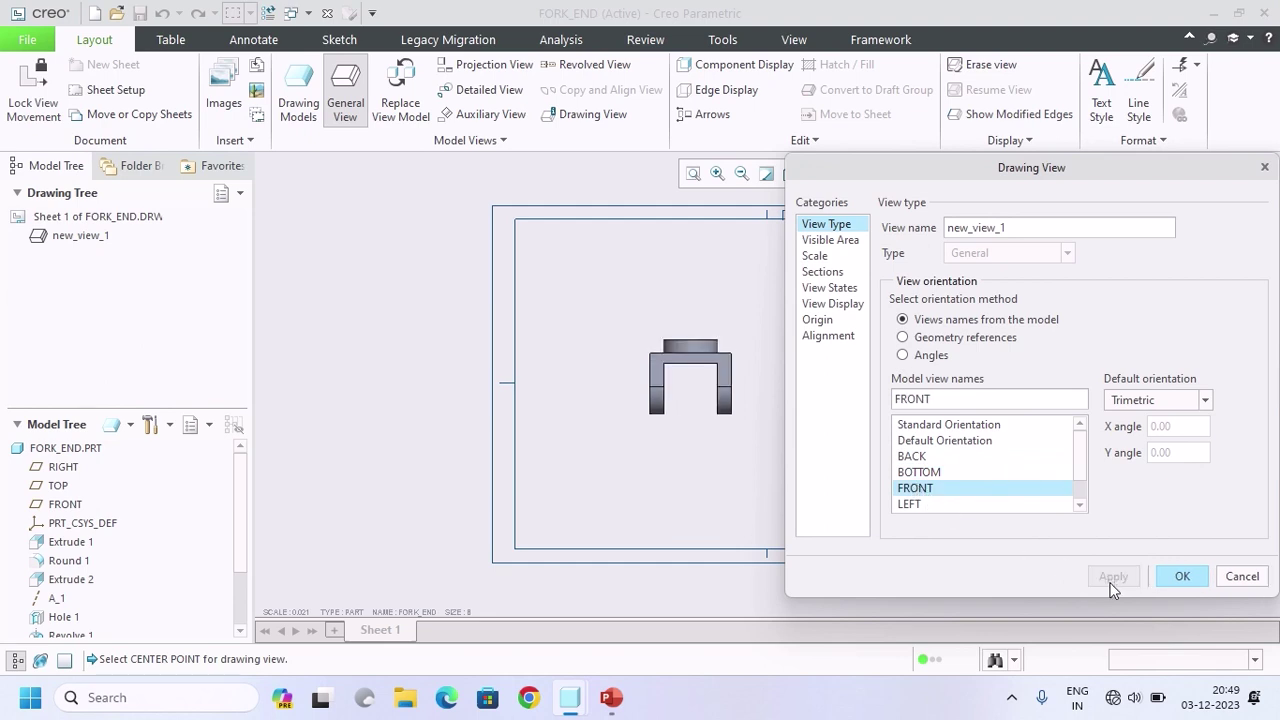
Step: Set the front view's display style to No Hidden and its tangent edges display style to Solid
{"action": "left_click", "coordinate": [832, 304]}
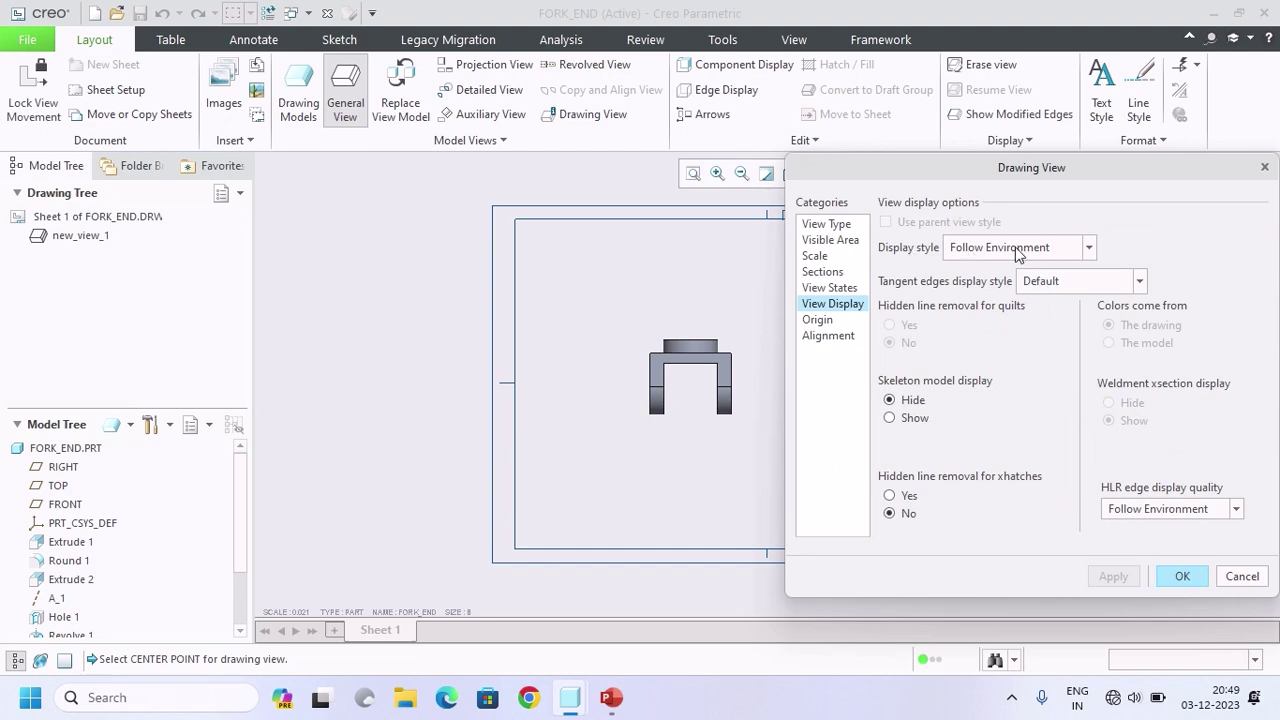
{"action": "left_click", "coordinate": [1018, 250]}
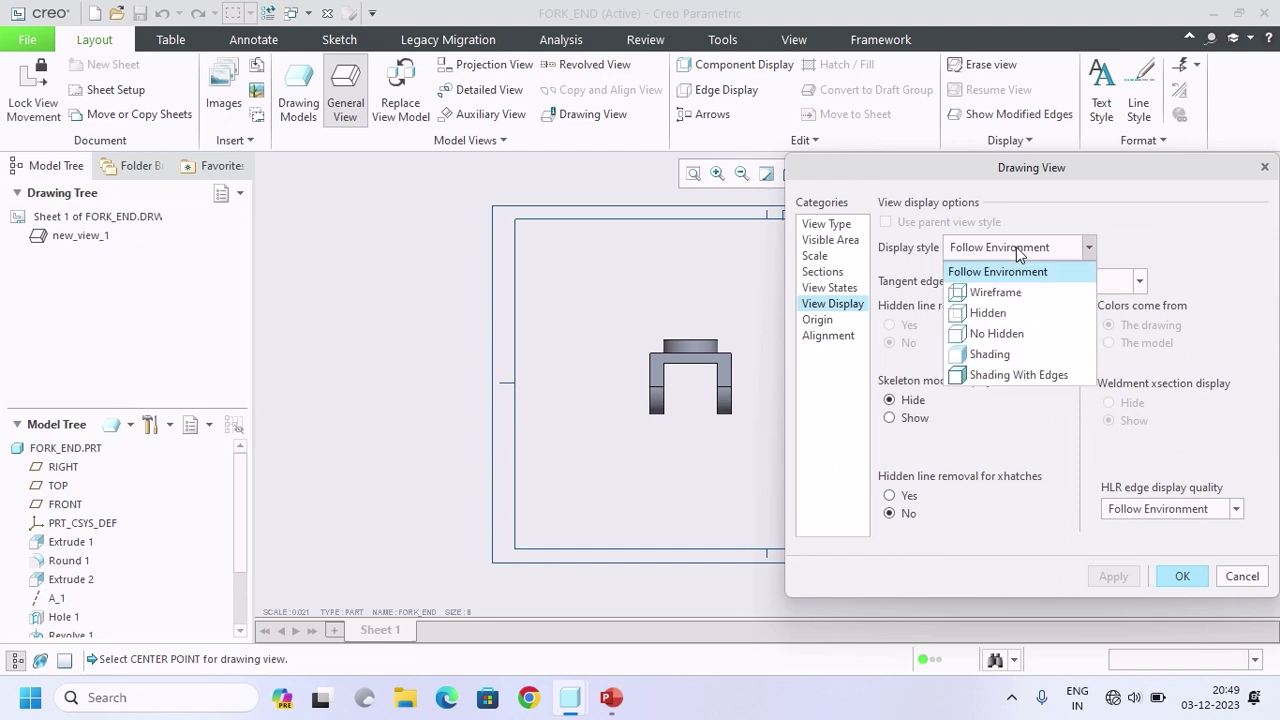
{"action": "left_click", "coordinate": [980, 334]}
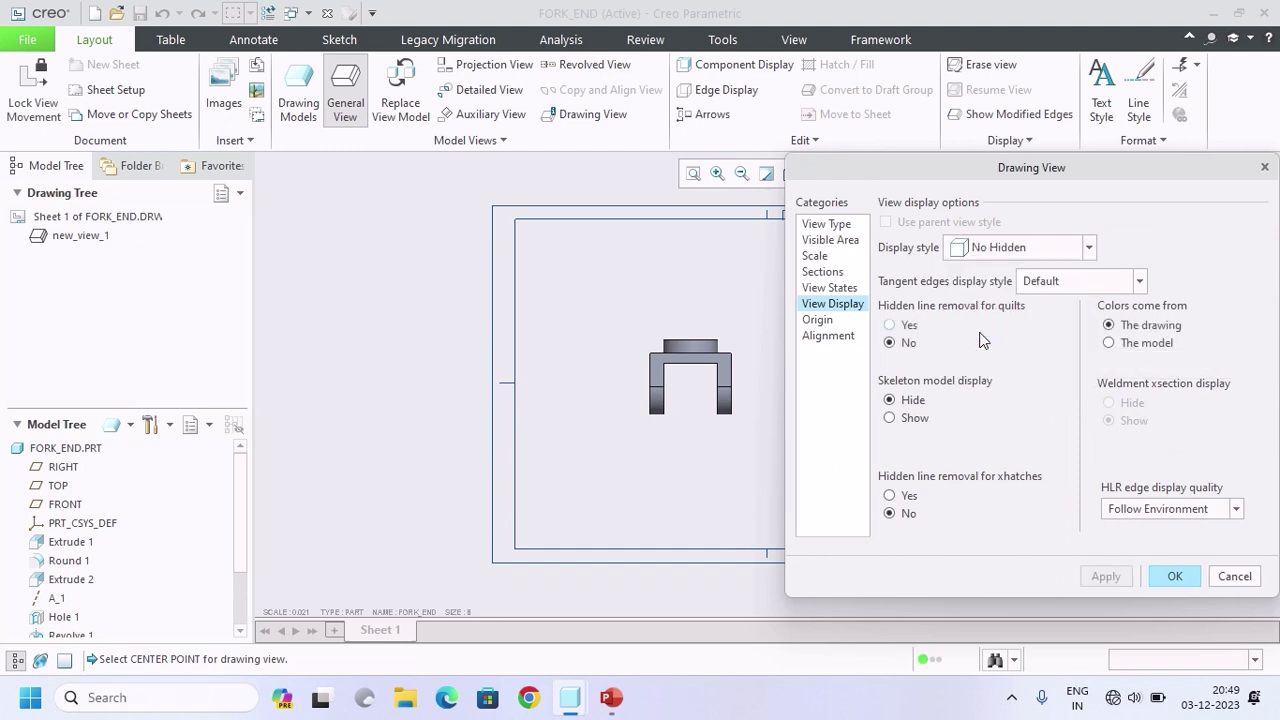
{"action": "left_click", "coordinate": [1105, 578]}
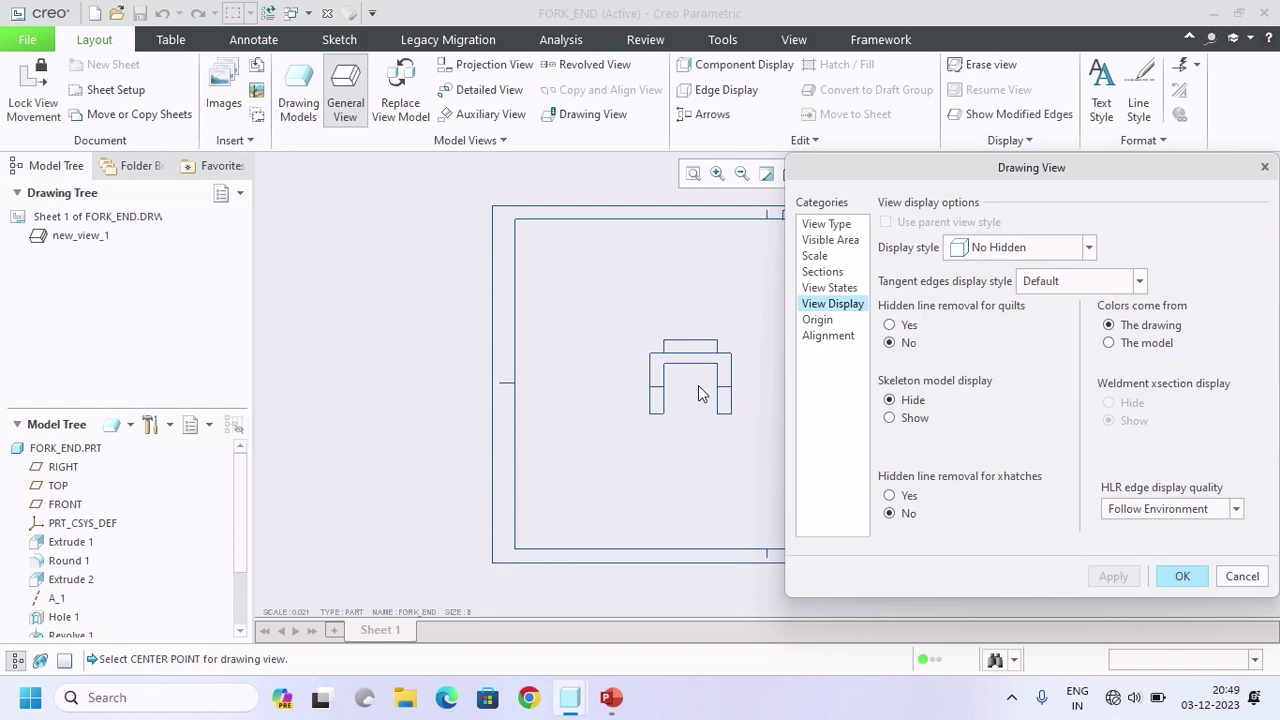
{"action": "left_click", "coordinate": [1078, 285]}
{"action": "left_click", "coordinate": [1055, 346]}
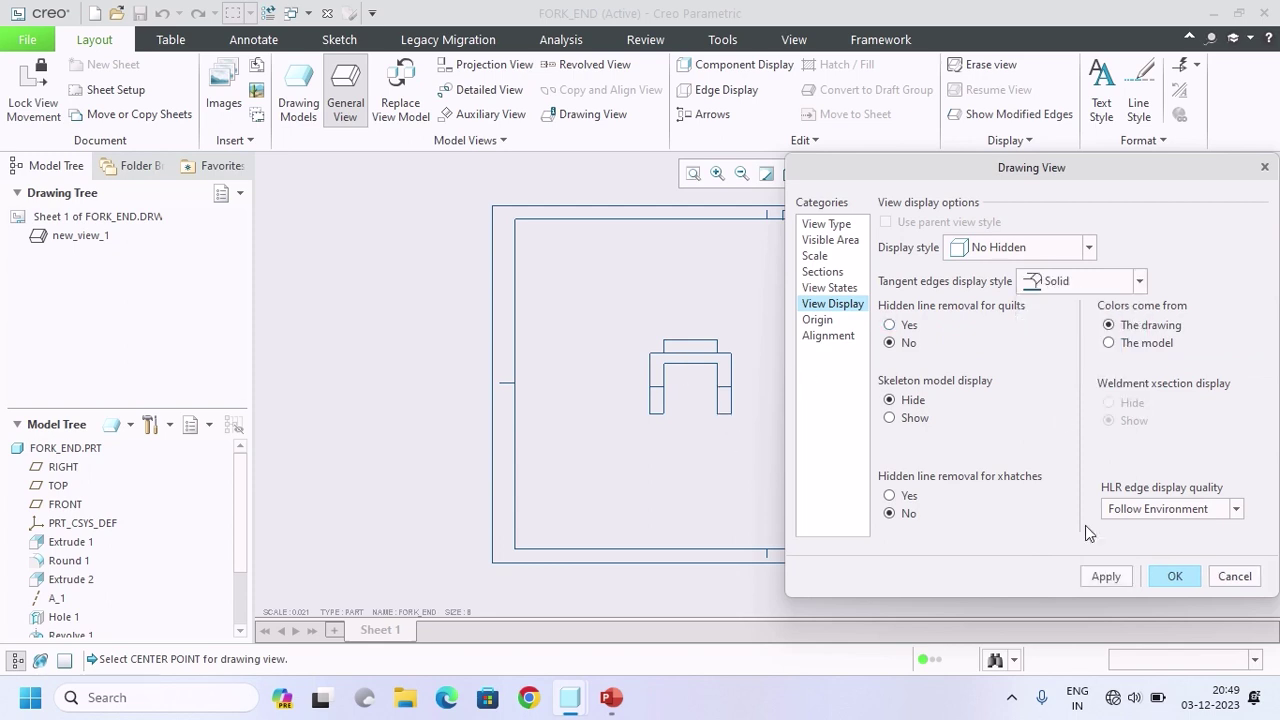
{"action": "left_click", "coordinate": [1106, 577]}
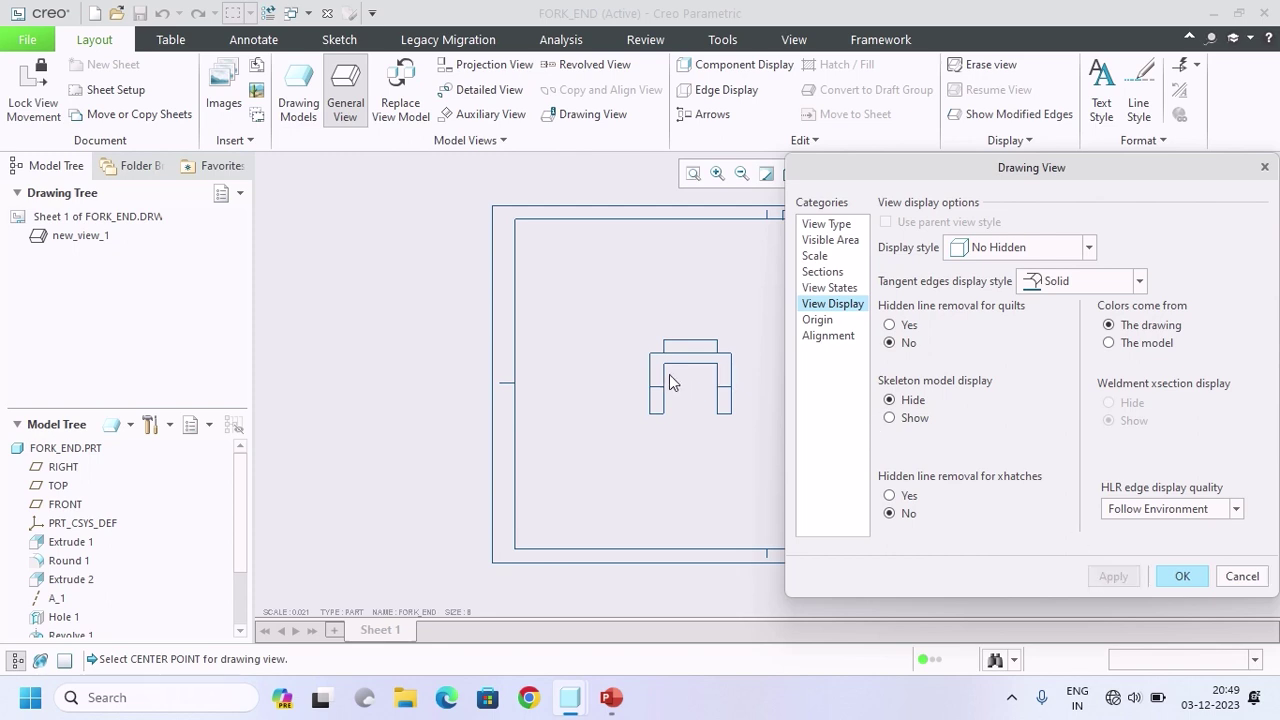
Step: Try the Dimmed tangent edges display style on the front view and return it to Solid
{"action": "left_click", "coordinate": [1105, 282]}
{"action": "left_click", "coordinate": [1057, 365]}
{"action": "left_click", "coordinate": [1064, 286]}
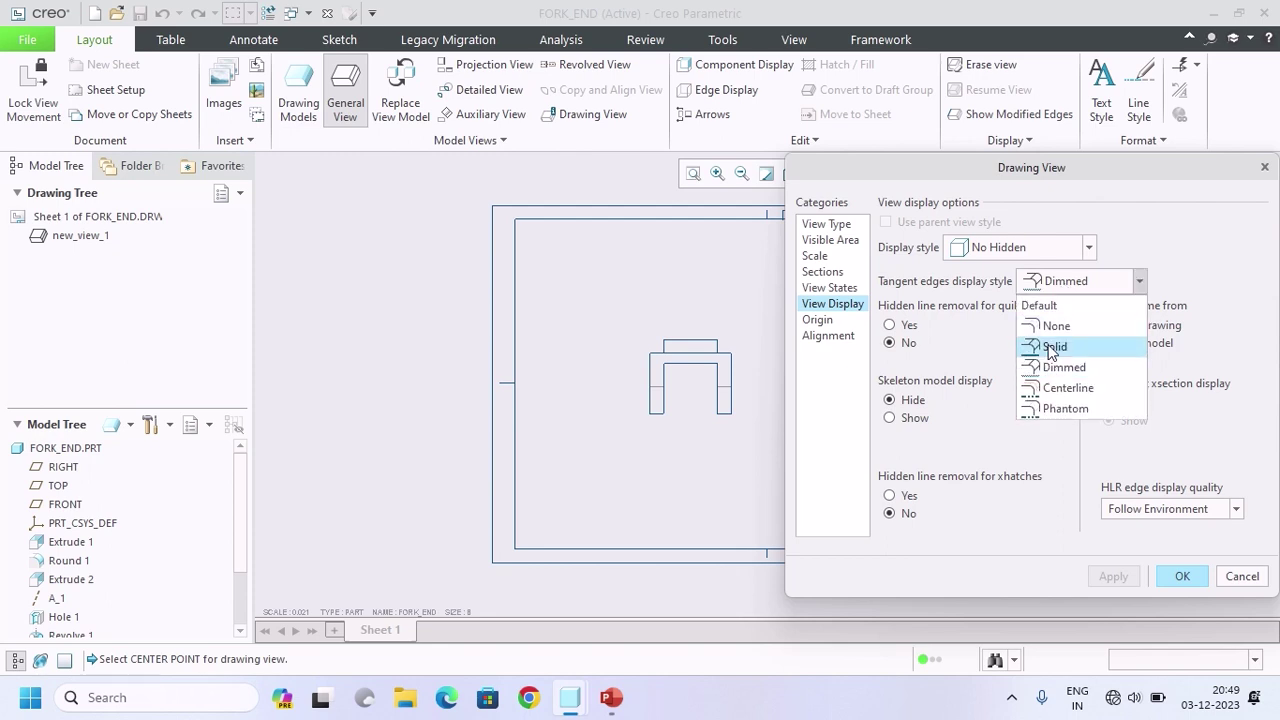
{"action": "left_click", "coordinate": [1053, 347]}
{"action": "left_click", "coordinate": [1105, 577]}
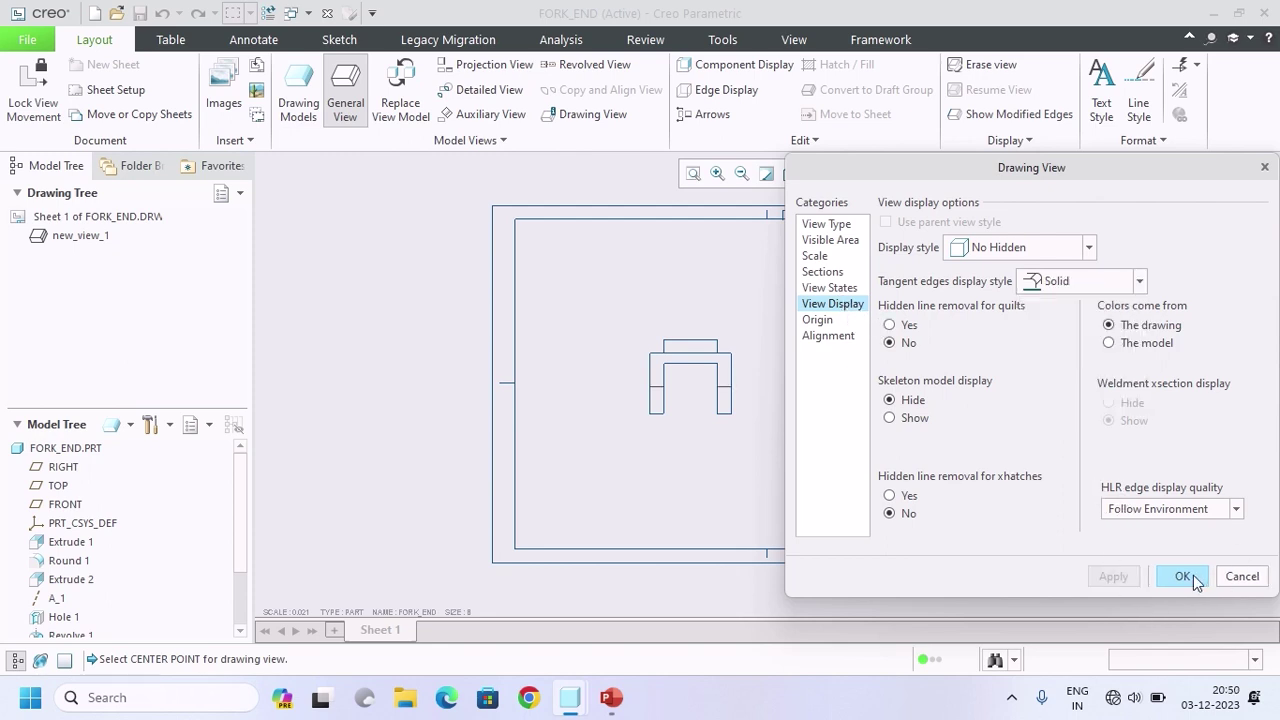
Step: Review the front view's visible area and scale options, and accept the drawing view settings
{"action": "left_click", "coordinate": [828, 244]}
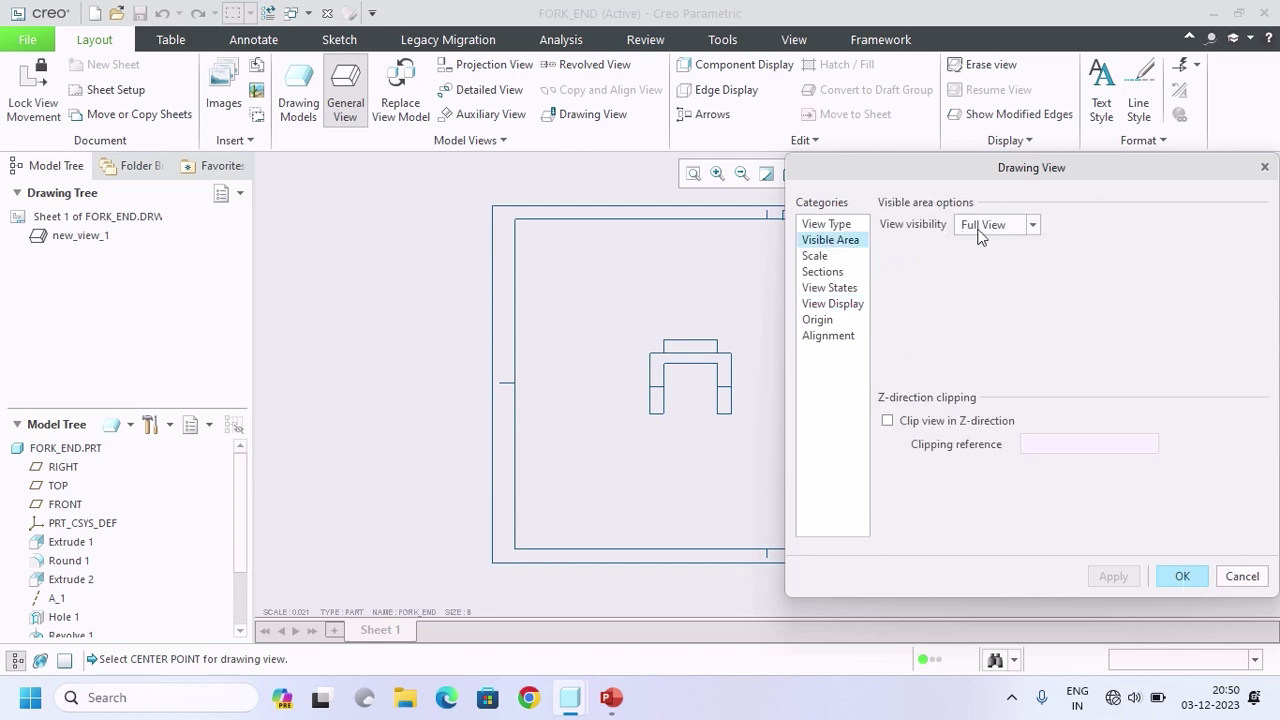
{"action": "left_click", "coordinate": [815, 258]}
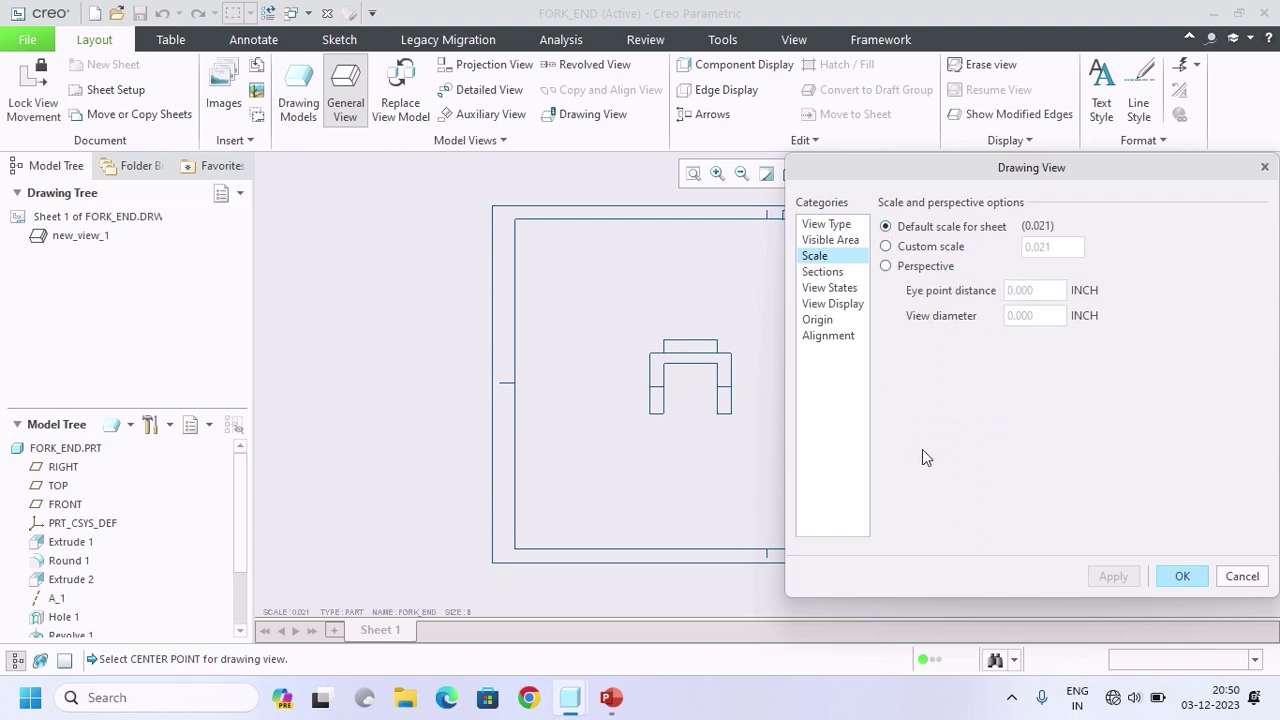
{"action": "left_click", "coordinate": [1182, 576]}
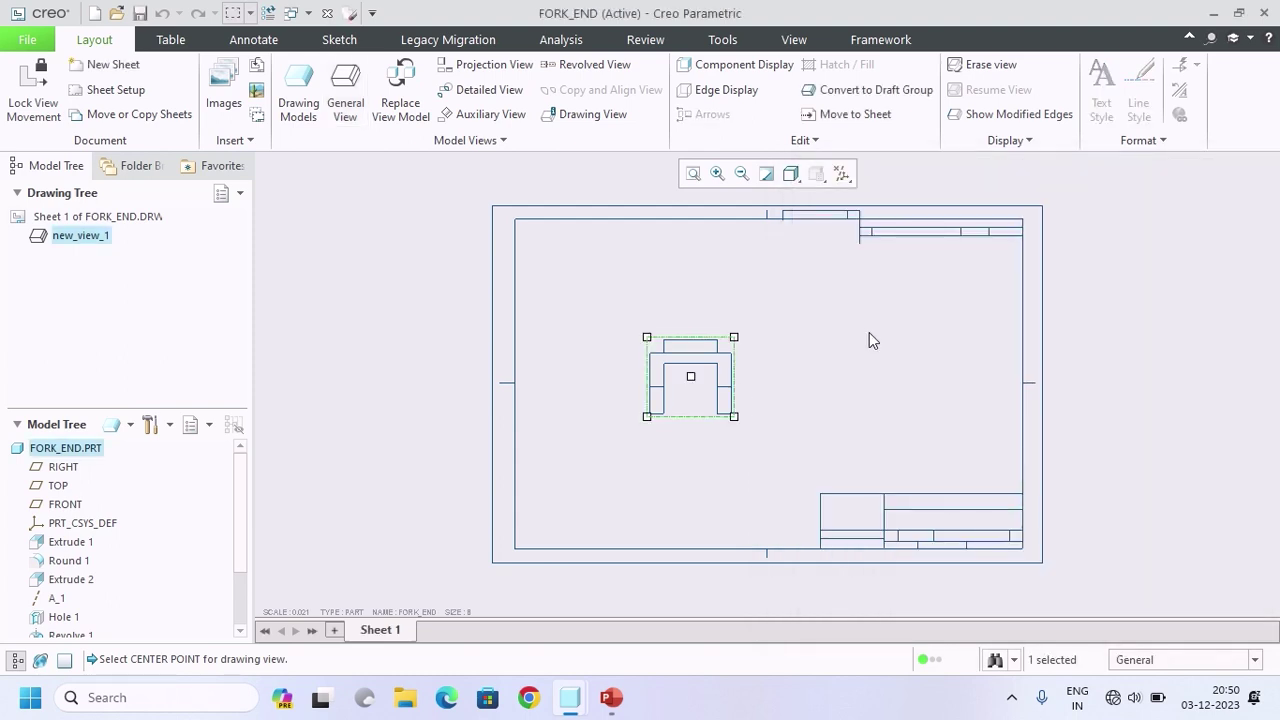
{"action": "left_click", "coordinate": [869, 332]}
Step: Project two views from the front view: a right side view beside it and a top view above it
{"action": "left_click", "coordinate": [703, 380]}
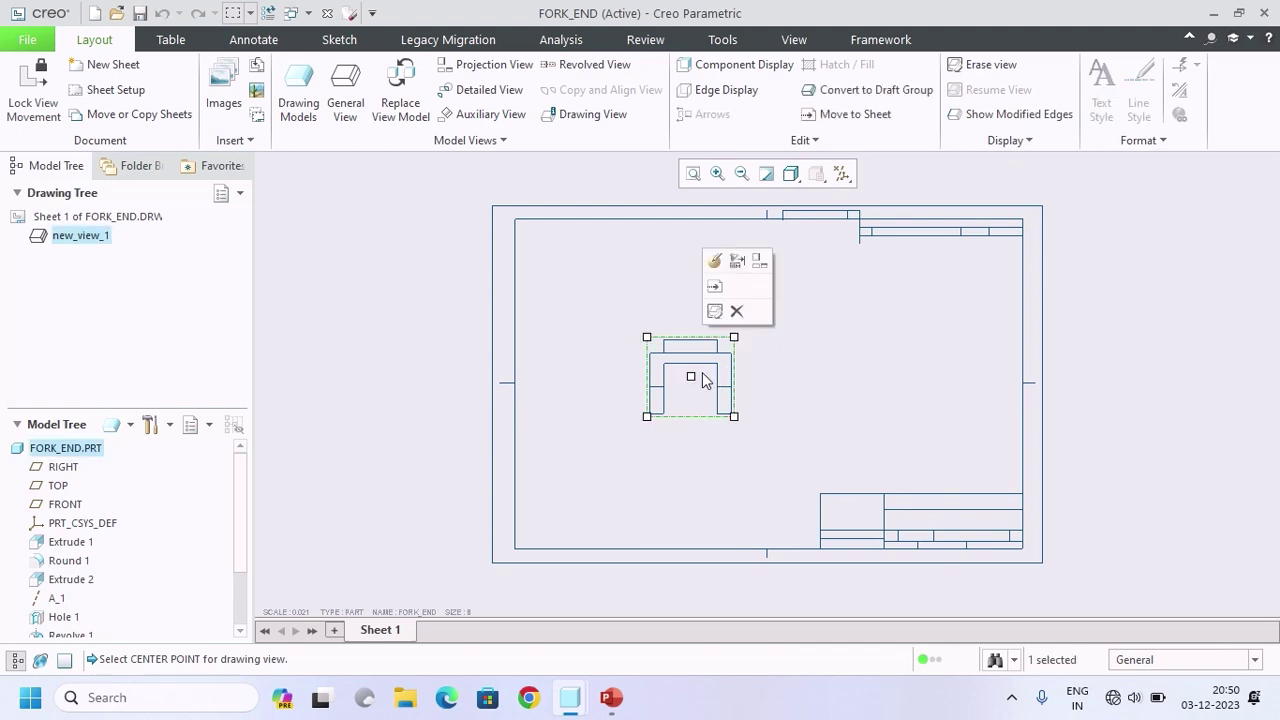
{"action": "left_click", "coordinate": [757, 263]}
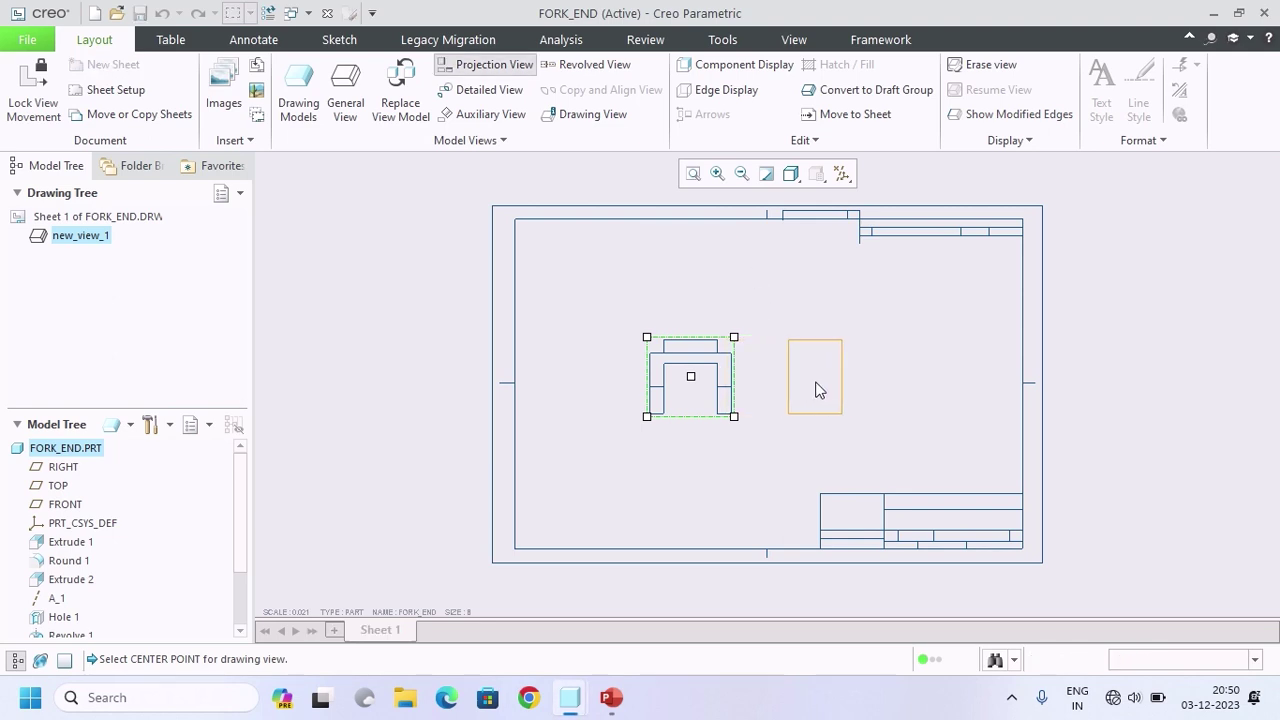
{"action": "left_click", "coordinate": [815, 389]}
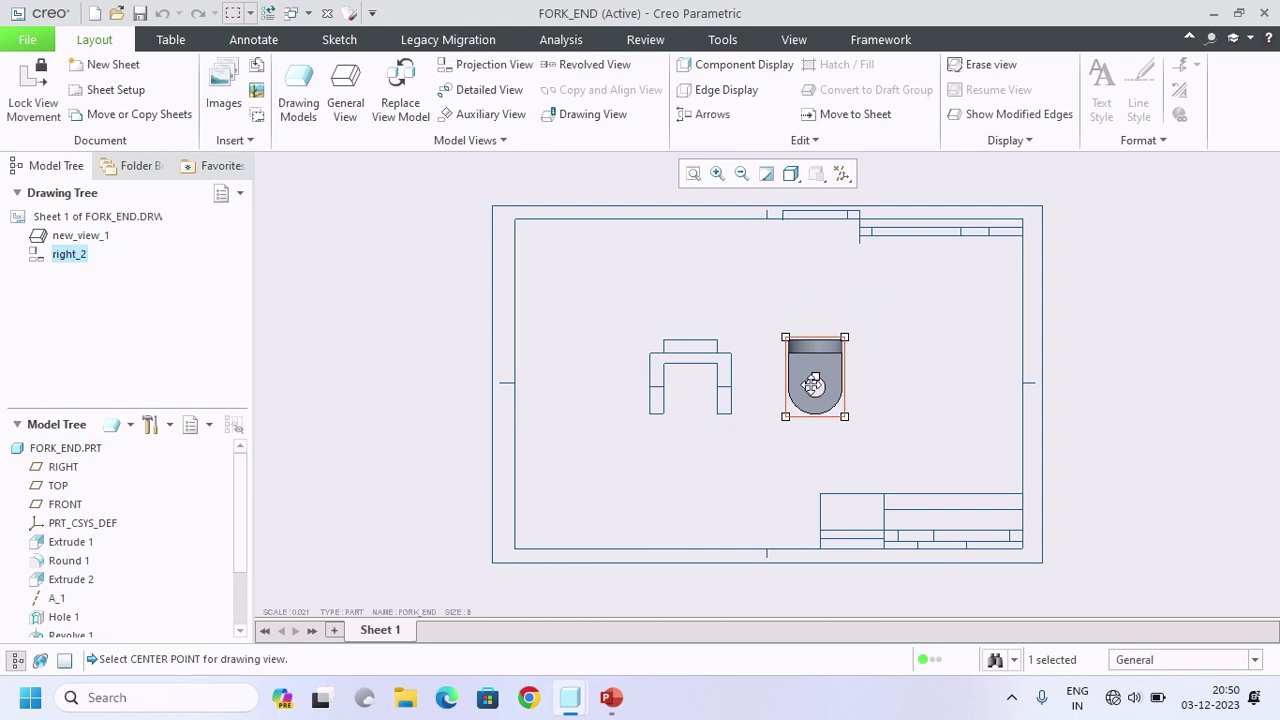
{"action": "left_click", "coordinate": [692, 393]}
{"action": "left_click", "coordinate": [745, 272]}
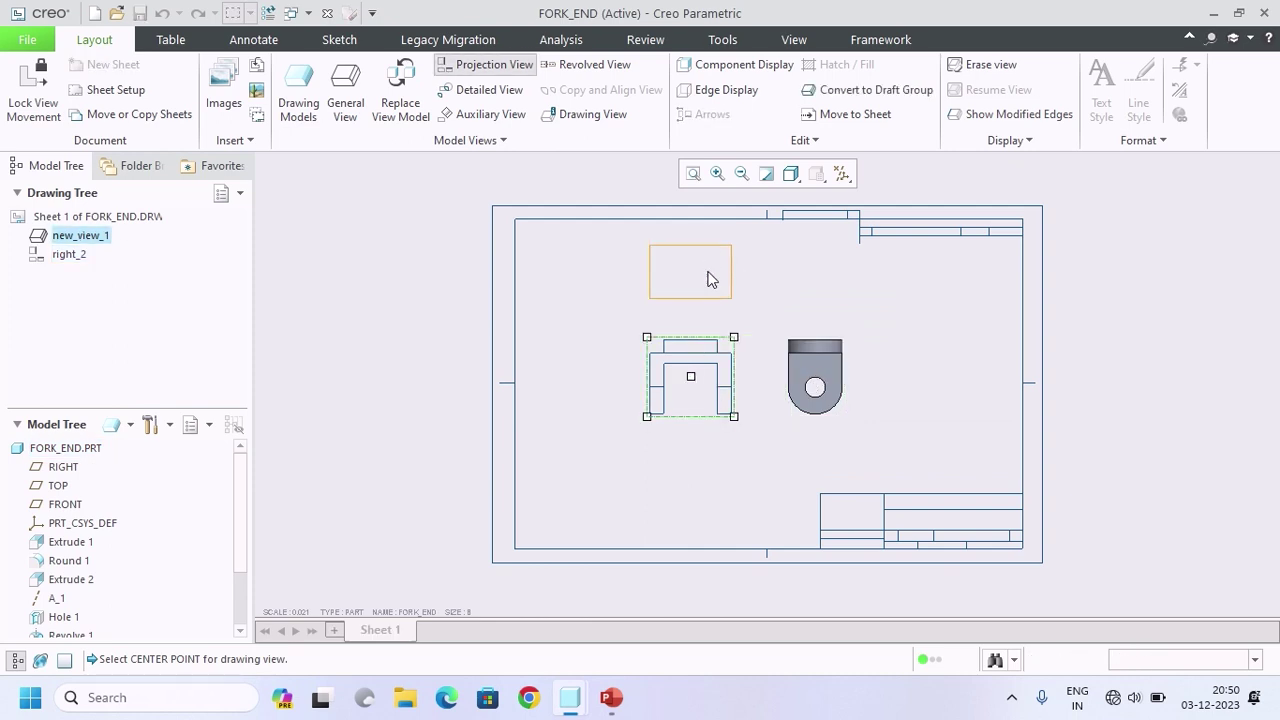
{"action": "left_click", "coordinate": [707, 279]}
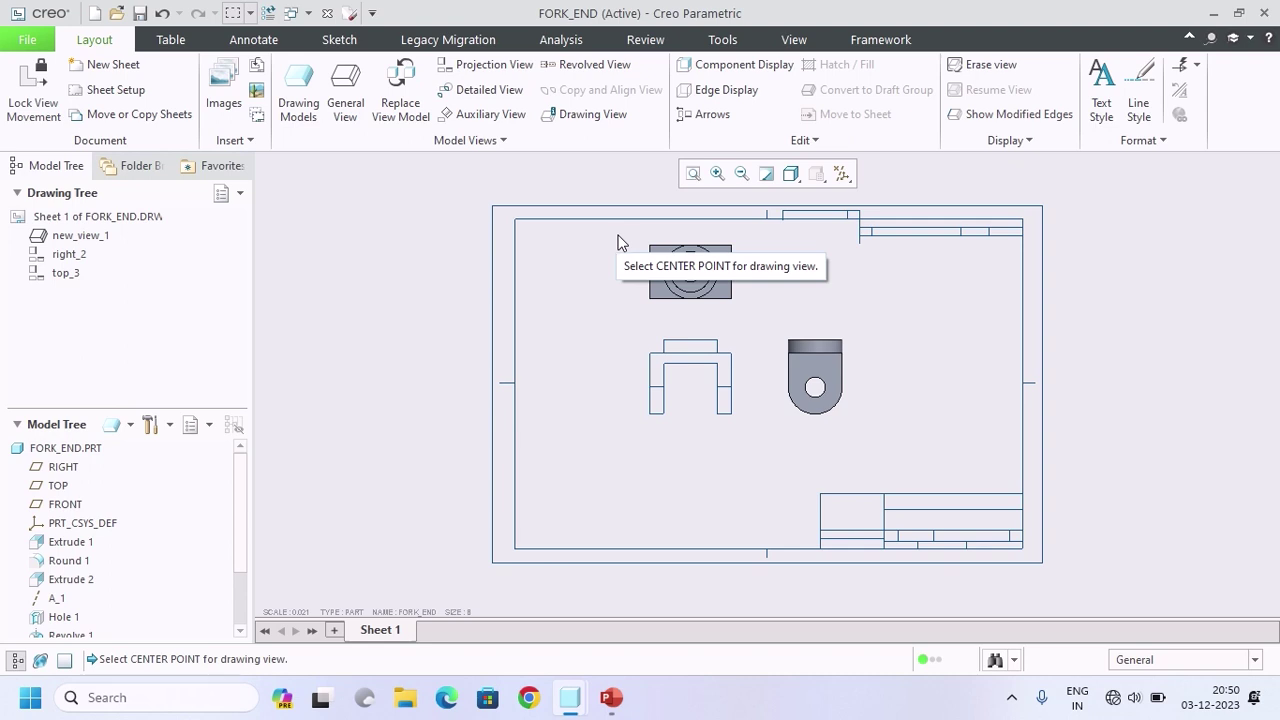
Step: Set the right and top views' display style to No Hidden and their tangent edges display style to Solid
{"action": "left_click", "coordinate": [810, 366]}
{"action": "left_click", "coordinate": [706, 278], "text": "ctrl"}
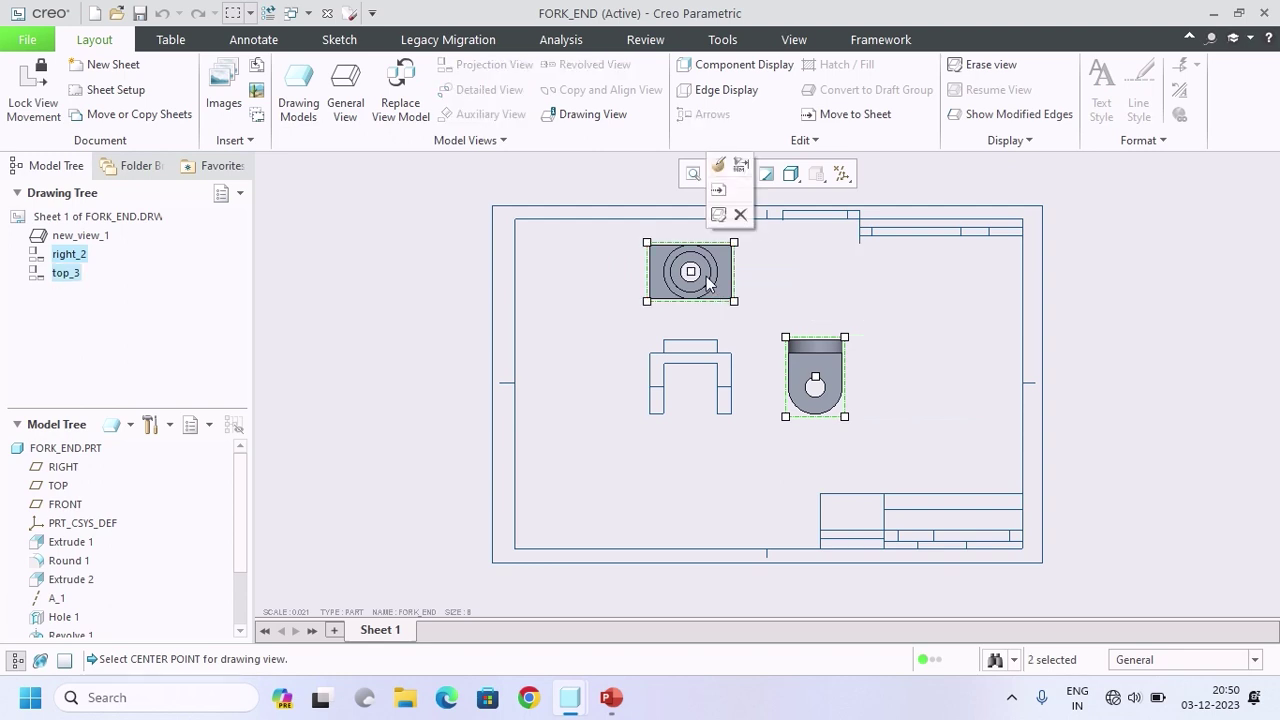
{"action": "left_click", "coordinate": [720, 166]}
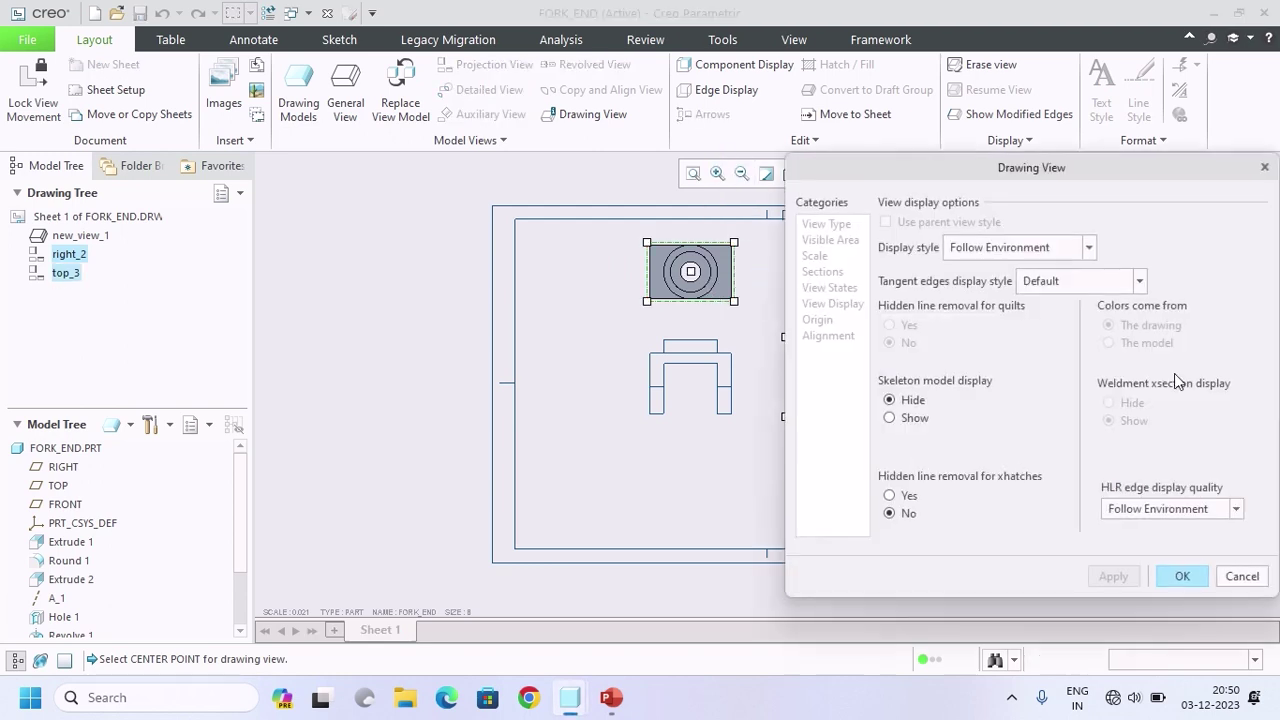
{"action": "left_click", "coordinate": [995, 252]}
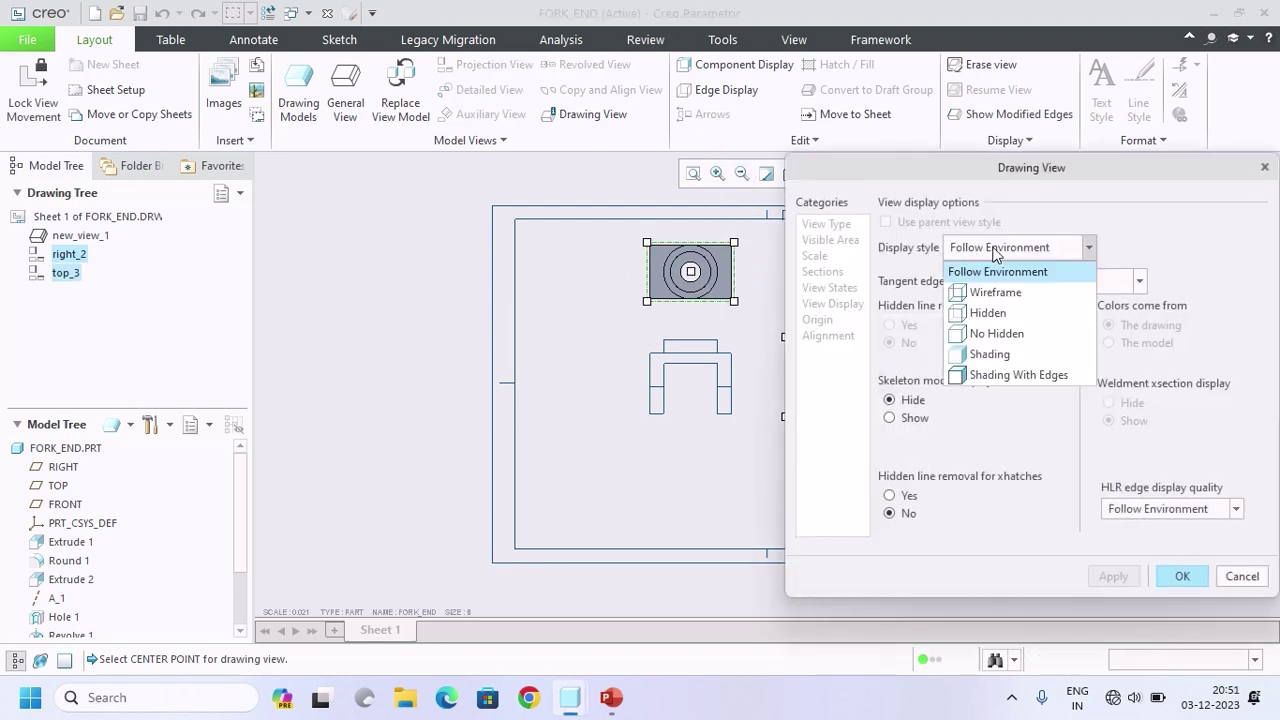
{"action": "left_click", "coordinate": [995, 333]}
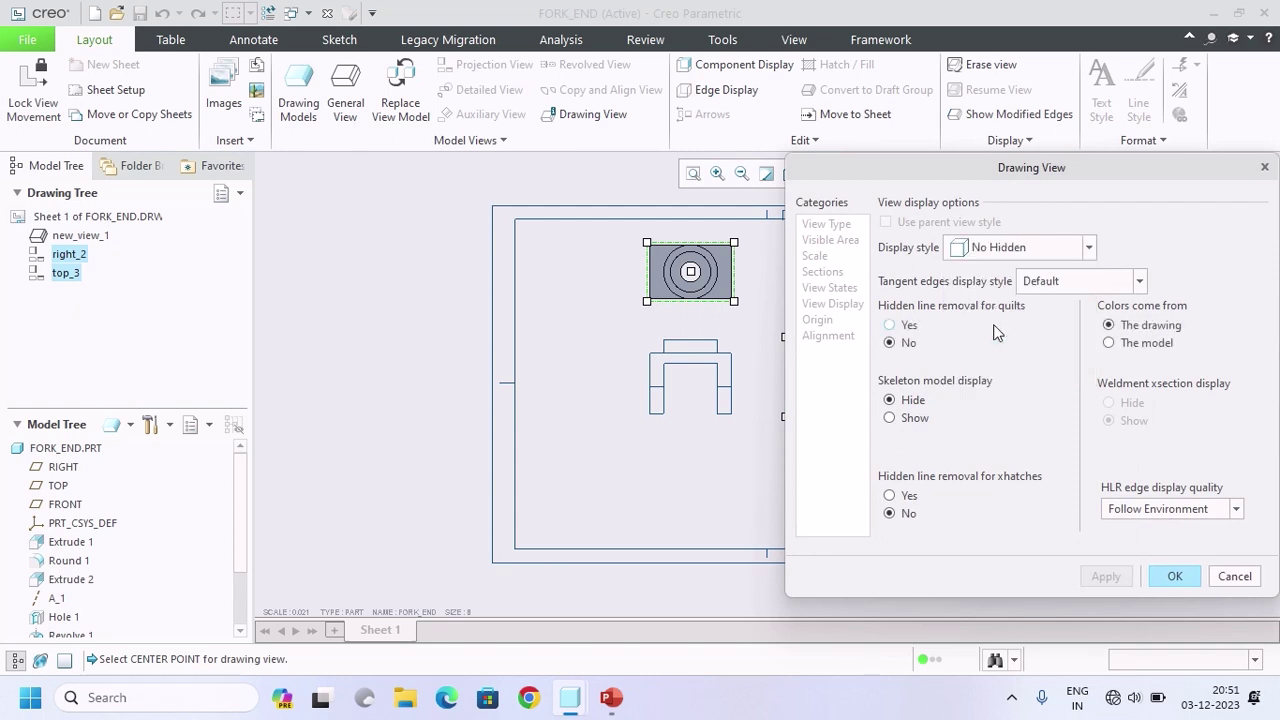
{"action": "left_click", "coordinate": [1090, 281]}
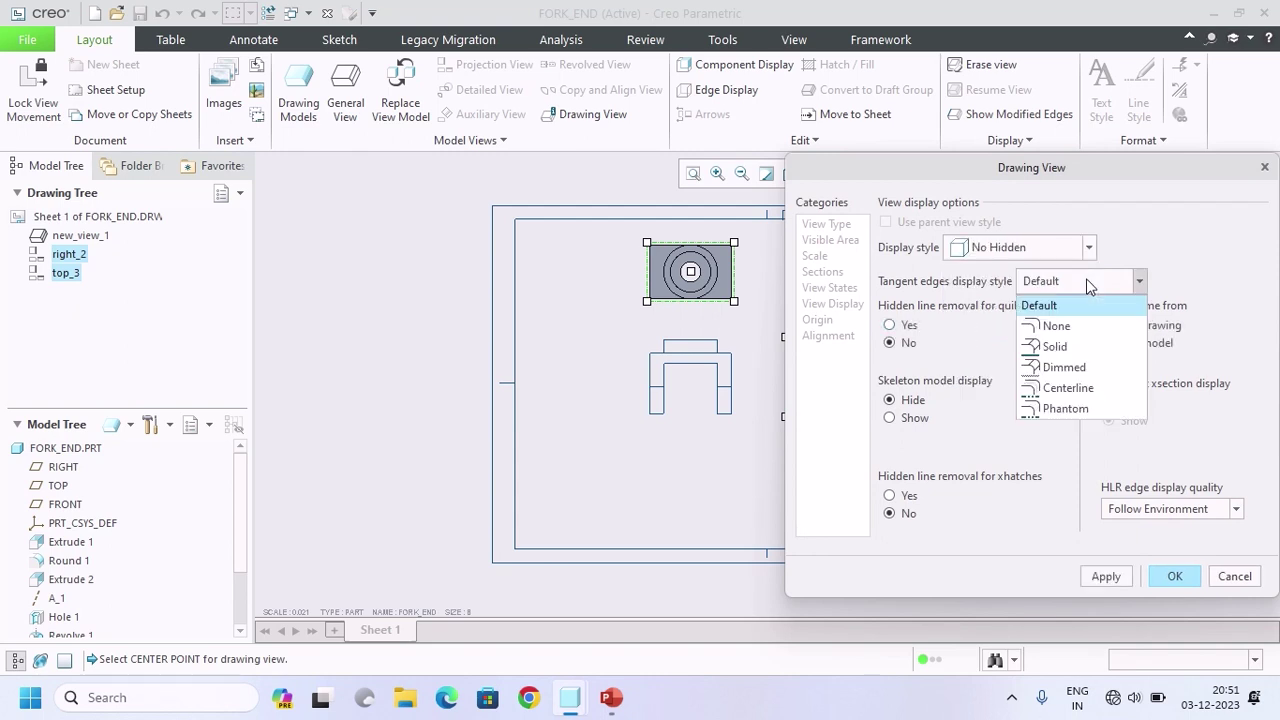
{"action": "left_click", "coordinate": [1052, 347]}
{"action": "left_click", "coordinate": [1106, 577]}
{"action": "left_click", "coordinate": [1175, 576]}
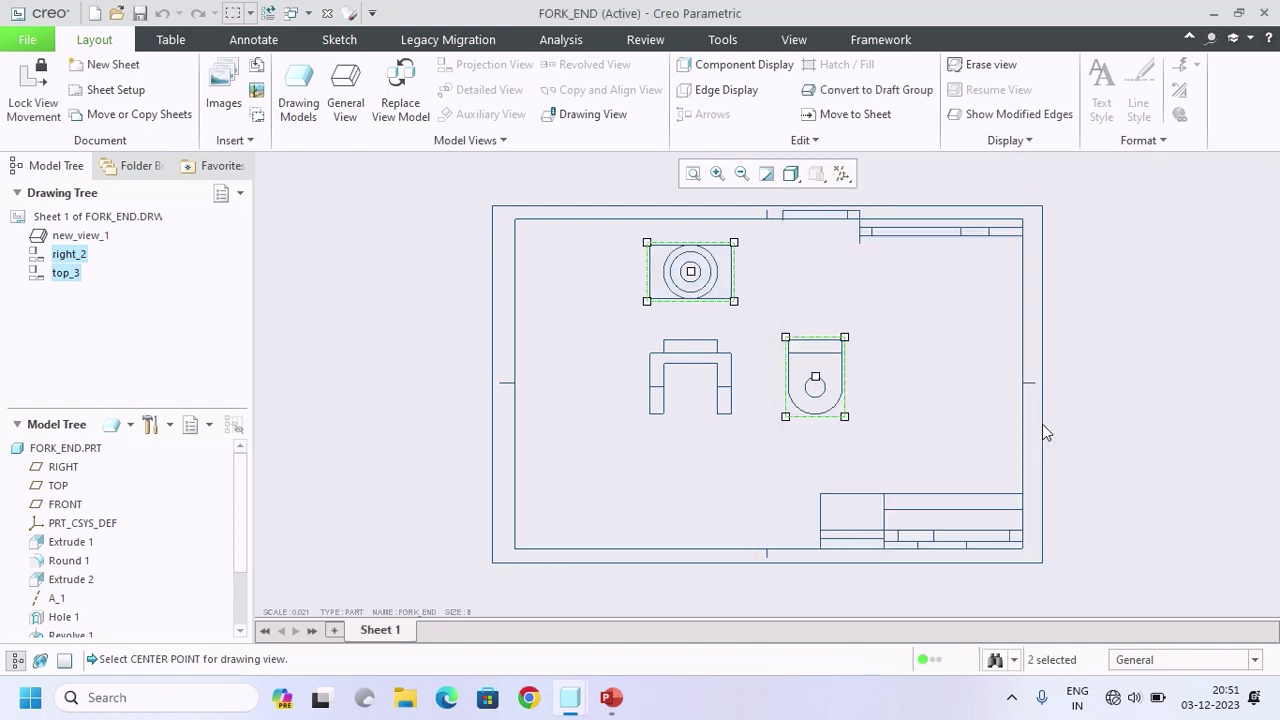
{"action": "left_click", "coordinate": [917, 417]}
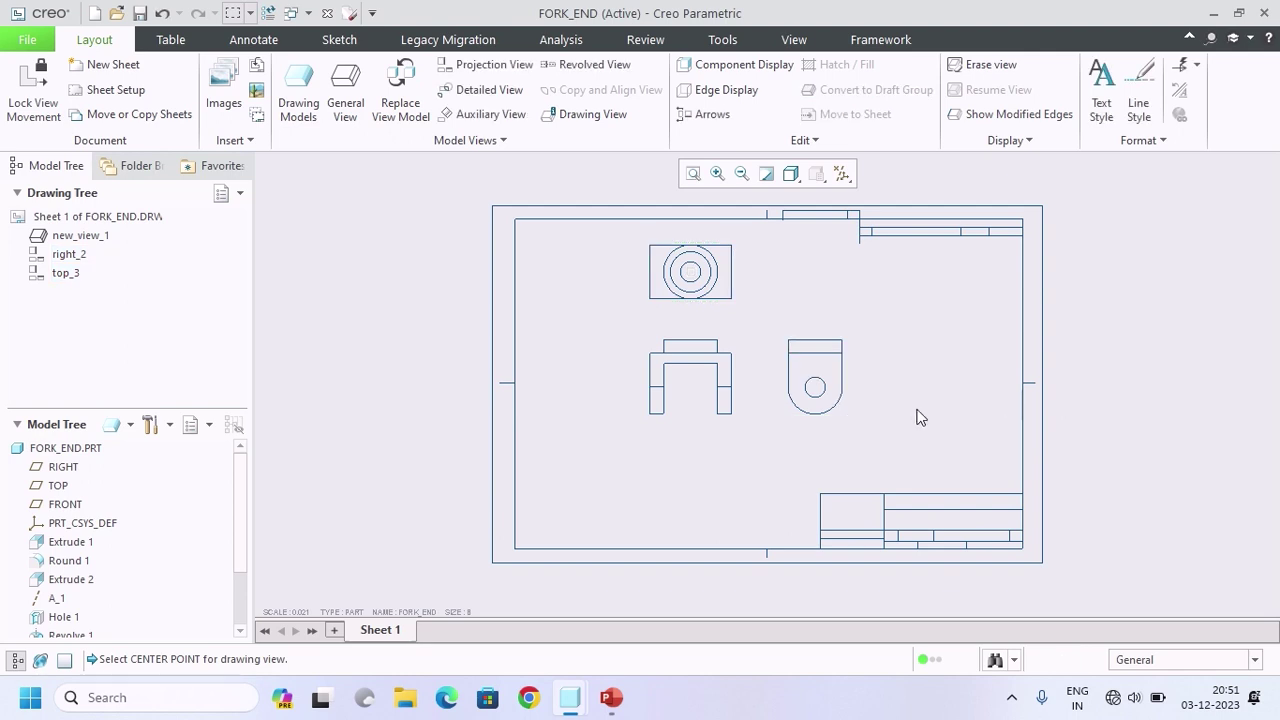
Step: Make sure view movement is unlocked and move the front view down and to the left on the sheet
{"action": "left_click", "coordinate": [680, 397]}
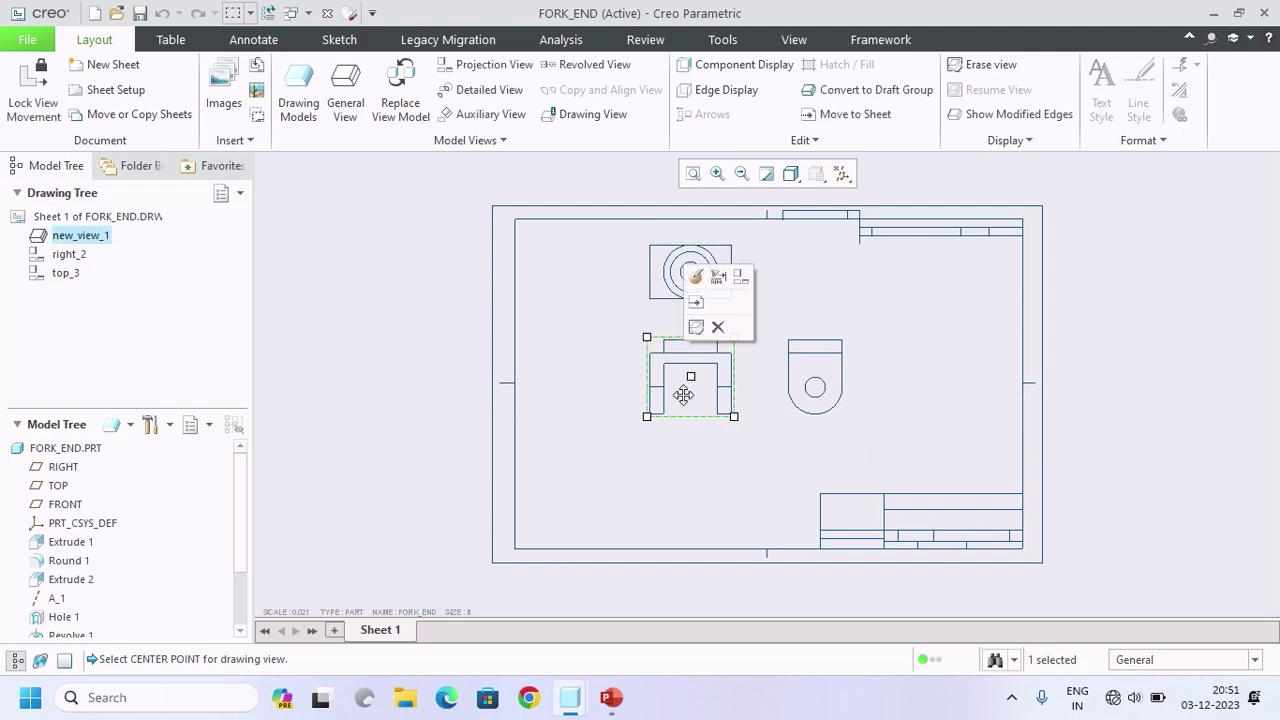
{"action": "left_click", "coordinate": [48, 106]}
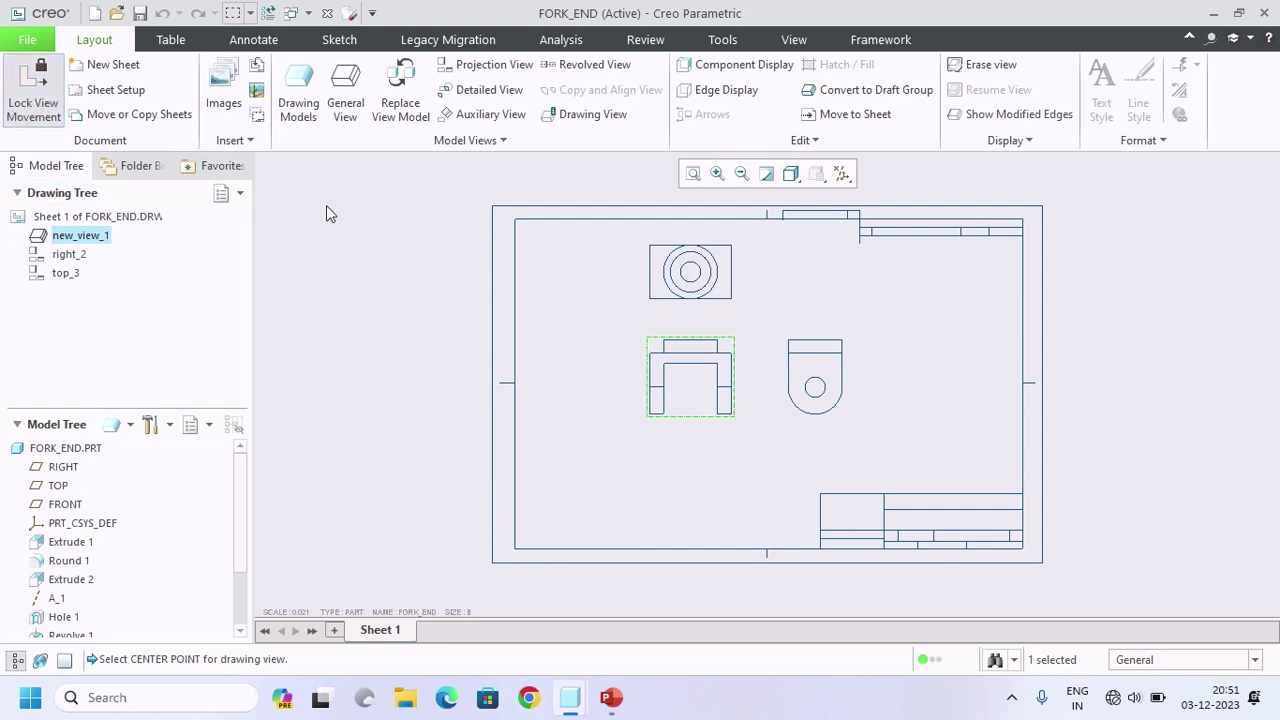
{"action": "left_click", "coordinate": [27, 107]}
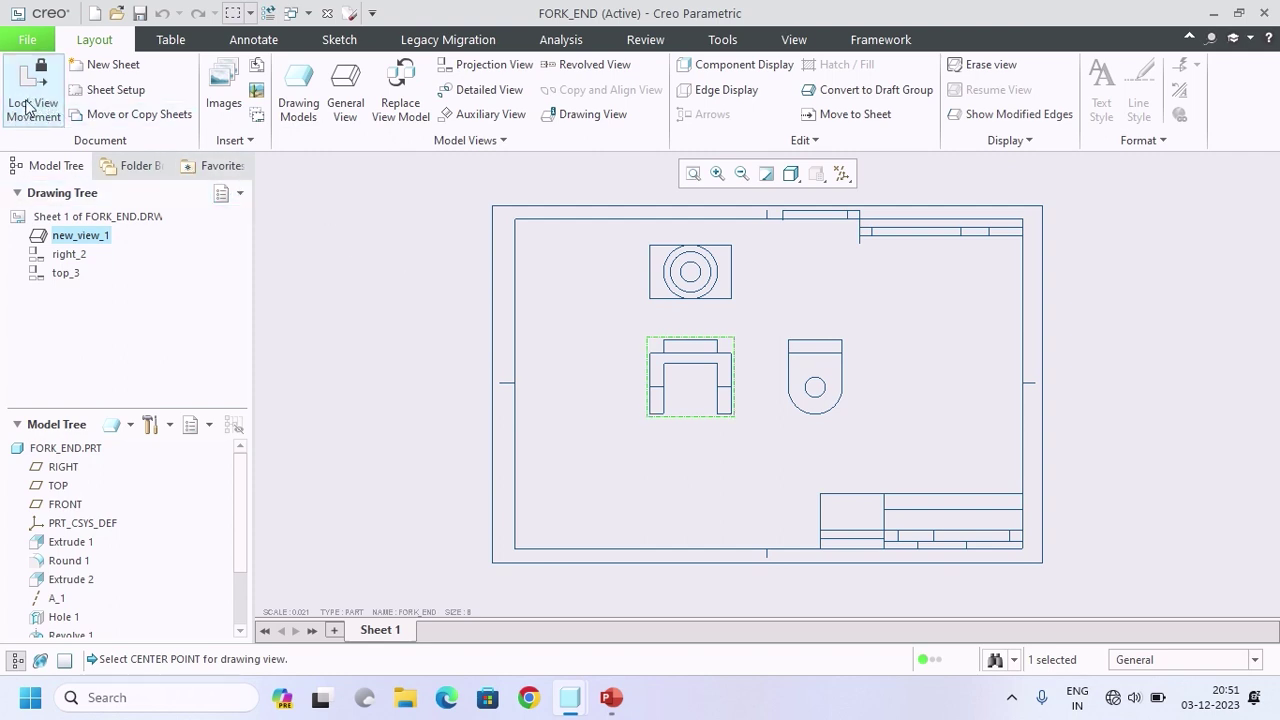
{"action": "left_click", "coordinate": [27, 107]}
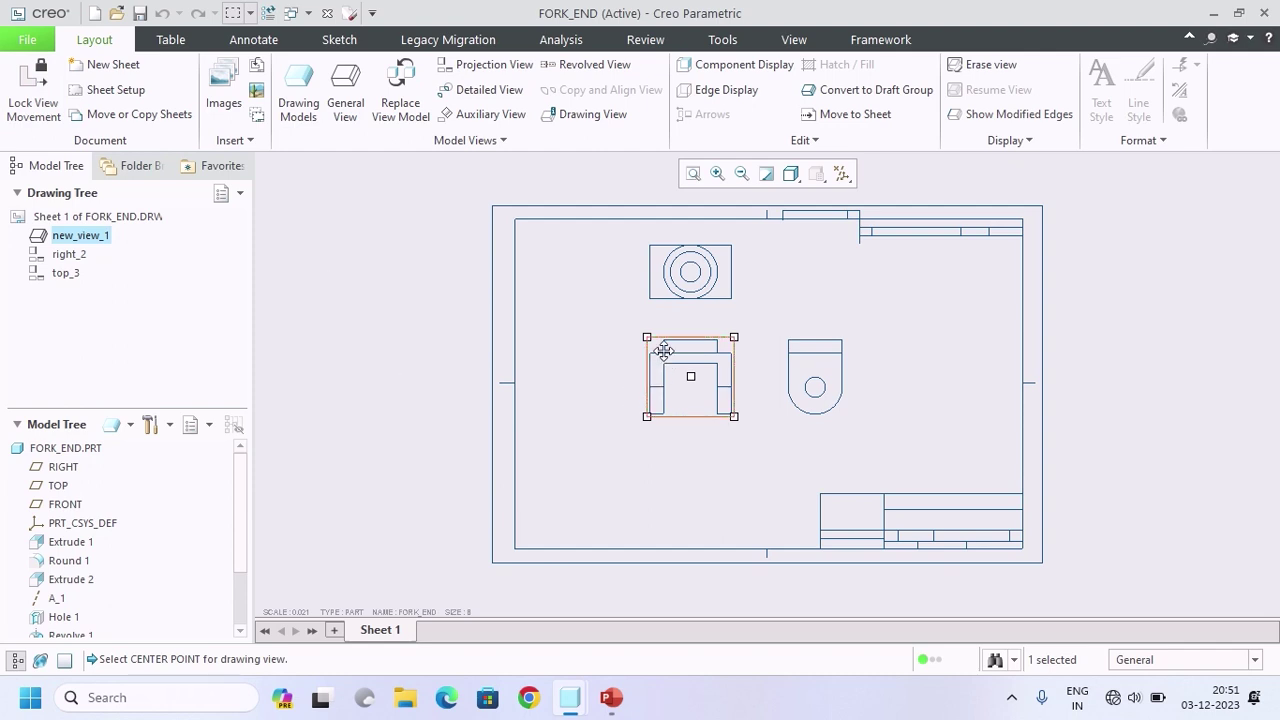
{"action": "left_click_drag", "start_coordinate": [663, 347], "coordinate": [631, 381]}
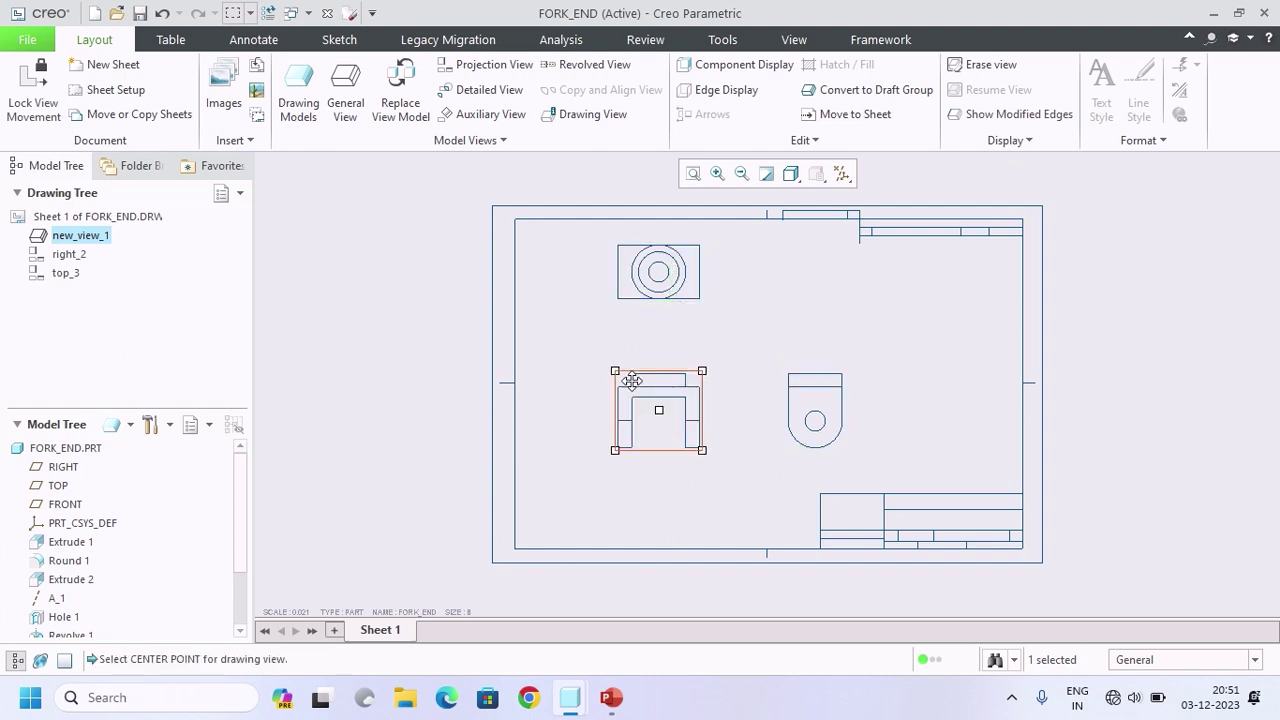
Step: Shift the top view and the front view slightly down on the sheet, and lock view movement
{"action": "left_click", "coordinate": [643, 255]}
{"action": "left_click_drag", "start_coordinate": [643, 257], "coordinate": [643, 277]}
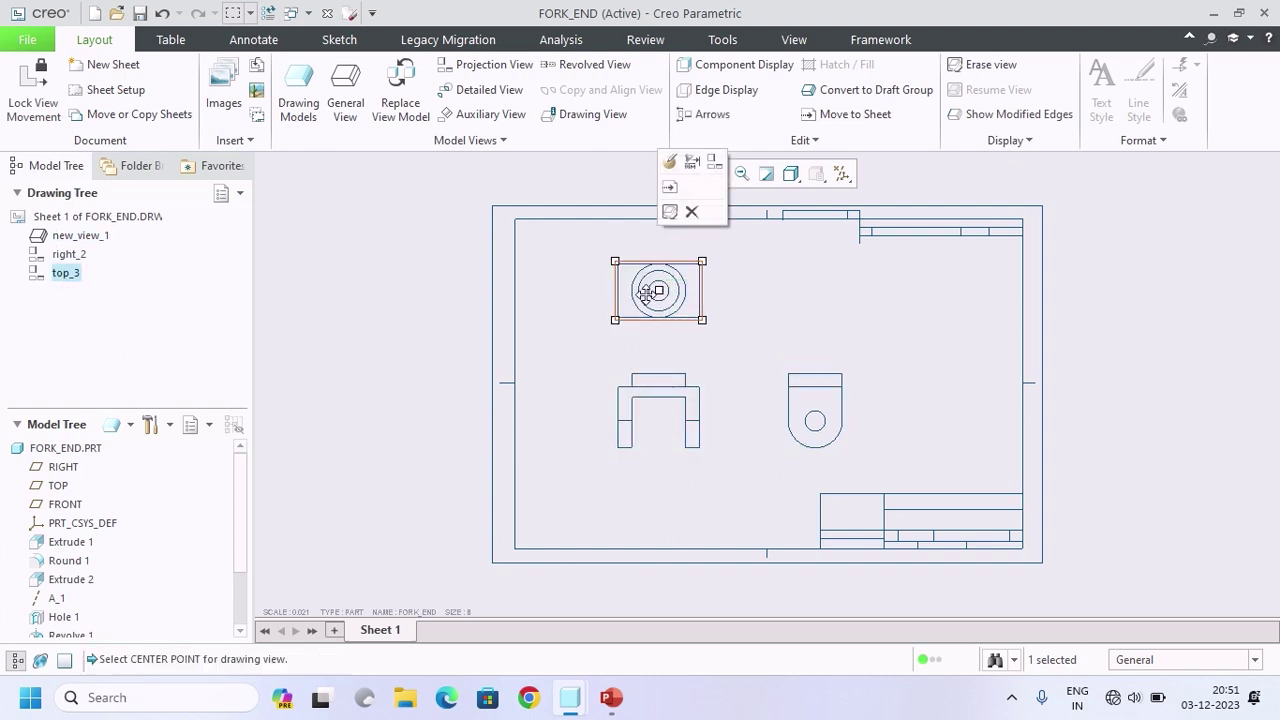
{"action": "left_click", "coordinate": [652, 385]}
{"action": "left_click_drag", "start_coordinate": [653, 385], "coordinate": [654, 390]}
{"action": "left_click", "coordinate": [440, 340]}
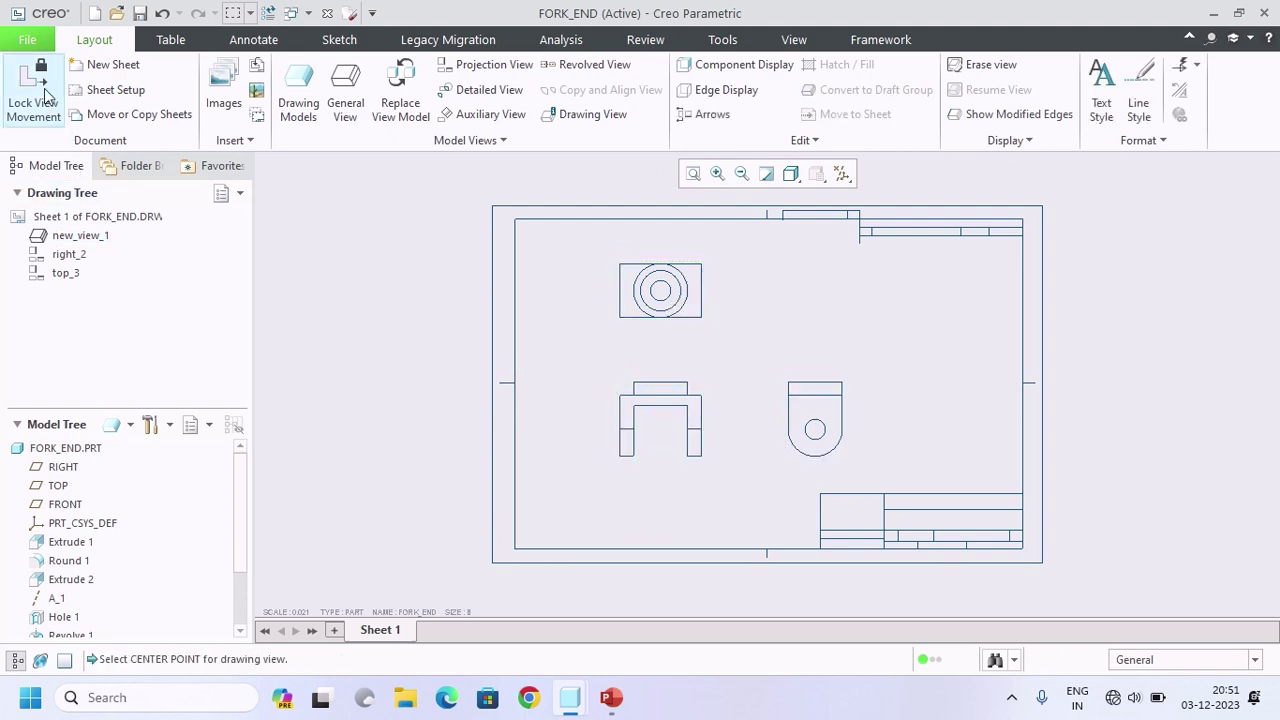
{"action": "left_click", "coordinate": [33, 100]}
Step: Show the hole's axis A_1 as a model annotation in the right side view
{"action": "scroll", "coordinate": [853, 438], "scroll_direction": "up", "scroll_amount": 5}
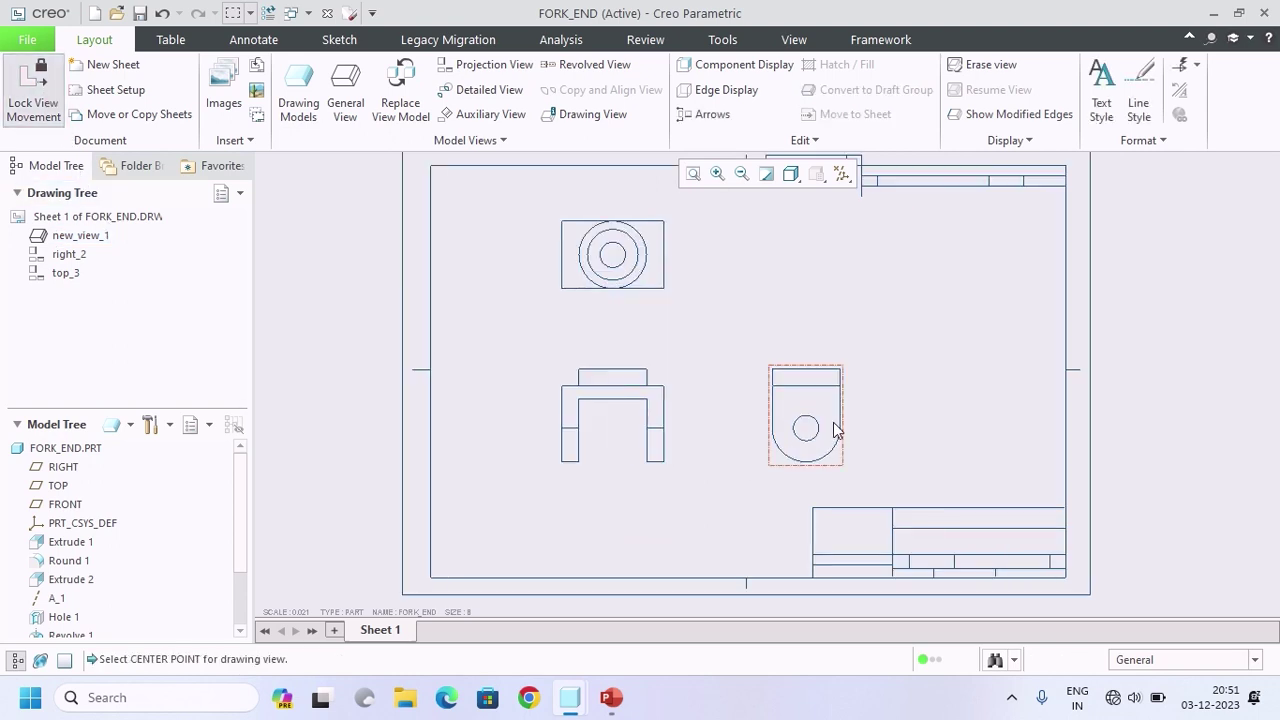
{"action": "scroll", "coordinate": [800, 405], "scroll_direction": "up", "scroll_amount": 3}
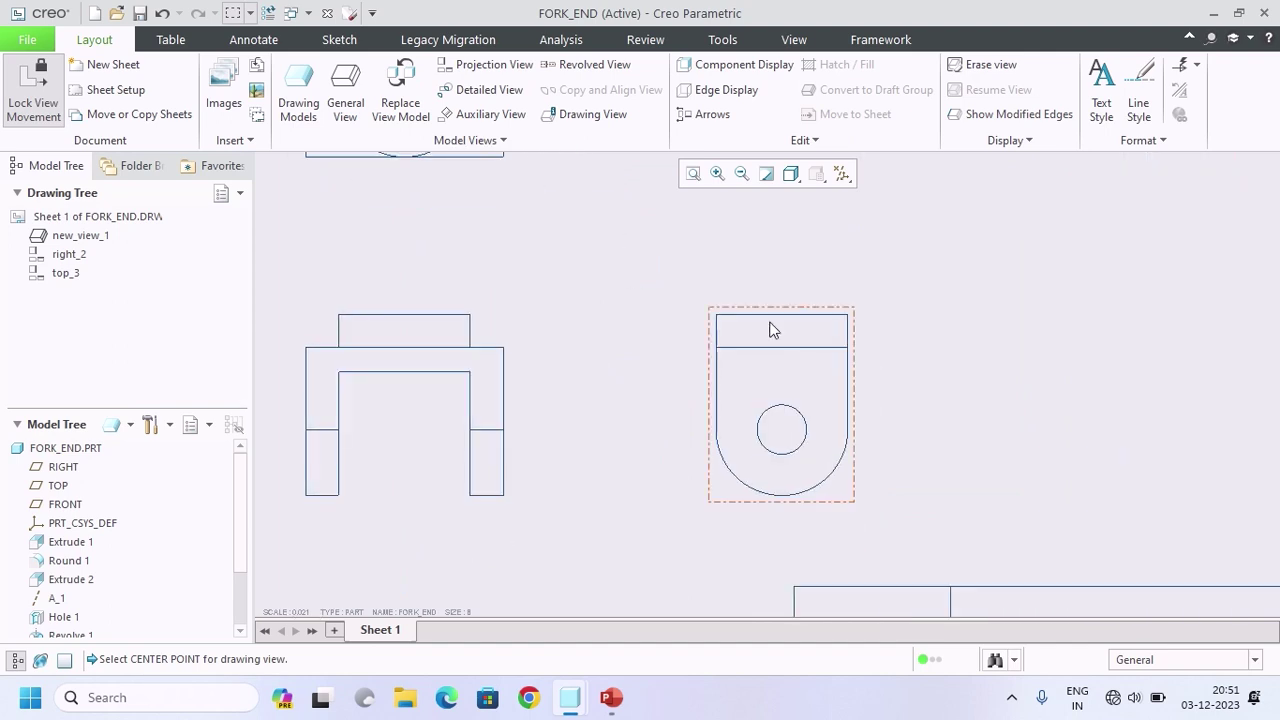
{"action": "scroll", "coordinate": [786, 450], "scroll_direction": "down", "scroll_amount": 2}
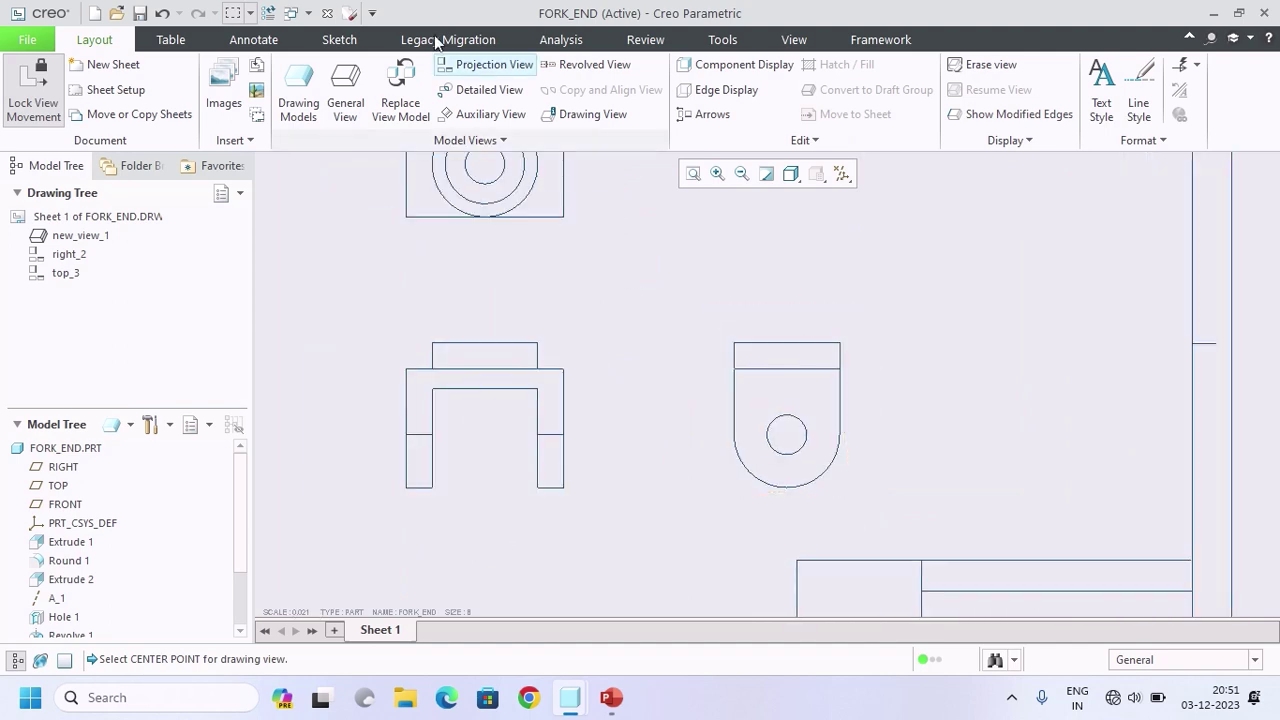
{"action": "left_click", "coordinate": [245, 42]}
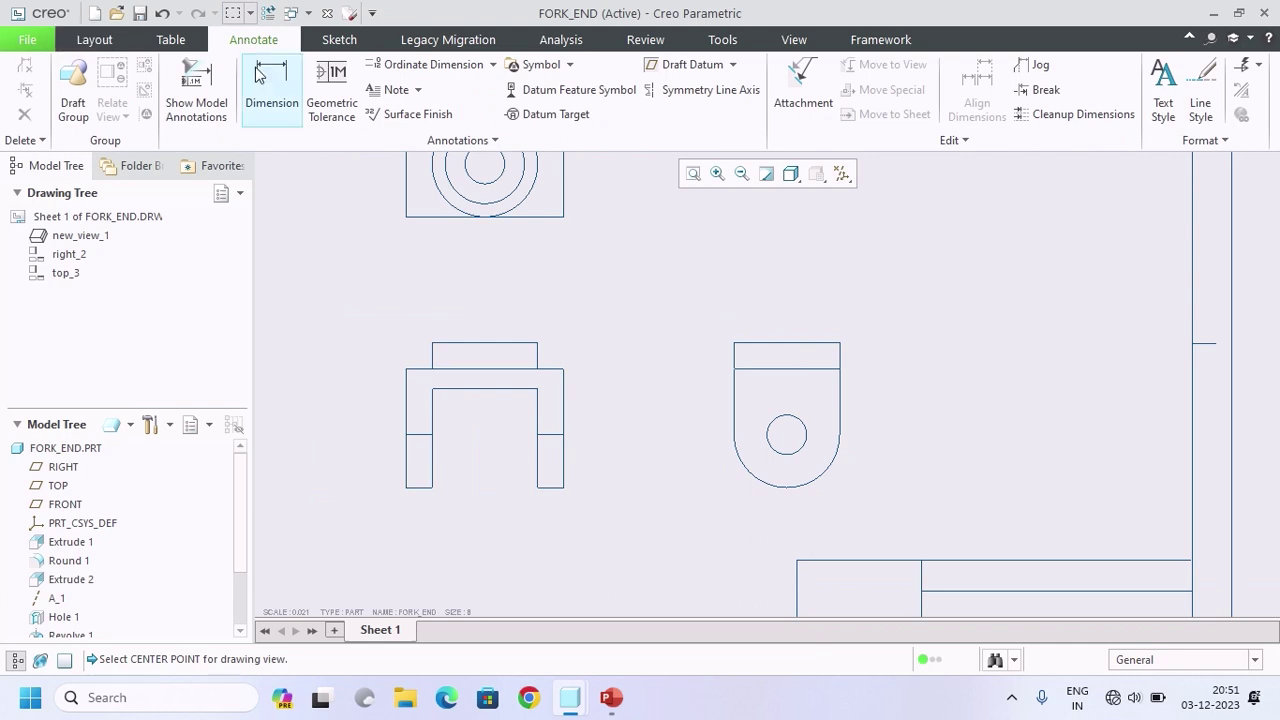
{"action": "left_click", "coordinate": [197, 95]}
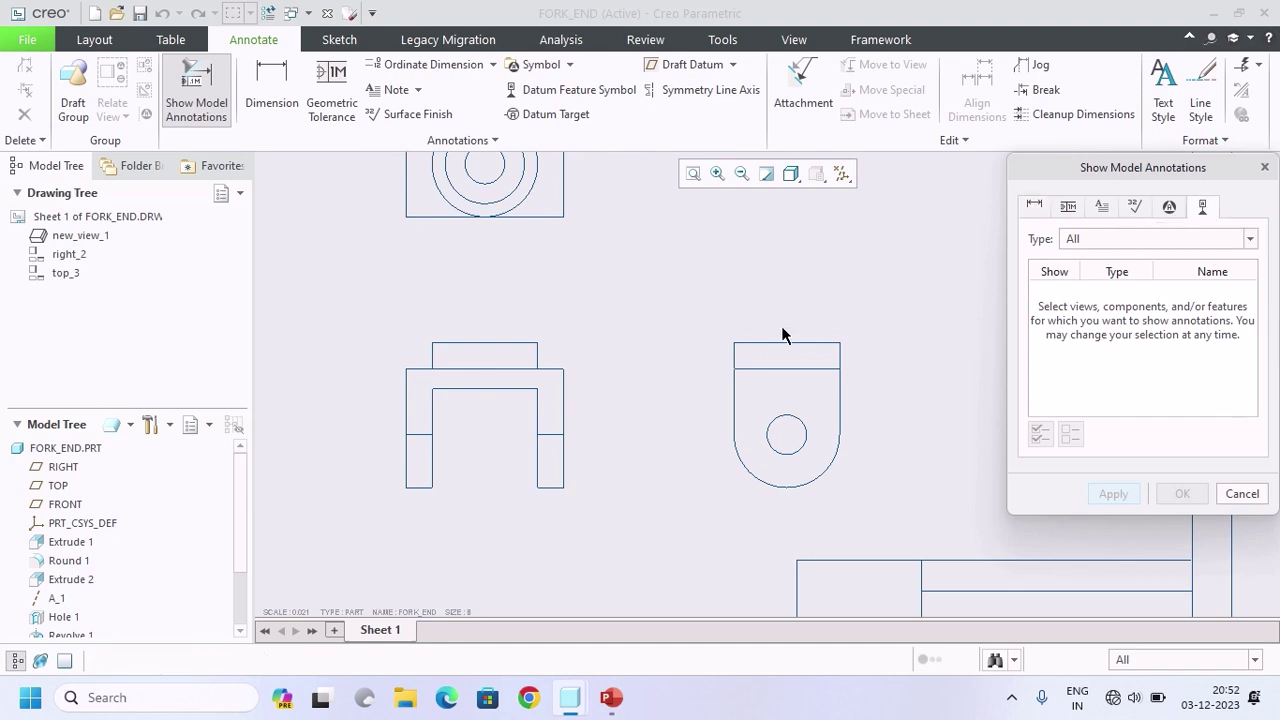
{"action": "left_click", "coordinate": [731, 346]}
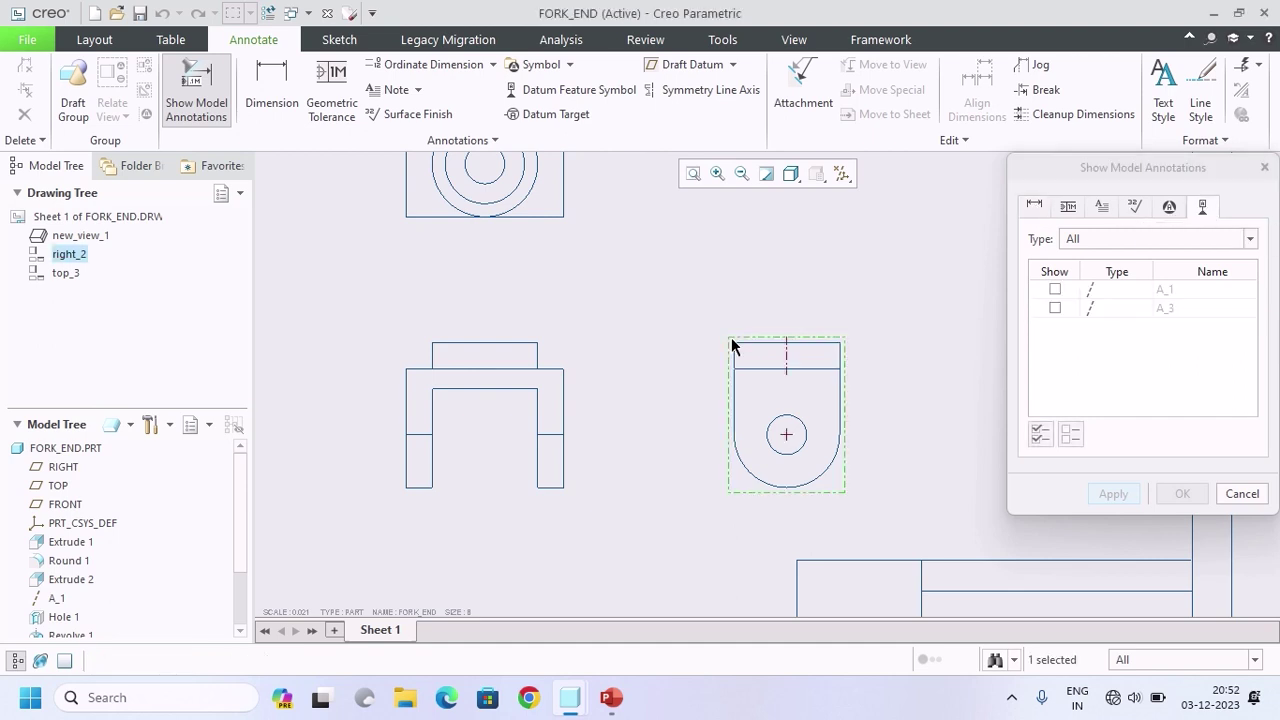
{"action": "left_click", "coordinate": [786, 436]}
{"action": "left_click", "coordinate": [1113, 494]}
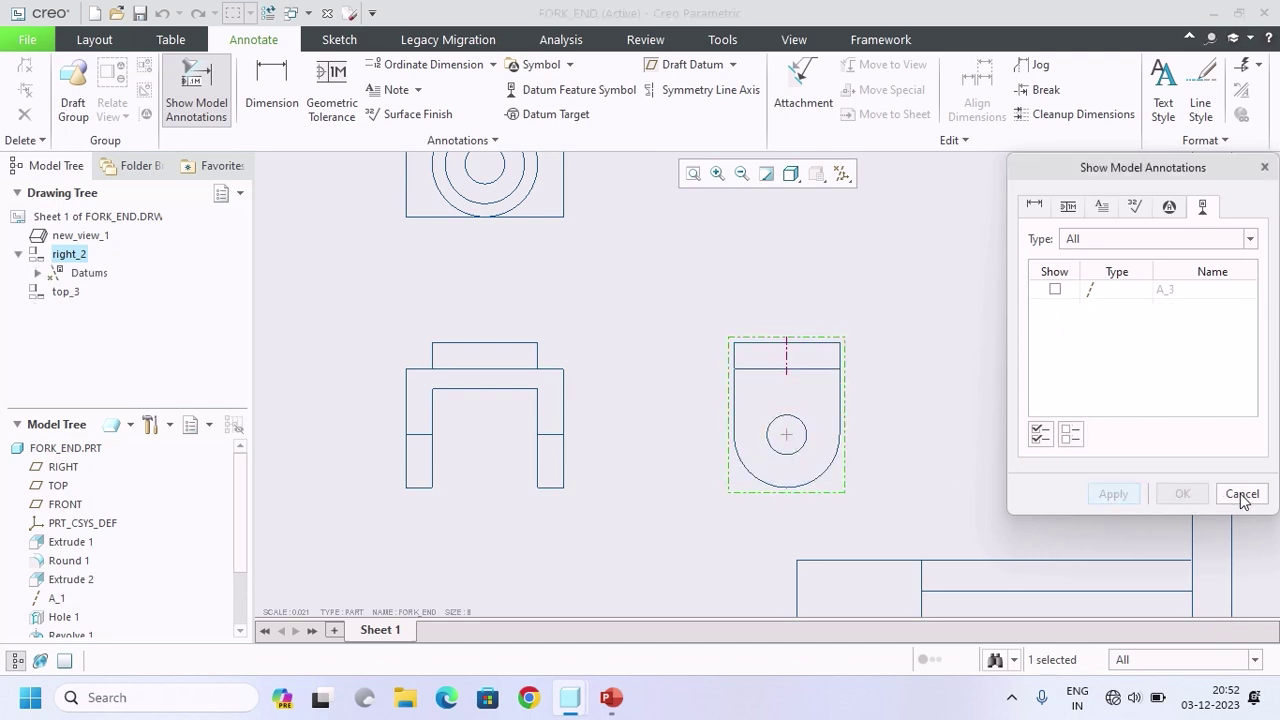
Step: Show both datum axes, A_1 and A_3, as model annotations in the front view
{"action": "scroll", "coordinate": [728, 476], "scroll_direction": "down", "scroll_amount": 2}
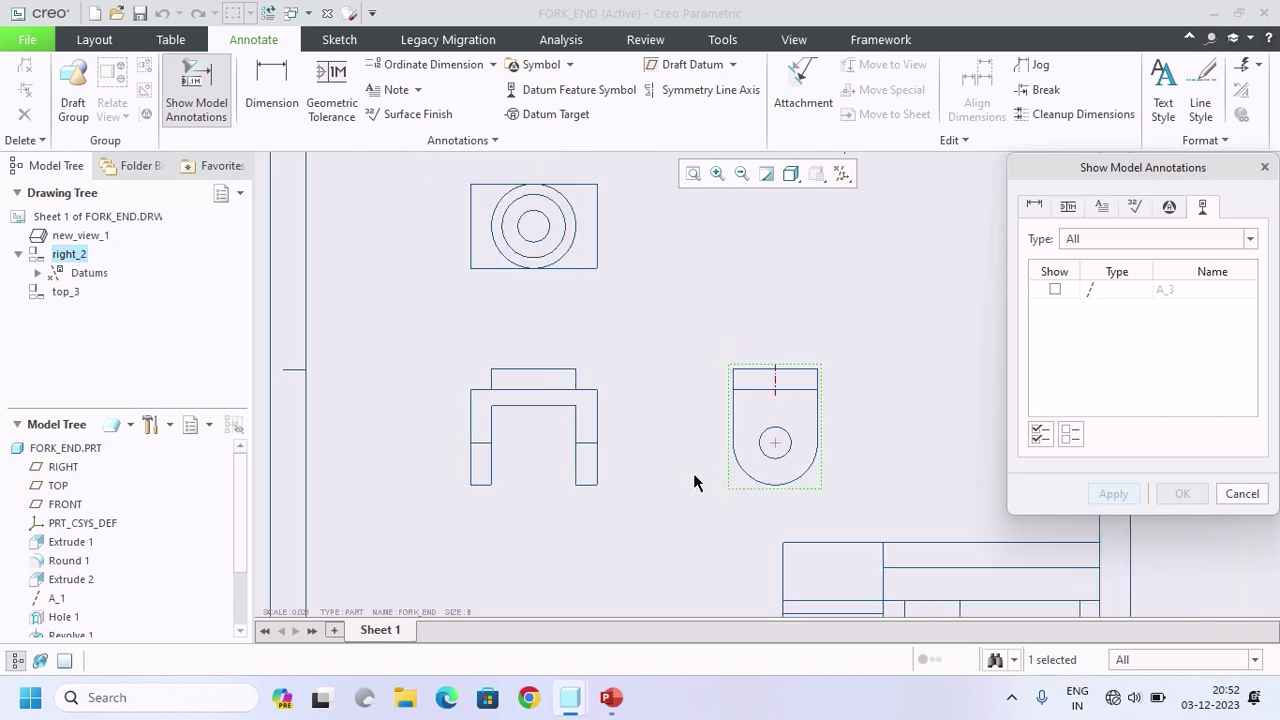
{"action": "left_click", "coordinate": [532, 447]}
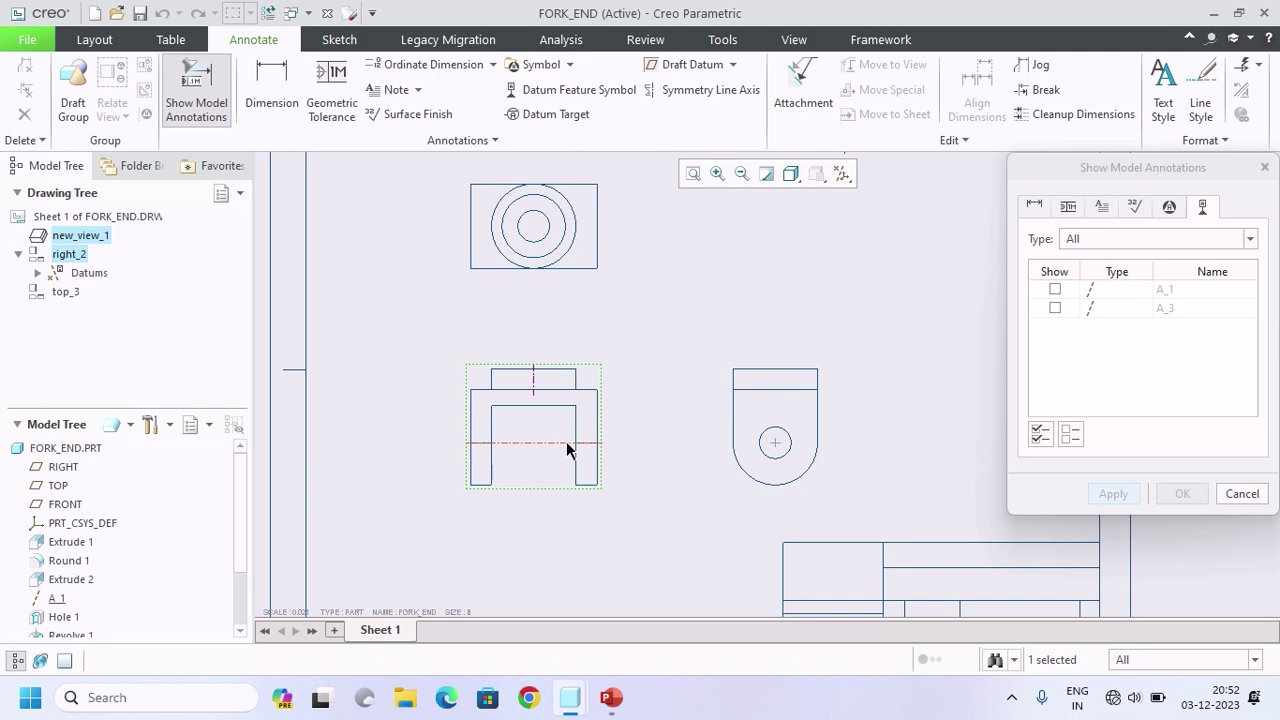
{"action": "left_click", "coordinate": [566, 442]}
{"action": "left_click", "coordinate": [533, 374]}
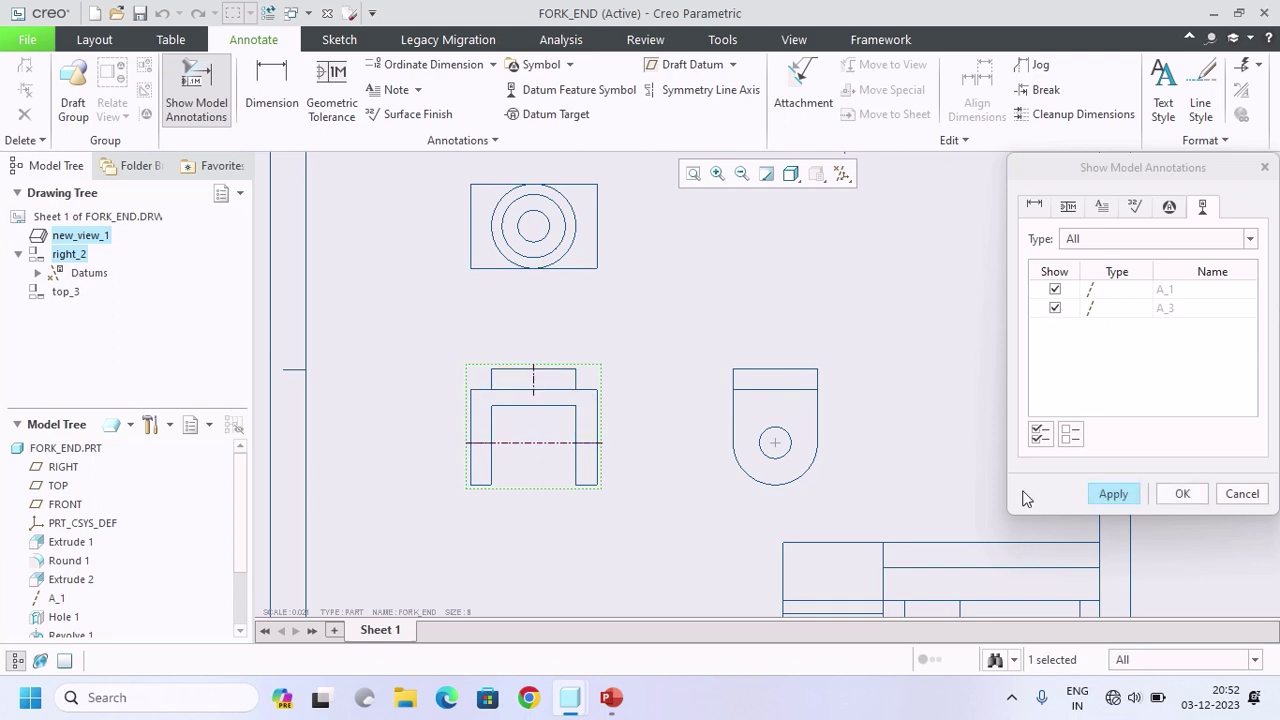
{"action": "left_click", "coordinate": [1136, 500]}
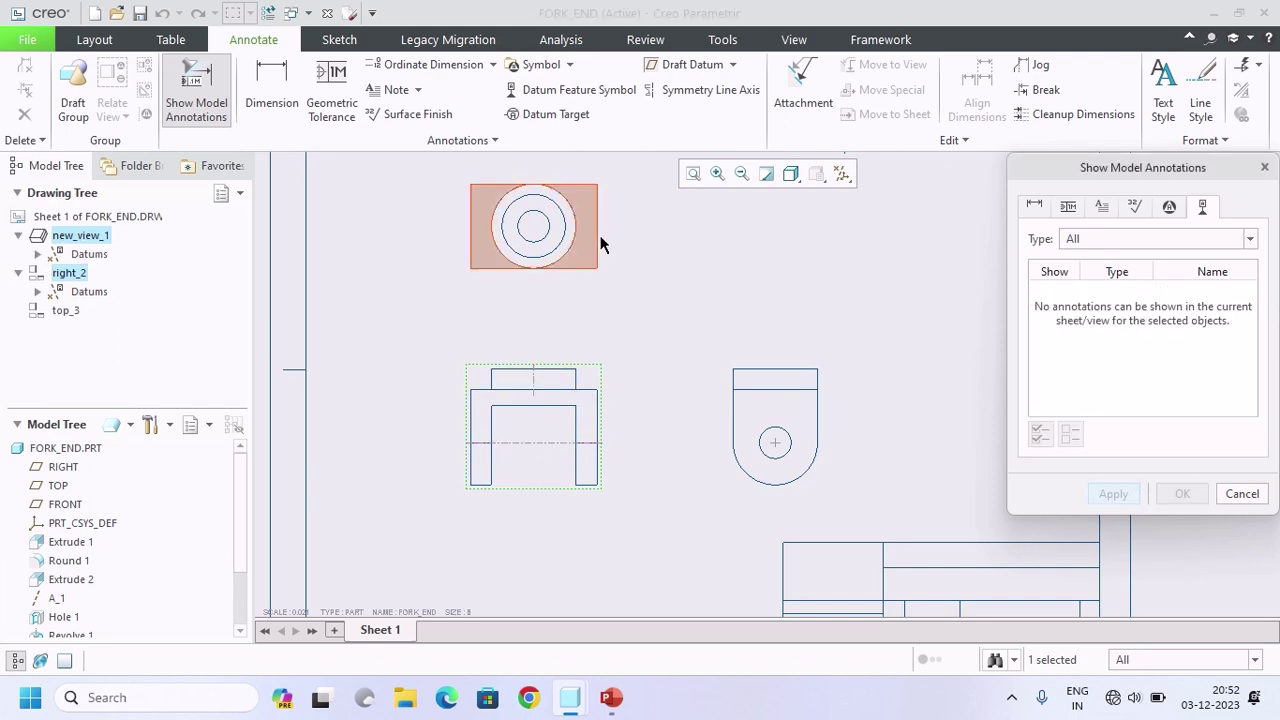
Step: Show only axis A_3 in the top view and finish showing model annotations
{"action": "left_click", "coordinate": [591, 184]}
{"action": "left_click", "coordinate": [1072, 435]}
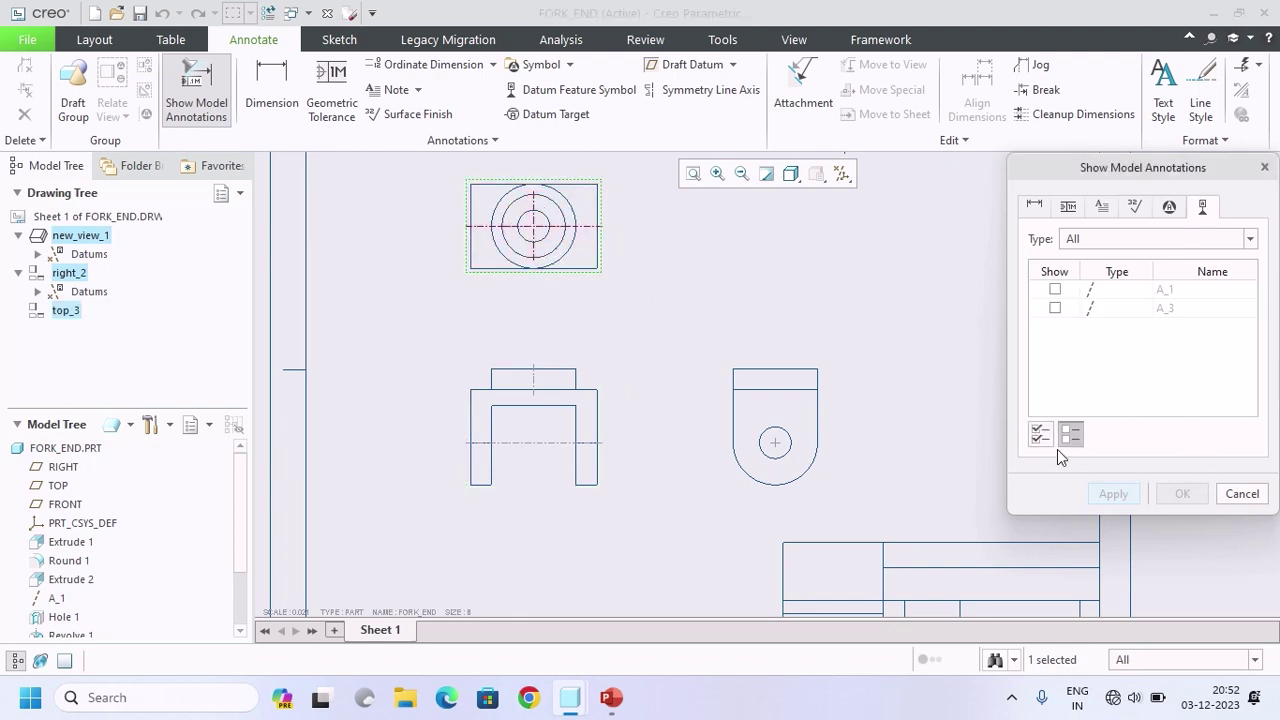
{"action": "left_click", "coordinate": [533, 211]}
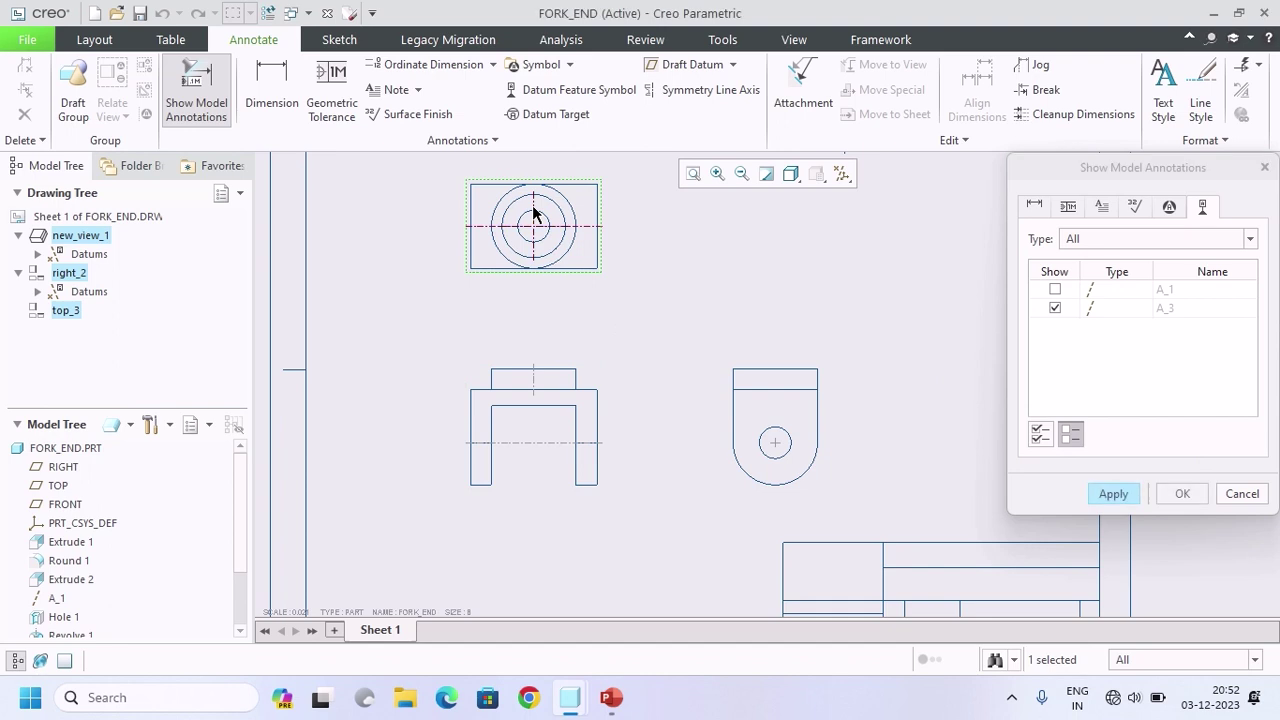
{"action": "left_click", "coordinate": [1114, 494]}
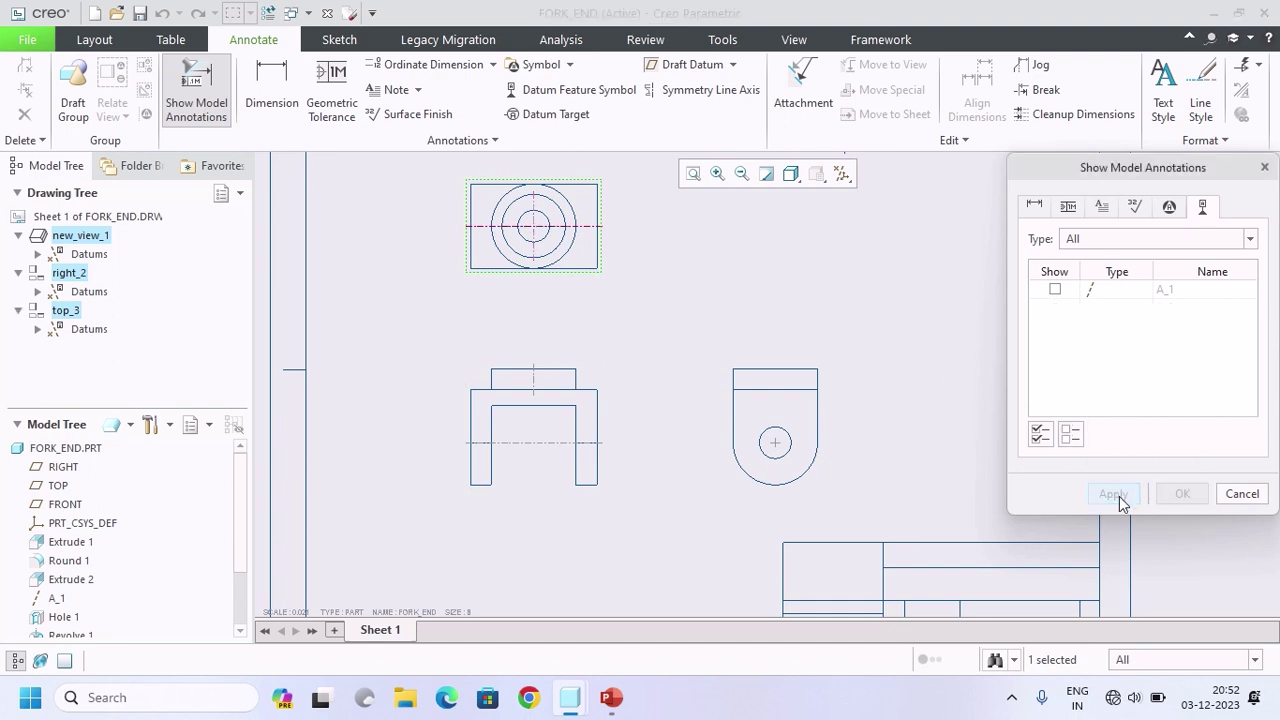
{"action": "left_click", "coordinate": [1241, 494]}
Step: Extend the center lines of the concentric circles in the top view beyond the outer circle
{"action": "scroll", "coordinate": [553, 240], "scroll_direction": "down", "scroll_amount": 2}
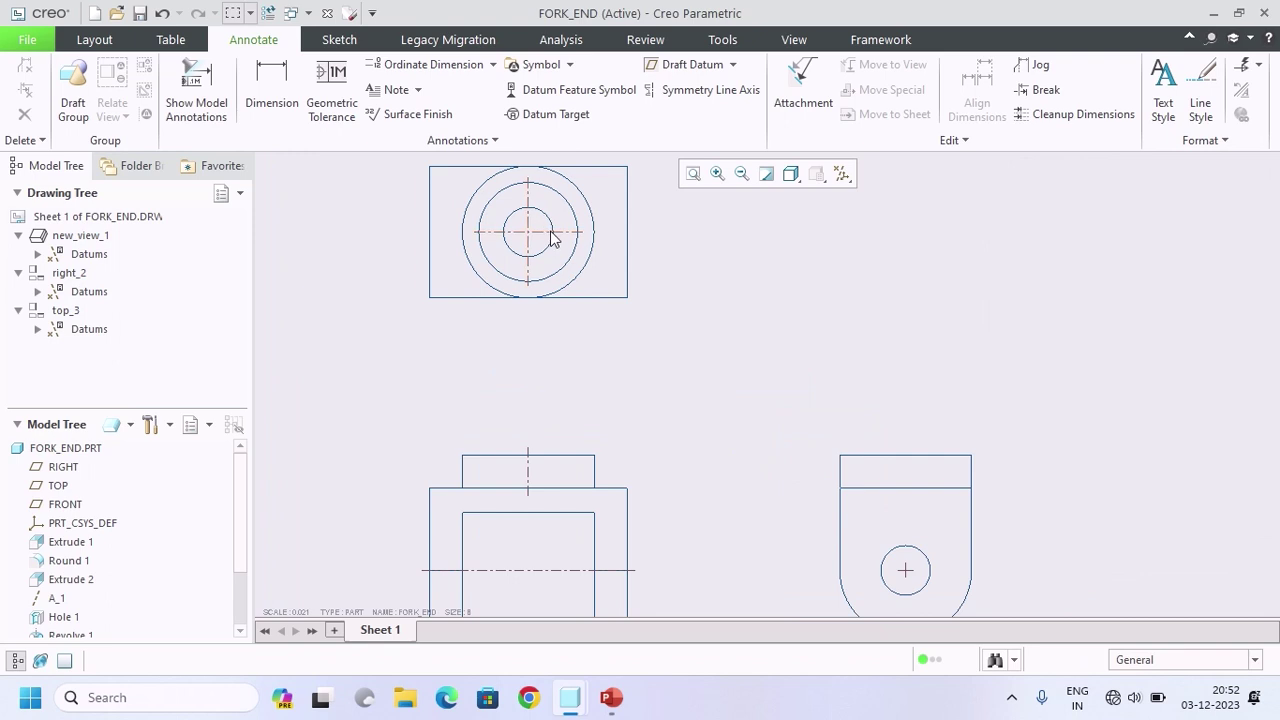
{"action": "left_click", "coordinate": [553, 234]}
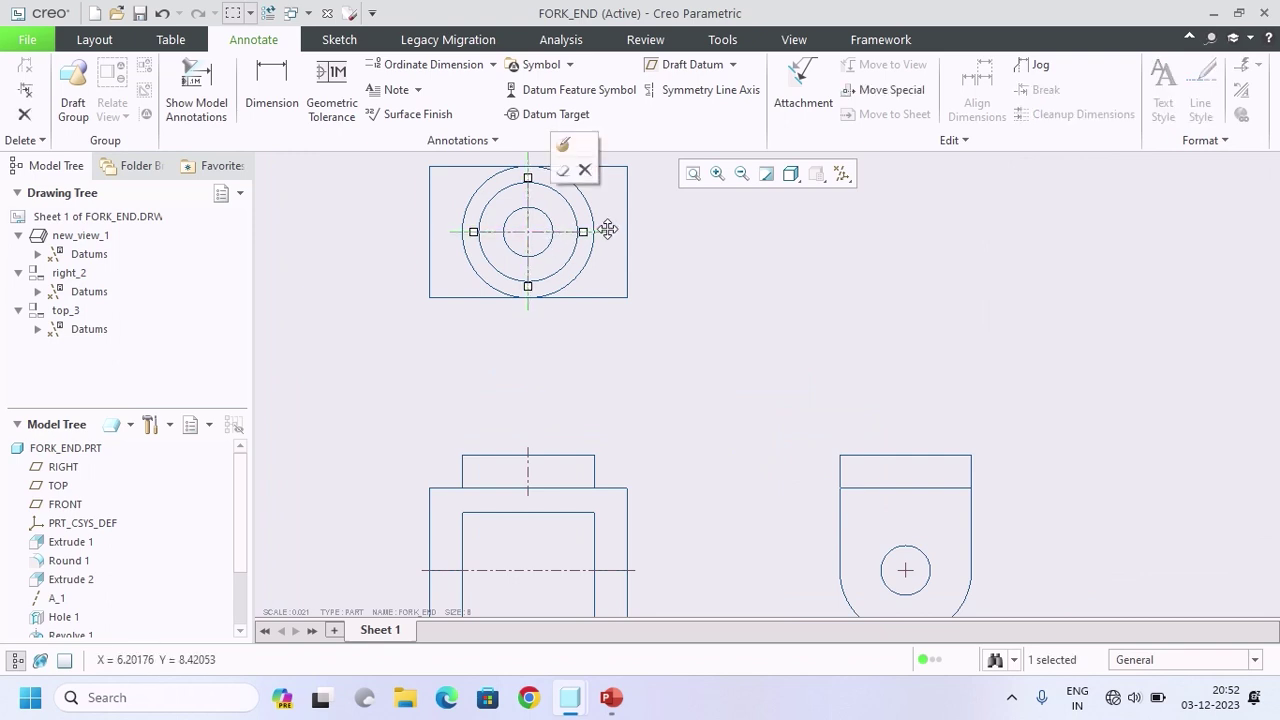
{"action": "scroll", "coordinate": [607, 230], "scroll_direction": "up", "scroll_amount": 2}
{"action": "scroll", "coordinate": [554, 380], "scroll_direction": "down", "scroll_amount": 1}
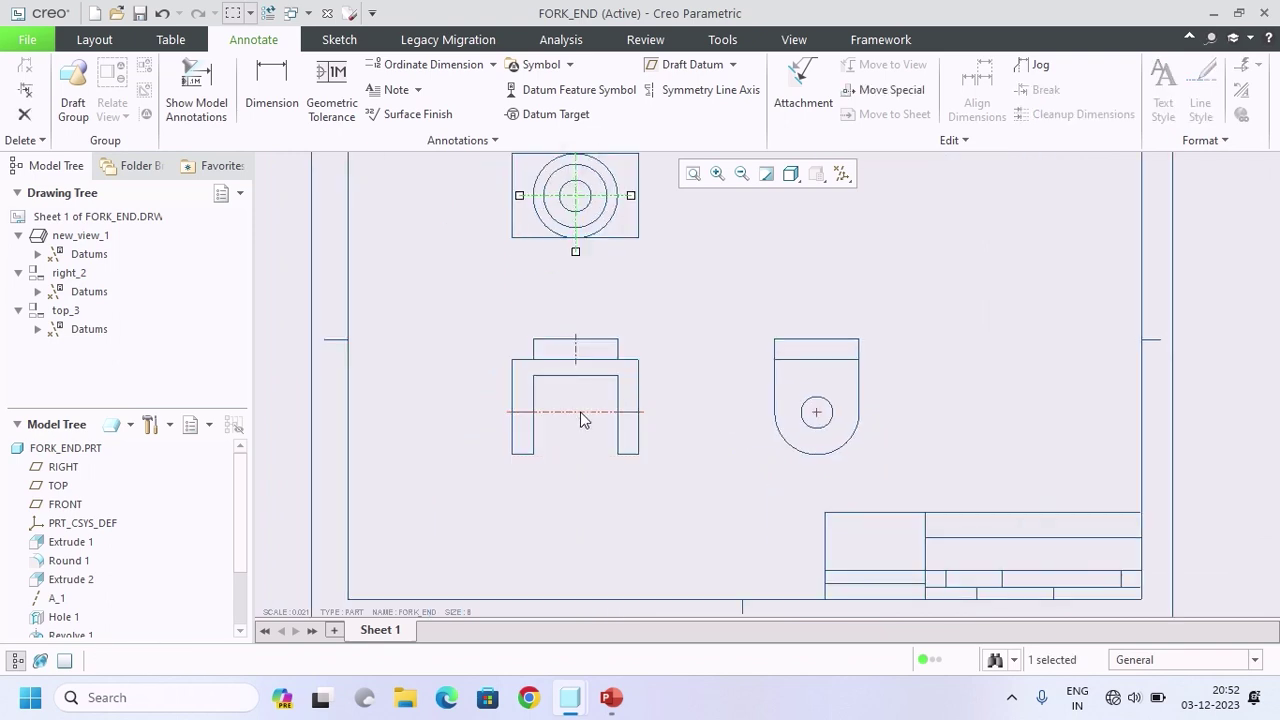
Step: Extend the hole's center lines in the right side view beyond the part's outline
{"action": "left_click", "coordinate": [581, 412]}
{"action": "scroll", "coordinate": [817, 414], "scroll_direction": "down", "scroll_amount": 3}
{"action": "left_click", "coordinate": [822, 414]}
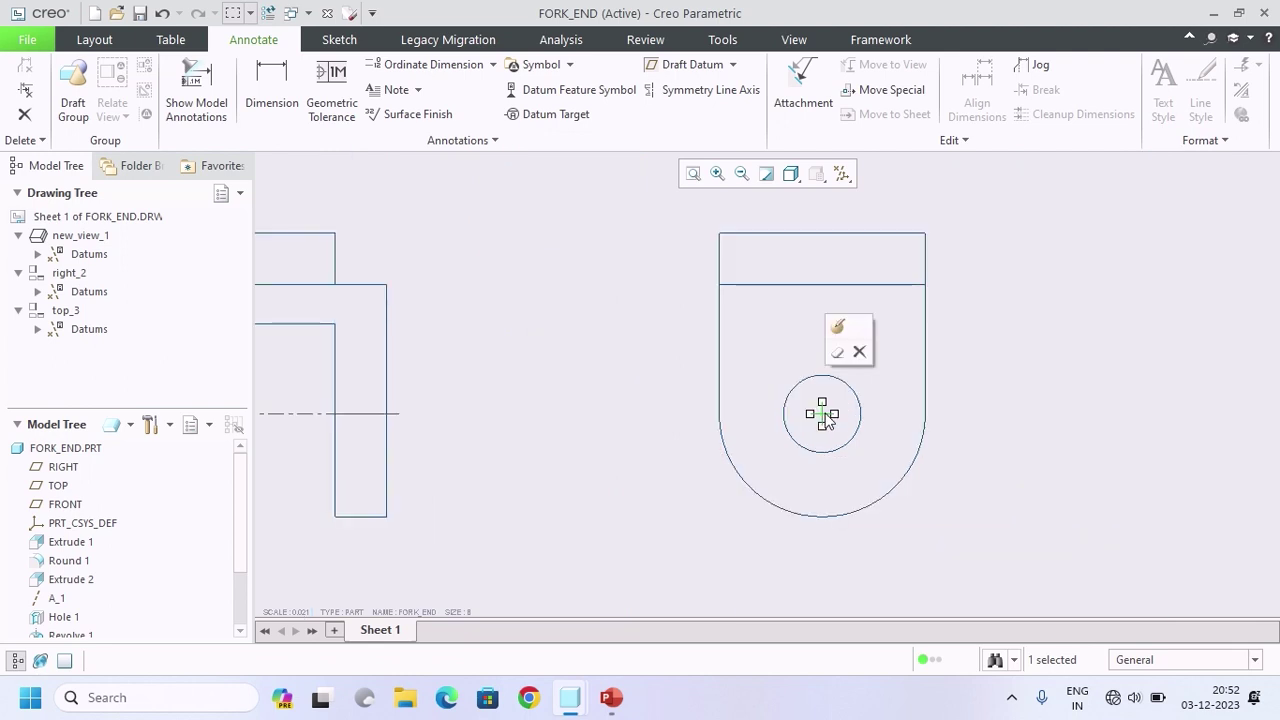
{"action": "left_click_drag", "start_coordinate": [822, 413], "coordinate": [1054, 406]}
{"action": "scroll", "coordinate": [1054, 406], "scroll_direction": "up", "scroll_amount": 3}
{"action": "scroll", "coordinate": [738, 375], "scroll_direction": "down", "scroll_amount": 3}
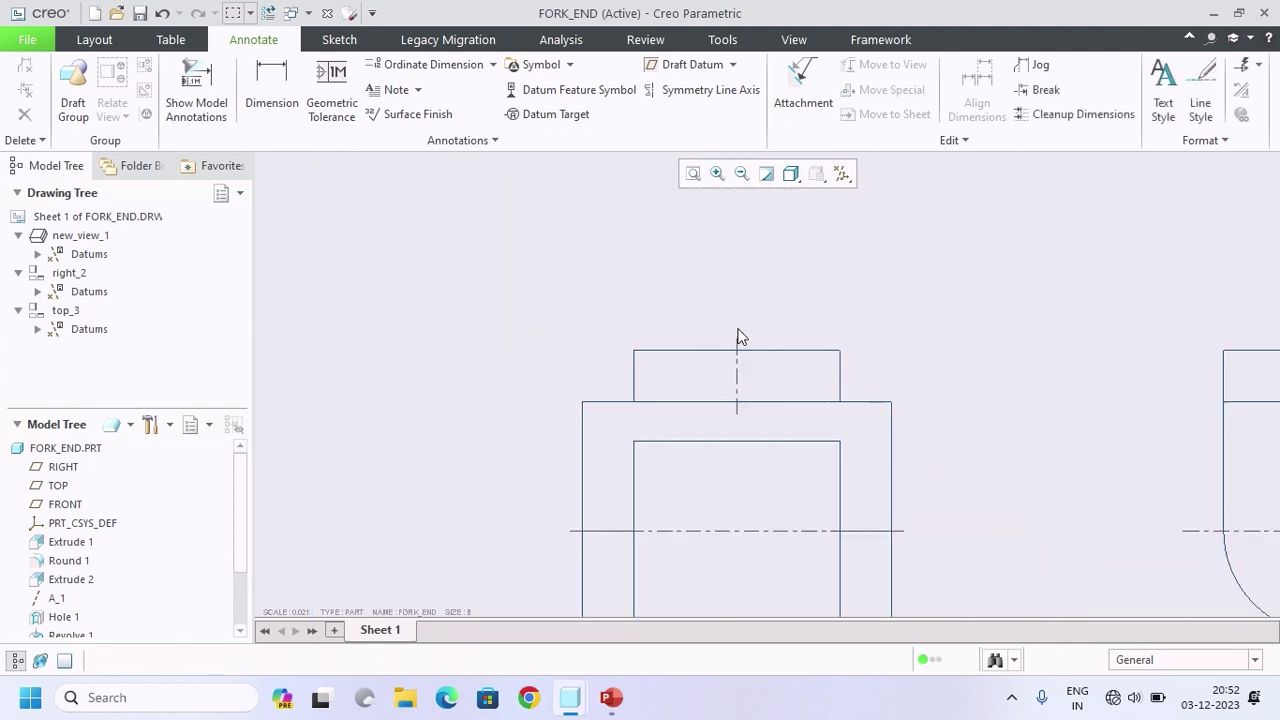
Step: Lengthen the front view's vertical center line downward into the fork opening
{"action": "left_click", "coordinate": [739, 372]}
{"action": "left_click_drag", "start_coordinate": [737, 413], "coordinate": [739, 482]}
{"action": "scroll", "coordinate": [740, 477], "scroll_direction": "up", "scroll_amount": 3}
{"action": "left_click", "coordinate": [879, 369]}
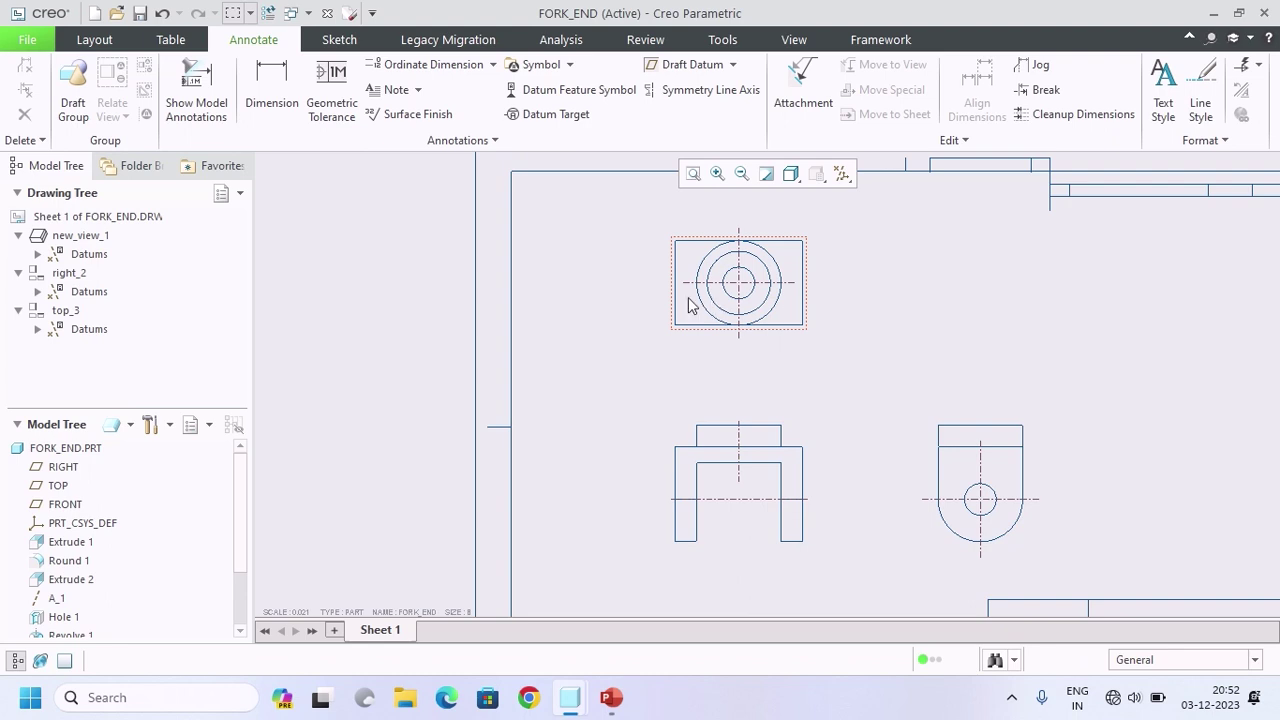
{"action": "scroll", "coordinate": [697, 288], "scroll_direction": "up", "scroll_amount": 1}
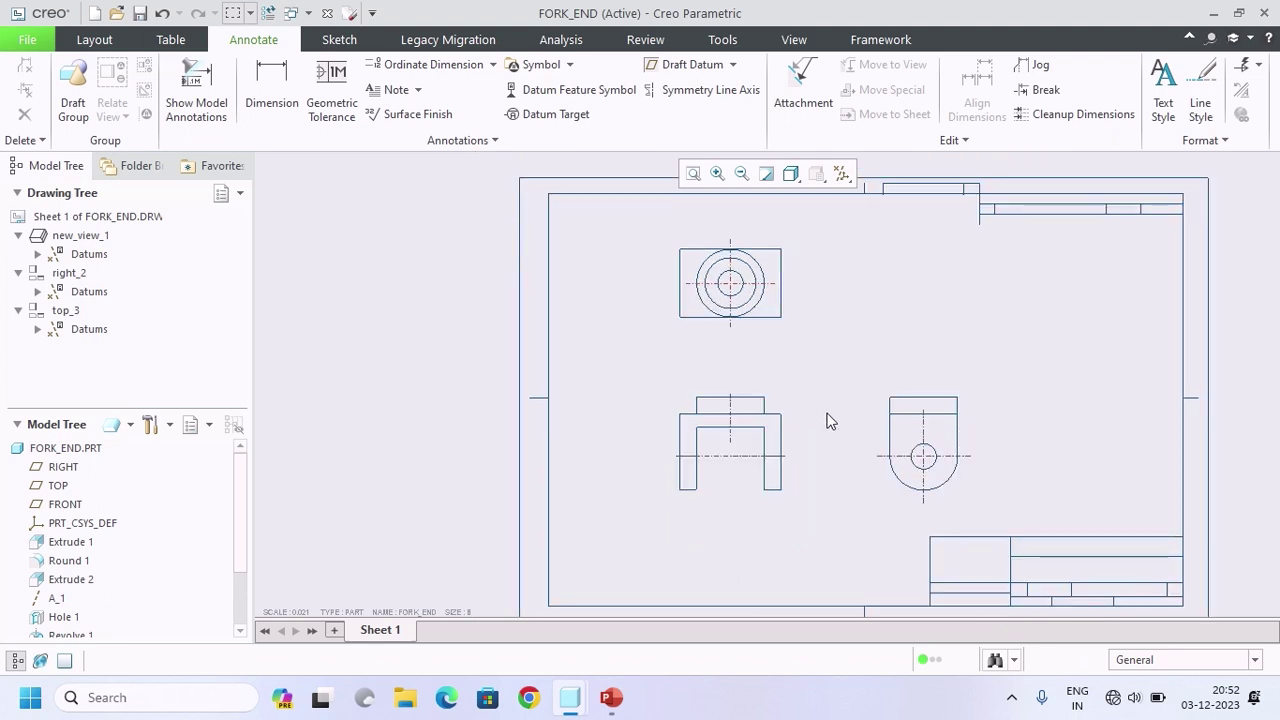
Step: Open the FORK_END.PRT part model from the drawing
{"action": "scroll", "coordinate": [827, 421], "scroll_direction": "down", "scroll_amount": 2}
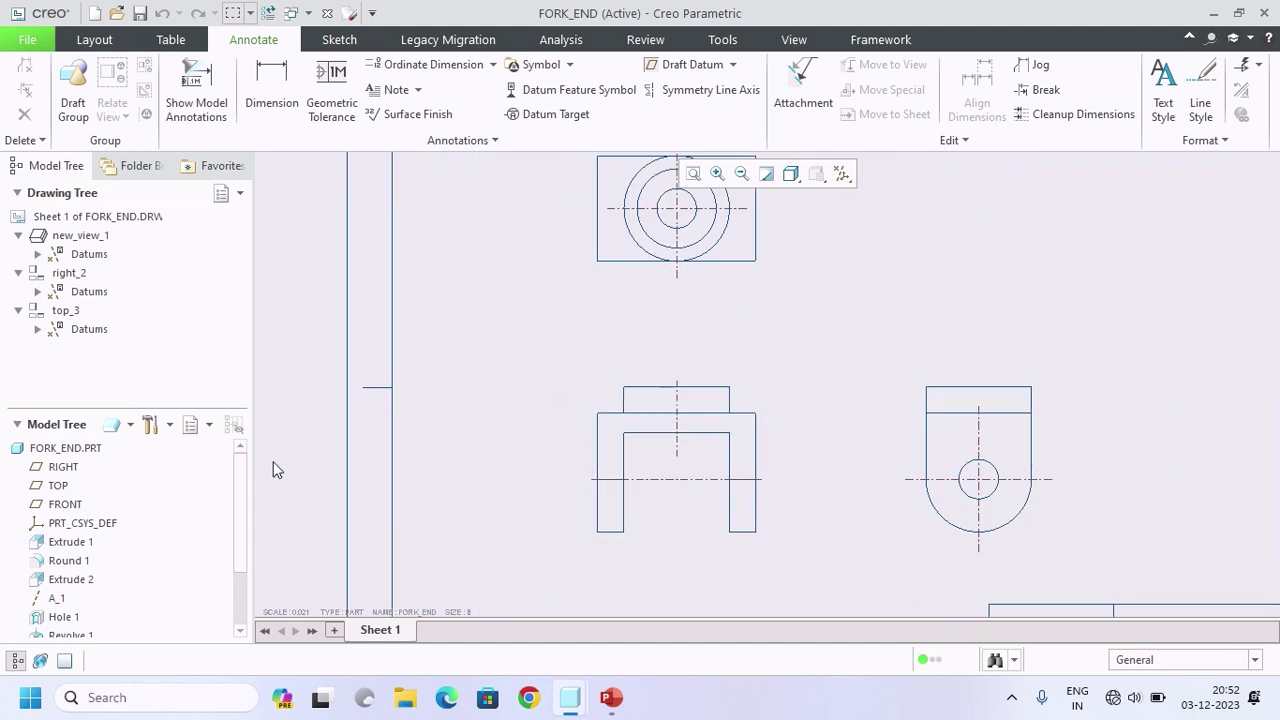
{"action": "left_click", "coordinate": [88, 455]}
{"action": "right_click", "coordinate": [92, 452]}
{"action": "left_click", "coordinate": [125, 454]}
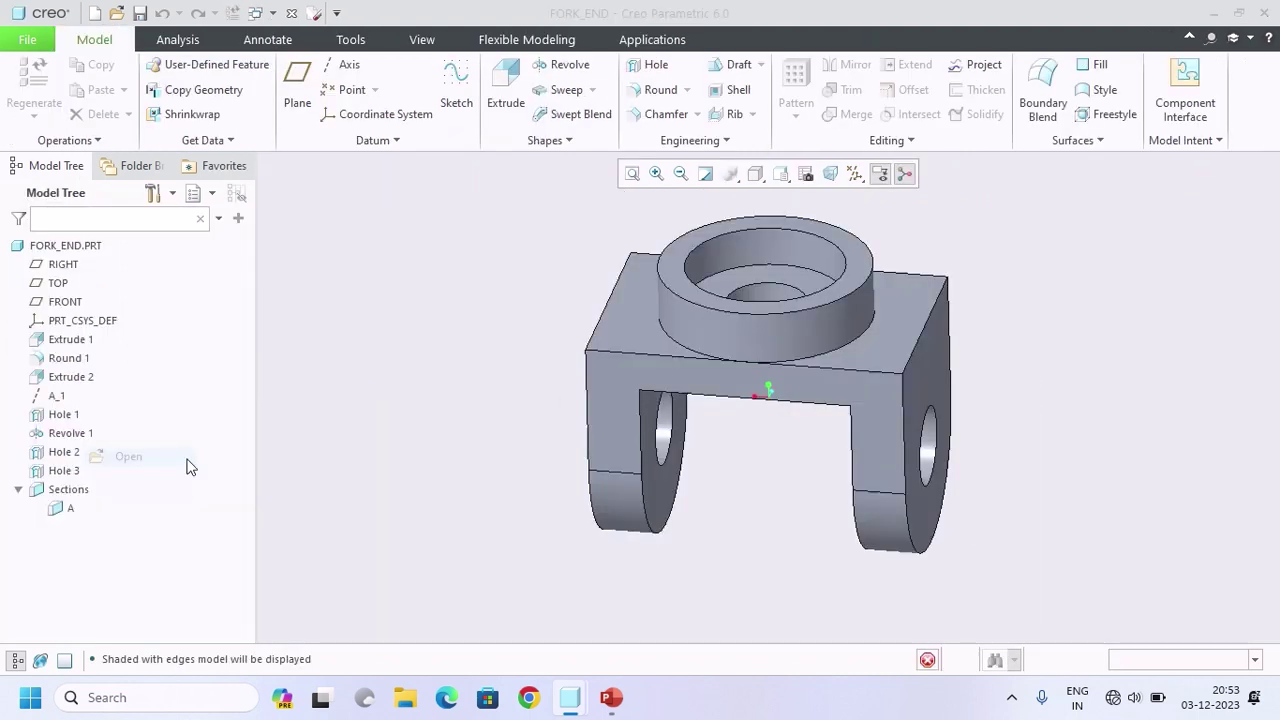
{"action": "scroll", "coordinate": [640, 385], "scroll_direction": "up", "scroll_amount": 3}
{"action": "middle_click_drag", "start_coordinate": [640, 385], "coordinate": [632, 428]}
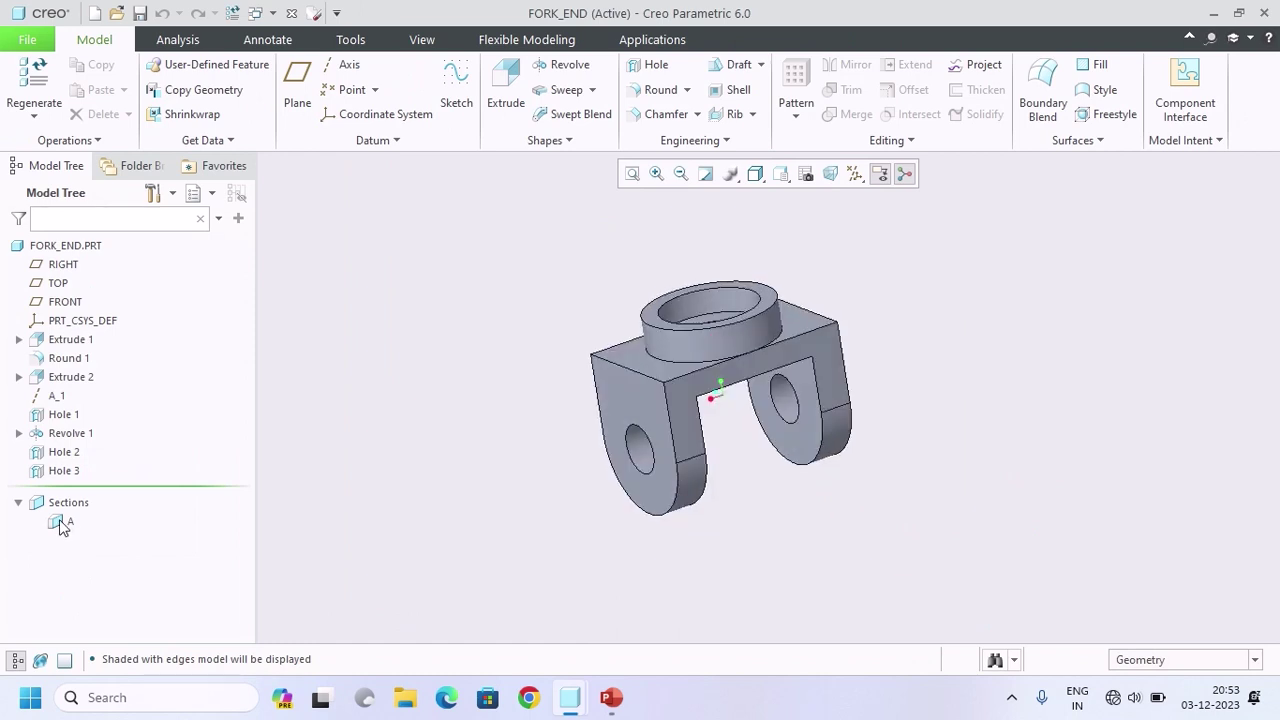
Step: Check where the existing section A cuts the fork end part, and delete that section
{"action": "left_click", "coordinate": [18, 503]}
{"action": "left_click", "coordinate": [18, 503]}
{"action": "left_click", "coordinate": [63, 521]}
{"action": "scroll", "coordinate": [692, 367], "scroll_direction": "down", "scroll_amount": 3}
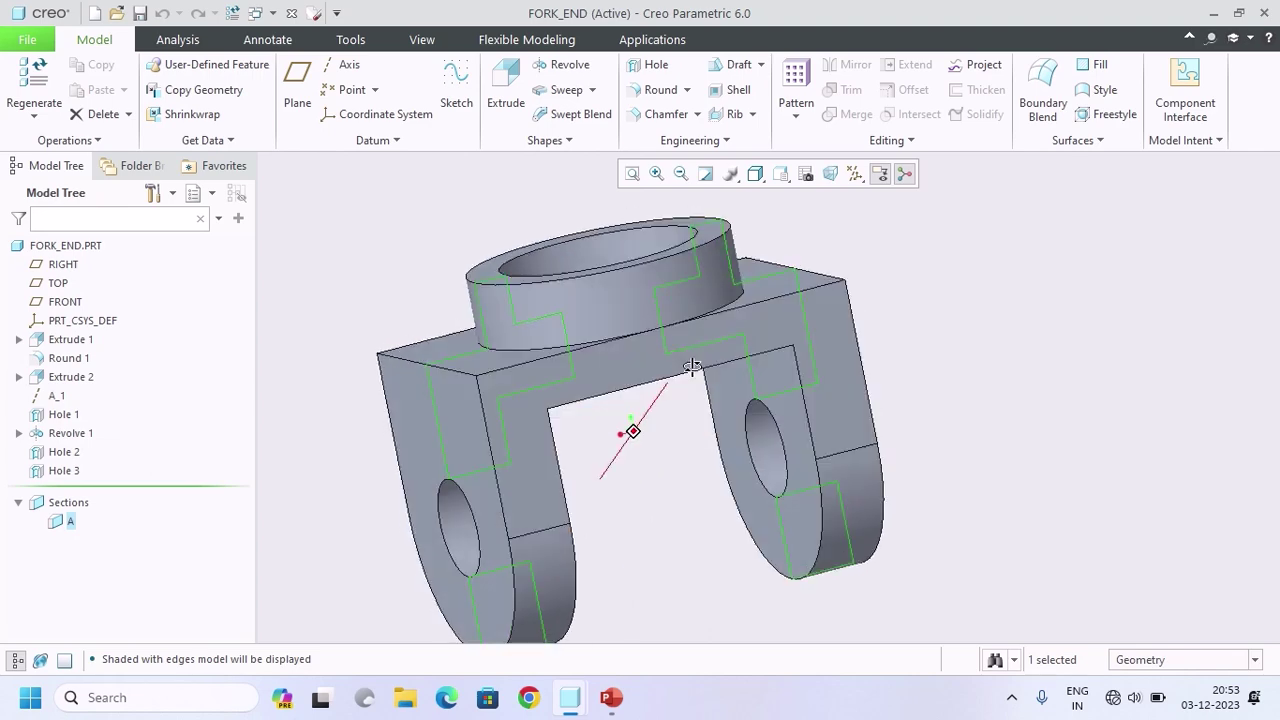
{"action": "middle_click_drag", "start_coordinate": [692, 367], "coordinate": [657, 426]}
{"action": "scroll", "coordinate": [657, 426], "scroll_direction": "up", "scroll_amount": 3}
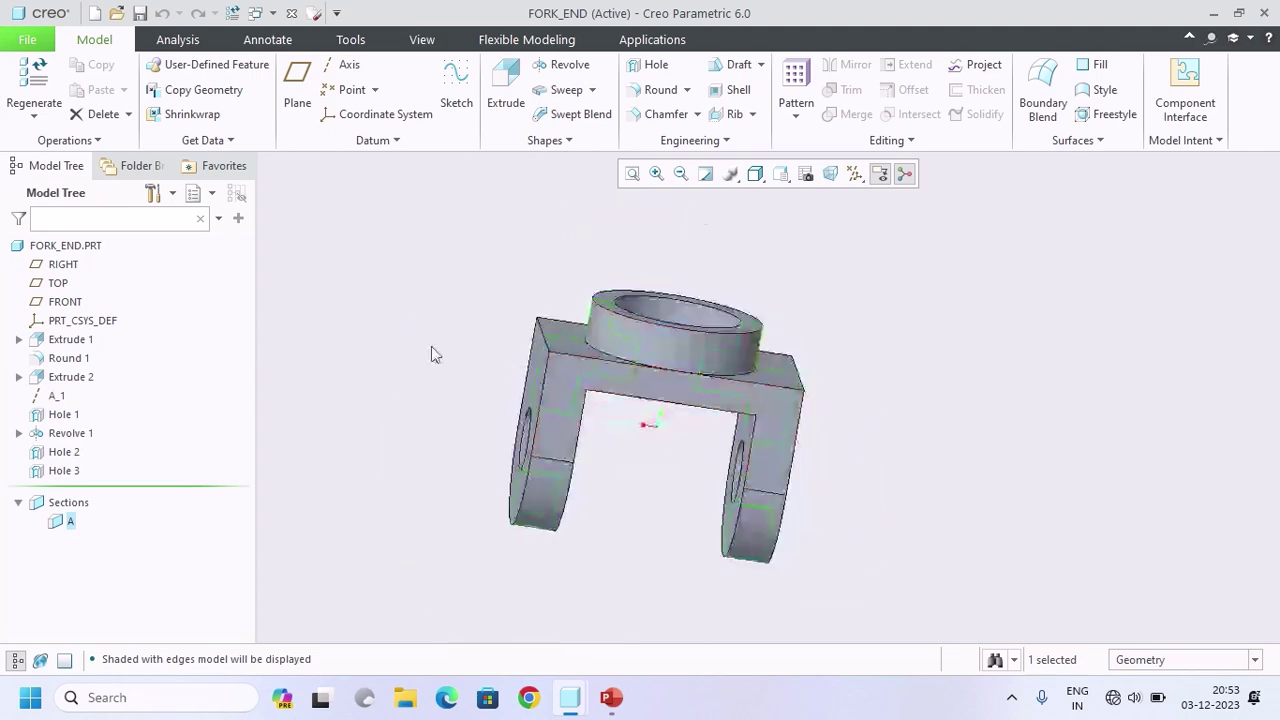
{"action": "left_click", "coordinate": [63, 522]}
{"action": "key", "text": "Delete"}
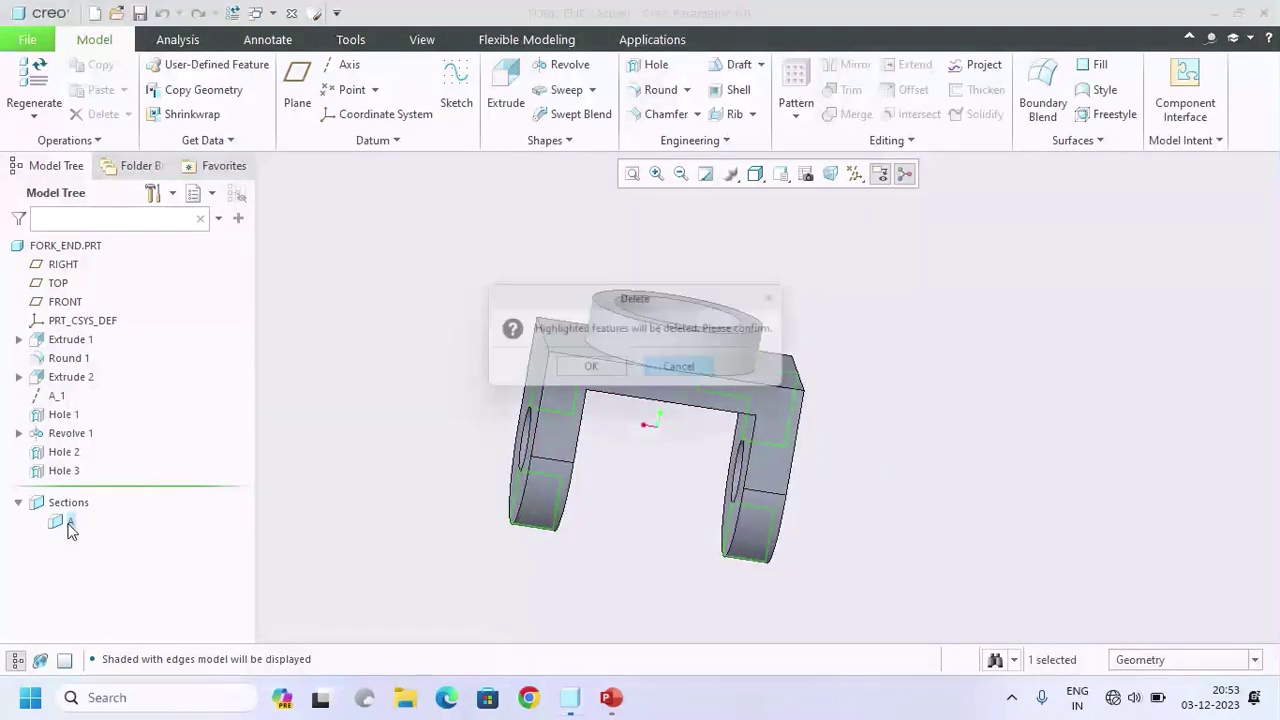
{"action": "left_click", "coordinate": [591, 366]}
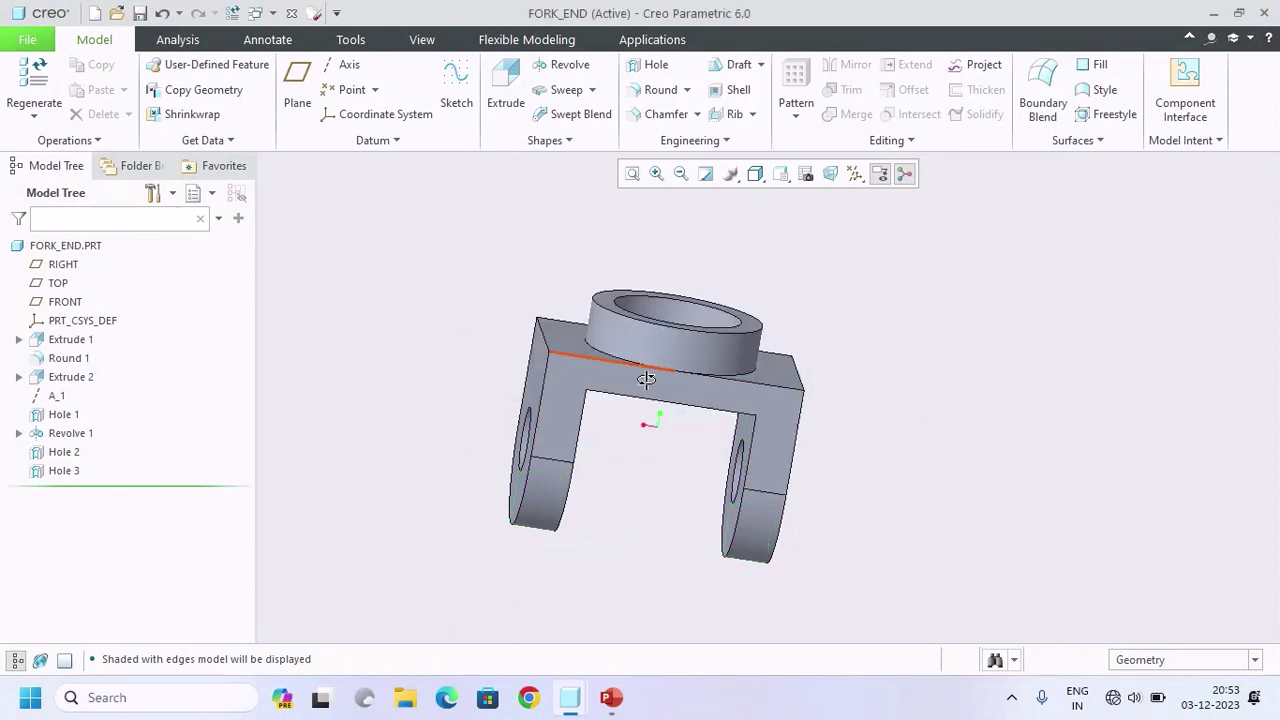
Step: Turn on the display of datum planes and select the FRONT plane in the model
{"action": "middle_click_drag", "start_coordinate": [646, 378], "coordinate": [350, 378]}
{"action": "left_click", "coordinate": [63, 264]}
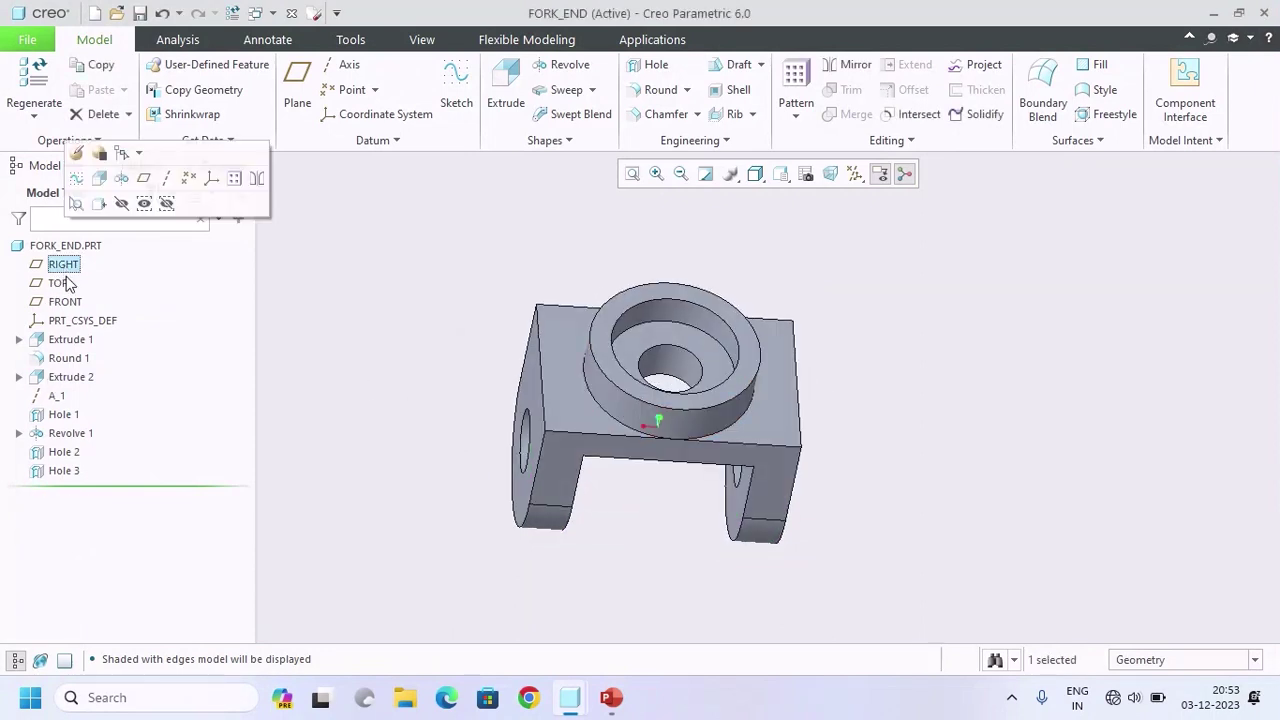
{"action": "left_click", "coordinate": [854, 173]}
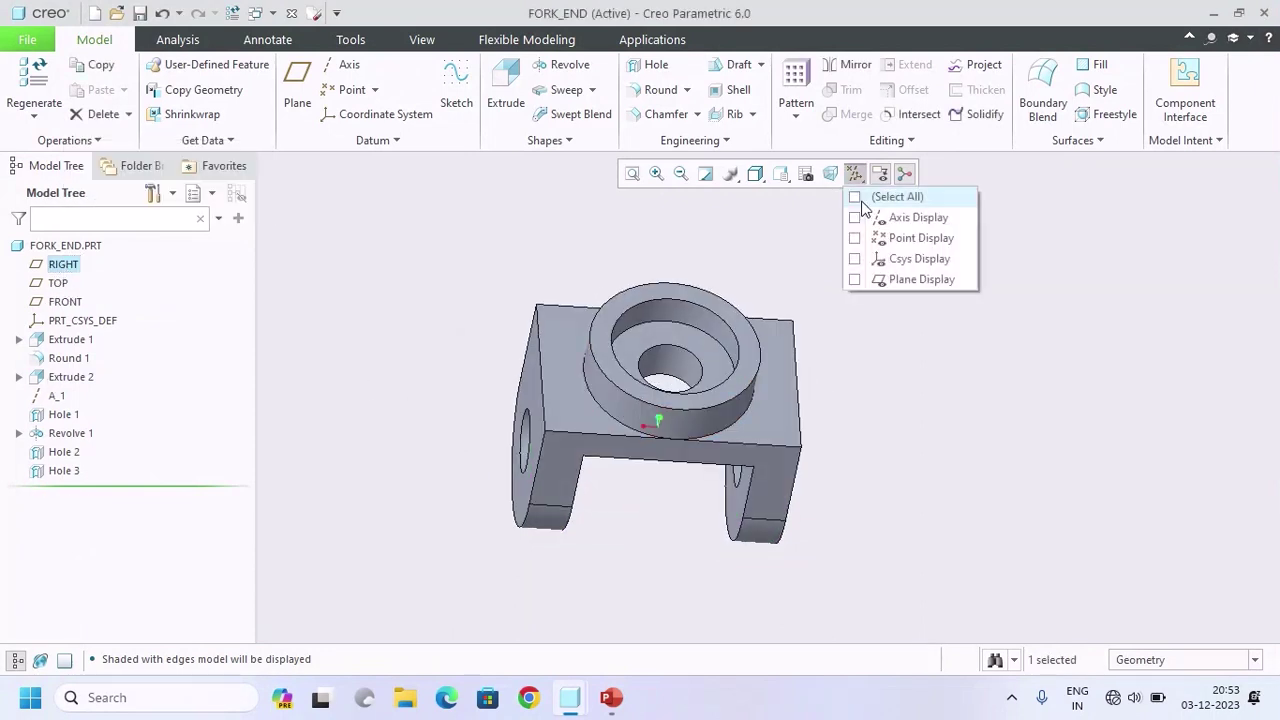
{"action": "left_click", "coordinate": [855, 281]}
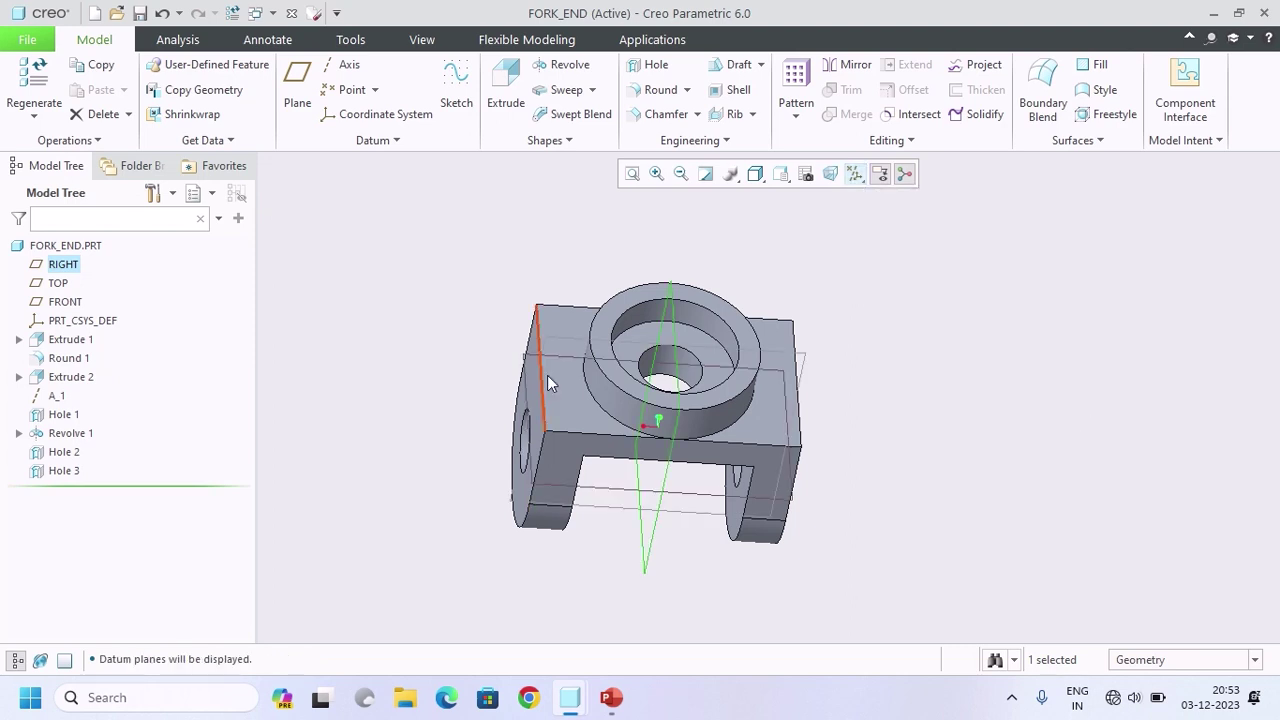
{"action": "left_click", "coordinate": [565, 343]}
{"action": "middle_click_drag", "start_coordinate": [569, 341], "coordinate": [614, 368]}
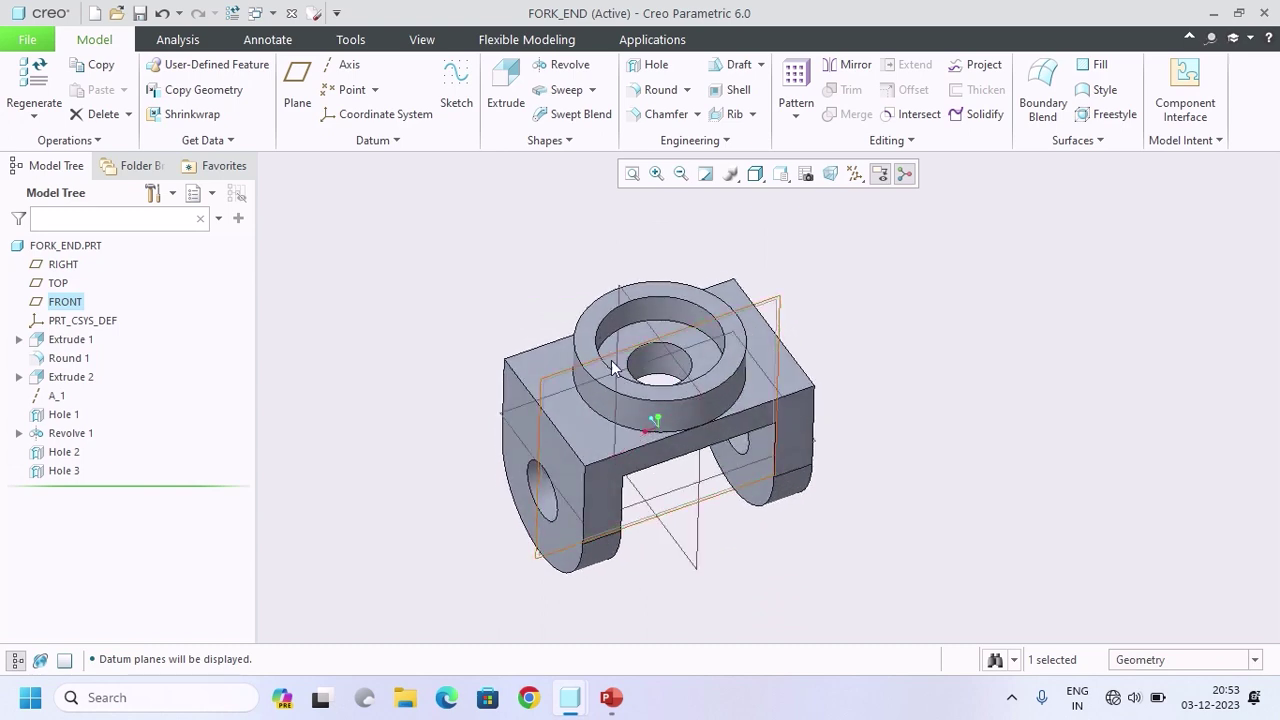
Step: Create a planar section of the fork end through the FRONT plane at 0.00 offset
{"action": "left_click", "coordinate": [422, 39]}
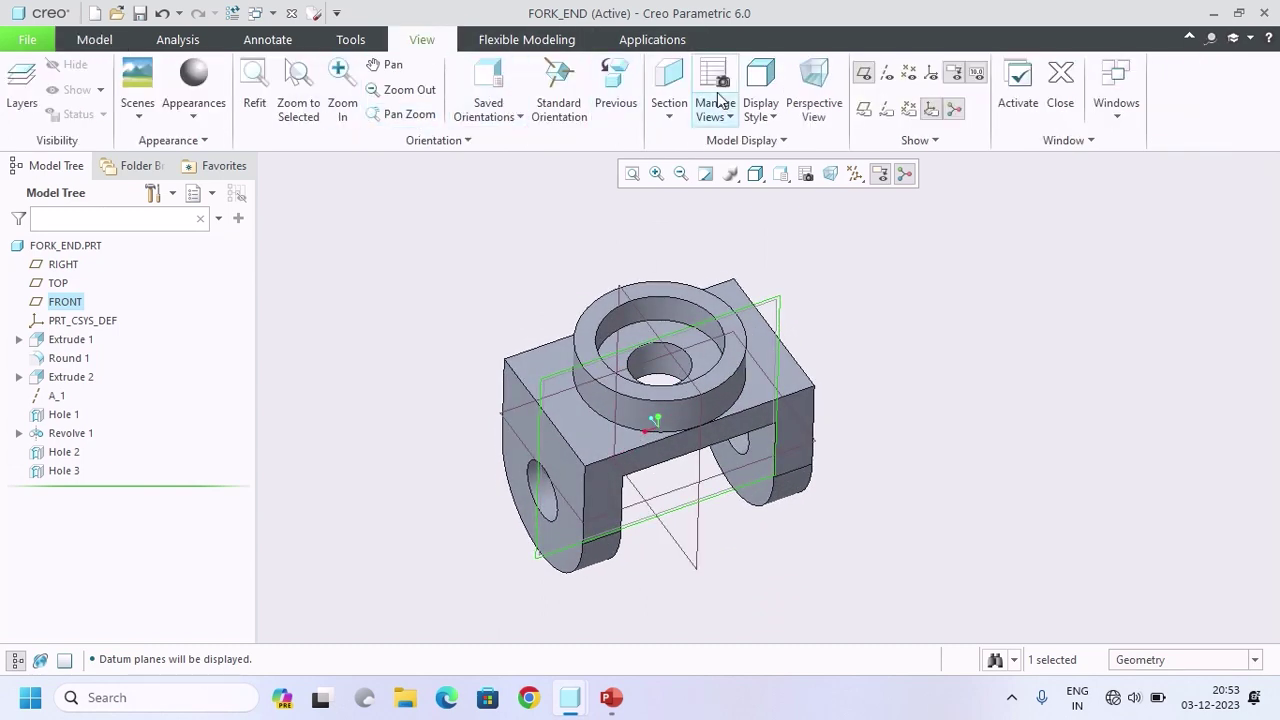
{"action": "left_click", "coordinate": [672, 84]}
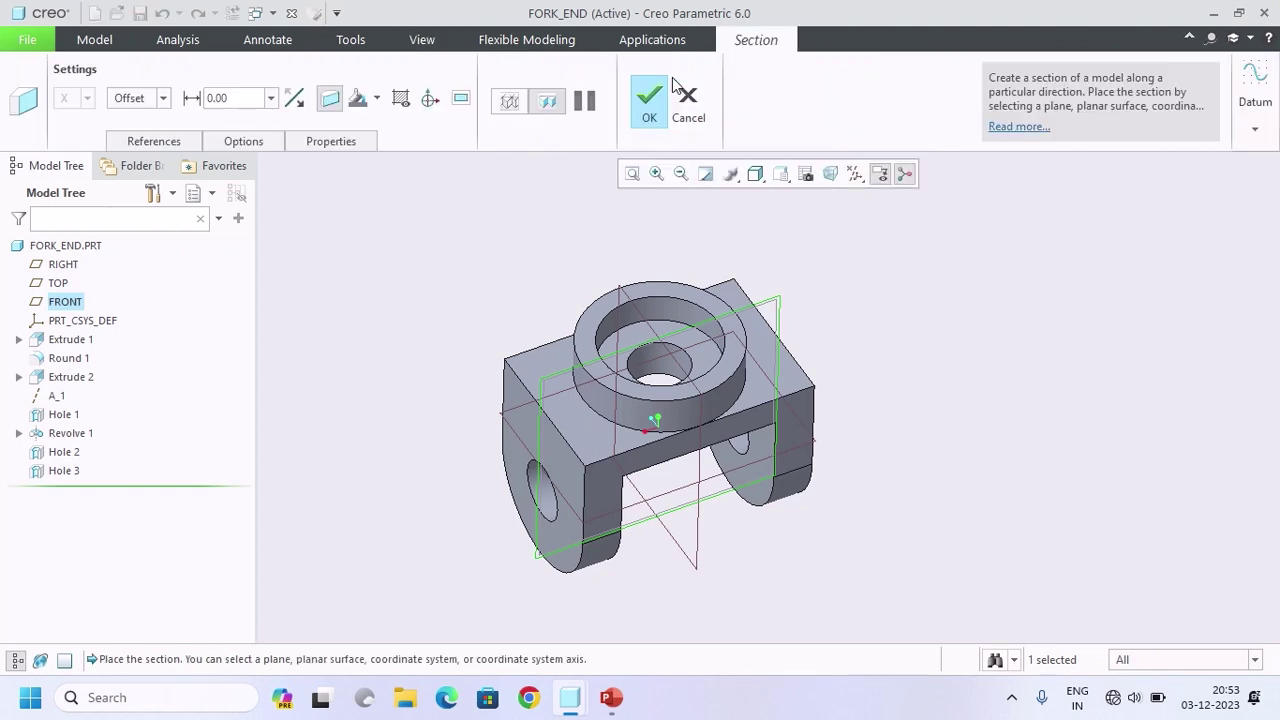
{"action": "scroll", "coordinate": [638, 404], "scroll_direction": "down", "scroll_amount": 2}
{"action": "mouse_move", "coordinate": [638, 404]}
{"action": "middle_mouse_down"}
{"action": "mouse_move", "coordinate": [631, 351]}
{"action": "mouse_move", "coordinate": [644, 398]}
{"action": "middle_mouse_up"}
{"action": "scroll", "coordinate": [631, 351], "scroll_direction": "up", "scroll_amount": 2}
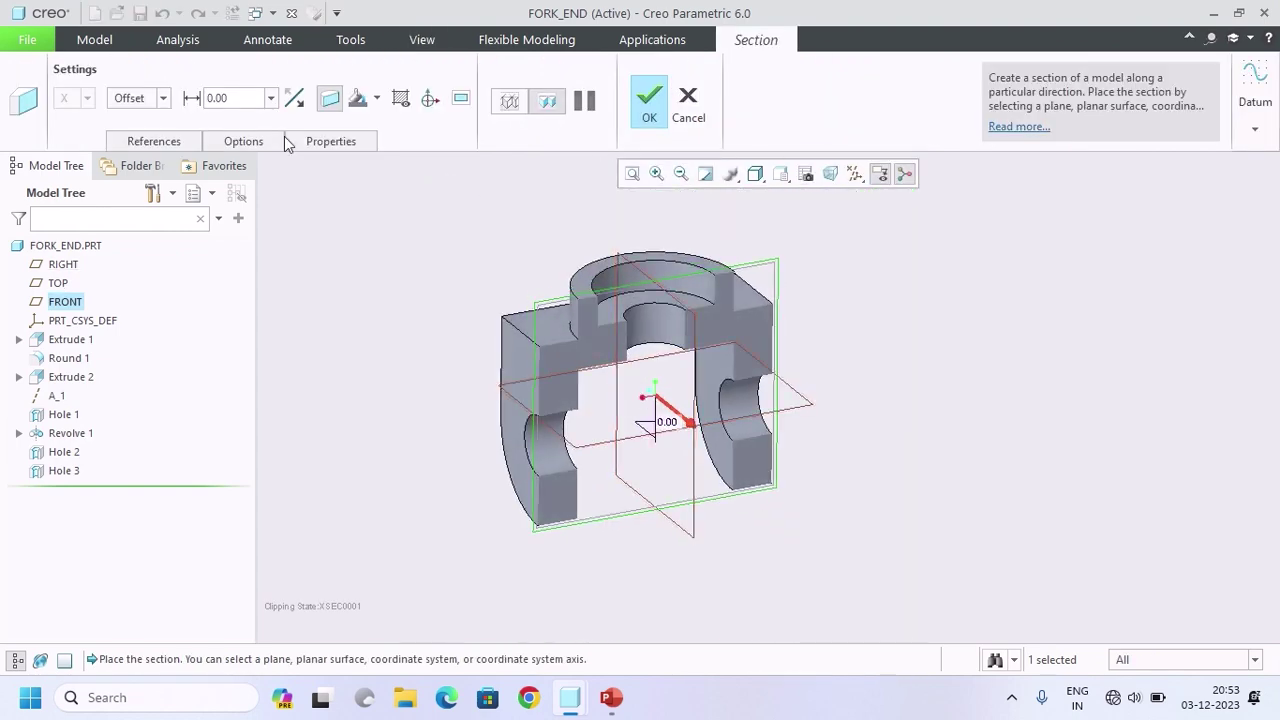
{"action": "left_click", "coordinate": [294, 99]}
{"action": "left_click", "coordinate": [297, 102]}
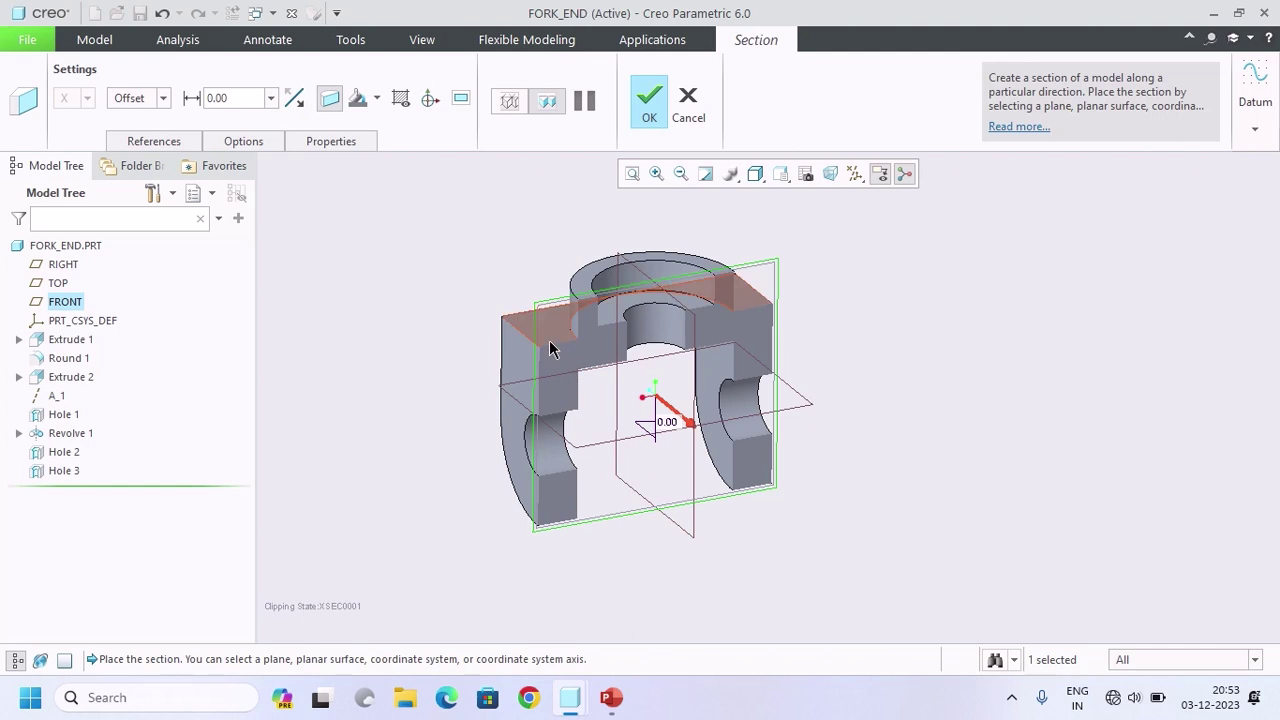
{"action": "left_click", "coordinate": [652, 97]}
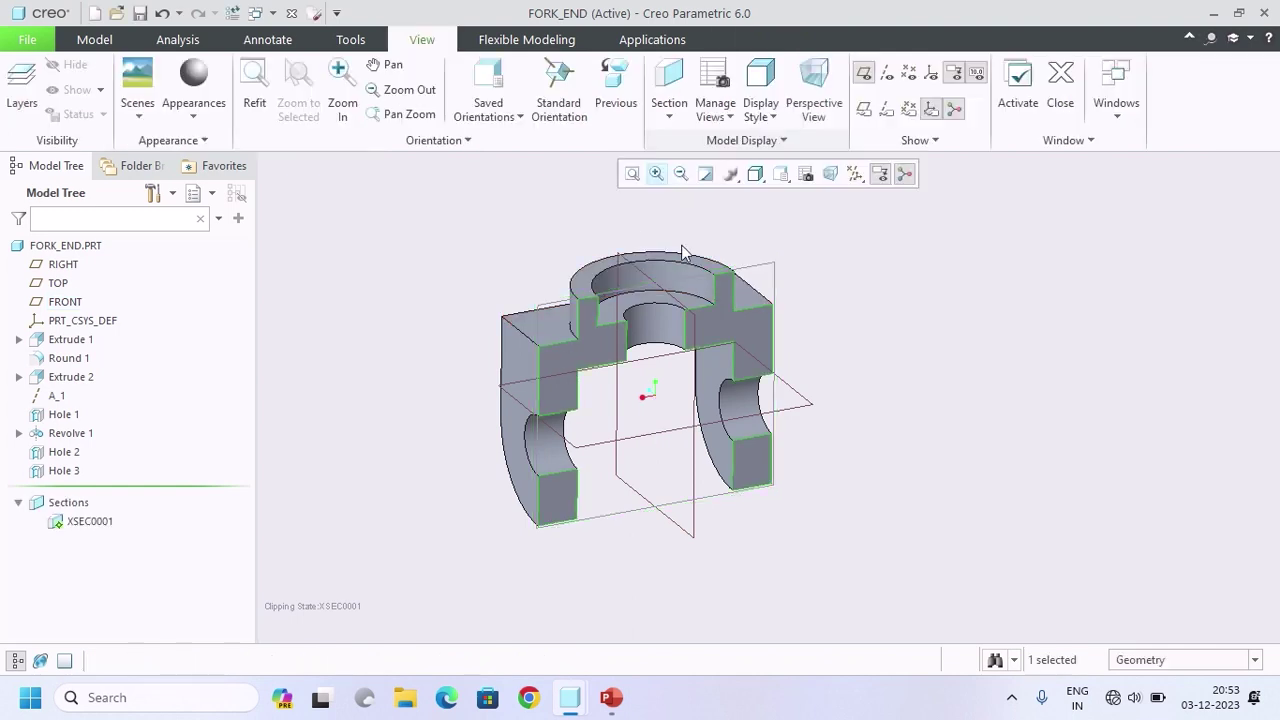
Step: Rename the new section as A by editing its definition
{"action": "left_click", "coordinate": [90, 522]}
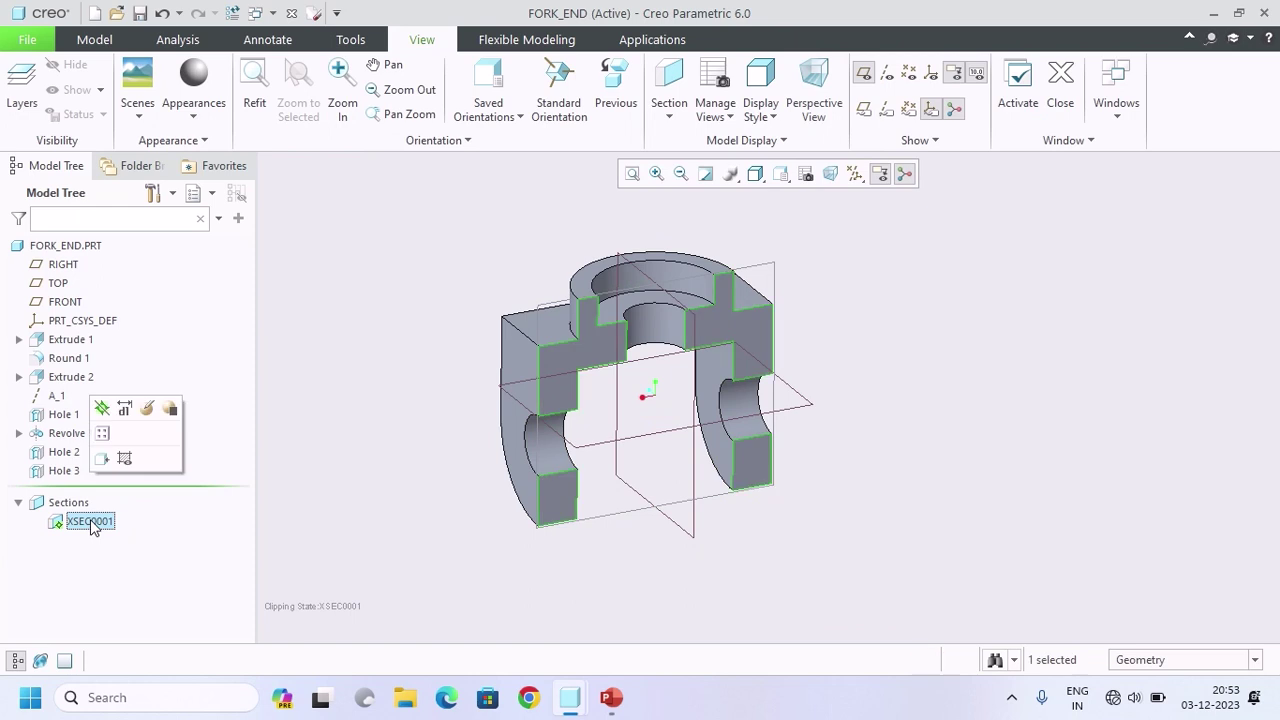
{"action": "left_click", "coordinate": [147, 408]}
{"action": "left_click", "coordinate": [341, 143]}
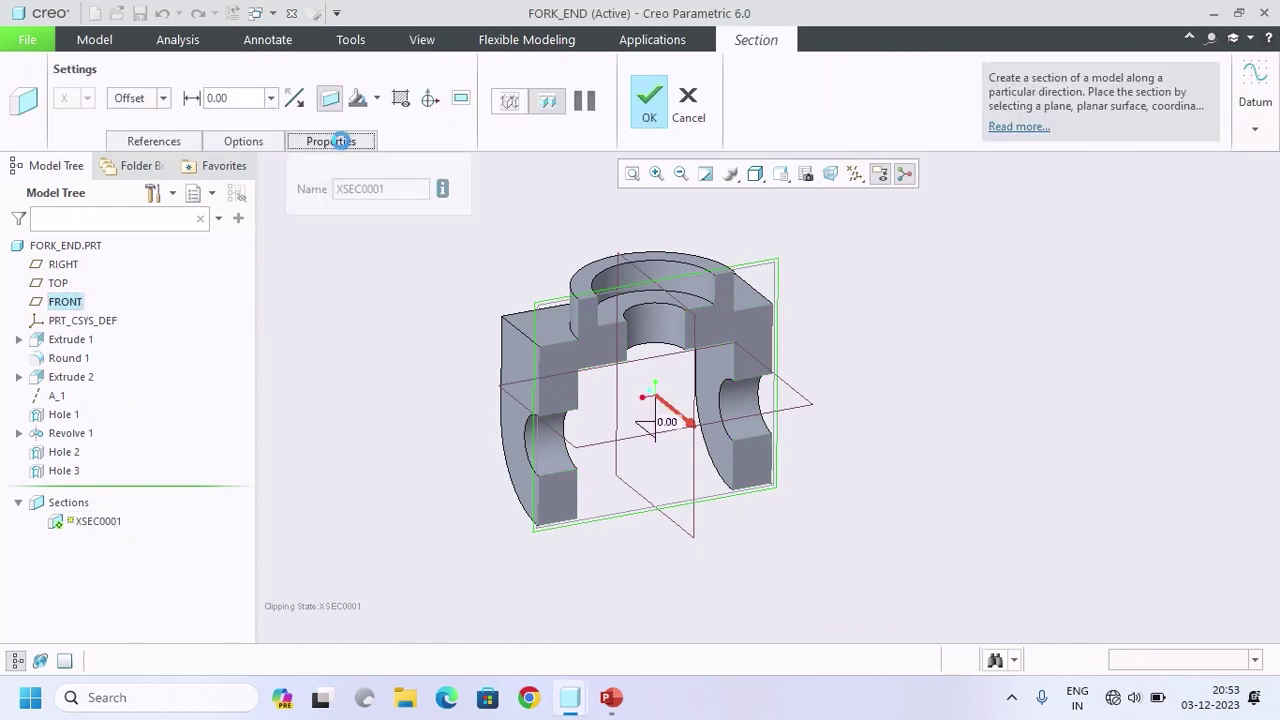
{"action": "left_click_drag", "start_coordinate": [395, 187], "coordinate": [292, 194]}
{"action": "type", "text": "A"}
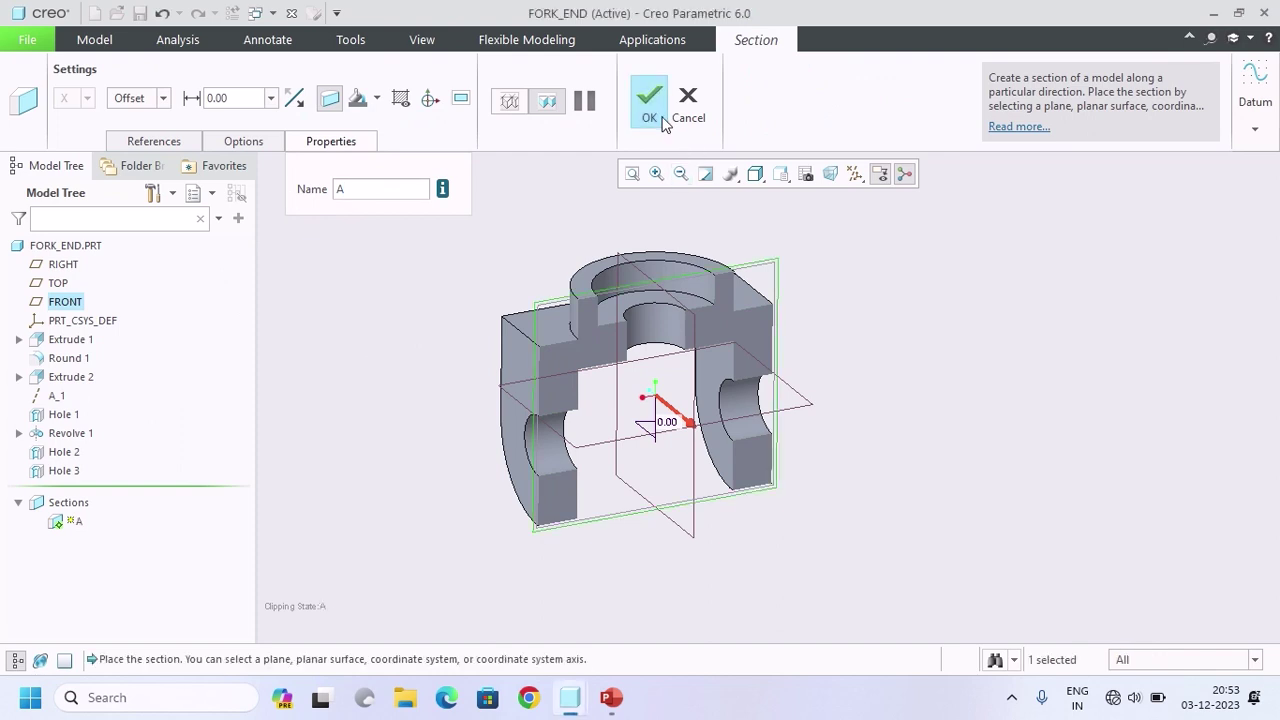
{"action": "left_click", "coordinate": [652, 102]}
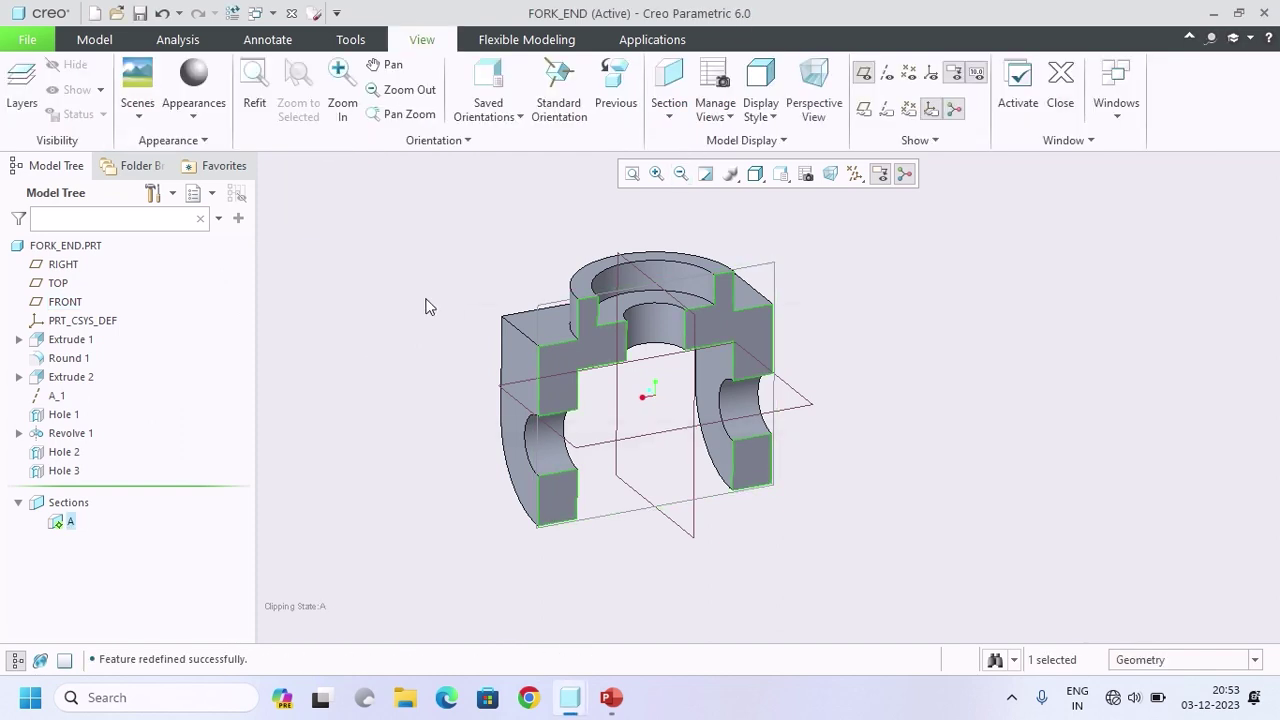
Step: Deactivate section A to show the whole part unclipped
{"action": "left_click", "coordinate": [70, 521]}
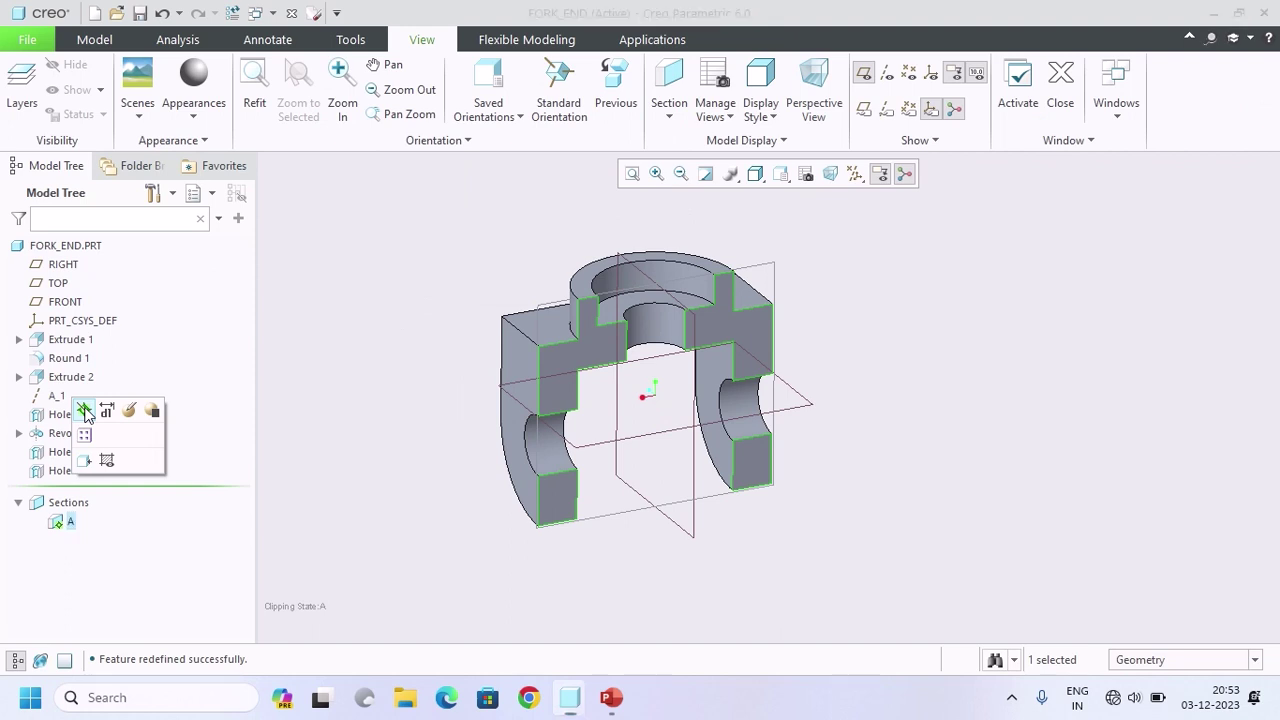
{"action": "left_click", "coordinate": [84, 411]}
{"action": "left_click", "coordinate": [349, 363]}
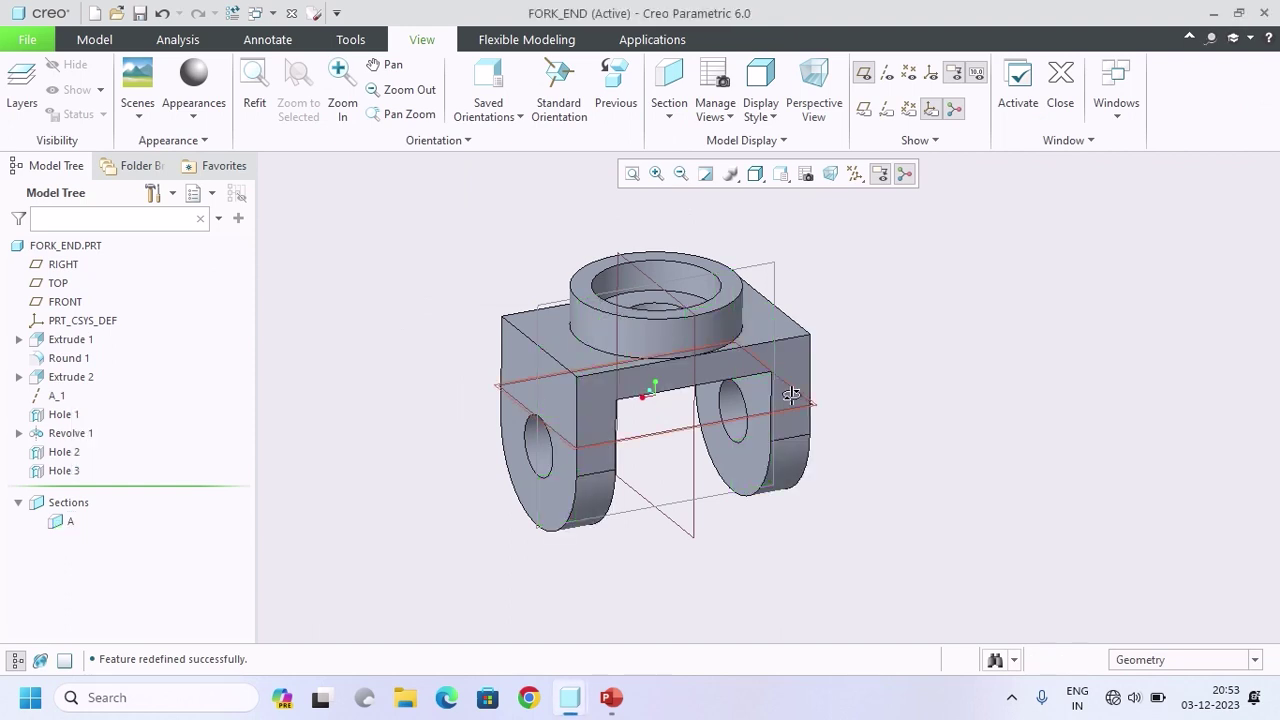
Step: Turn off the display of all datum features in the part model
{"action": "left_click", "coordinate": [855, 174]}
{"action": "left_click", "coordinate": [855, 197]}
{"action": "left_click", "coordinate": [855, 197]}
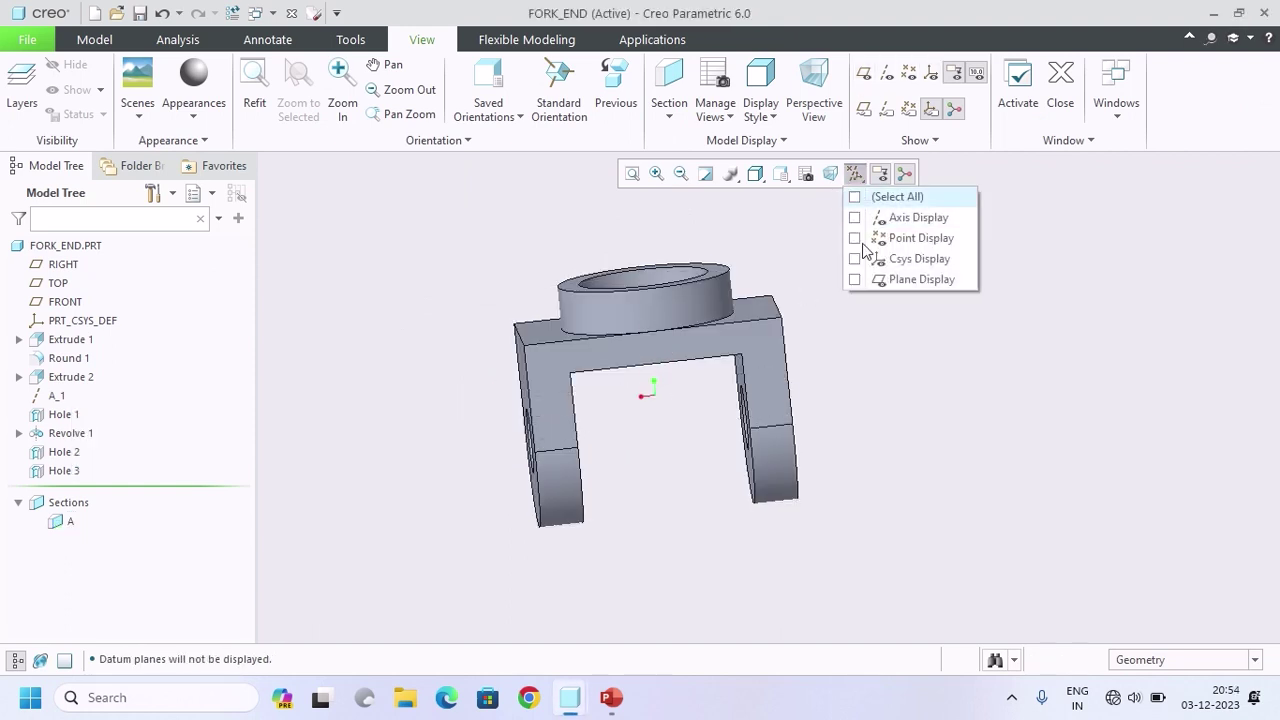
{"action": "left_click", "coordinate": [897, 451]}
{"action": "middle_click_drag", "start_coordinate": [897, 451], "coordinate": [903, 417]}
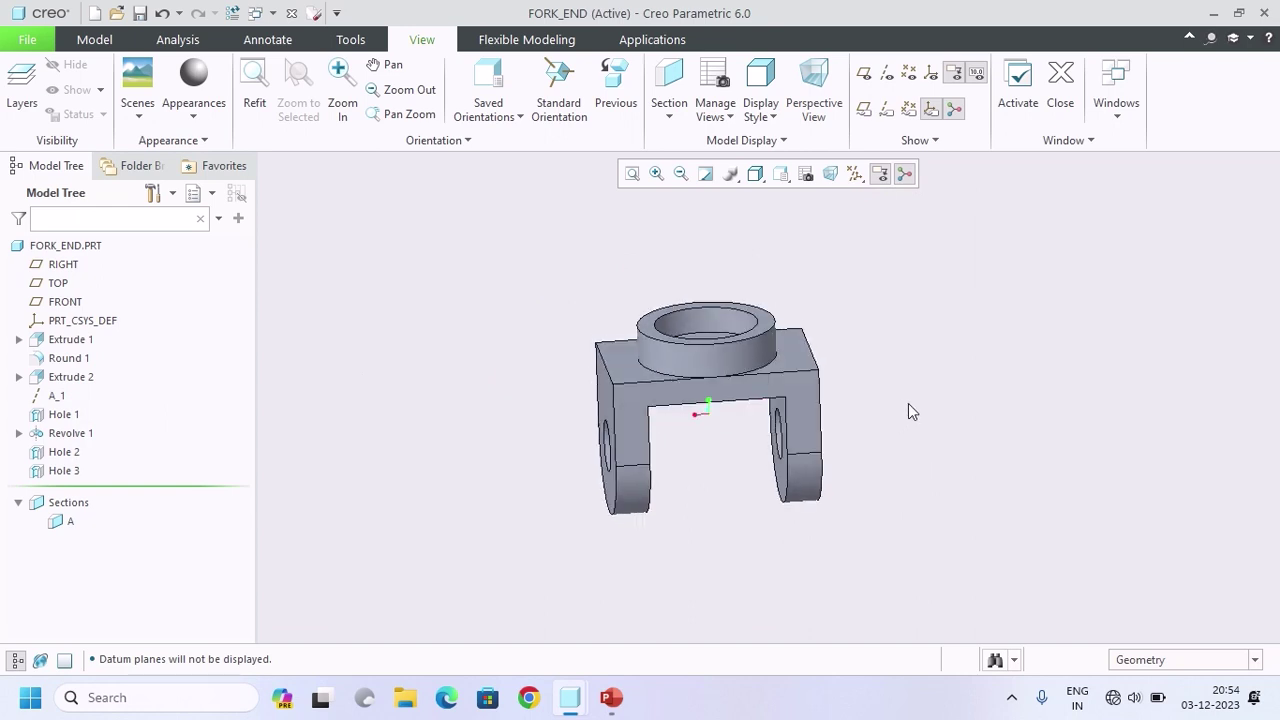
Step: Return to the drawing and assign section A to the front view as a full 2D cross-section
{"action": "key", "text": "alt+Tab"}
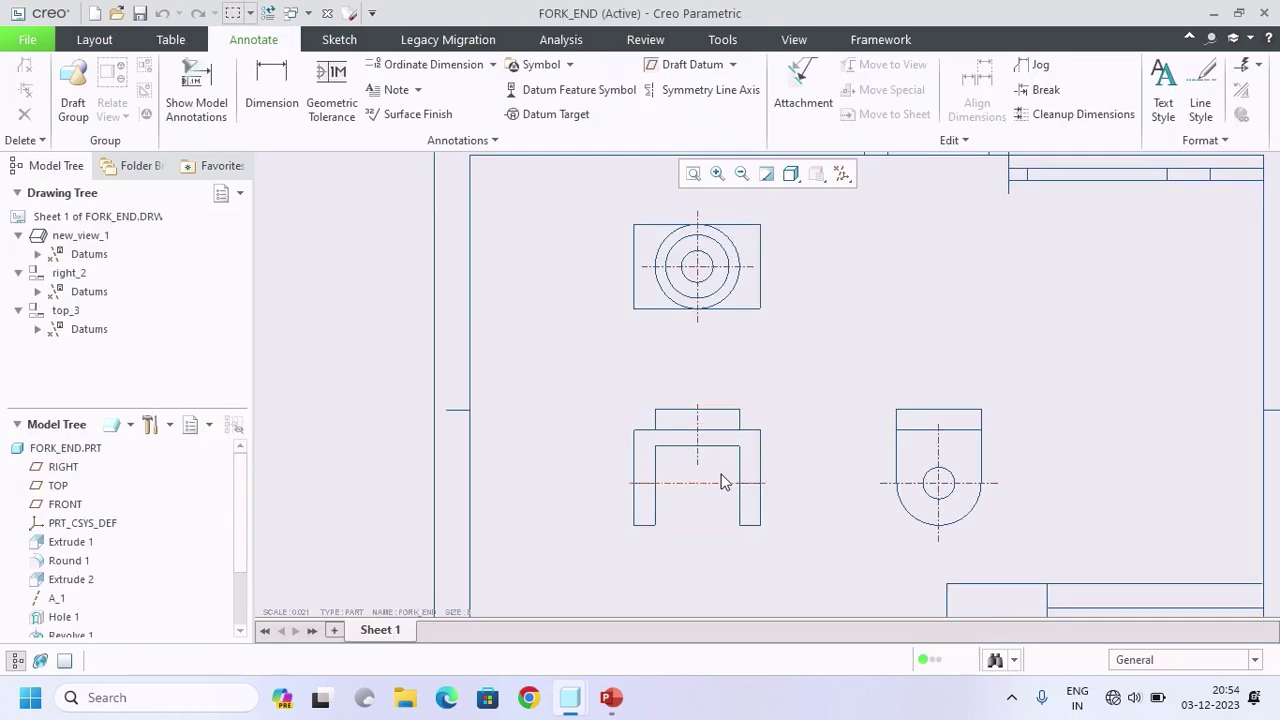
{"action": "scroll", "coordinate": [667, 430], "scroll_direction": "up", "scroll_amount": 3}
{"action": "left_click", "coordinate": [609, 399]}
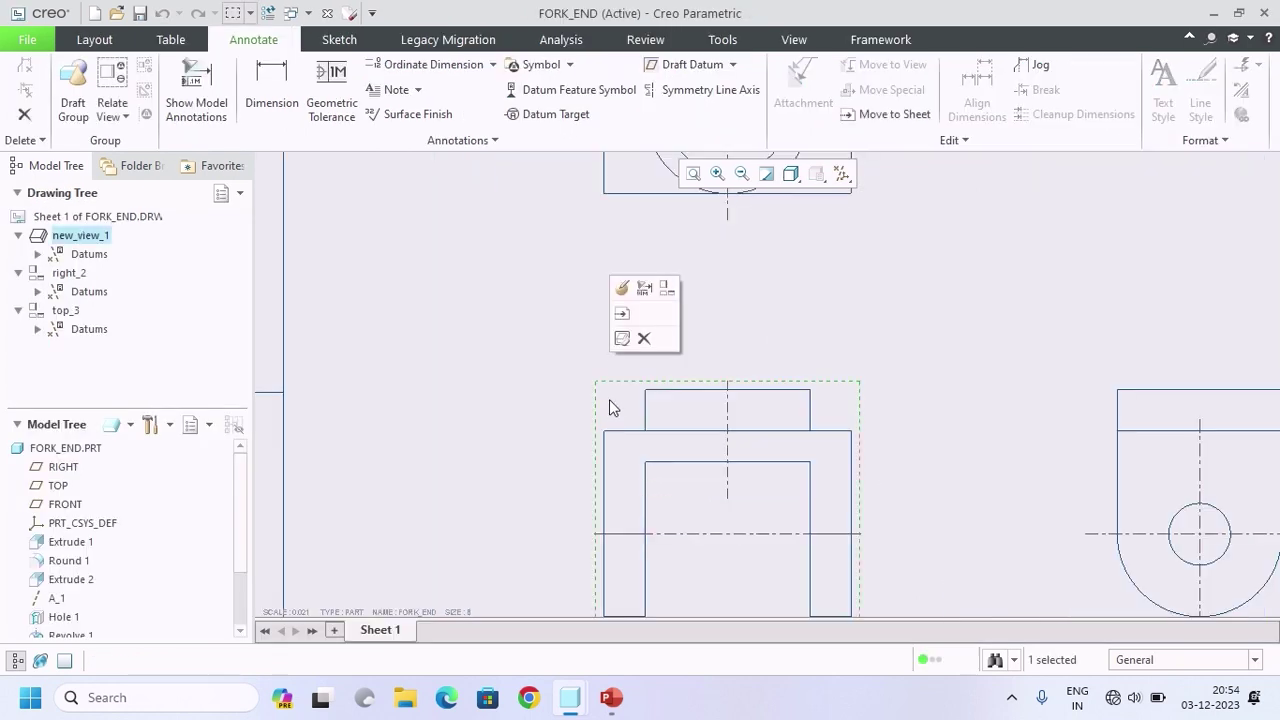
{"action": "left_click", "coordinate": [620, 290]}
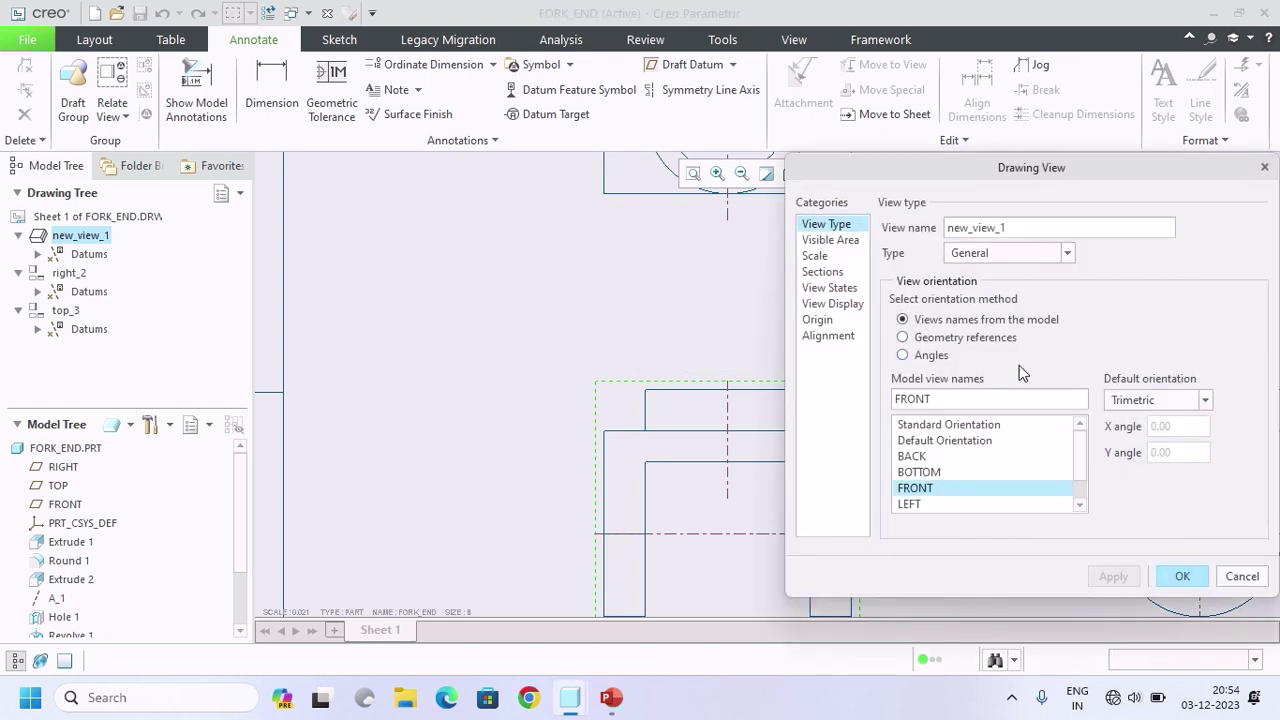
{"action": "left_click", "coordinate": [823, 273]}
{"action": "left_click", "coordinate": [915, 242]}
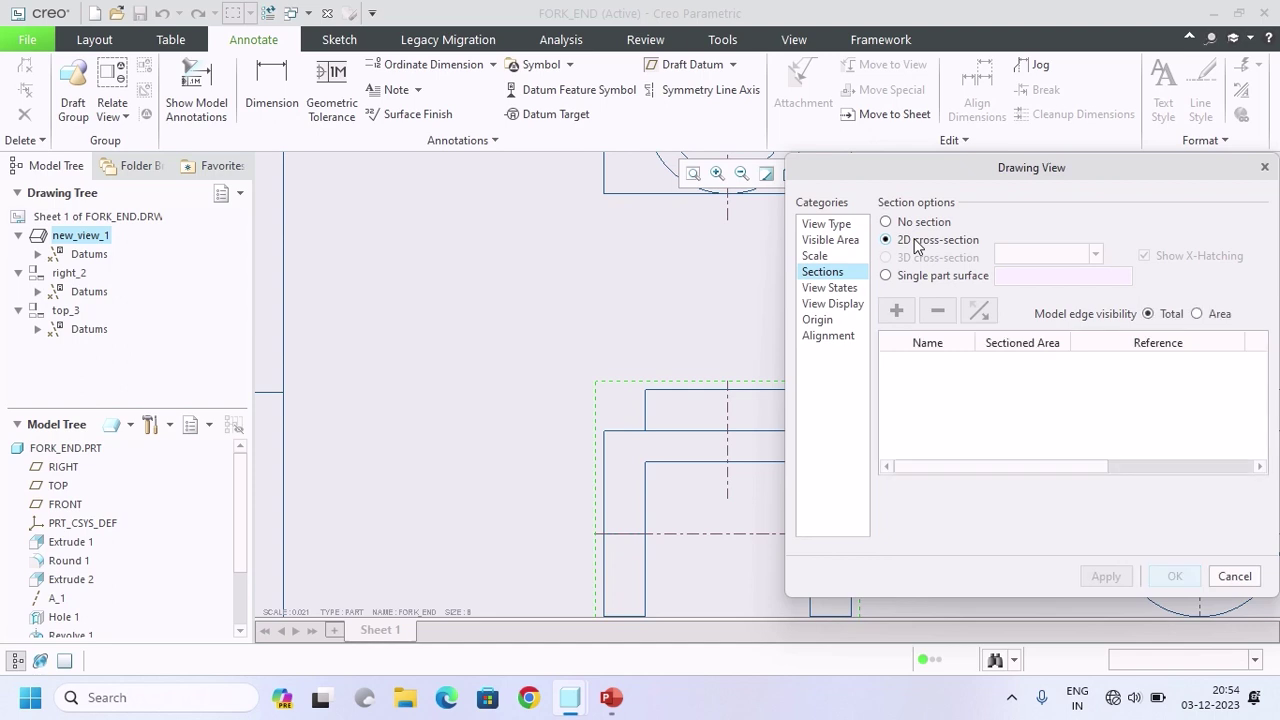
{"action": "left_click", "coordinate": [896, 312]}
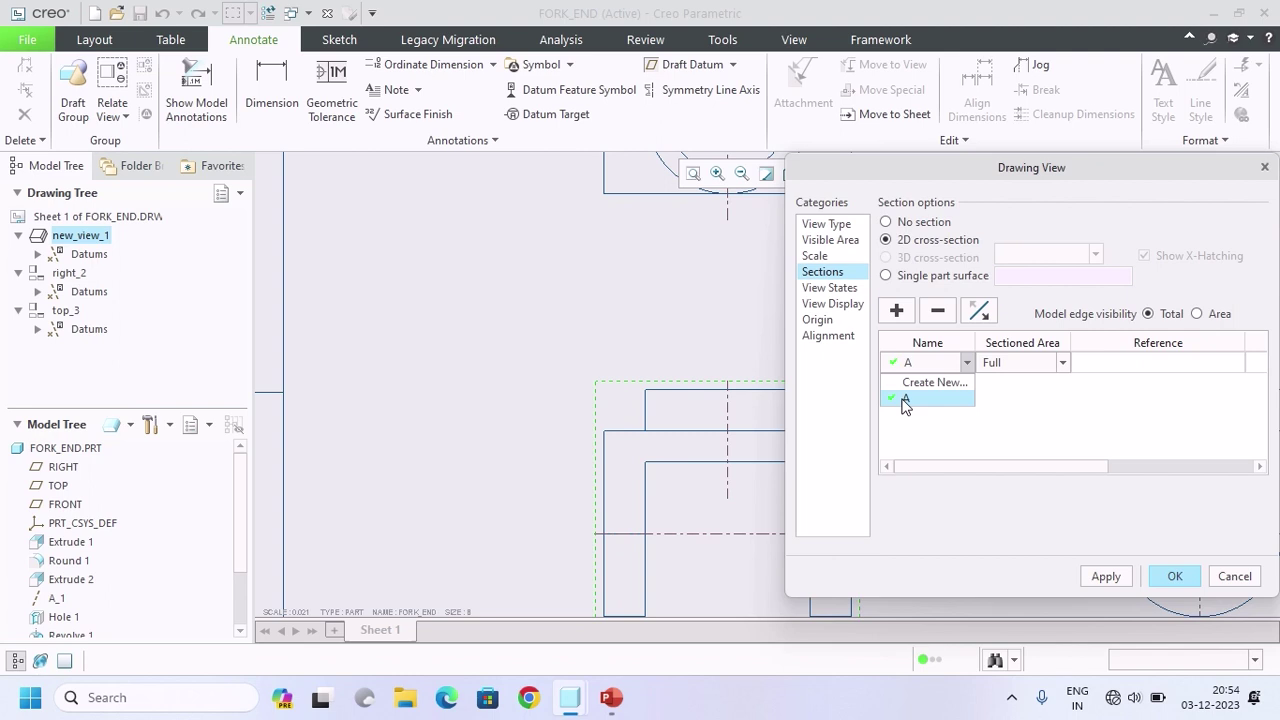
{"action": "left_click", "coordinate": [905, 400]}
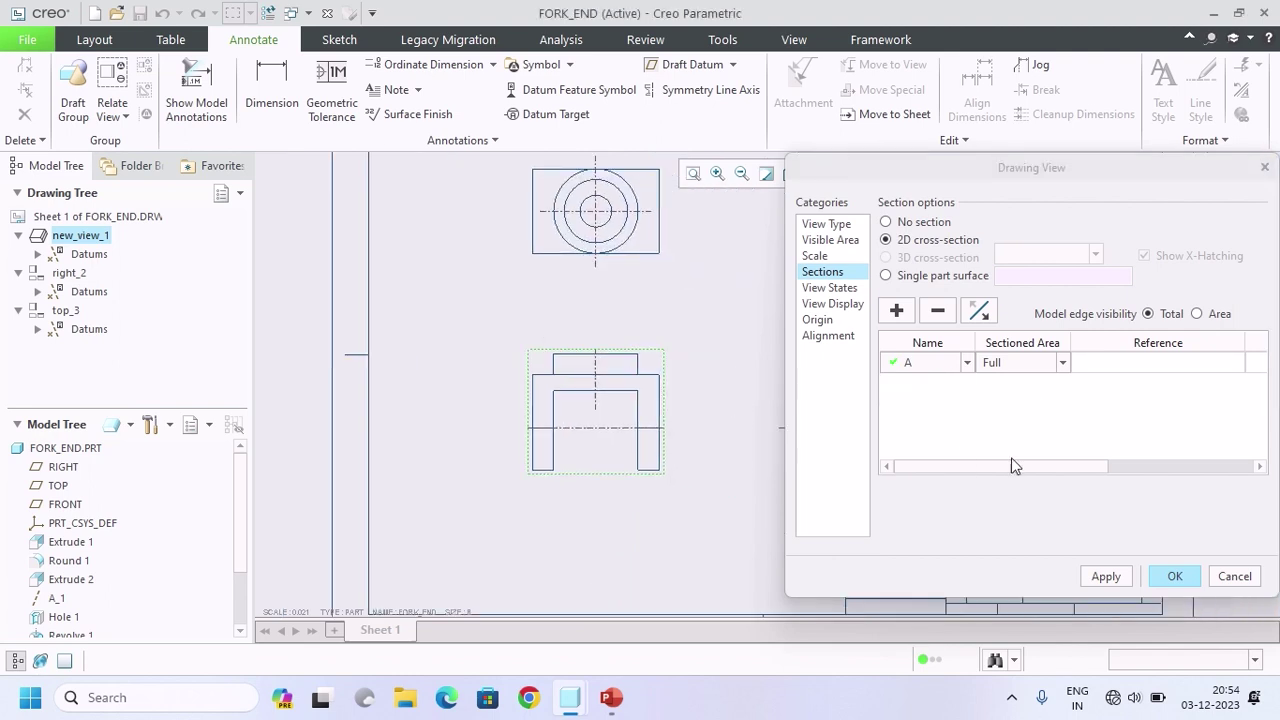
Step: Place the section arrows on the right side view and apply the cross-section to the front view
{"action": "mouse_move", "coordinate": [1029, 464]}
{"action": "left_mouse_down"}
{"action": "mouse_move", "coordinate": [1169, 451]}
{"action": "mouse_move", "coordinate": [1188, 389]}
{"action": "left_mouse_up"}
{"action": "left_click", "coordinate": [1188, 362]}
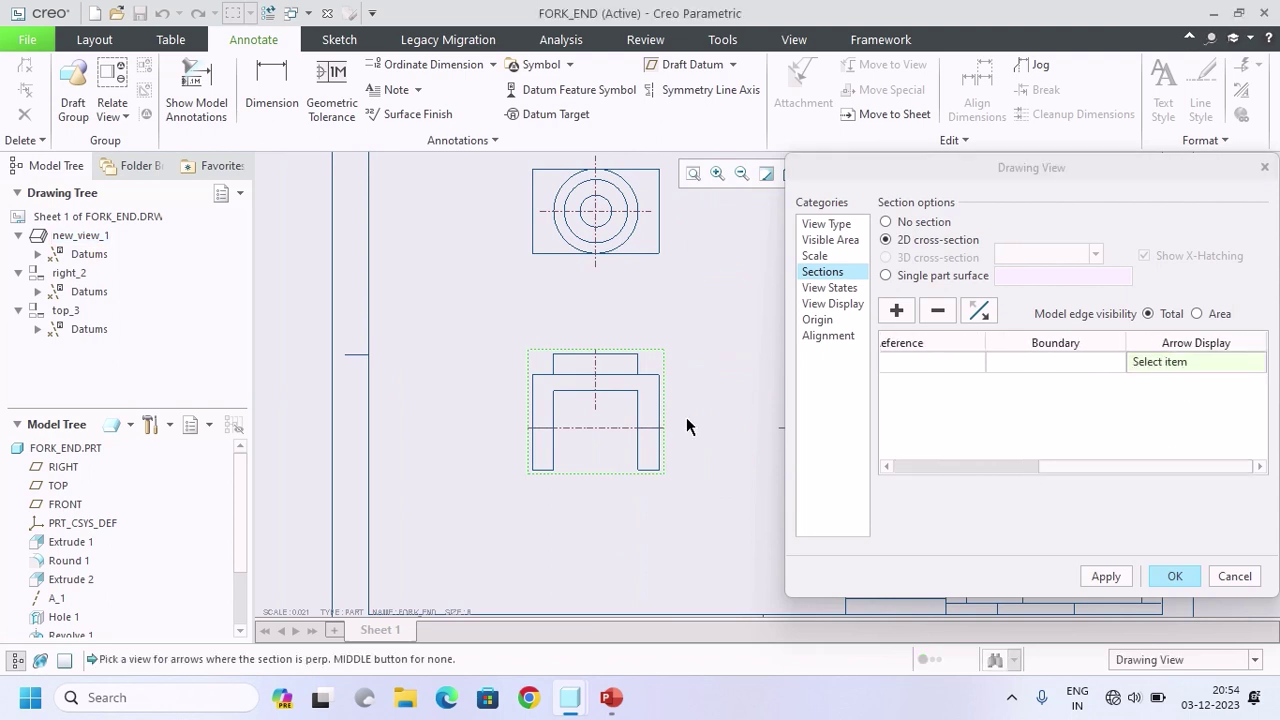
{"action": "left_click", "coordinate": [677, 368]}
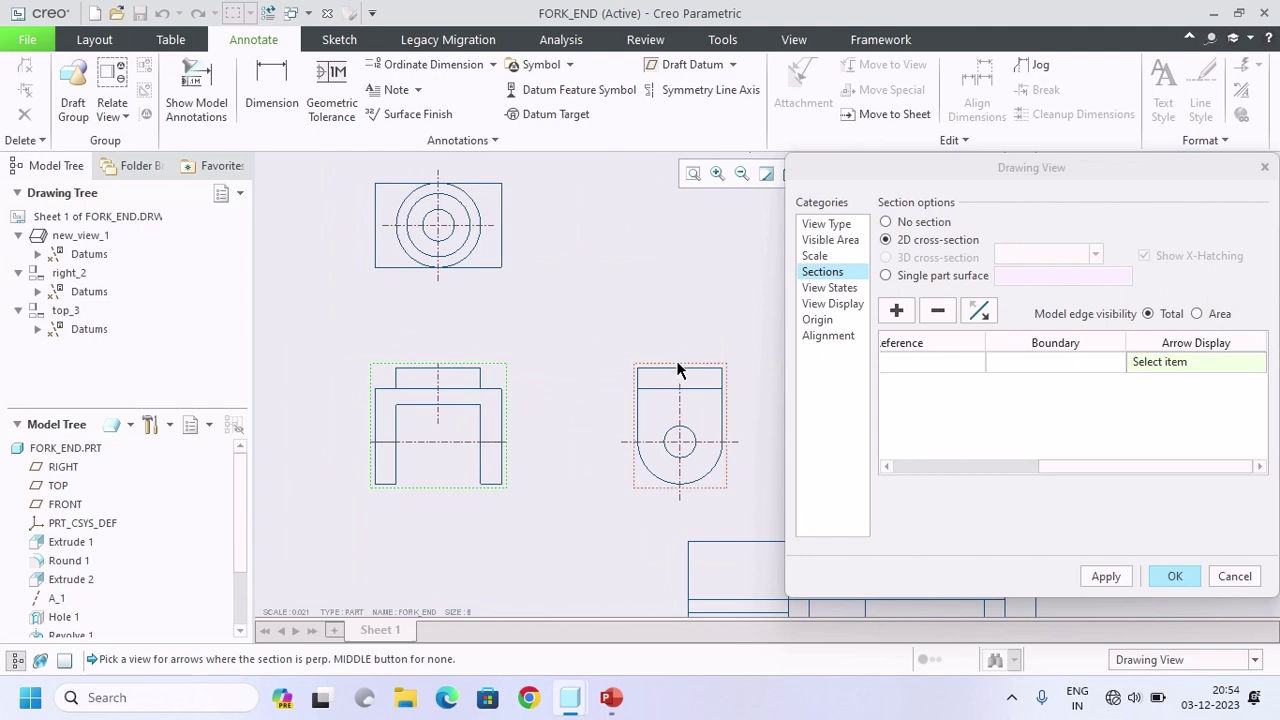
{"action": "left_click", "coordinate": [1108, 577]}
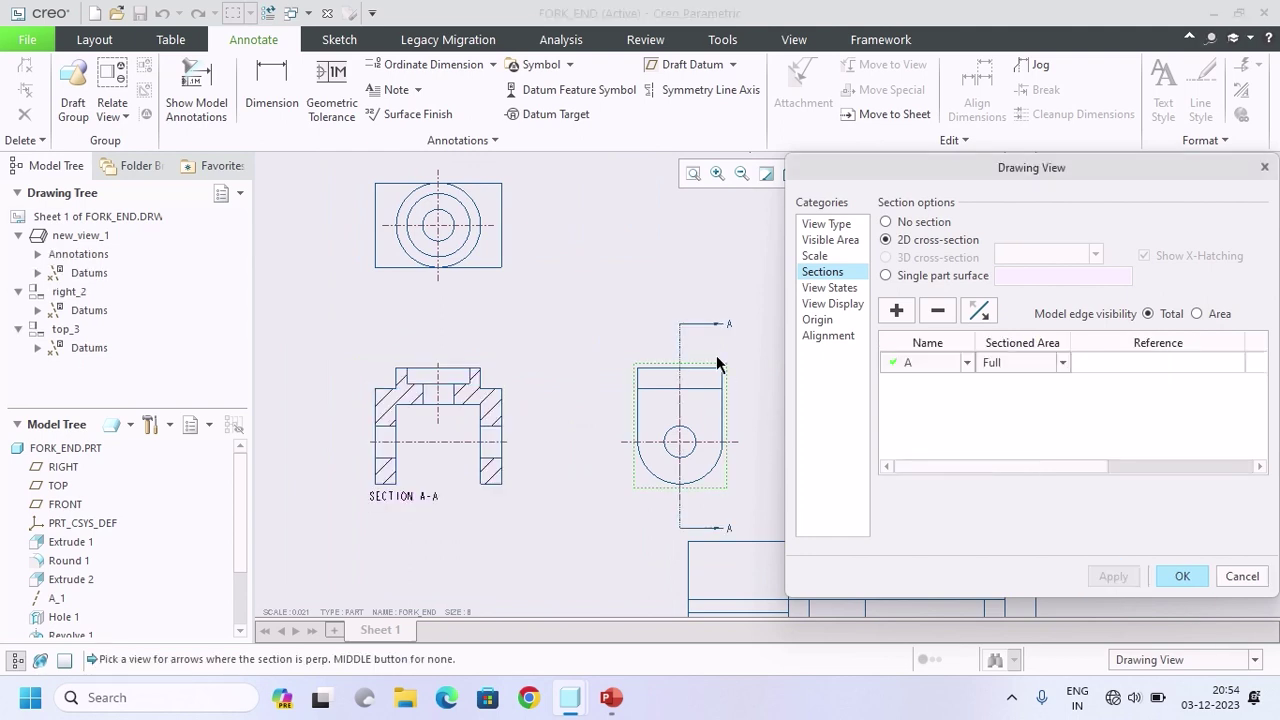
Step: Reselect section A for the front view and pick the right side view again for its section arrows
{"action": "scroll", "coordinate": [613, 470], "scroll_direction": "up", "scroll_amount": 5}
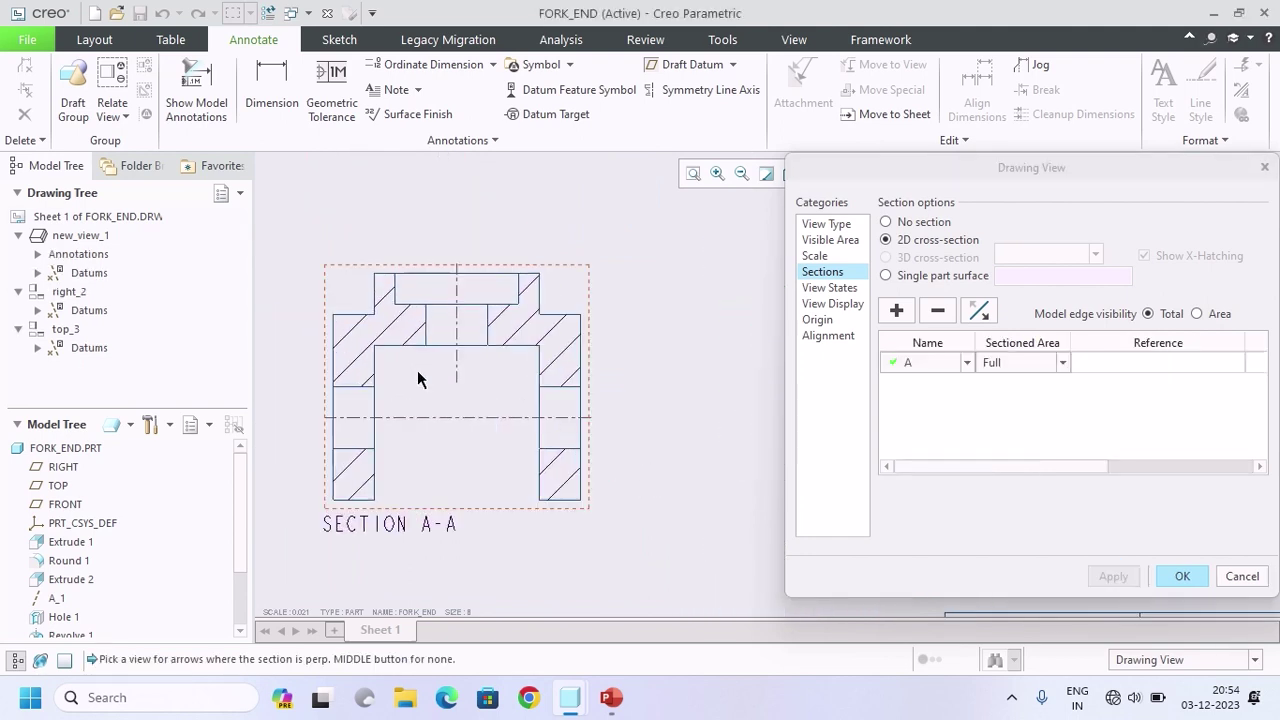
{"action": "middle_click_drag", "start_coordinate": [418, 378], "coordinate": [570, 354]}
{"action": "left_click", "coordinate": [908, 383]}
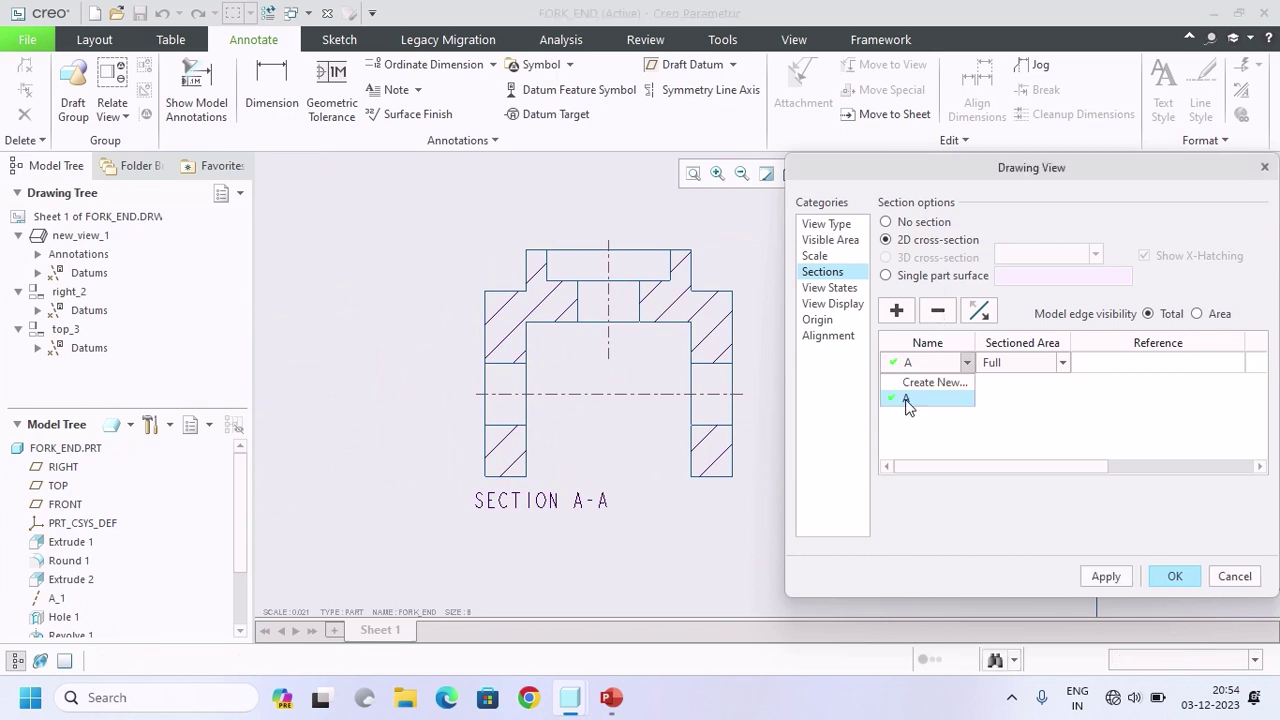
{"action": "left_click", "coordinate": [926, 423]}
{"action": "left_click_drag", "start_coordinate": [1003, 467], "coordinate": [1272, 487]}
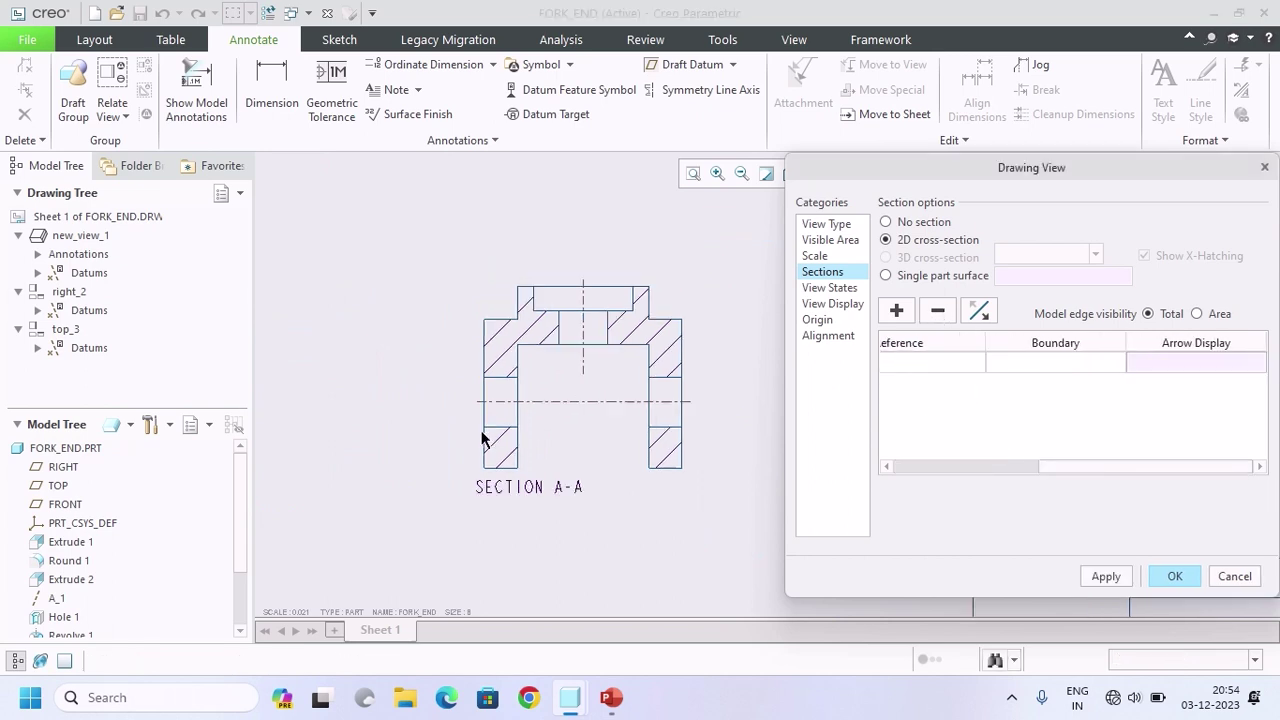
{"action": "scroll", "coordinate": [480, 415], "scroll_direction": "down", "scroll_amount": 3}
{"action": "left_click", "coordinate": [1158, 362]}
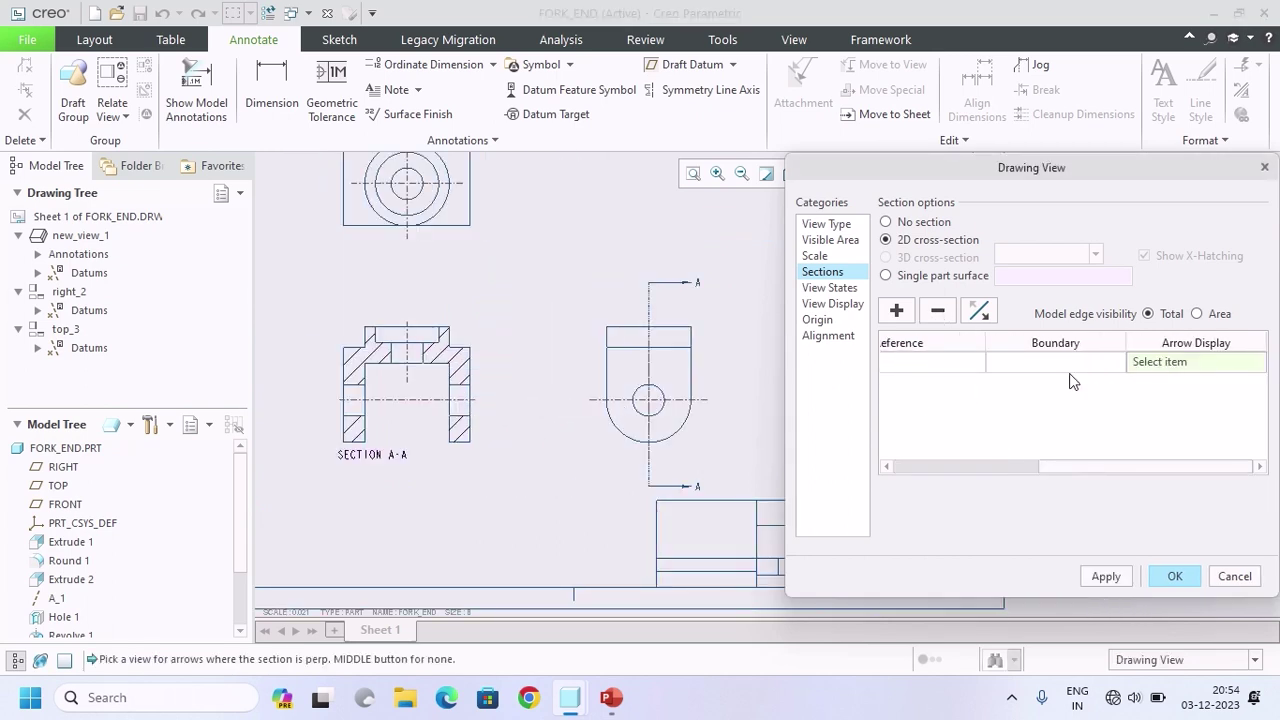
{"action": "left_click", "coordinate": [651, 323]}
Step: Change section A to a Local area, with its center point on the left leg's hole edge and a closed spline around that leg
{"action": "left_click", "coordinate": [1010, 361]}
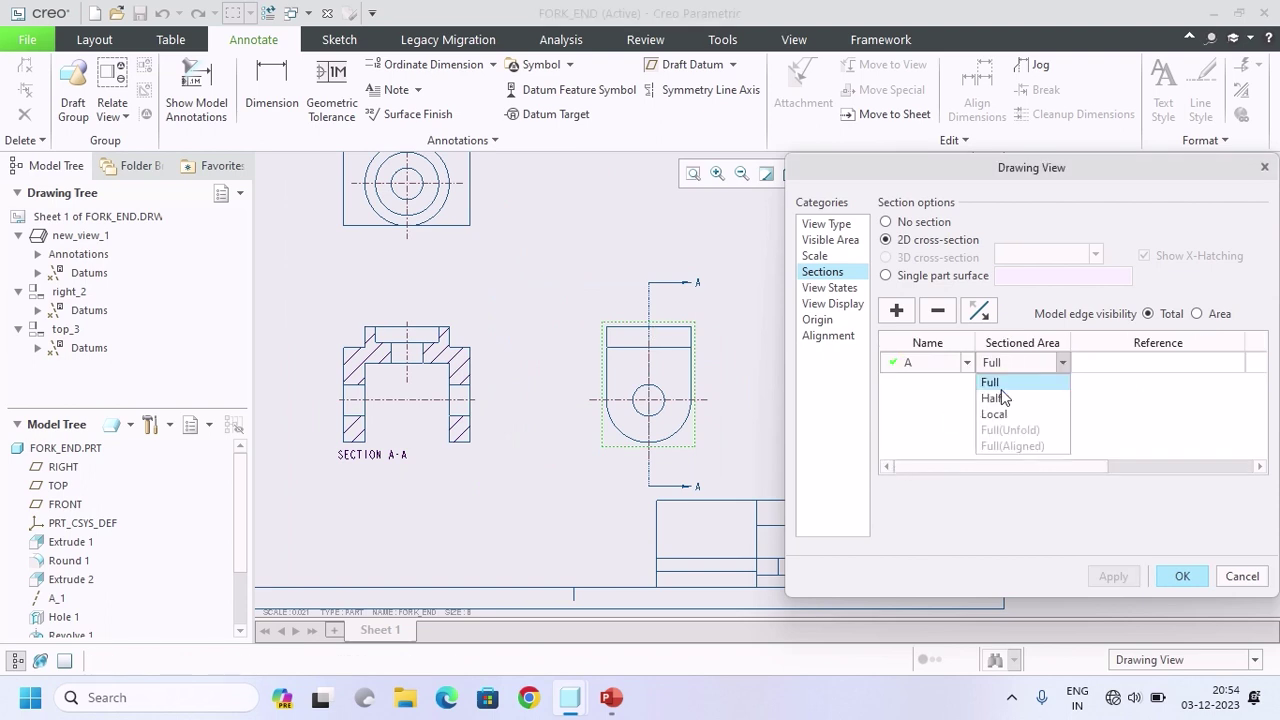
{"action": "left_click", "coordinate": [987, 412]}
{"action": "scroll", "coordinate": [340, 396], "scroll_direction": "up", "scroll_amount": 4}
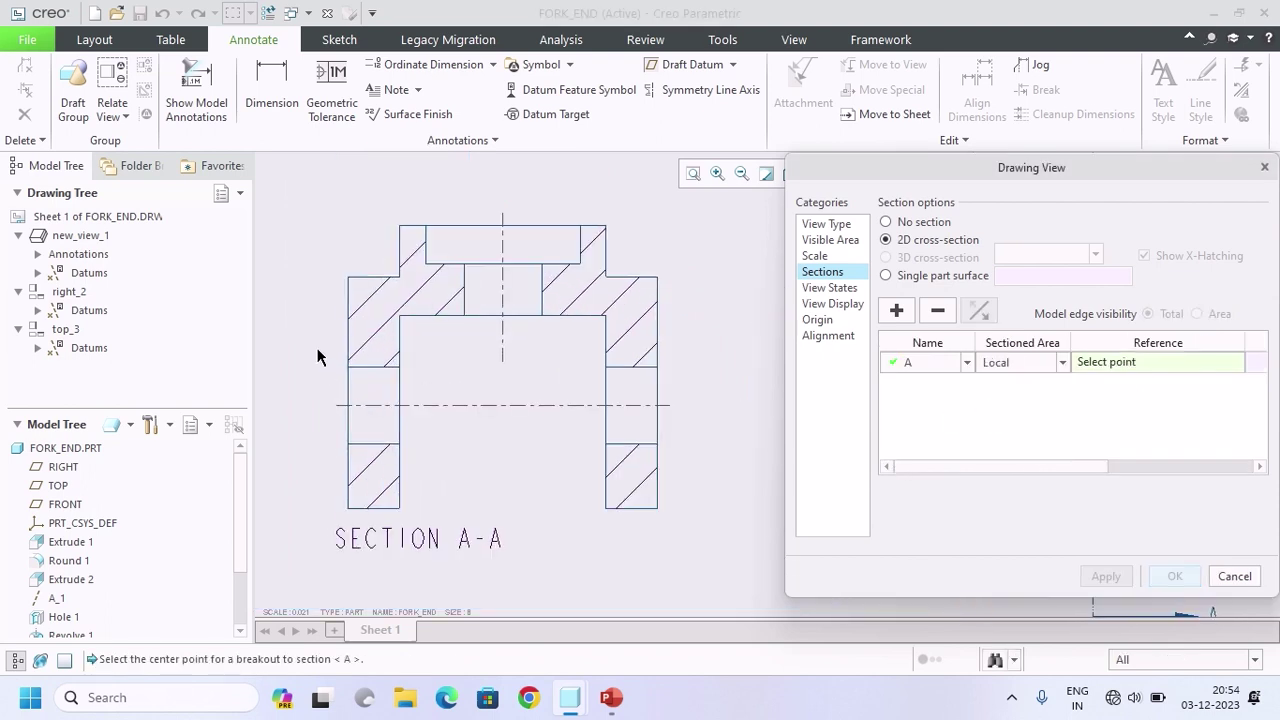
{"action": "left_click", "coordinate": [349, 386]}
{"action": "left_click", "coordinate": [312, 360]}
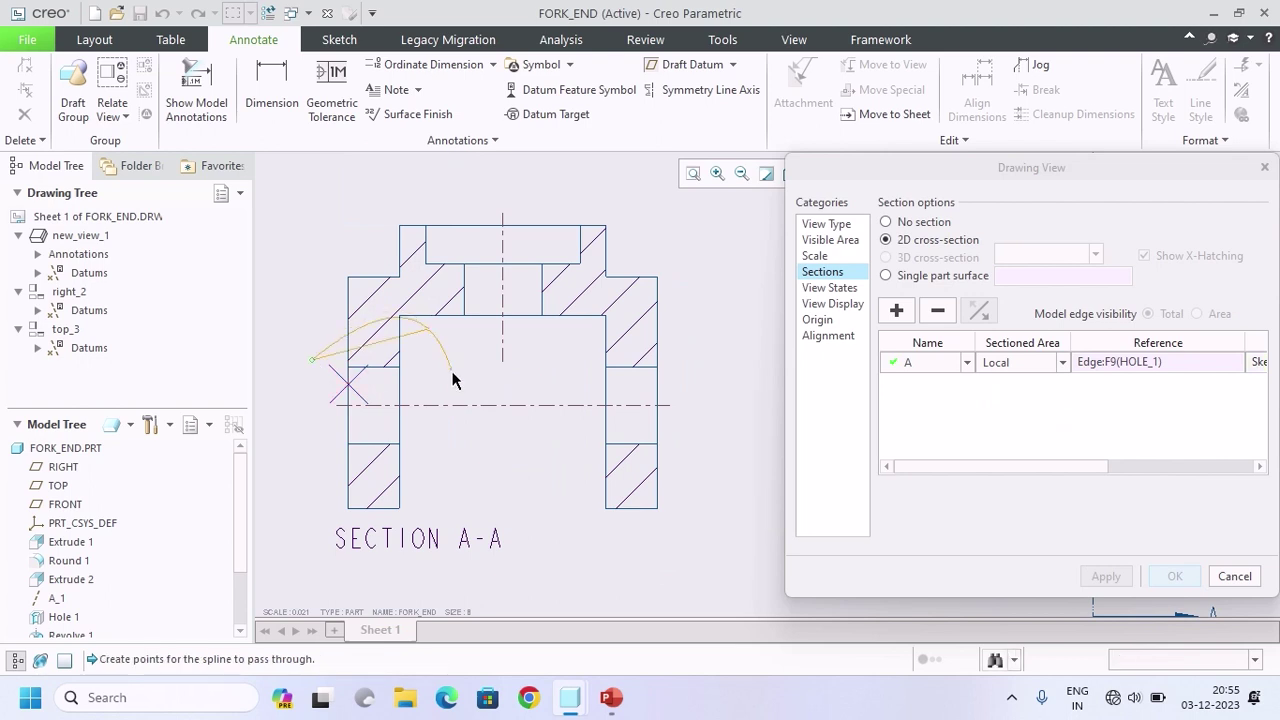
{"action": "middle_click", "coordinate": [312, 365]}
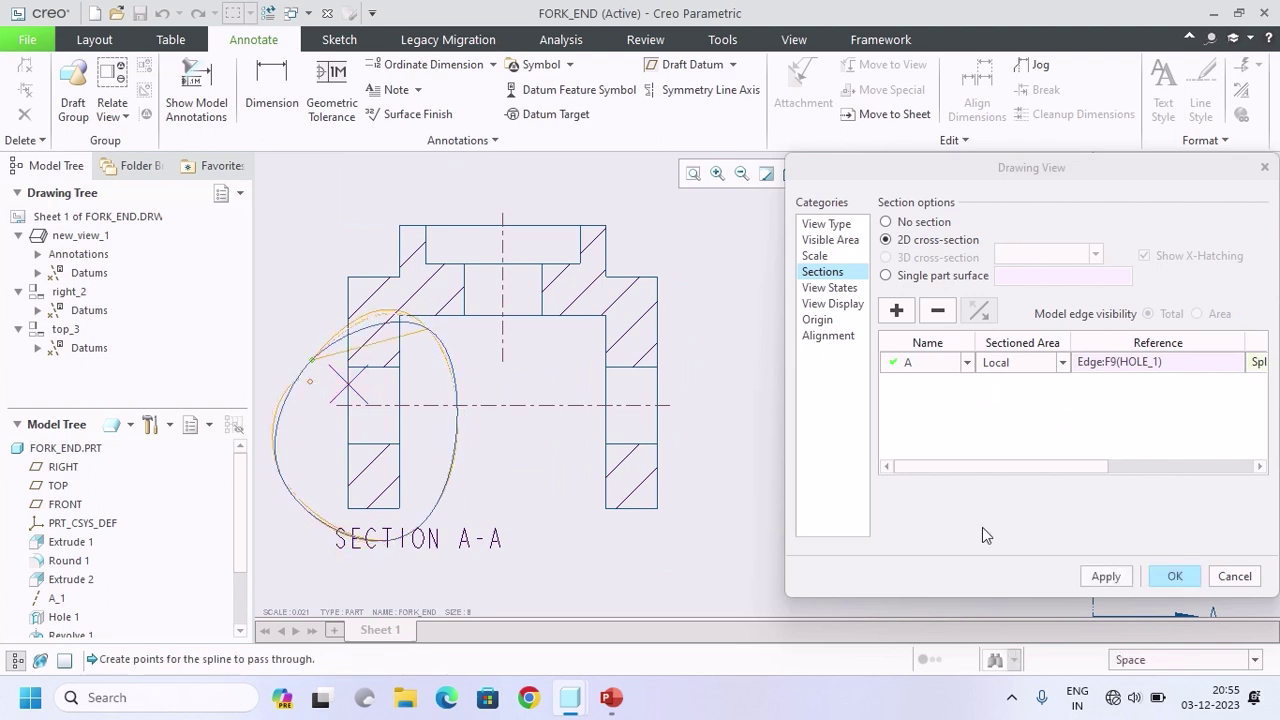
{"action": "left_click", "coordinate": [1104, 577]}
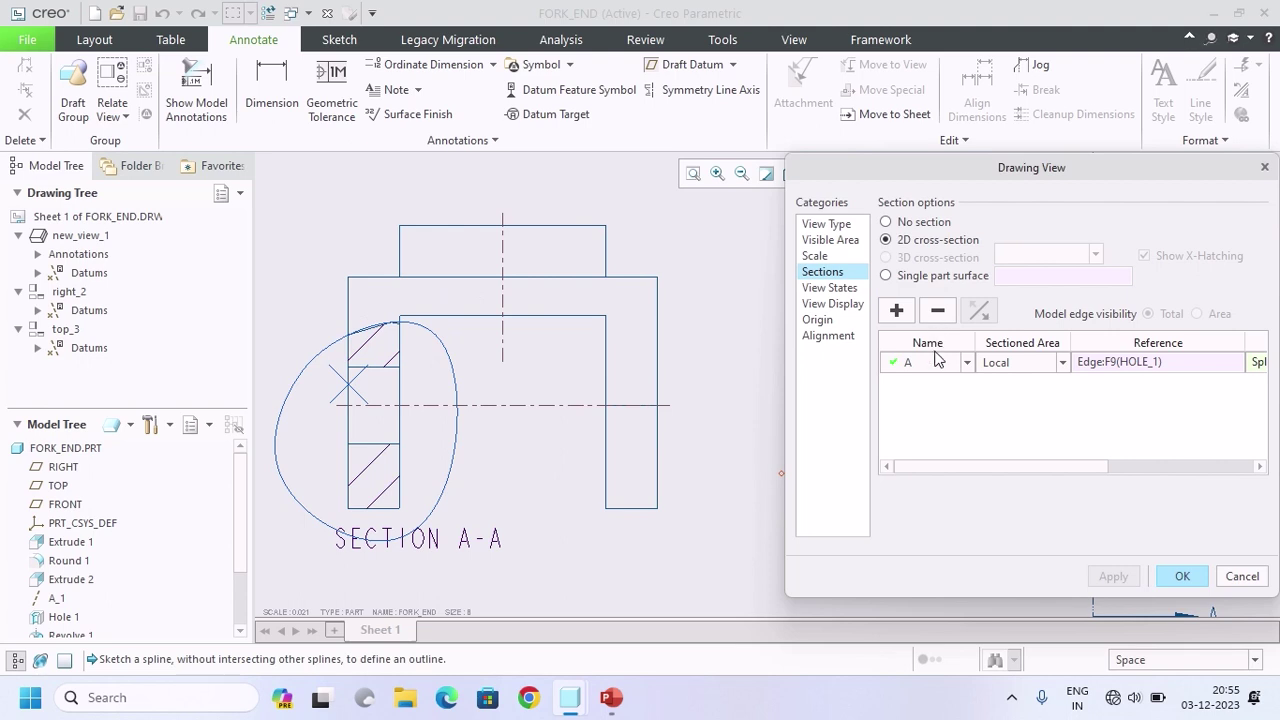
Step: Add a second Local section A on the fork's right leg, bounded by a closed spline around it, and apply it
{"action": "left_click", "coordinate": [897, 311]}
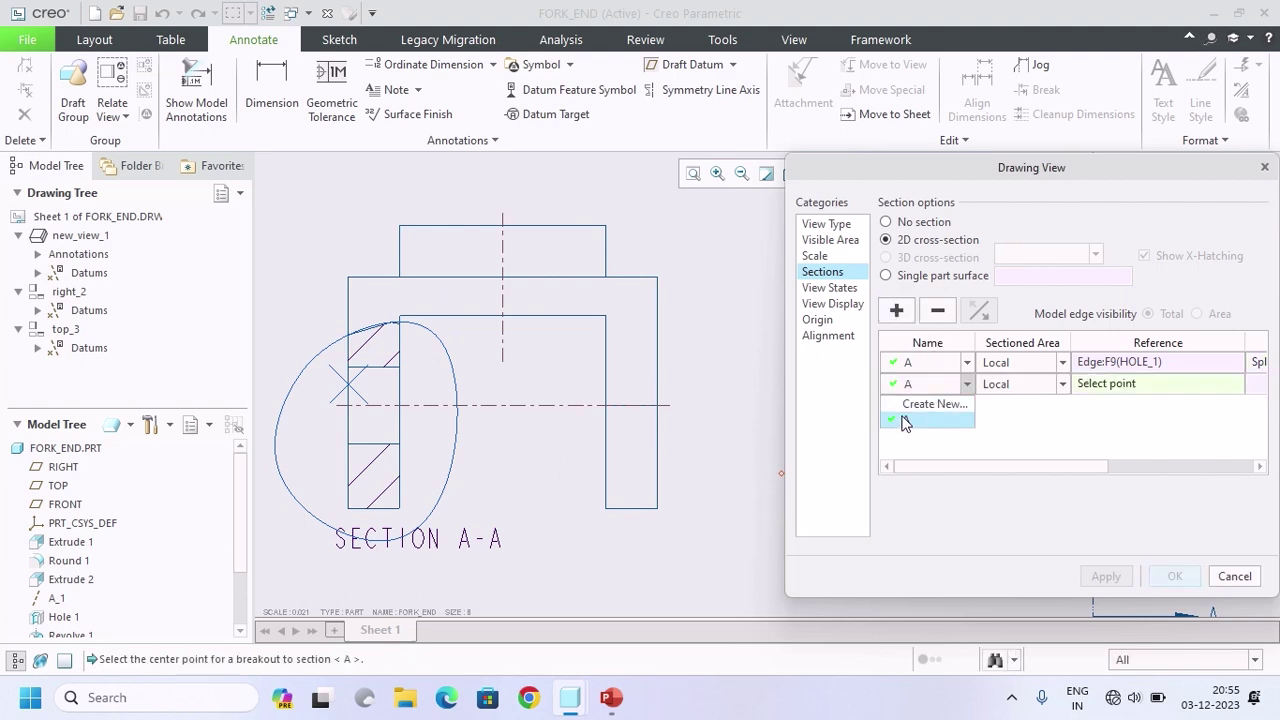
{"action": "left_click", "coordinate": [905, 421]}
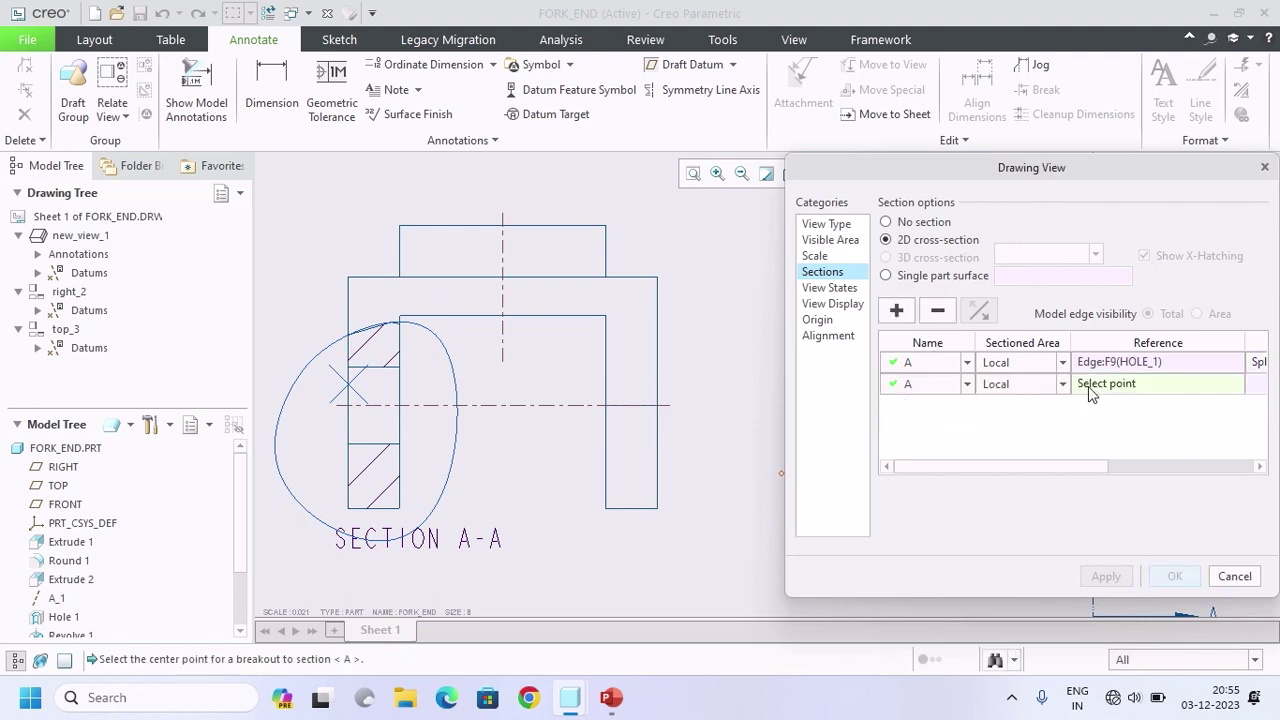
{"action": "left_click", "coordinate": [605, 390]}
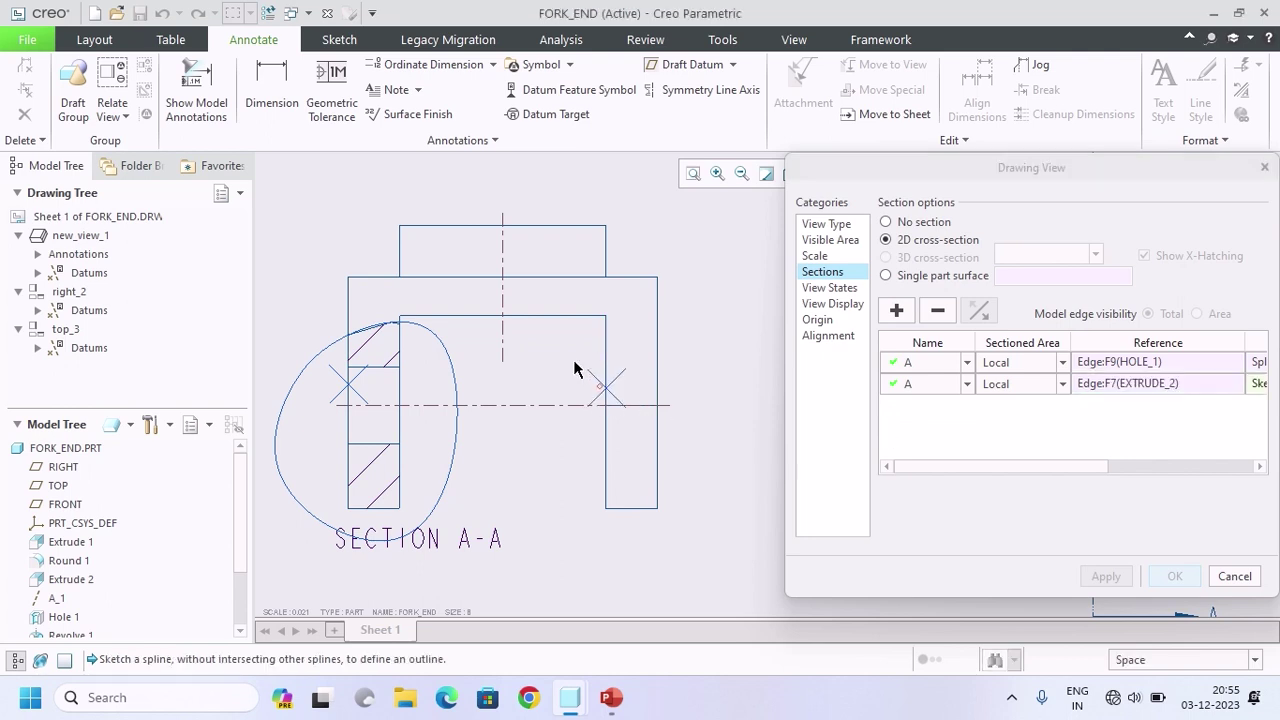
{"action": "left_click", "coordinate": [572, 355]}
{"action": "left_click", "coordinate": [630, 326]}
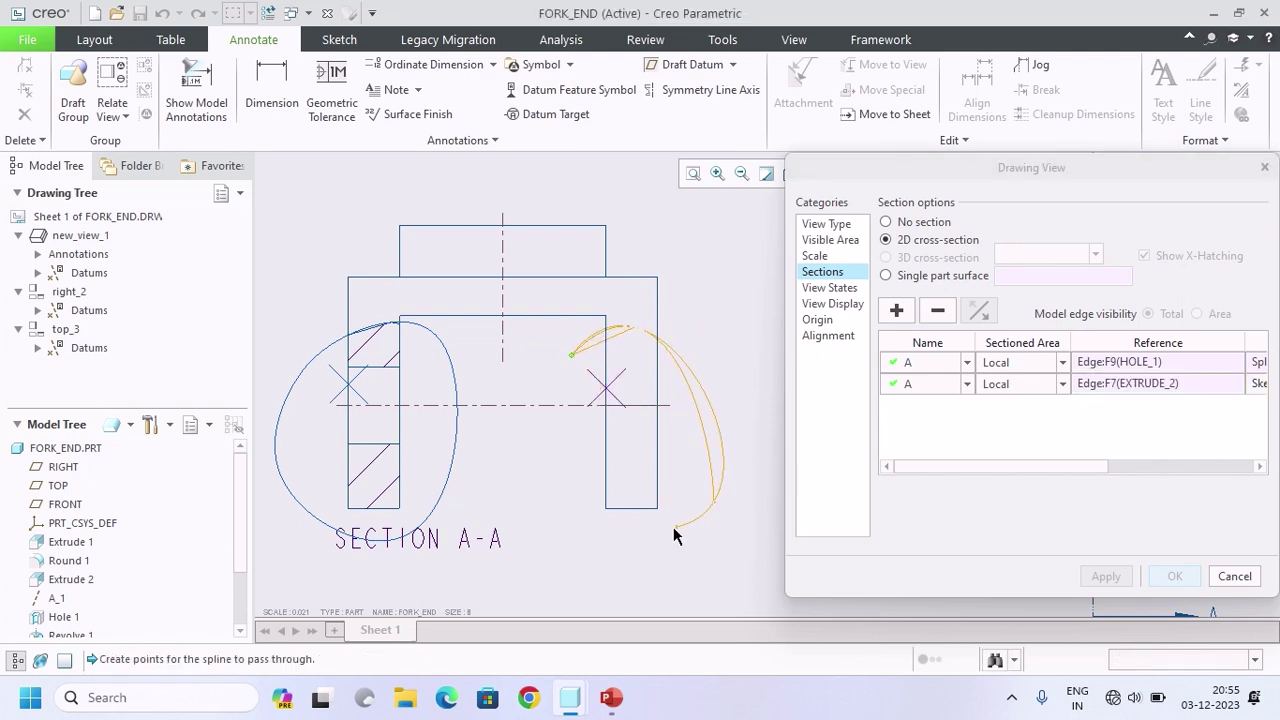
{"action": "left_click", "coordinate": [633, 540]}
{"action": "left_click", "coordinate": [532, 486]}
{"action": "left_click", "coordinate": [560, 365]}
{"action": "middle_click", "coordinate": [560, 365]}
{"action": "scroll", "coordinate": [560, 365], "scroll_direction": "up", "scroll_amount": 1}
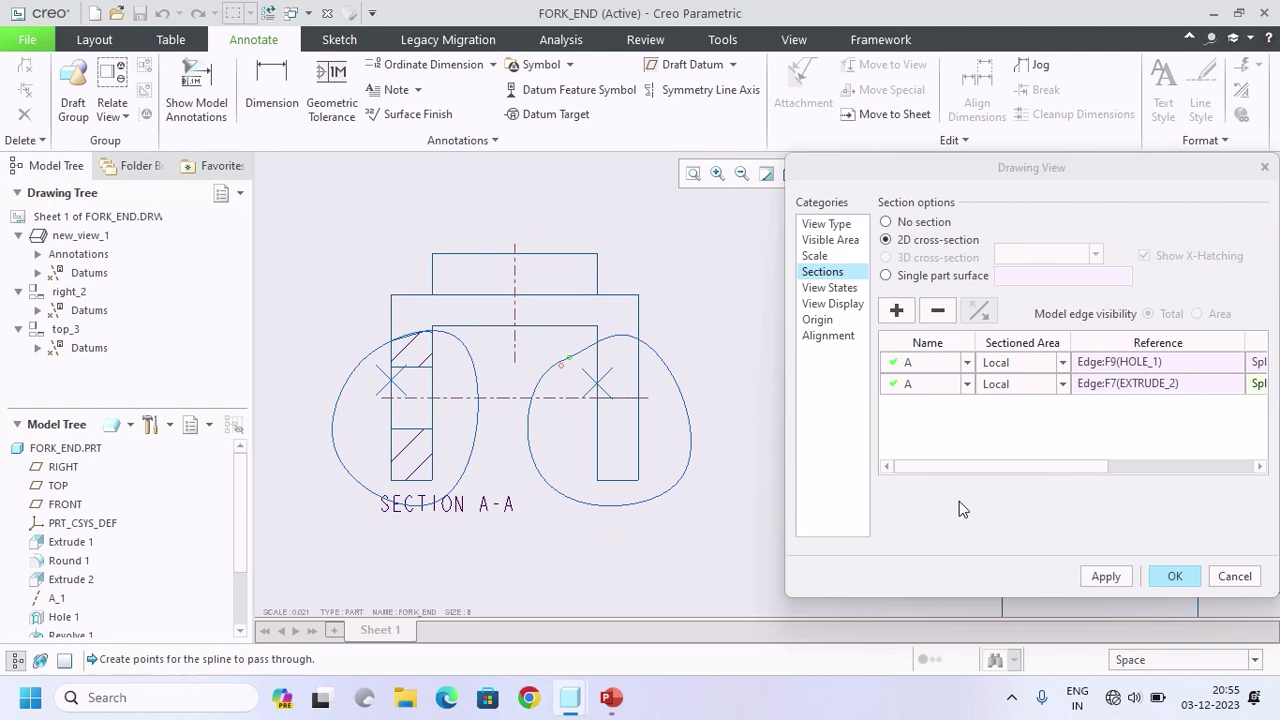
{"action": "left_click", "coordinate": [1106, 577]}
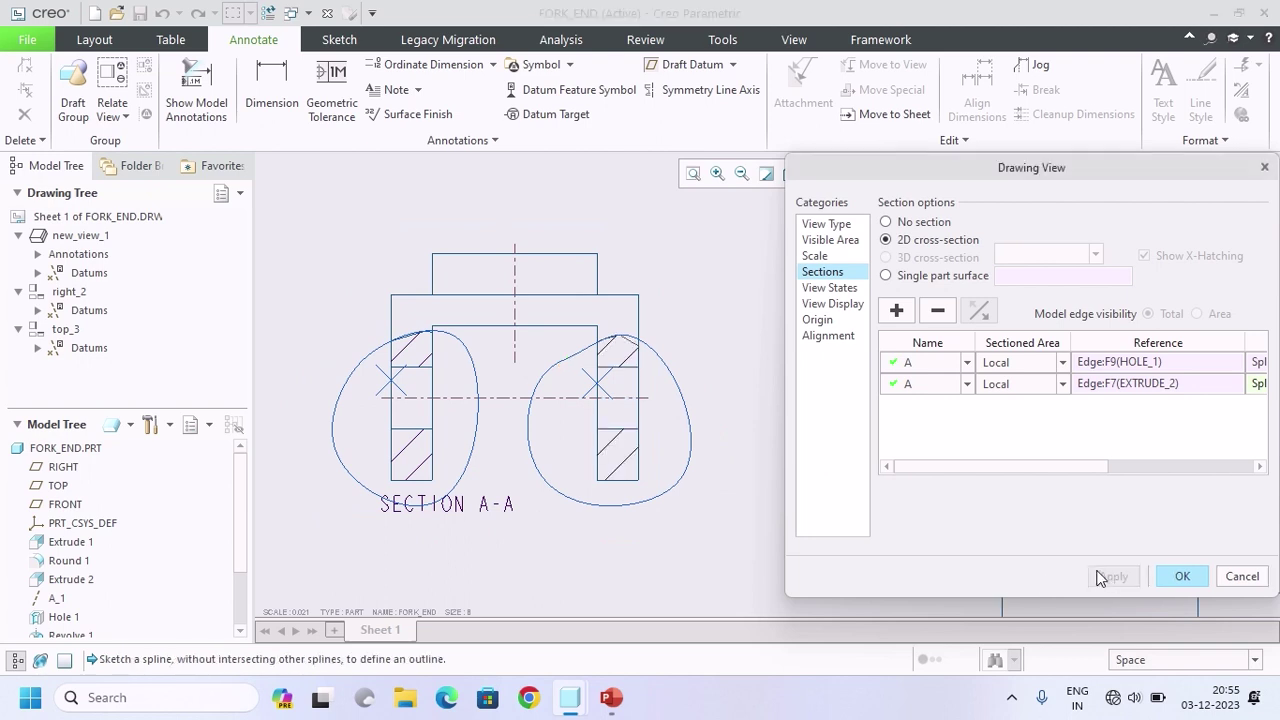
Step: Remove the right leg's local section from the front view and apply the change
{"action": "right_click", "coordinate": [940, 382]}
{"action": "left_click", "coordinate": [936, 388]}
{"action": "left_click", "coordinate": [936, 388]}
{"action": "left_click", "coordinate": [936, 388]}
{"action": "left_click", "coordinate": [940, 310]}
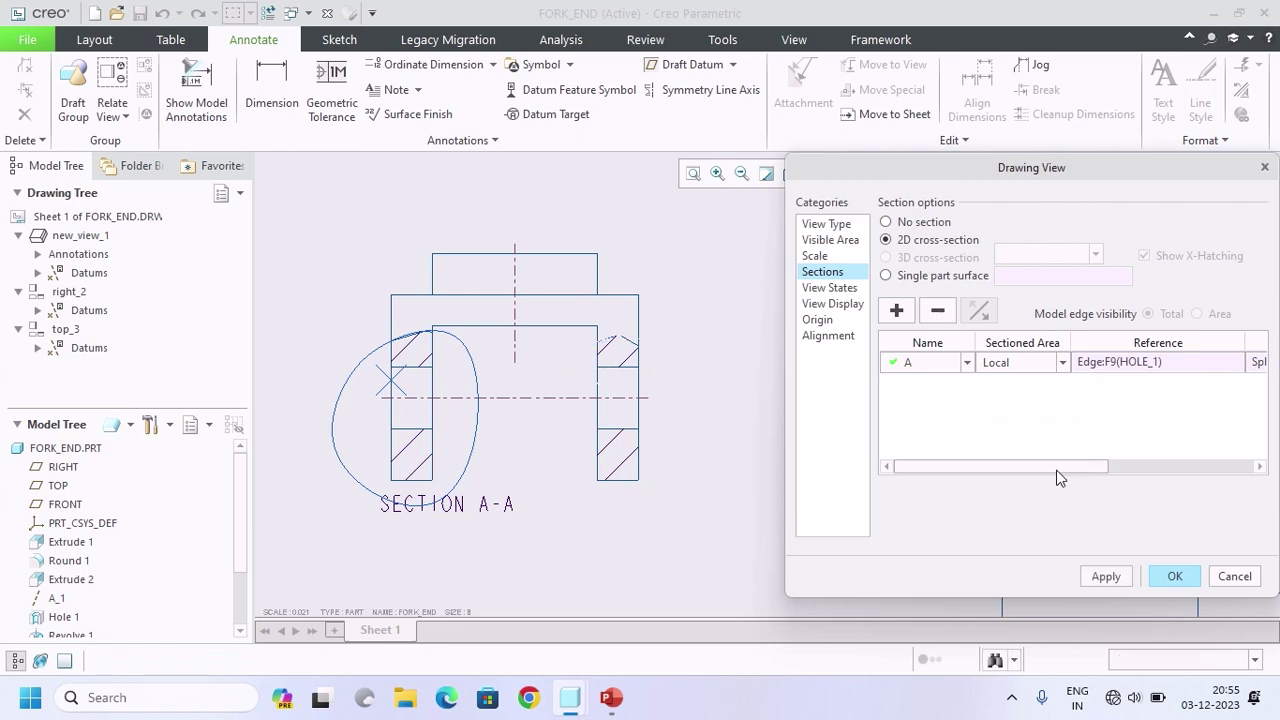
{"action": "left_click_drag", "start_coordinate": [1060, 478], "coordinate": [1200, 472]}
{"action": "left_click", "coordinate": [1112, 578]}
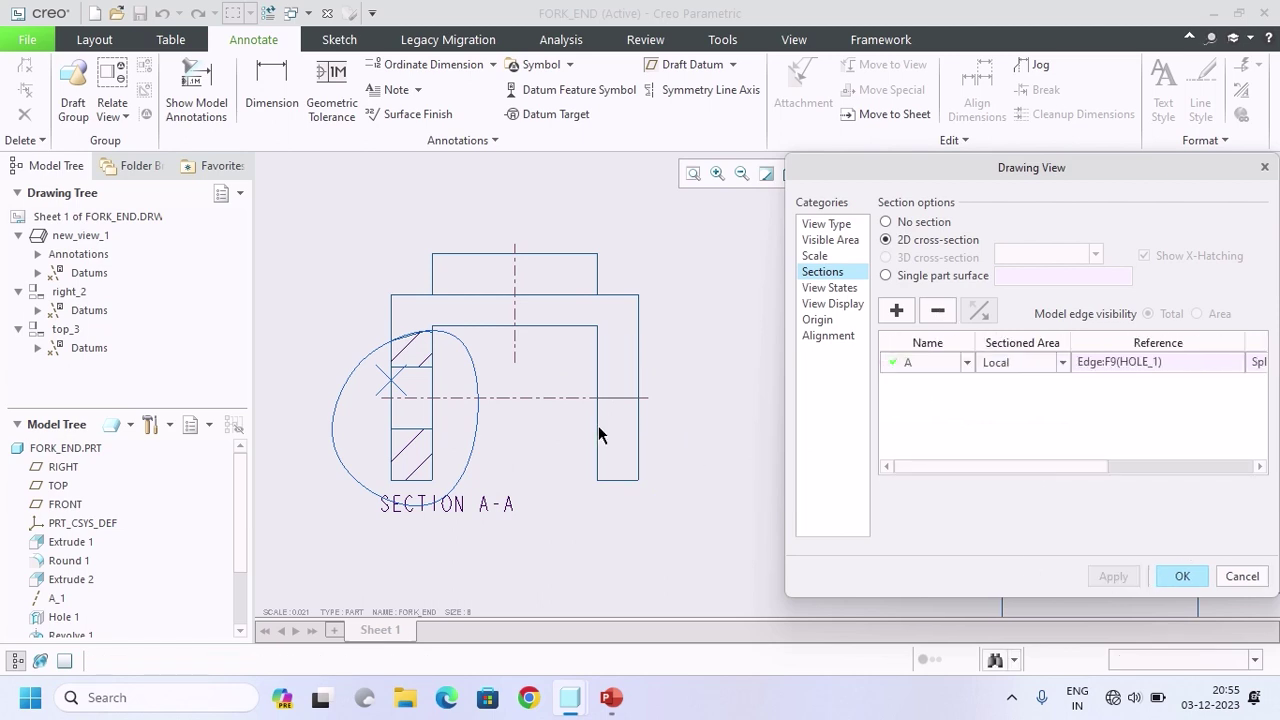
{"action": "scroll", "coordinate": [600, 433], "scroll_direction": "up", "scroll_amount": 2}
{"action": "left_click", "coordinate": [1182, 577]}
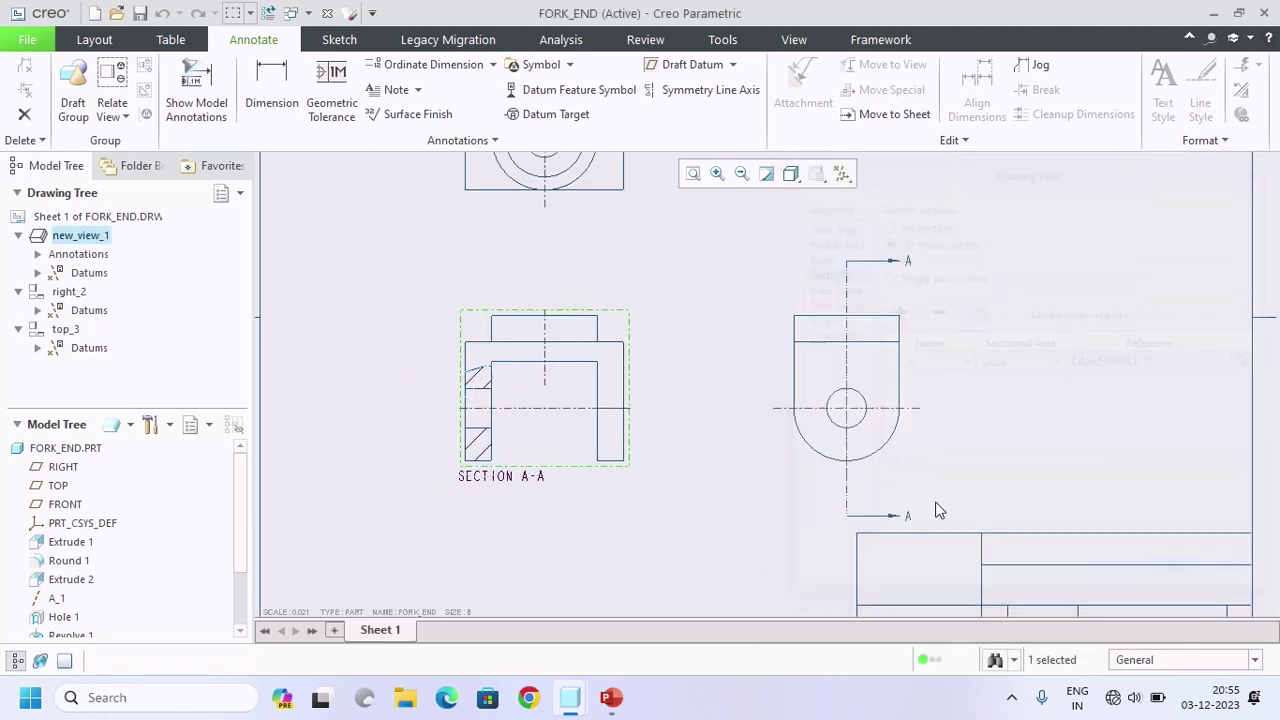
Step: Reopen the front view's section settings and set the sectioned area of section A to Full
{"action": "left_click", "coordinate": [872, 395]}
{"action": "left_click", "coordinate": [572, 345]}
{"action": "left_click", "coordinate": [561, 283]}
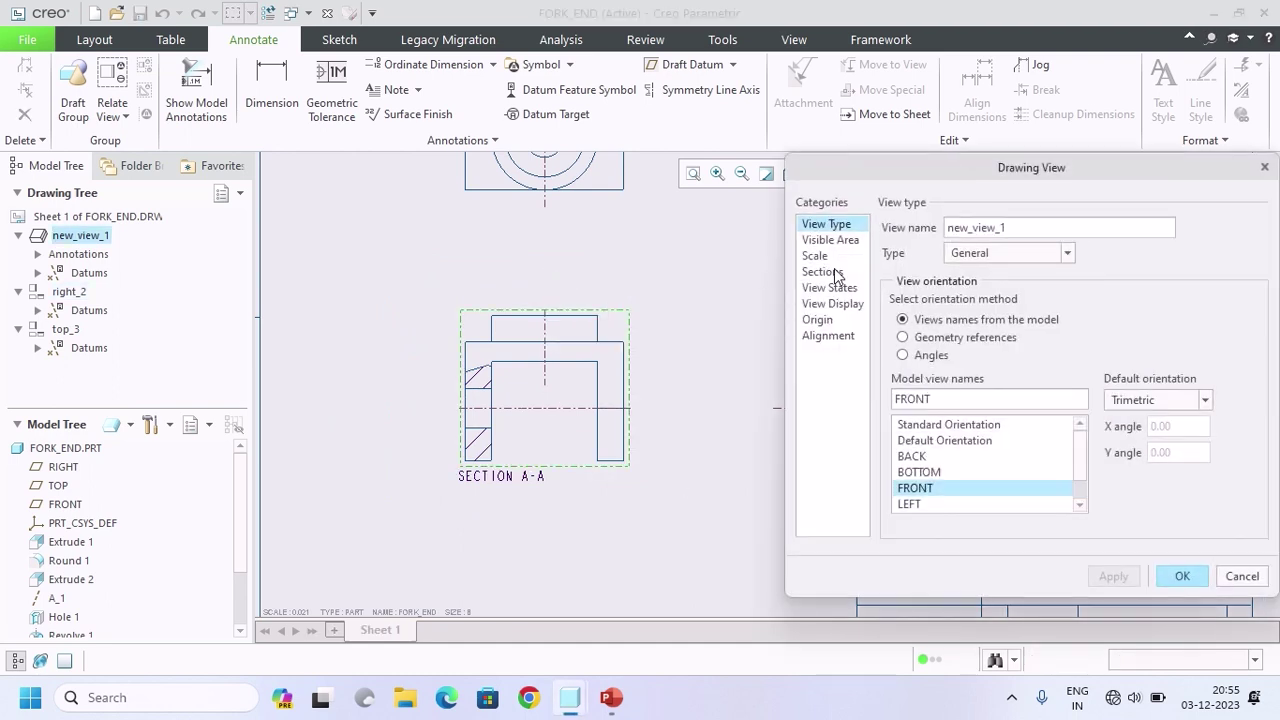
{"action": "left_click", "coordinate": [836, 273]}
{"action": "left_click", "coordinate": [840, 304]}
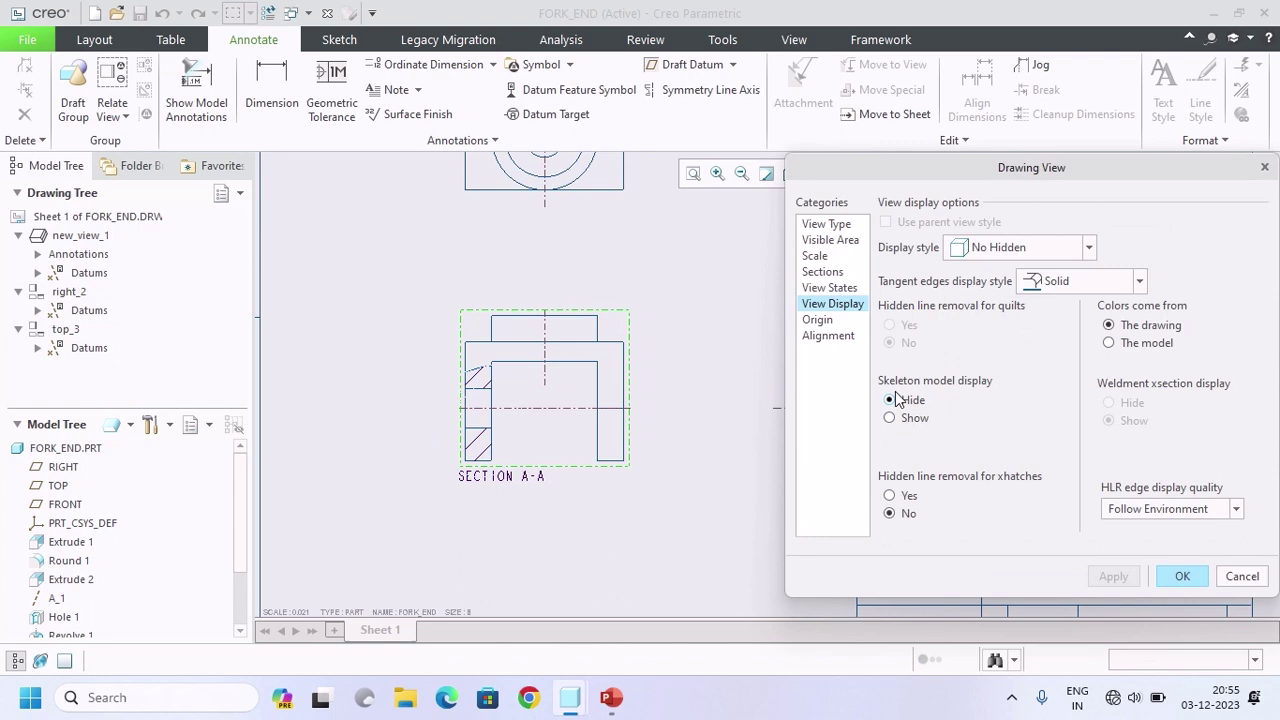
{"action": "left_click", "coordinate": [830, 289]}
{"action": "left_click", "coordinate": [823, 272]}
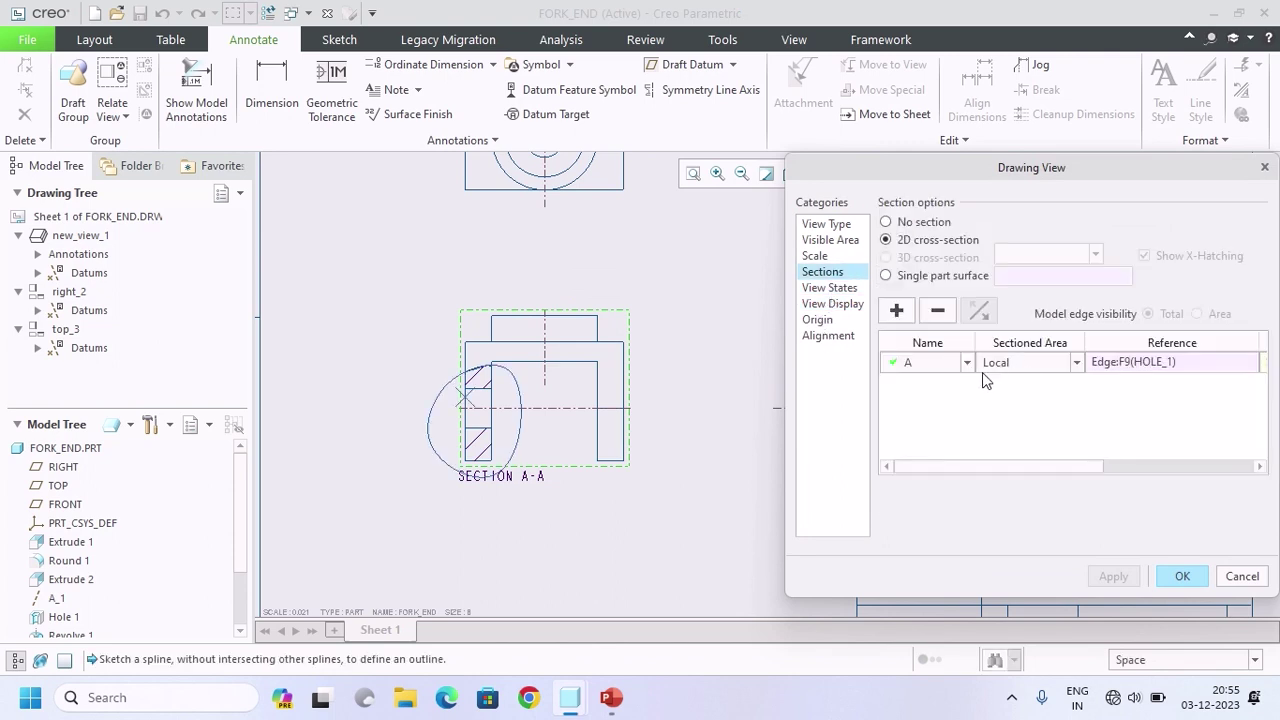
{"action": "left_click", "coordinate": [1012, 361]}
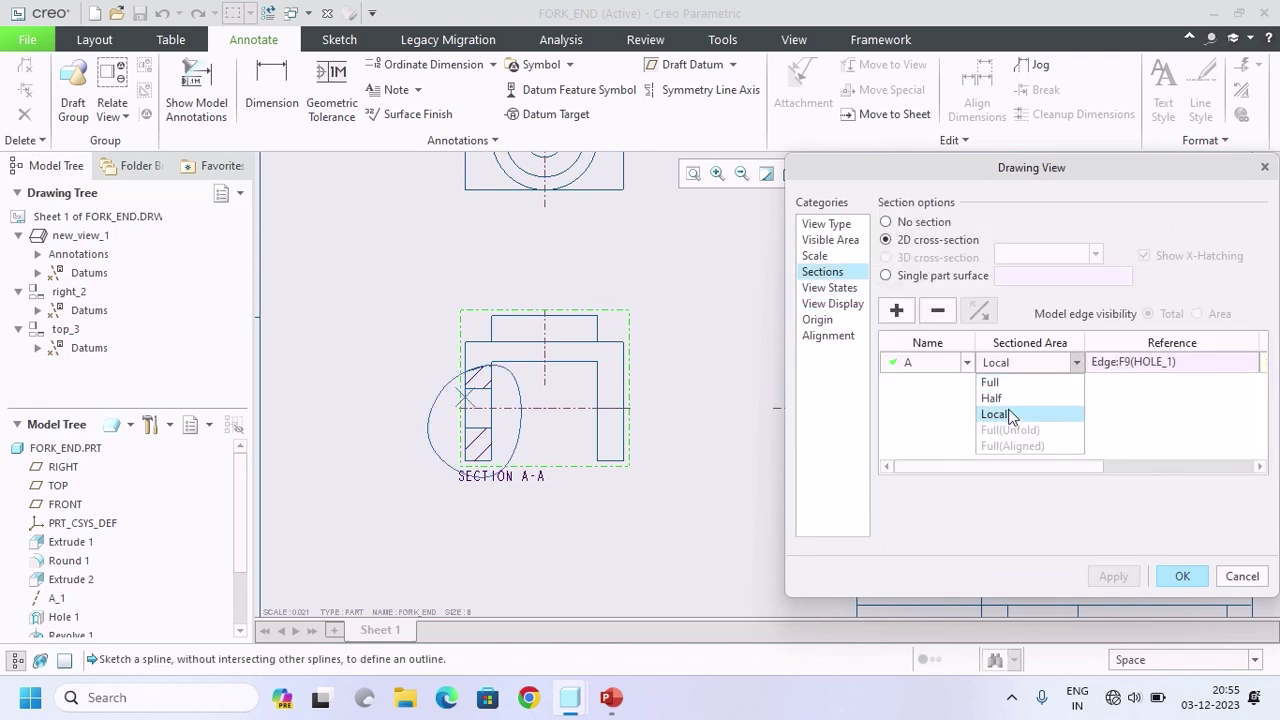
{"action": "left_click", "coordinate": [1000, 380]}
{"action": "left_click", "coordinate": [1118, 577]}
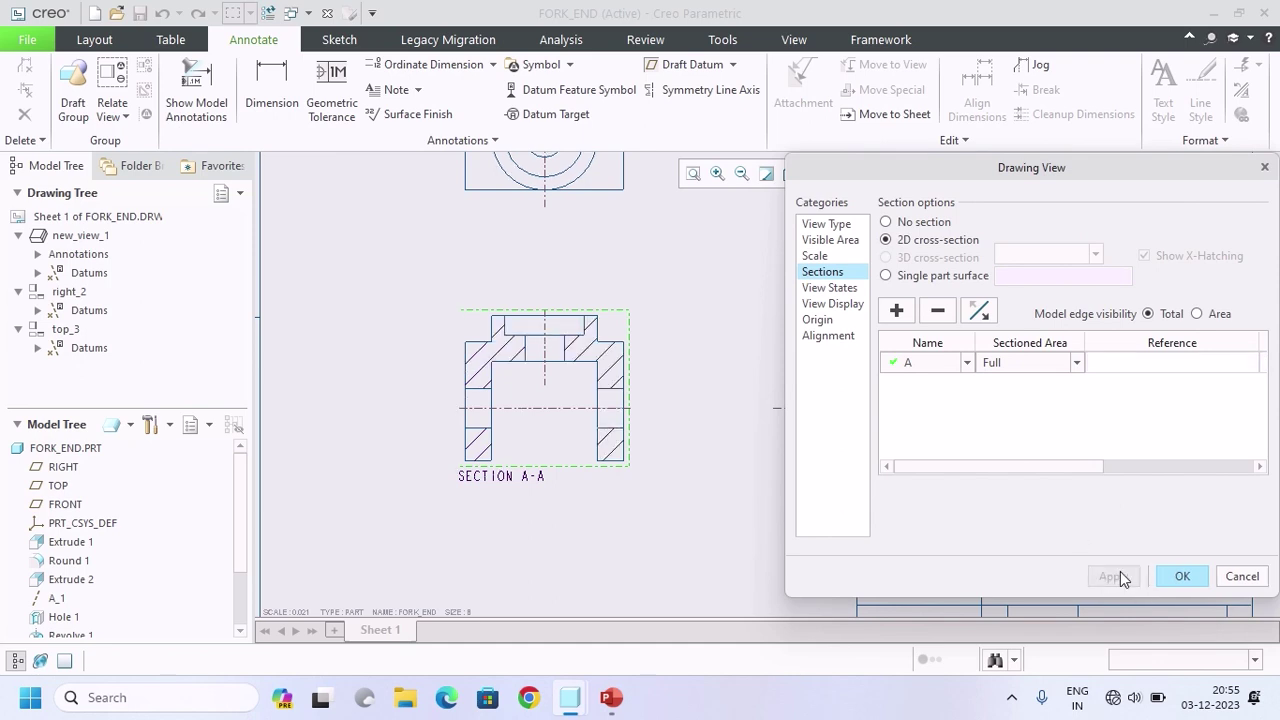
{"action": "left_click", "coordinate": [1182, 577]}
{"action": "left_click", "coordinate": [645, 411]}
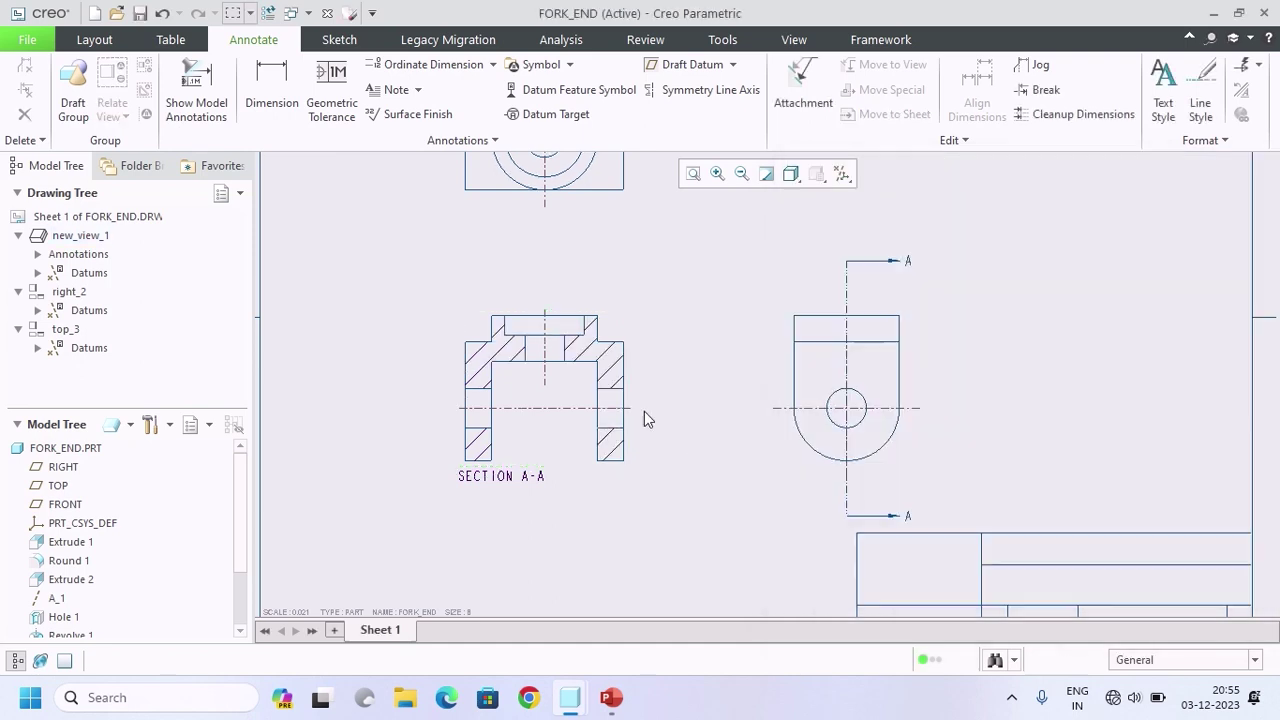
Step: Preview the available model dimensions on the right side view with Show Model Annotations
{"action": "scroll", "coordinate": [736, 394], "scroll_direction": "down", "scroll_amount": 2}
{"action": "mouse_move", "coordinate": [736, 394]}
{"action": "middle_mouse_down"}
{"action": "mouse_move", "coordinate": [754, 463]}
{"action": "mouse_move", "coordinate": [866, 371]}
{"action": "middle_mouse_up"}
{"action": "scroll", "coordinate": [866, 371], "scroll_direction": "up", "scroll_amount": 1}
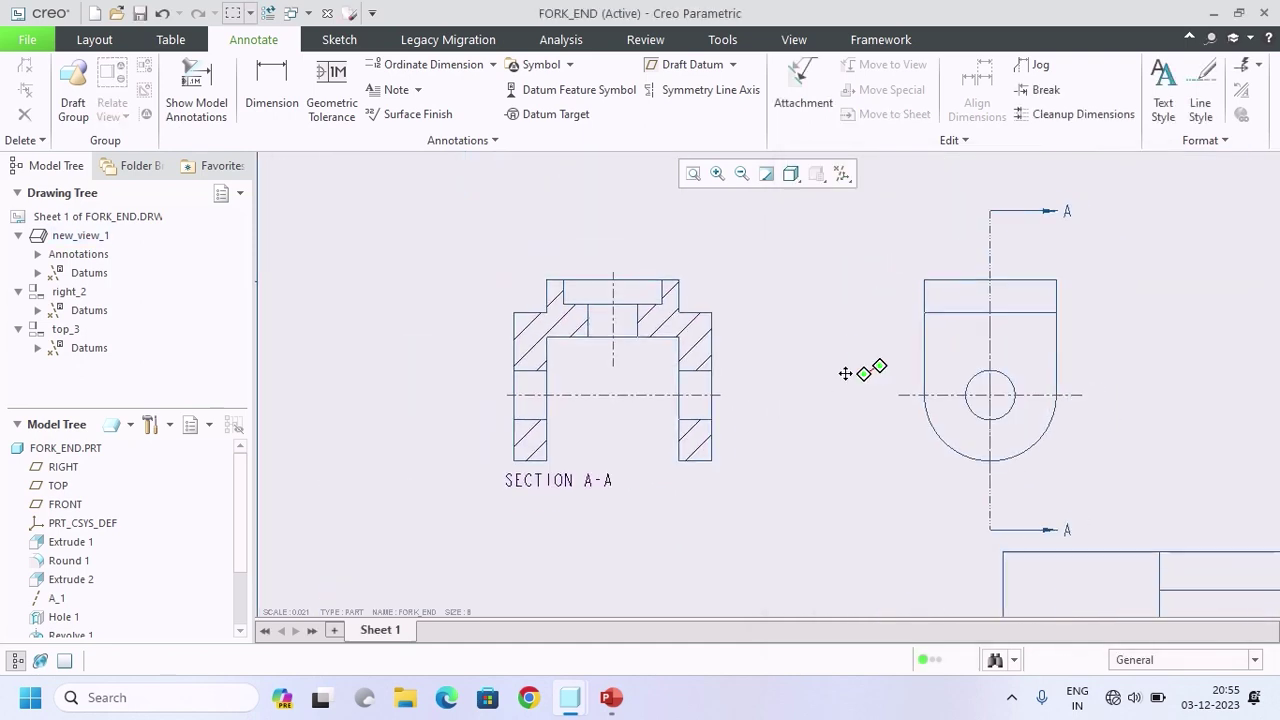
{"action": "left_click", "coordinate": [209, 95]}
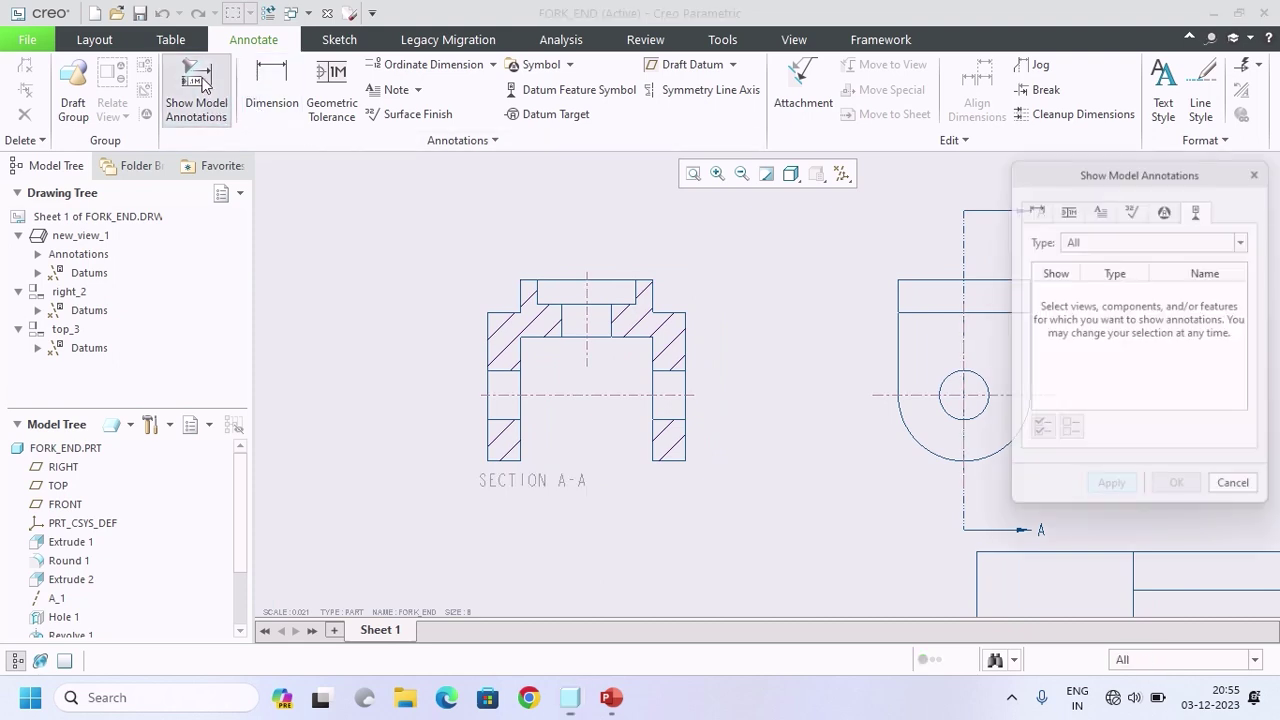
{"action": "left_click", "coordinate": [902, 281]}
{"action": "middle_click_drag", "start_coordinate": [876, 286], "coordinate": [609, 288]}
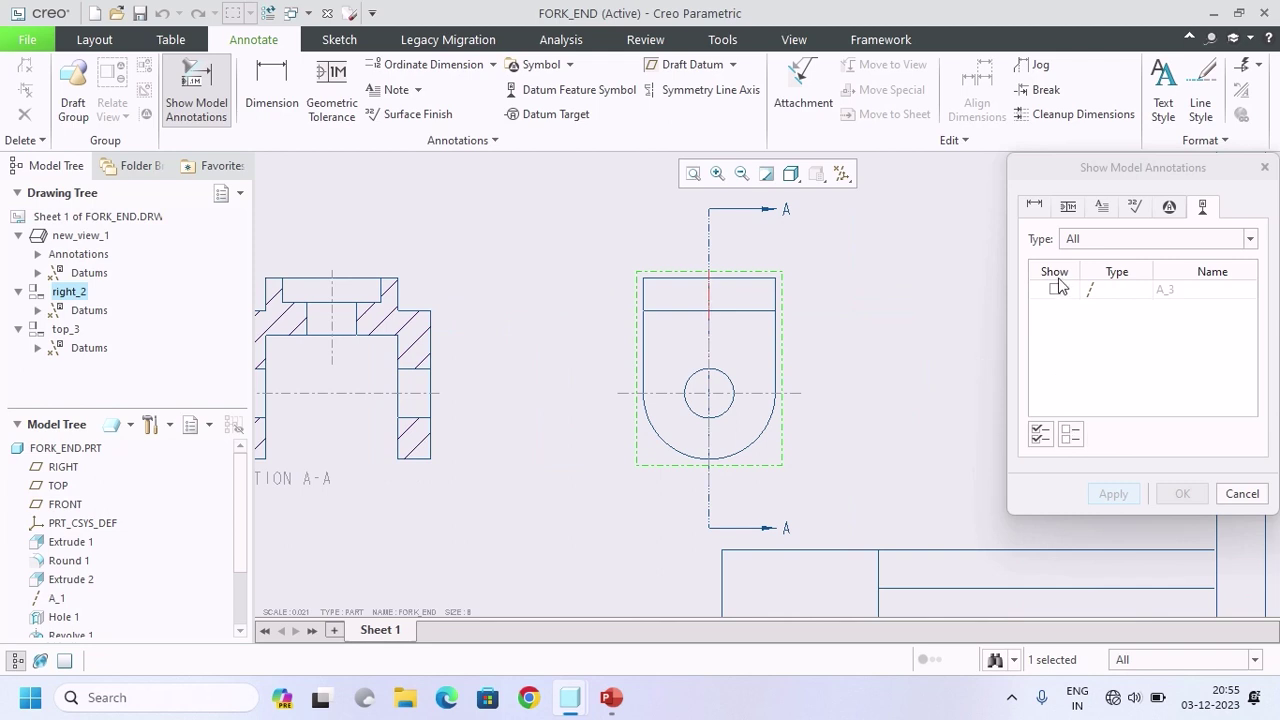
{"action": "left_click", "coordinate": [1035, 207]}
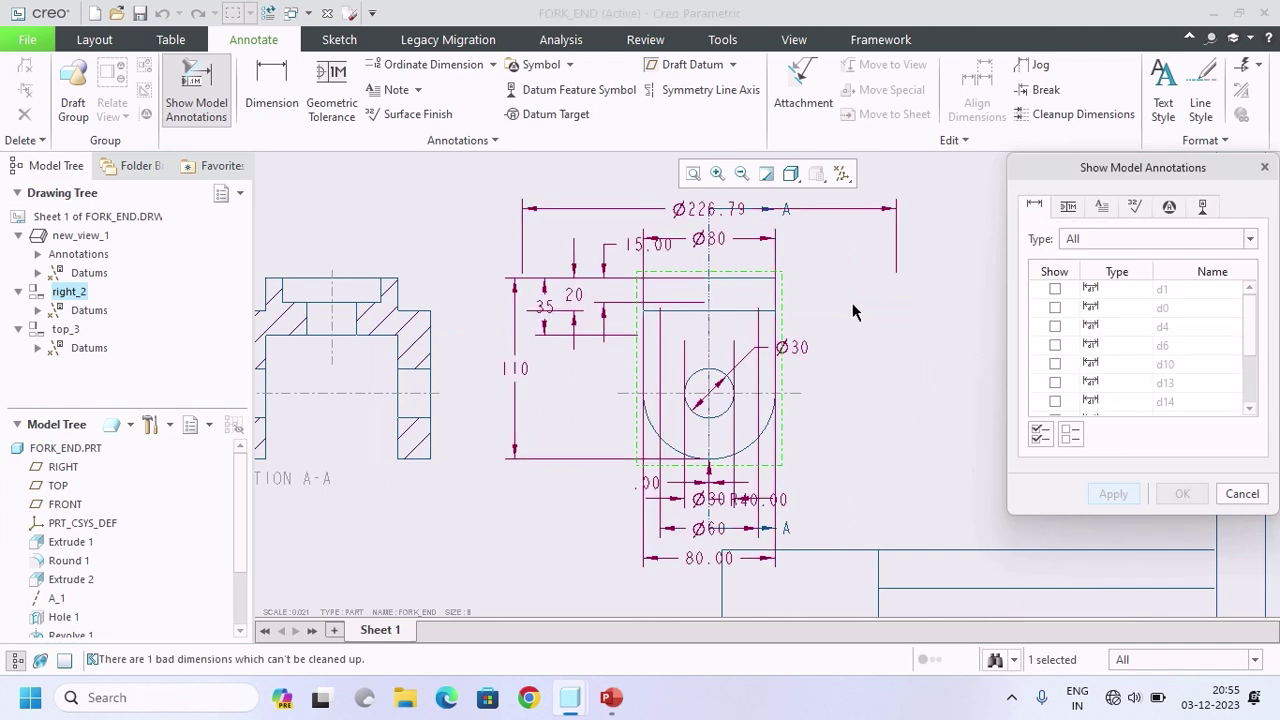
Step: Show only the Ø30 hole diameter dimension on the right side view, leaving the other model dimensions out
{"action": "scroll", "coordinate": [842, 323], "scroll_direction": "up", "scroll_amount": 1}
{"action": "middle_click_drag", "start_coordinate": [842, 323], "coordinate": [877, 234]}
{"action": "left_click", "coordinate": [1070, 434]}
{"action": "scroll", "coordinate": [815, 365], "scroll_direction": "down", "scroll_amount": 2}
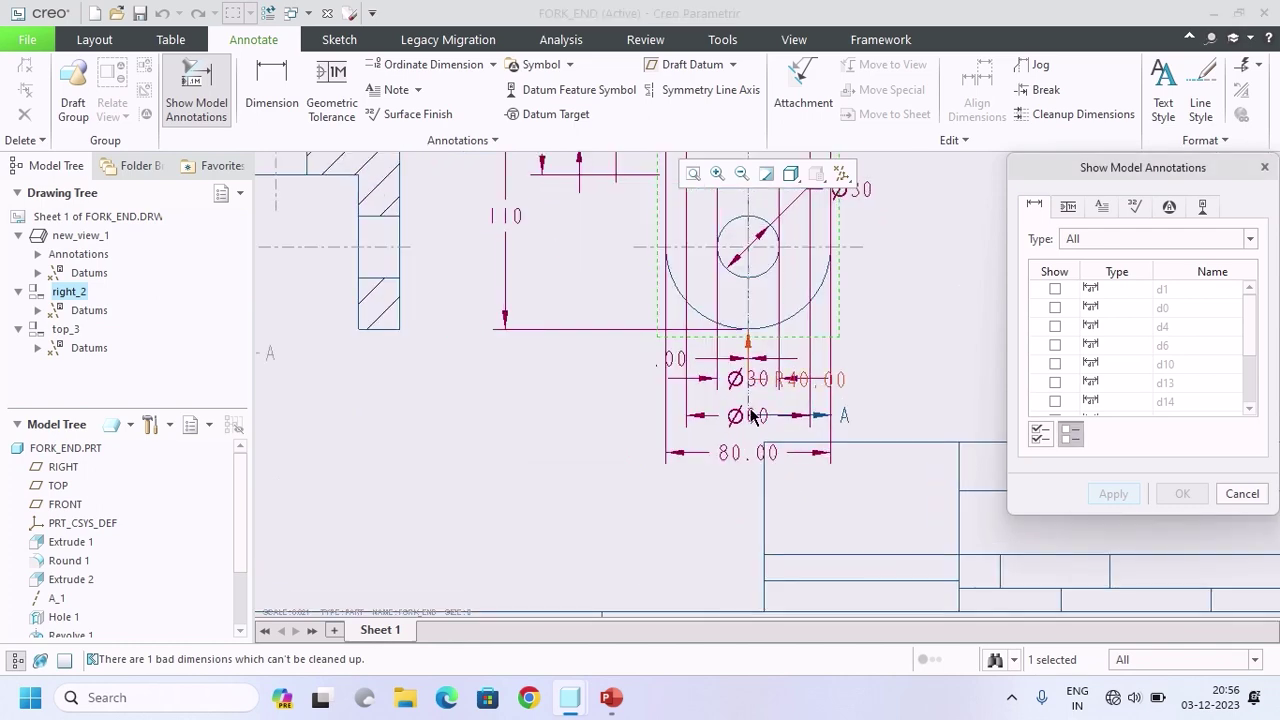
{"action": "scroll", "coordinate": [842, 330], "scroll_direction": "up", "scroll_amount": 2}
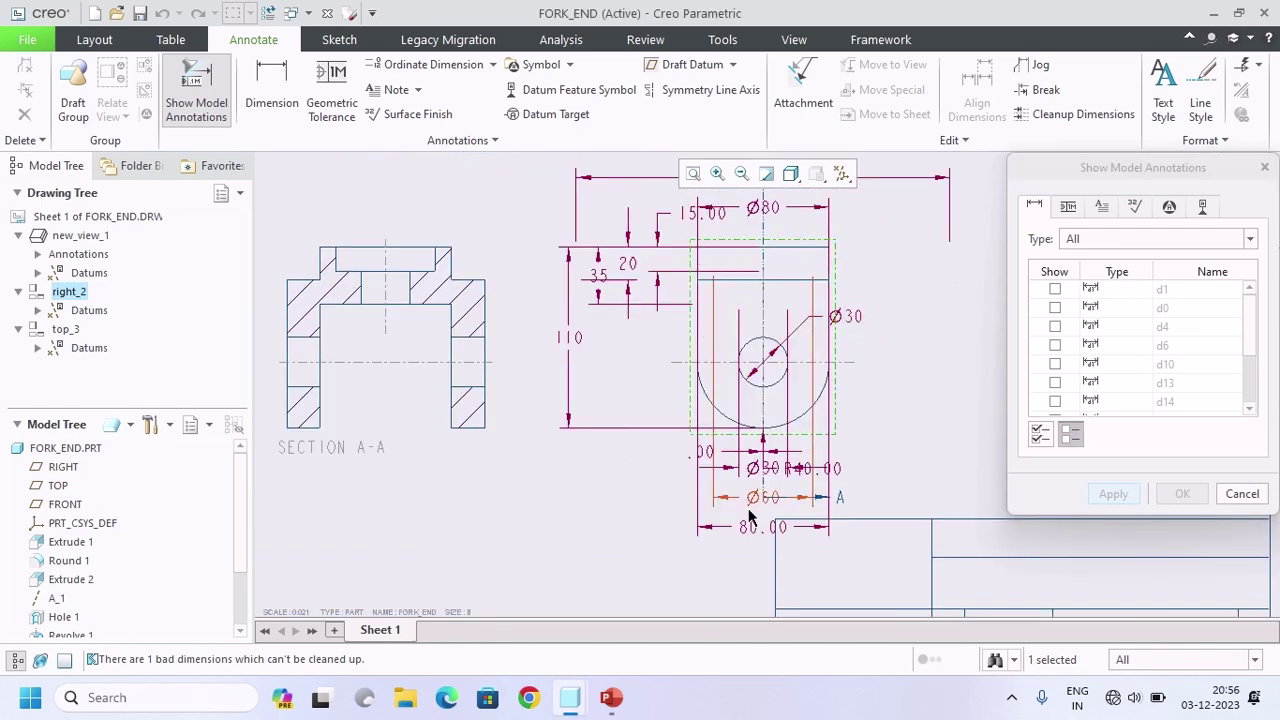
{"action": "left_click", "coordinate": [853, 318]}
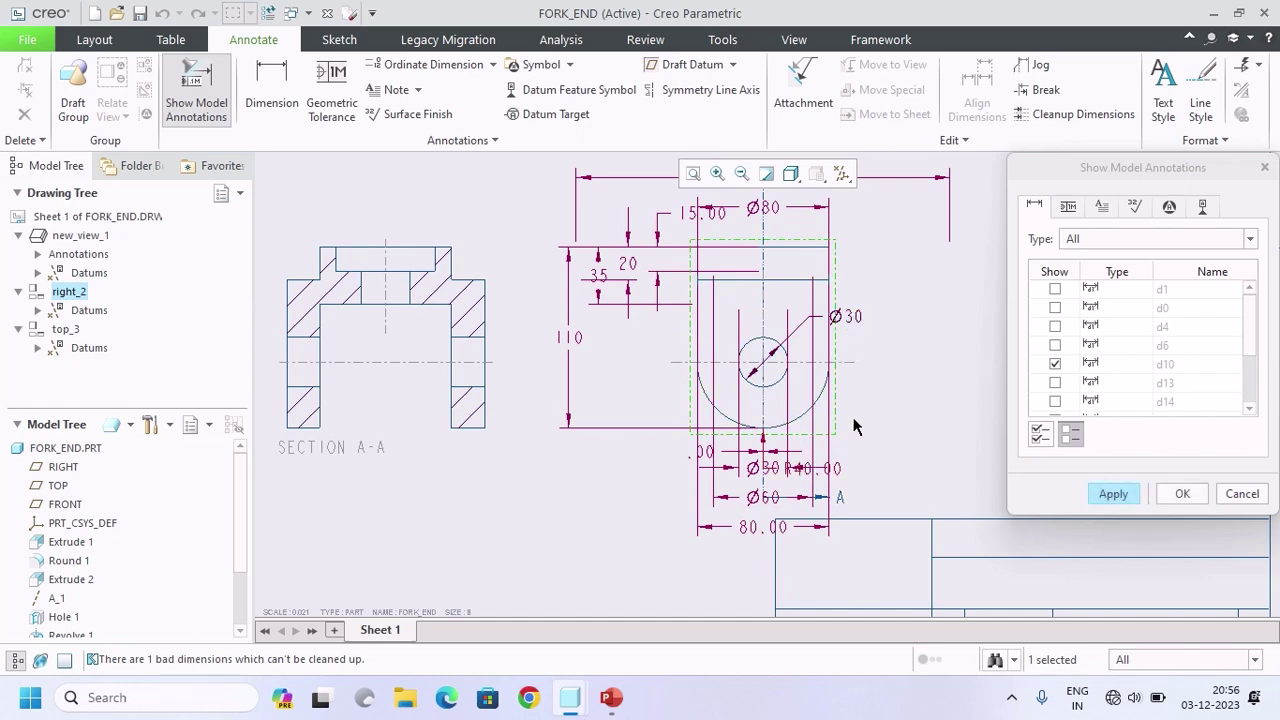
{"action": "scroll", "coordinate": [853, 427], "scroll_direction": "down", "scroll_amount": 5}
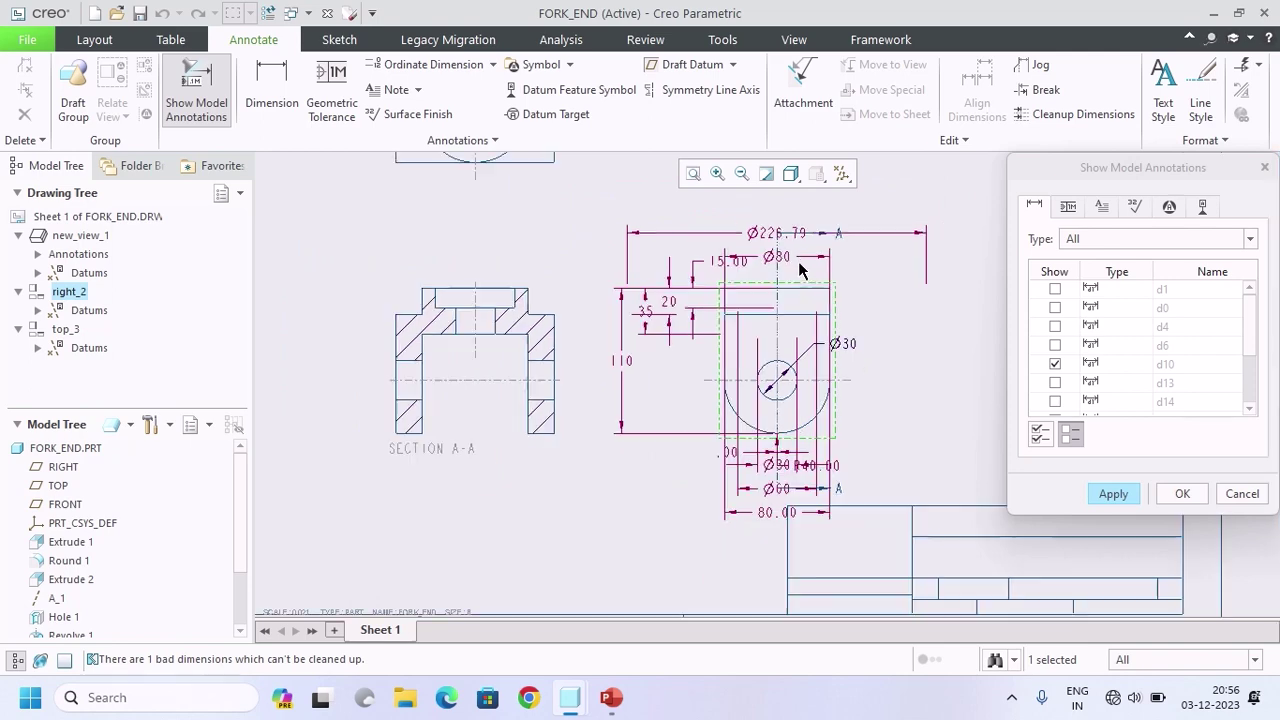
{"action": "scroll", "coordinate": [800, 285], "scroll_direction": "up", "scroll_amount": 2}
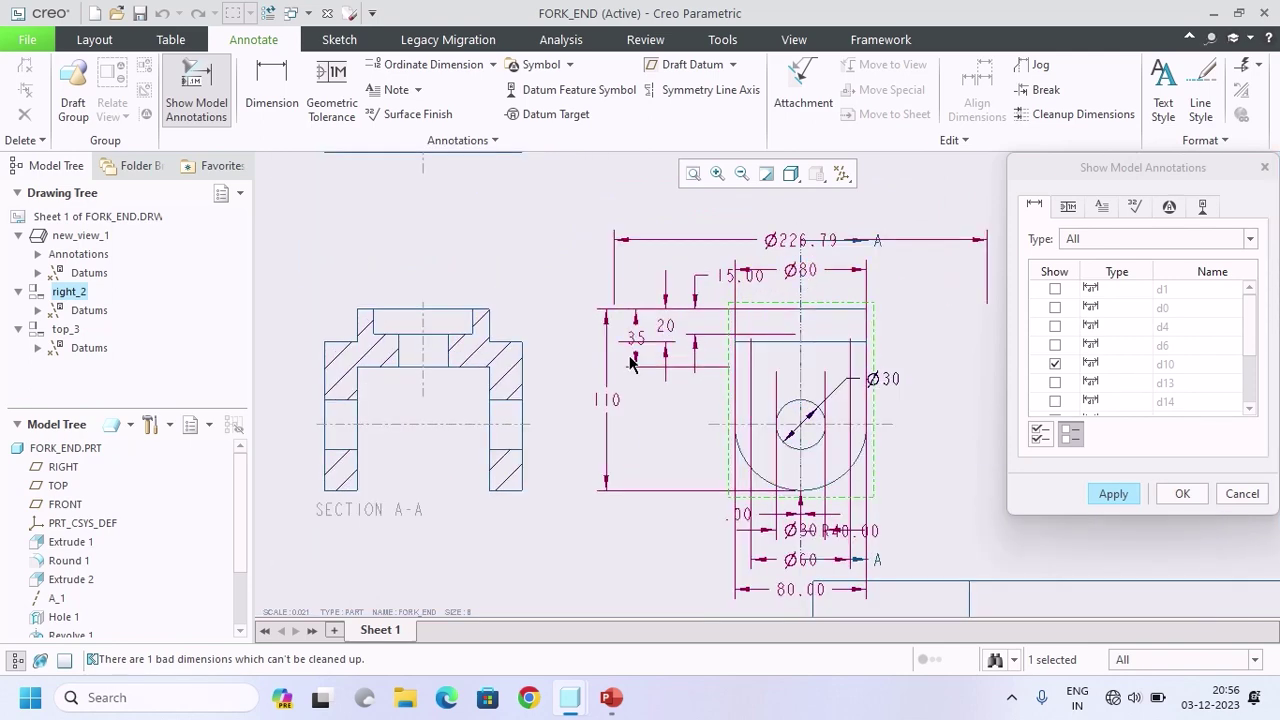
{"action": "scroll", "coordinate": [769, 294], "scroll_direction": "down", "scroll_amount": 1}
{"action": "left_click", "coordinate": [1182, 493]}
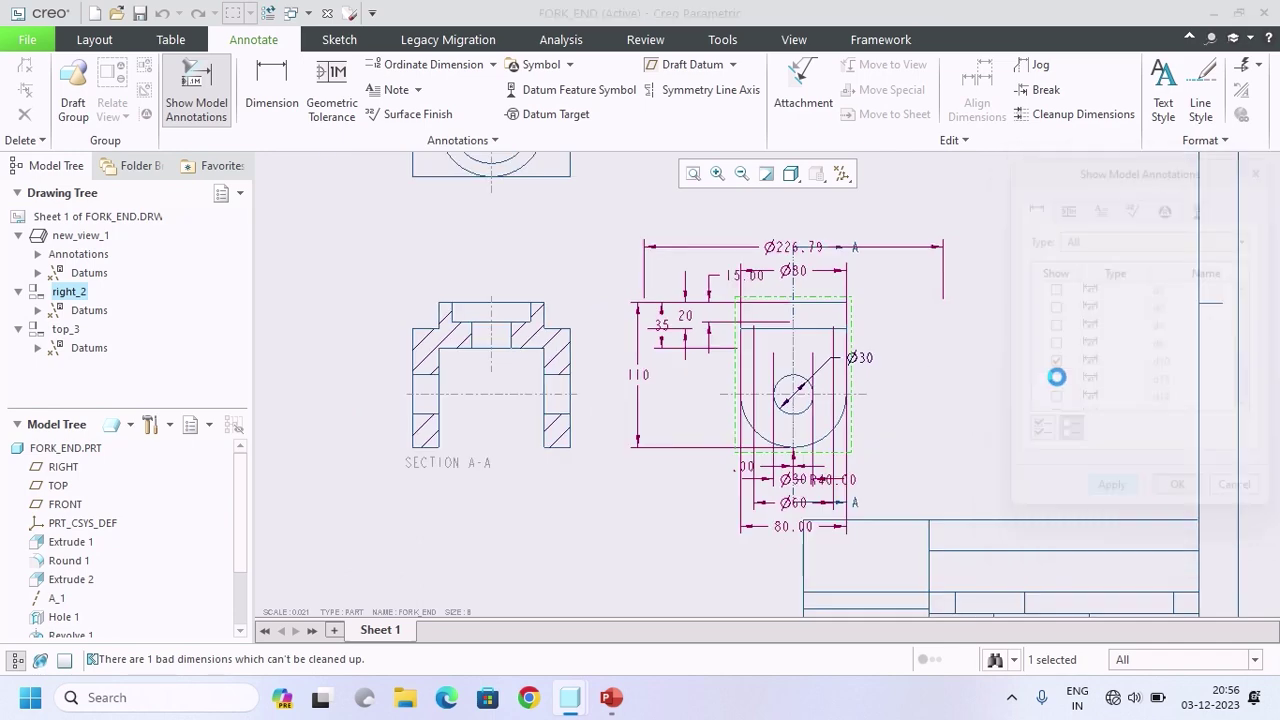
{"action": "scroll", "coordinate": [1050, 400], "scroll_direction": "down", "scroll_amount": 2}
{"action": "left_click", "coordinate": [810, 410]}
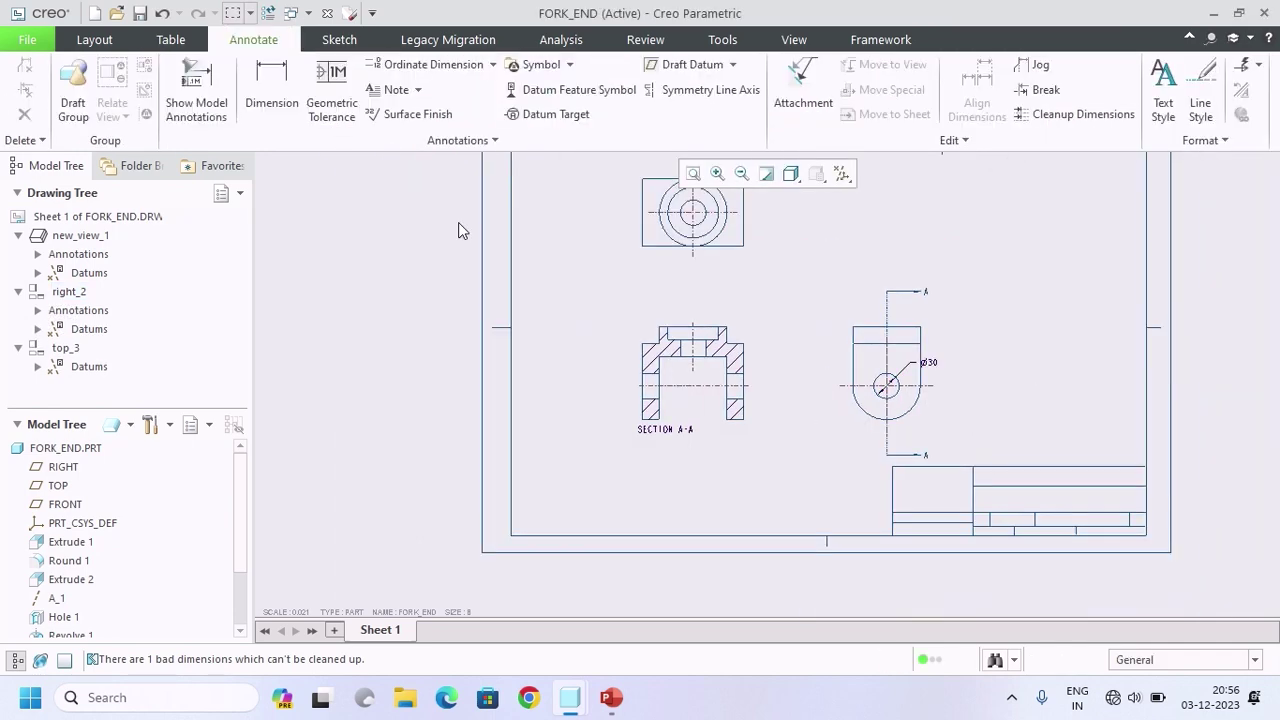
Step: Add a radius dimension to the rounded lower edge of the right side view, placed outside the arc
{"action": "left_click", "coordinate": [271, 90]}
{"action": "scroll", "coordinate": [918, 392], "scroll_direction": "up", "scroll_amount": 1}
{"action": "scroll", "coordinate": [918, 395], "scroll_direction": "up", "scroll_amount": 3}
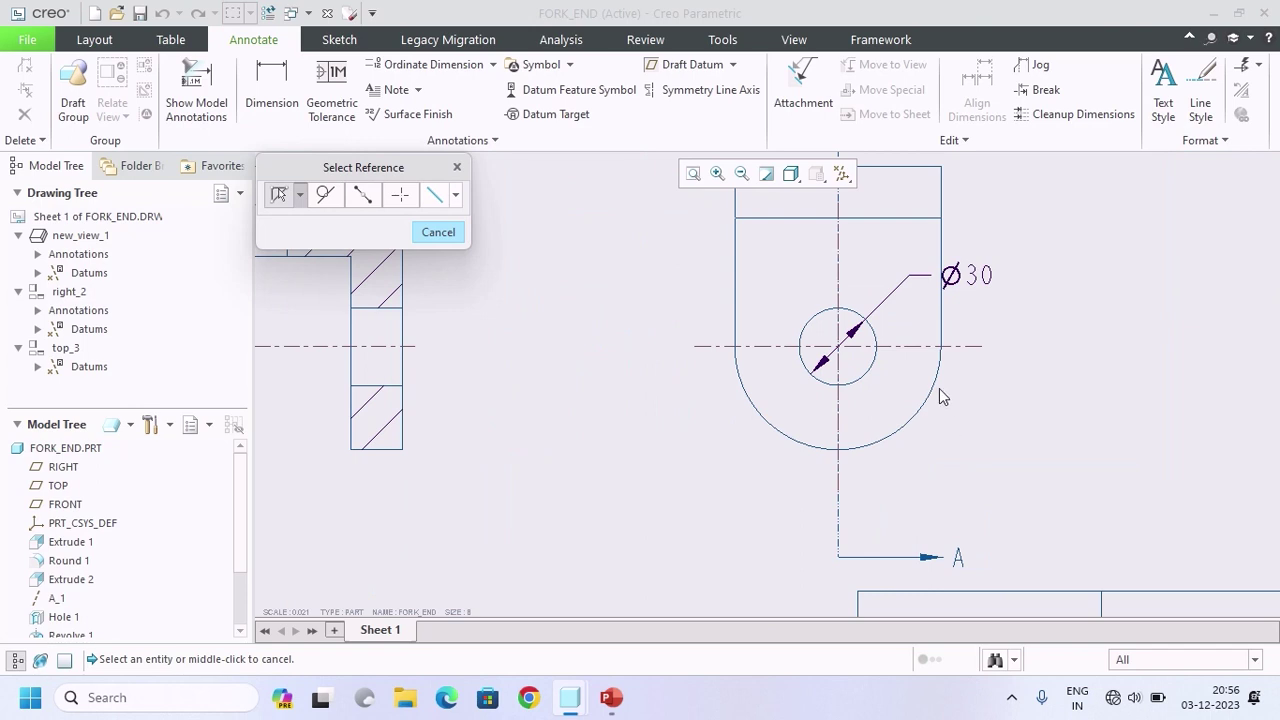
{"action": "left_click", "coordinate": [935, 393]}
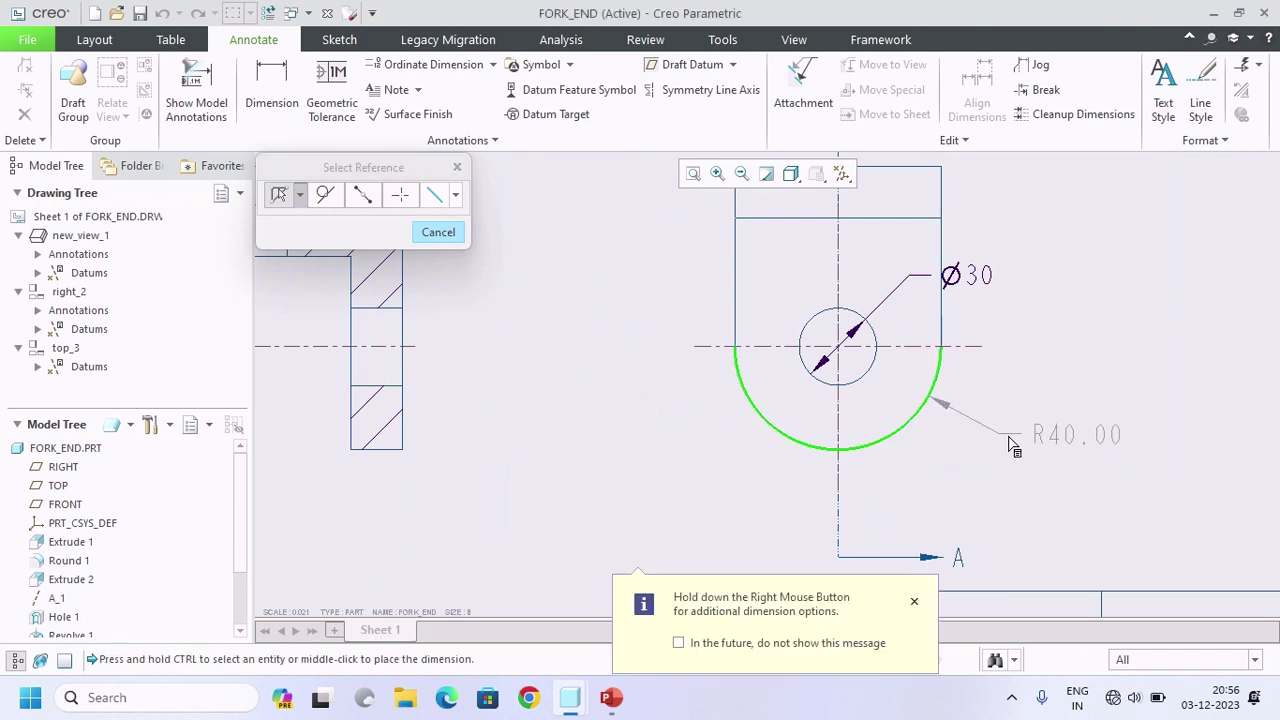
{"action": "middle_click", "coordinate": [1012, 463]}
{"action": "middle_click", "coordinate": [1057, 384]}
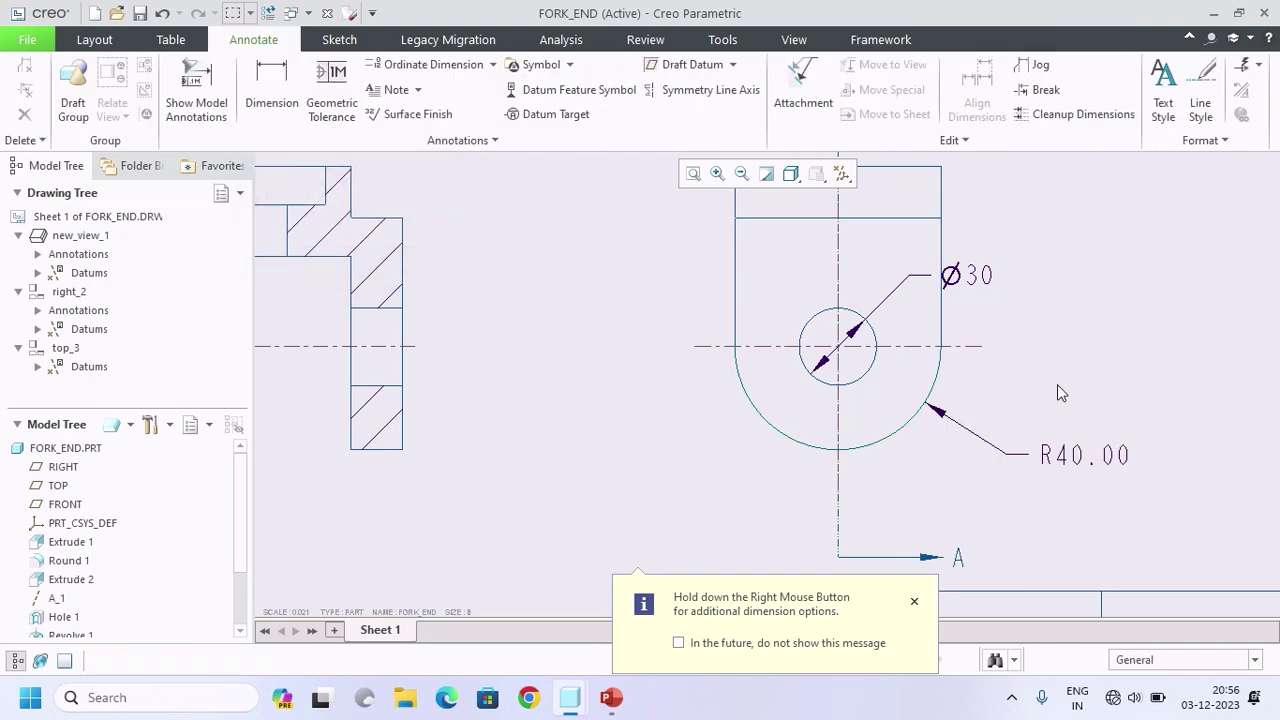
Step: Set the precision of the rounded edge's radius dimension to 0 decimal places
{"action": "left_click", "coordinate": [1081, 460]}
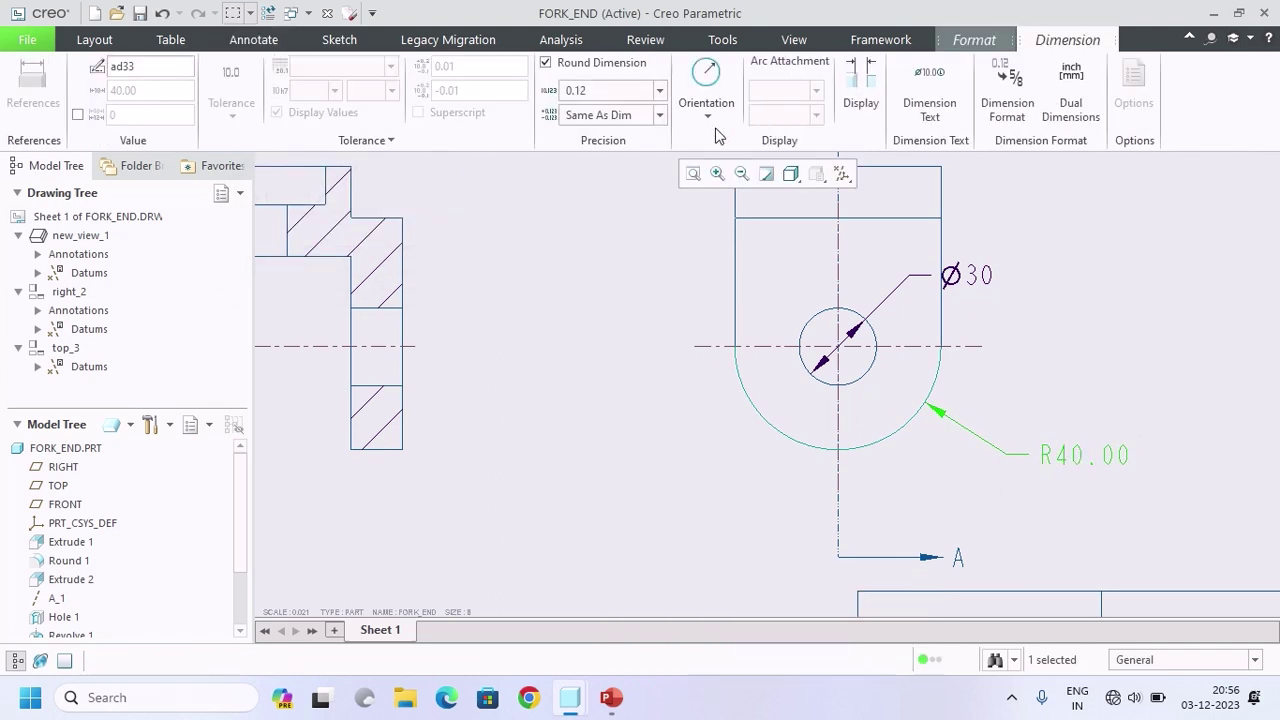
{"action": "left_click", "coordinate": [648, 94]}
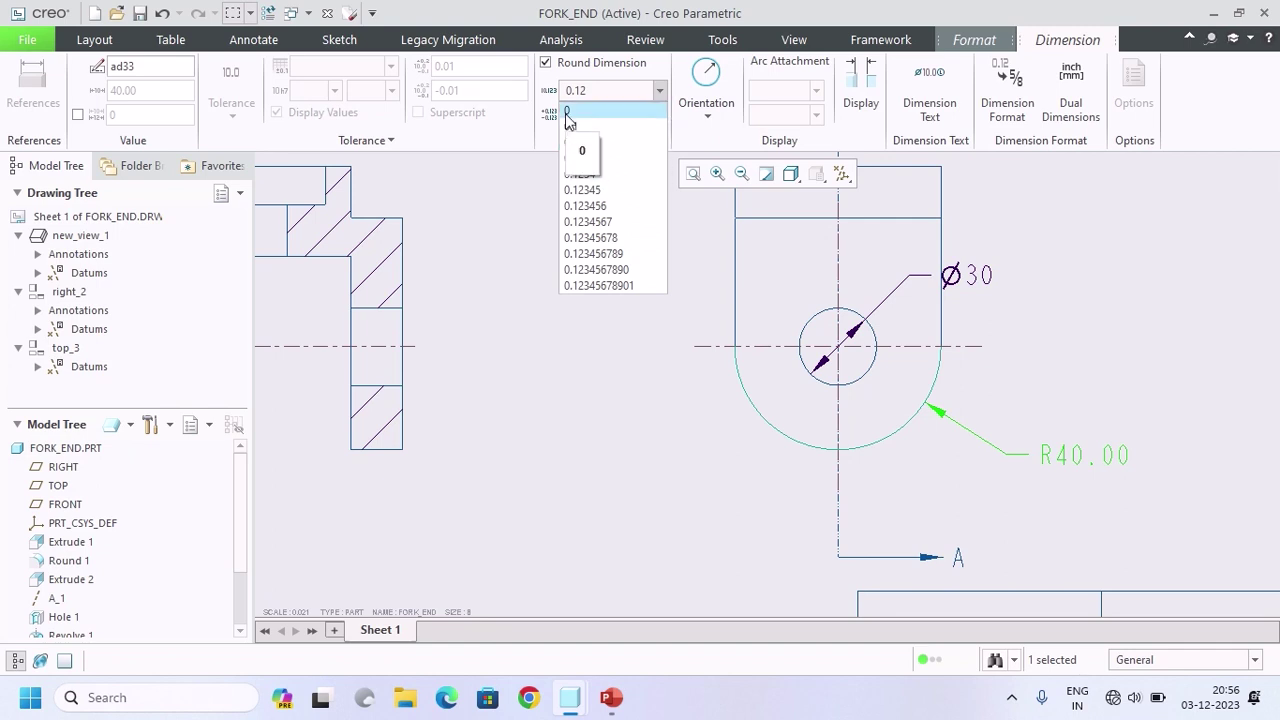
{"action": "left_click", "coordinate": [568, 112]}
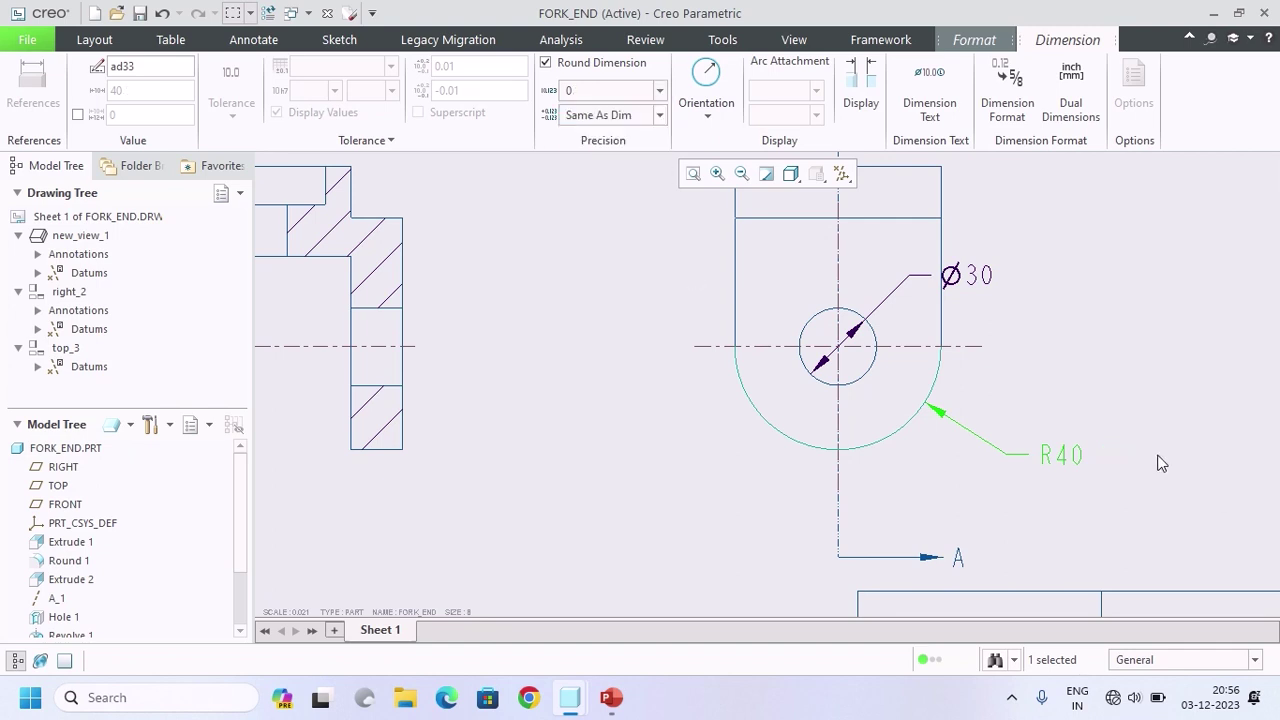
{"action": "left_click", "coordinate": [1117, 453]}
Step: Flip the arrow of the radius dimension twice so it points outward from the arc's center
{"action": "left_click", "coordinate": [1066, 454]}
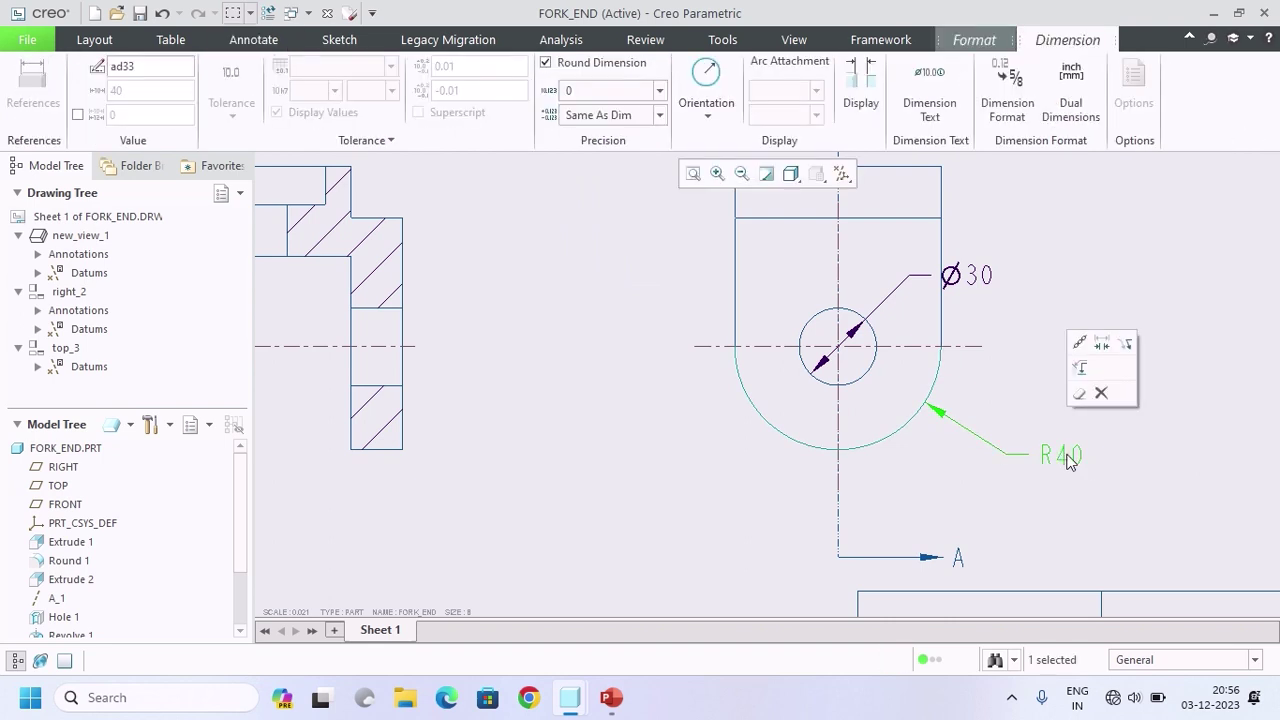
{"action": "left_click", "coordinate": [1102, 345]}
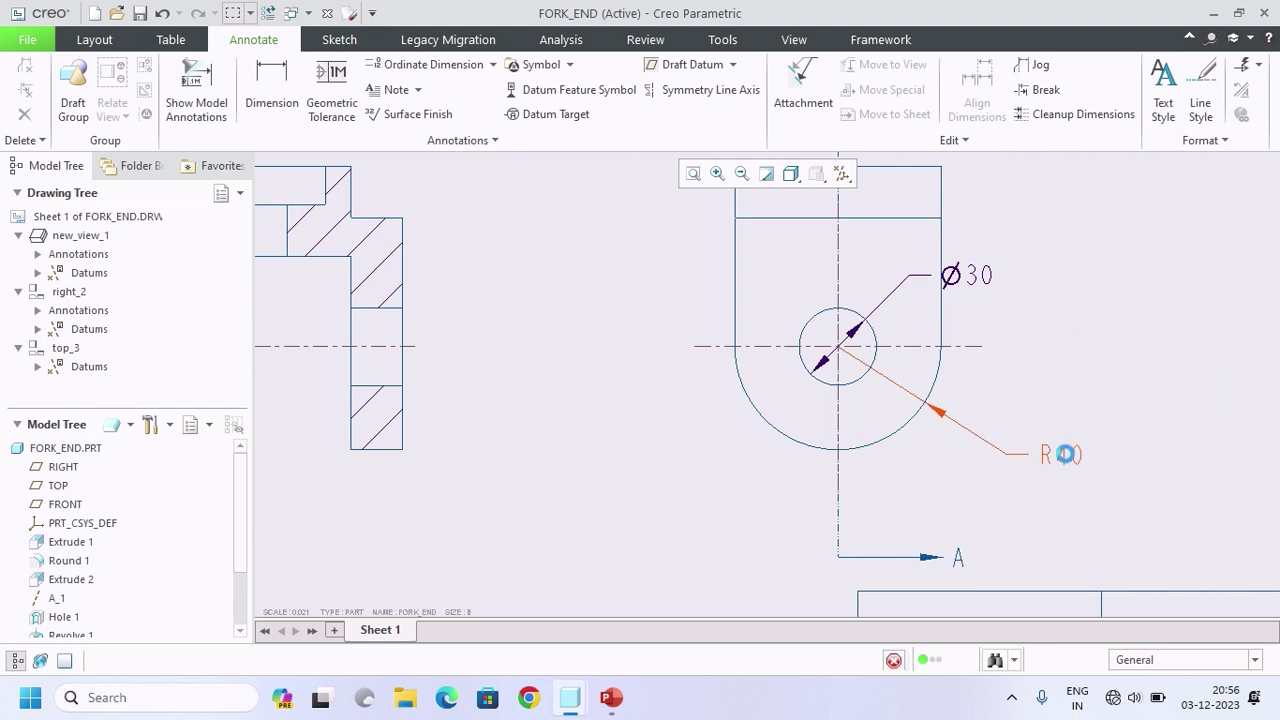
{"action": "left_click", "coordinate": [1066, 452]}
{"action": "left_click", "coordinate": [1102, 346]}
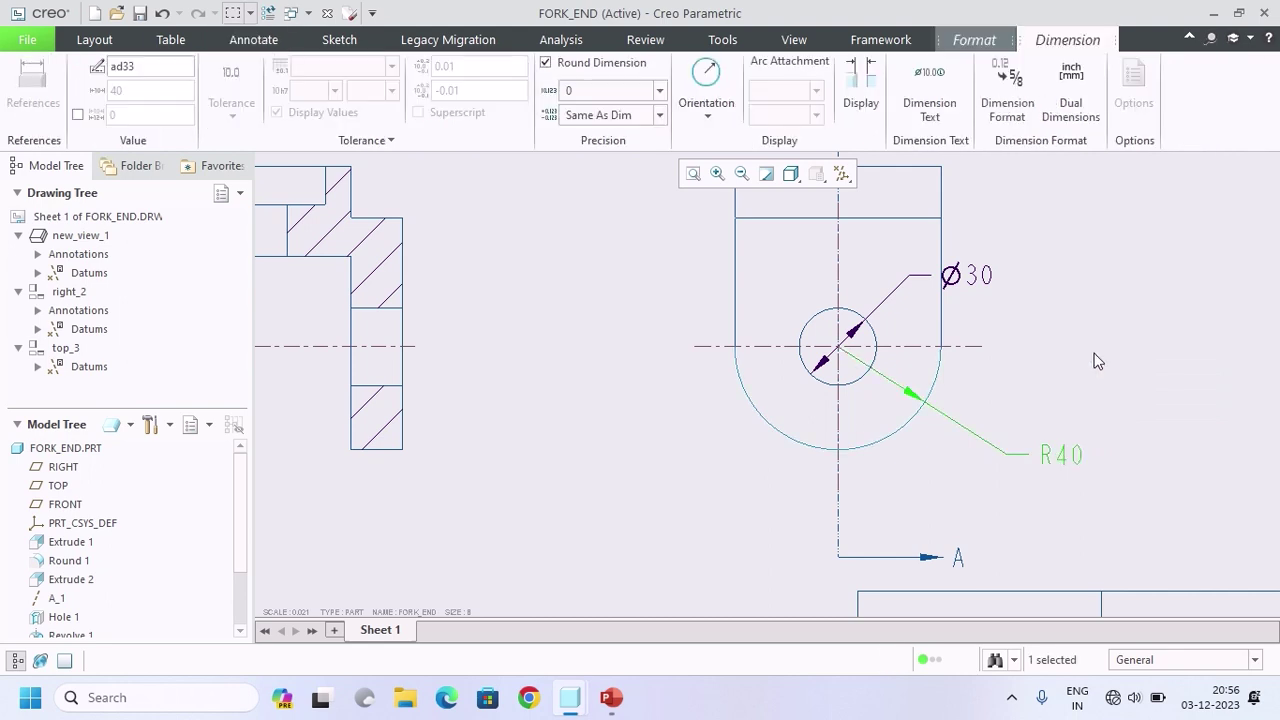
{"action": "left_click", "coordinate": [1087, 406]}
Step: Switch the rounded edge's dimension orientation to Diameter and return it to Radius
{"action": "left_click", "coordinate": [1058, 452]}
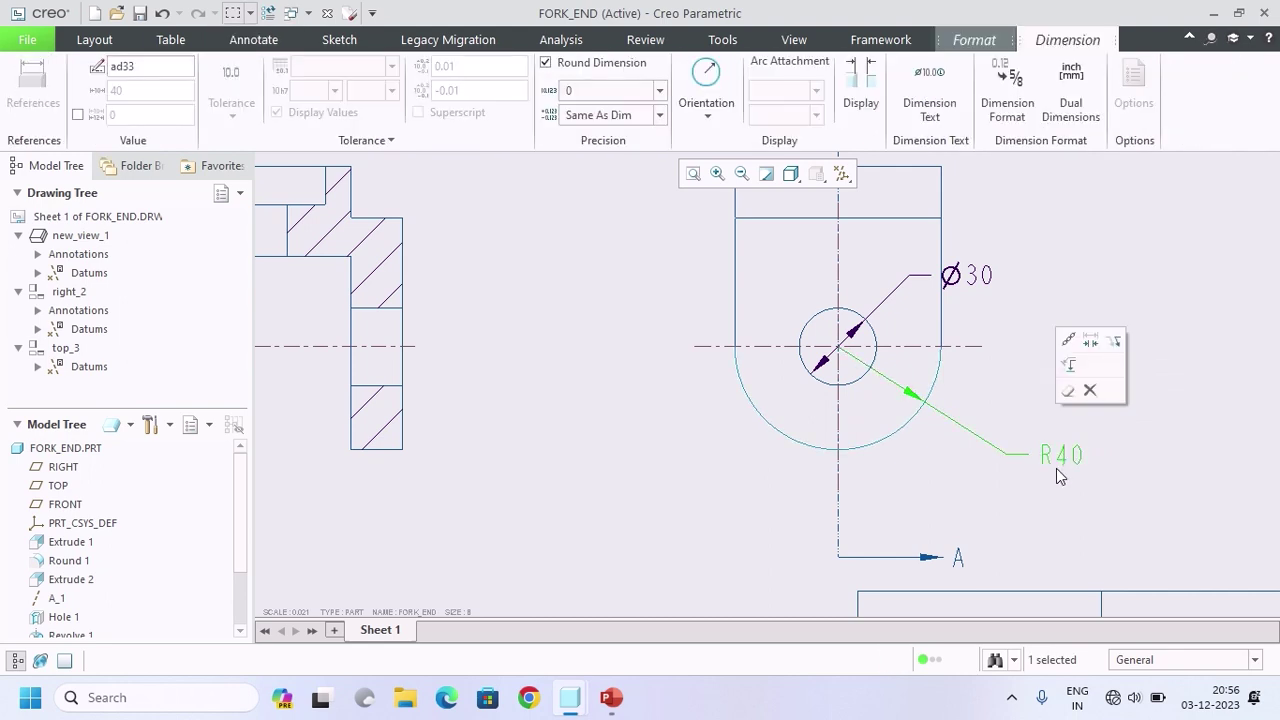
{"action": "left_click", "coordinate": [714, 124]}
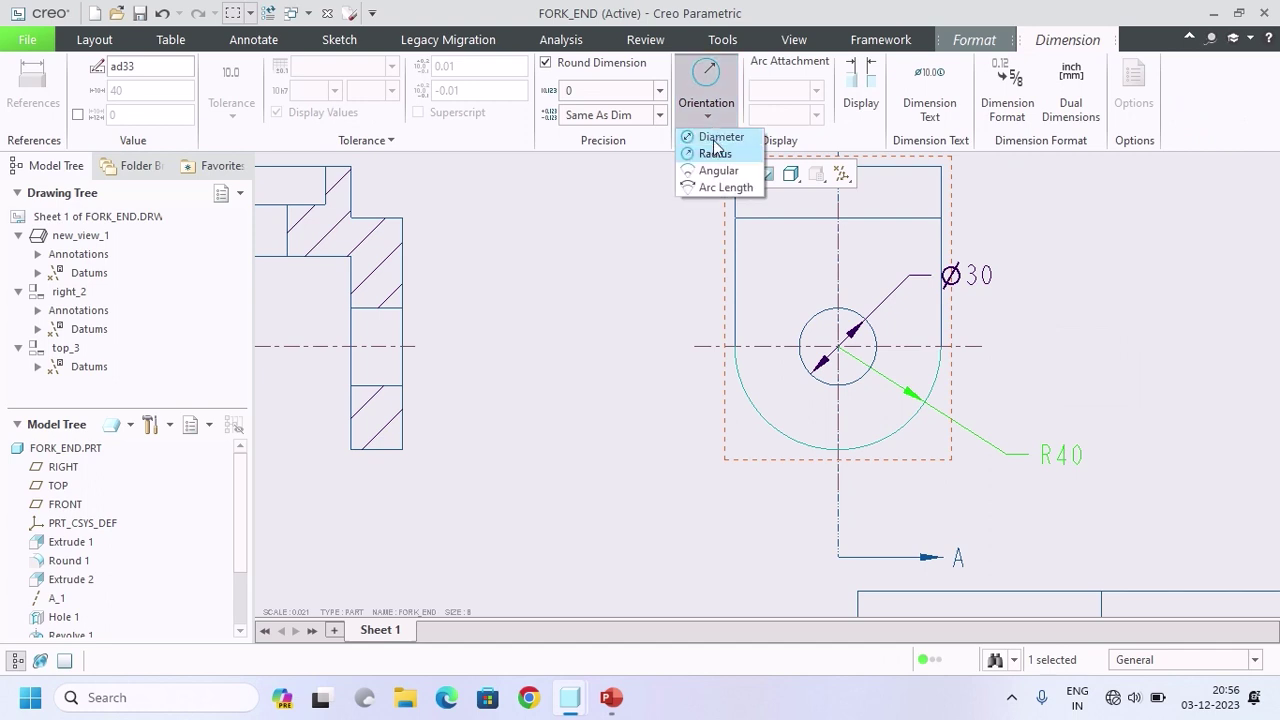
{"action": "left_click", "coordinate": [714, 135]}
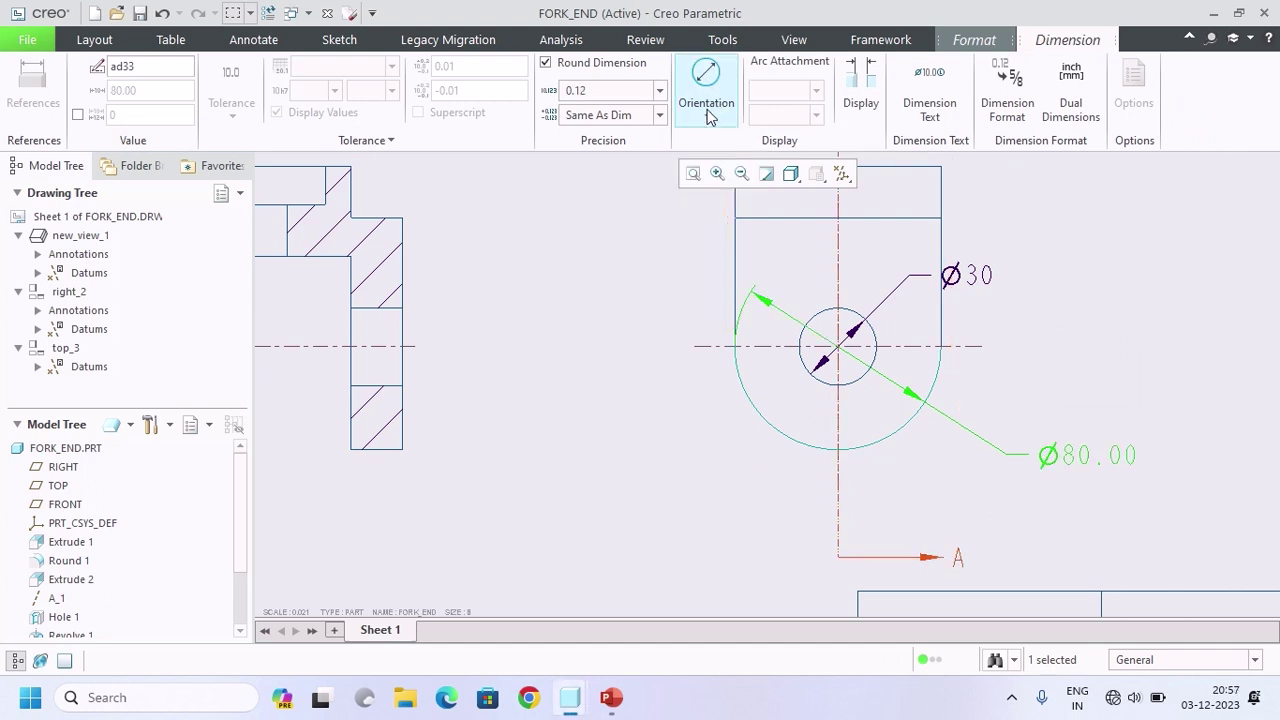
{"action": "left_click", "coordinate": [707, 116]}
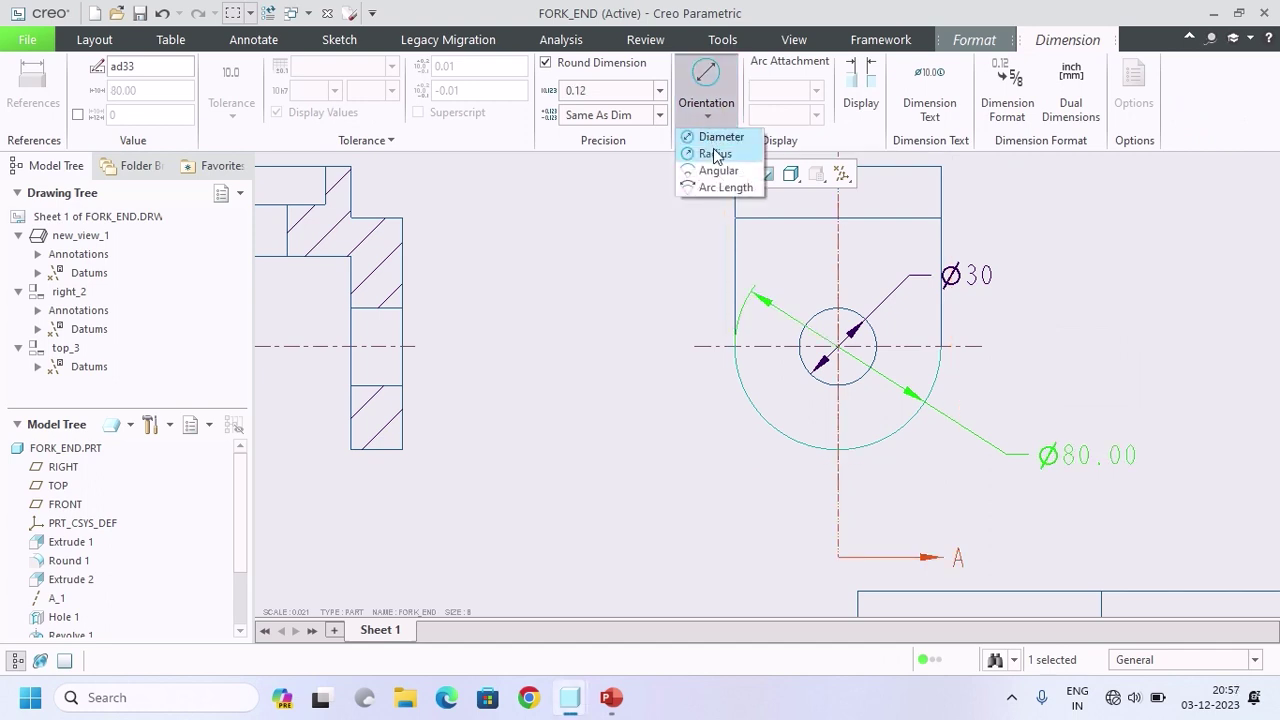
{"action": "left_click", "coordinate": [716, 154]}
{"action": "left_click", "coordinate": [1055, 386]}
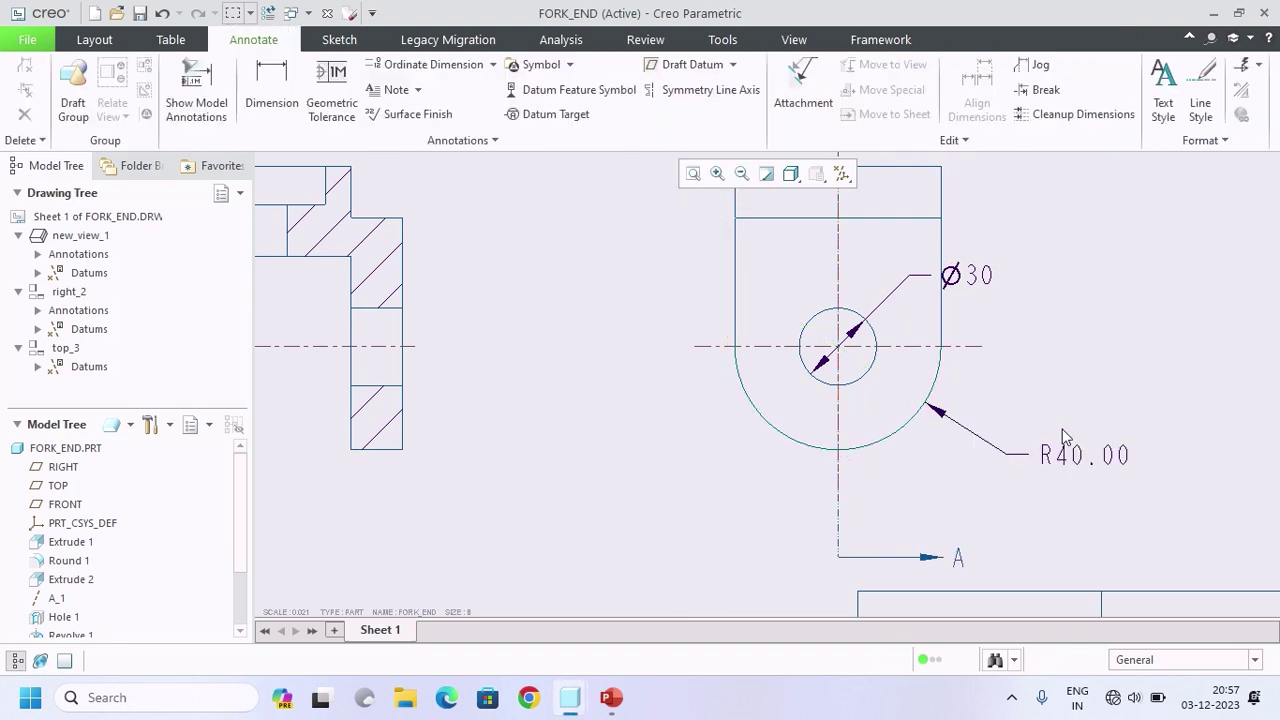
Step: Flip the arrow display of the rounded edge's radius dimension so its leader extends from the arc's center
{"action": "left_click", "coordinate": [1066, 455]}
{"action": "left_click", "coordinate": [1052, 371]}
{"action": "scroll", "coordinate": [843, 358], "scroll_direction": "down", "scroll_amount": 2}
{"action": "scroll", "coordinate": [843, 358], "scroll_direction": "down", "scroll_amount": 1}
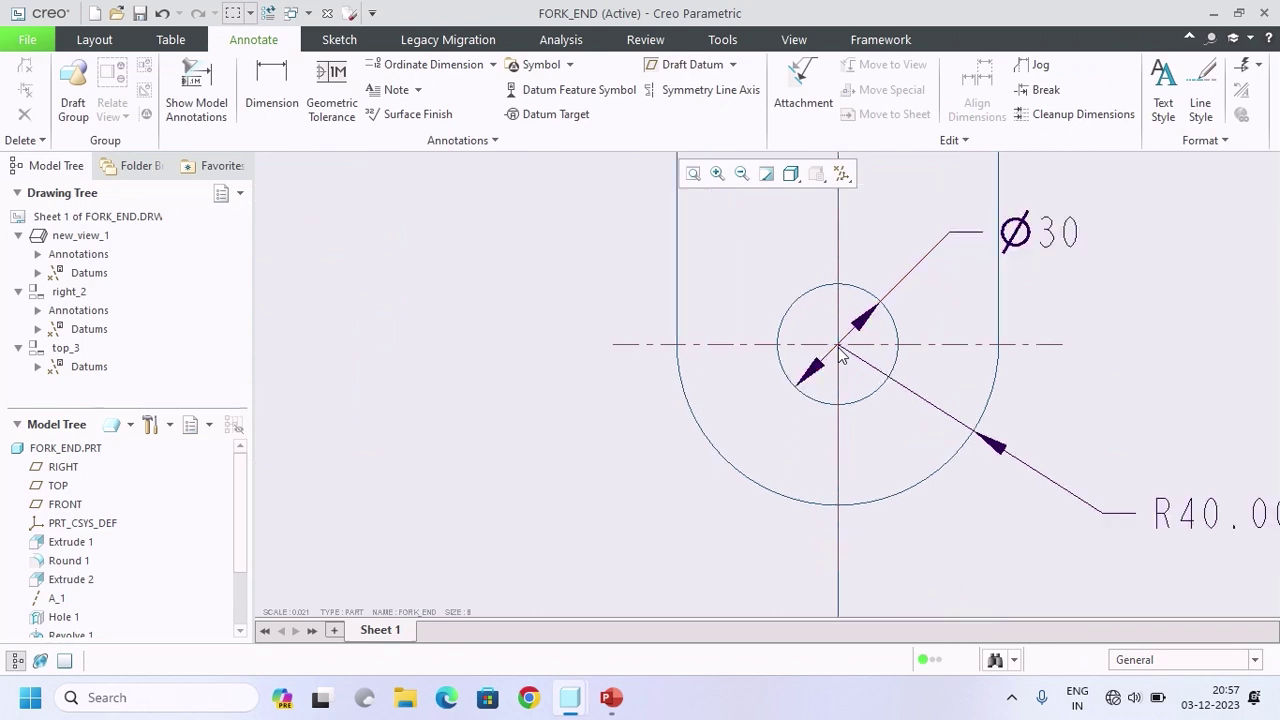
{"action": "scroll", "coordinate": [840, 356], "scroll_direction": "up", "scroll_amount": 3}
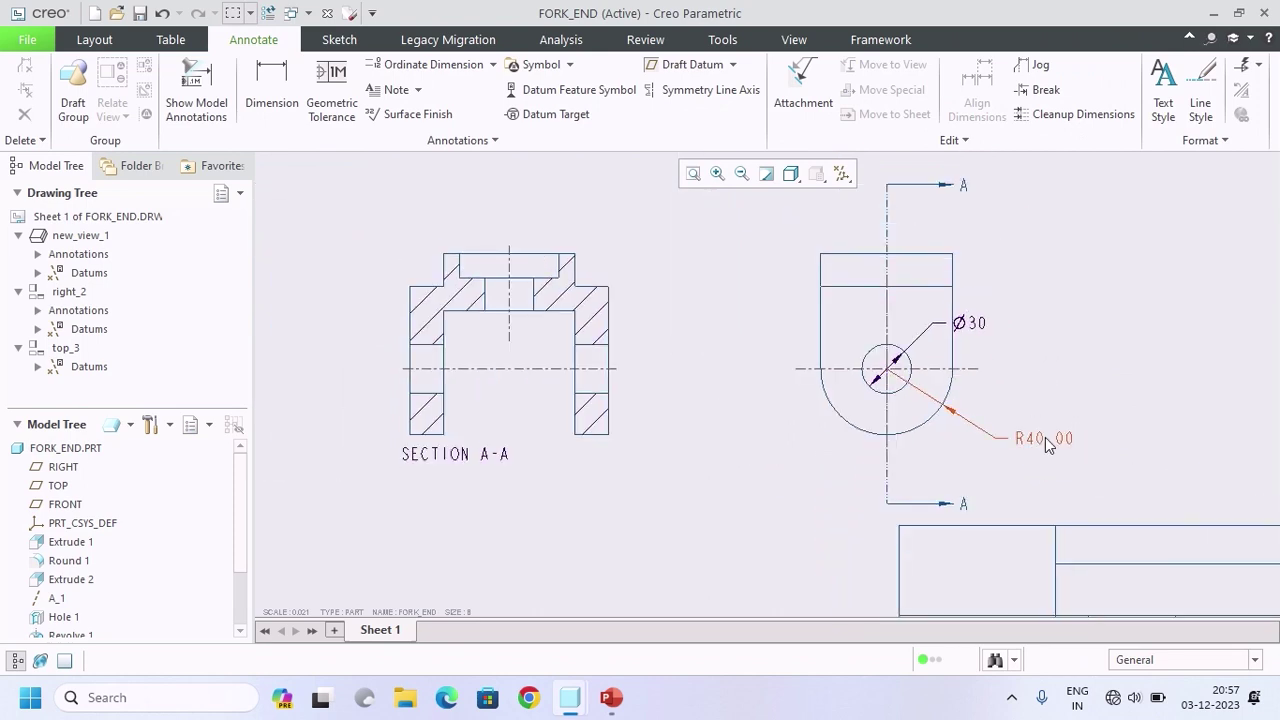
Step: Try the ASME and ISO-above text orientations on the radius dimension and set it to ISO-above-extended
{"action": "left_click", "coordinate": [1045, 440]}
{"action": "left_click", "coordinate": [858, 103]}
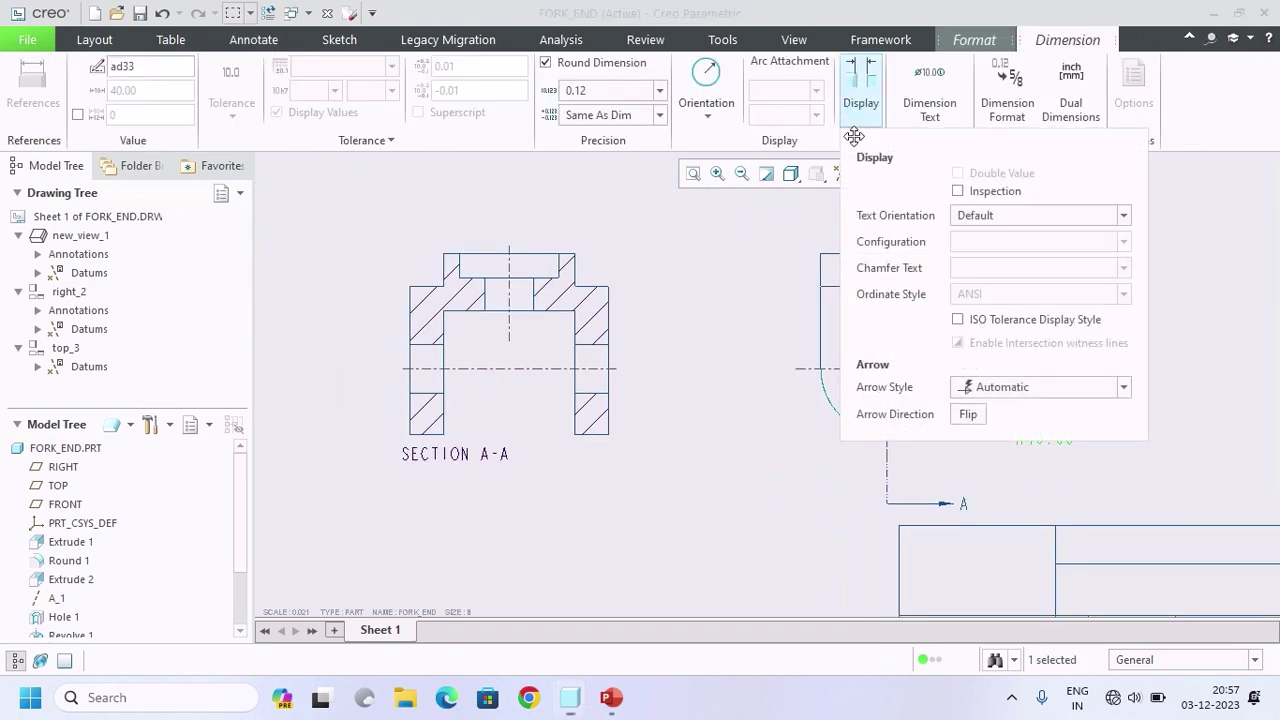
{"action": "scroll", "coordinate": [768, 320], "scroll_direction": "up", "scroll_amount": 2}
{"action": "middle_click_drag", "start_coordinate": [780, 322], "coordinate": [540, 329]}
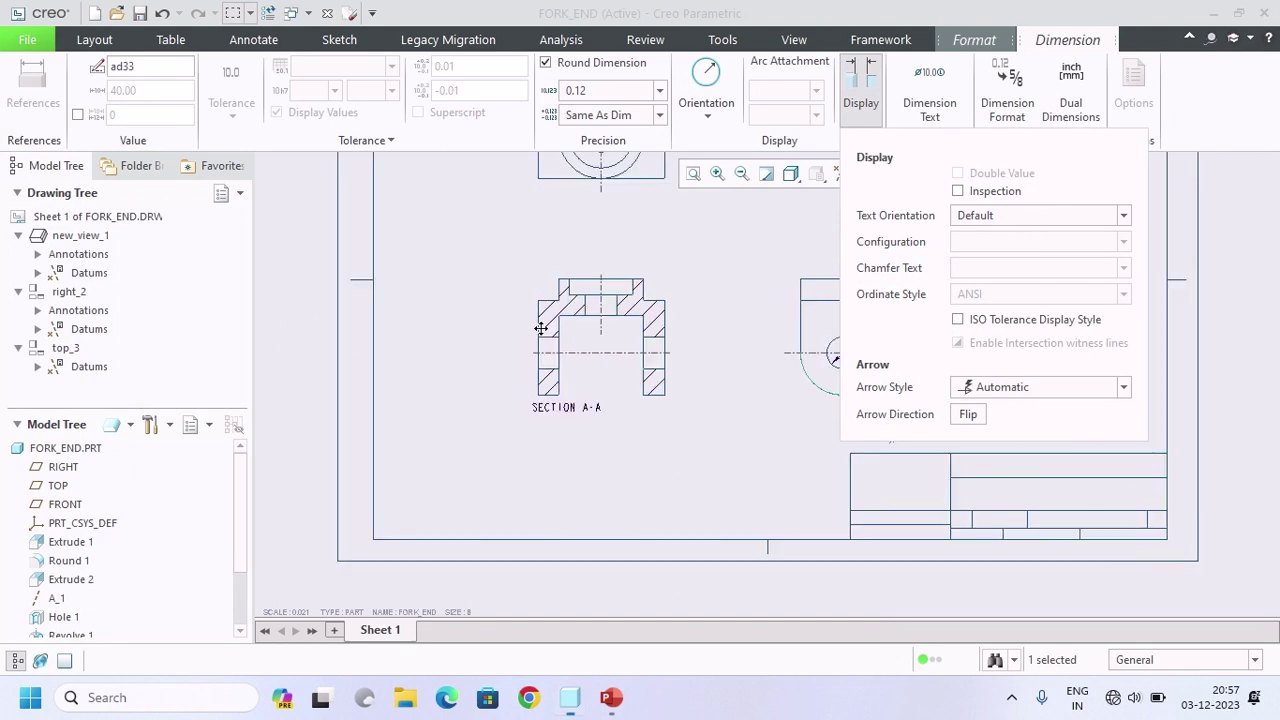
{"action": "scroll", "coordinate": [616, 358], "scroll_direction": "down", "scroll_amount": 4}
{"action": "middle_click_drag", "start_coordinate": [737, 394], "coordinate": [600, 374]}
{"action": "left_click", "coordinate": [1074, 214]}
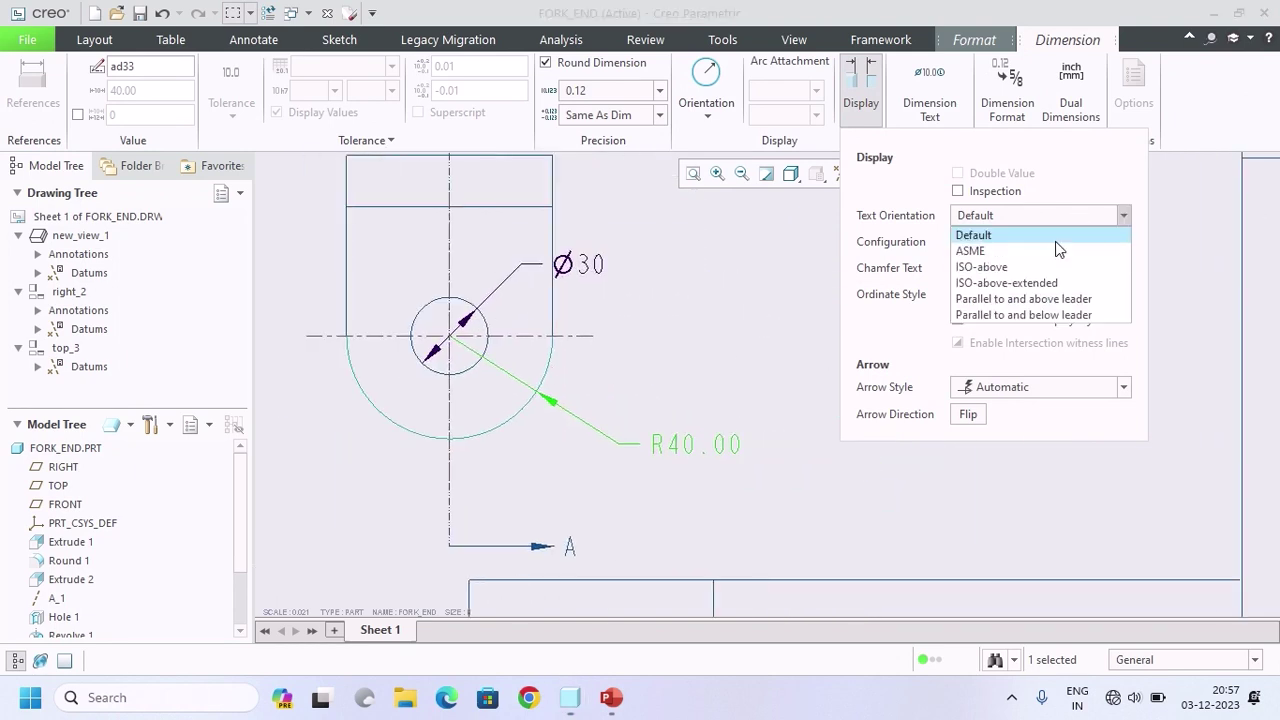
{"action": "left_click", "coordinate": [1008, 249]}
{"action": "left_click", "coordinate": [1029, 214]}
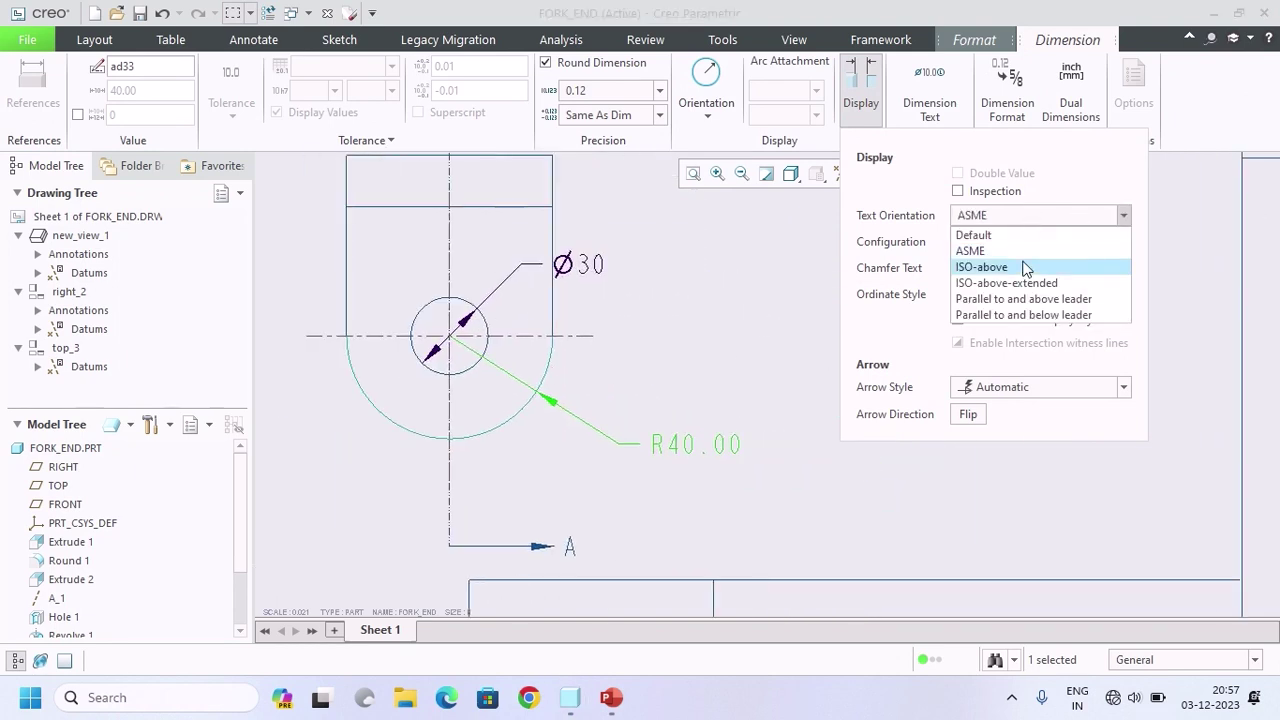
{"action": "left_click", "coordinate": [1028, 263]}
{"action": "left_click", "coordinate": [1050, 215]}
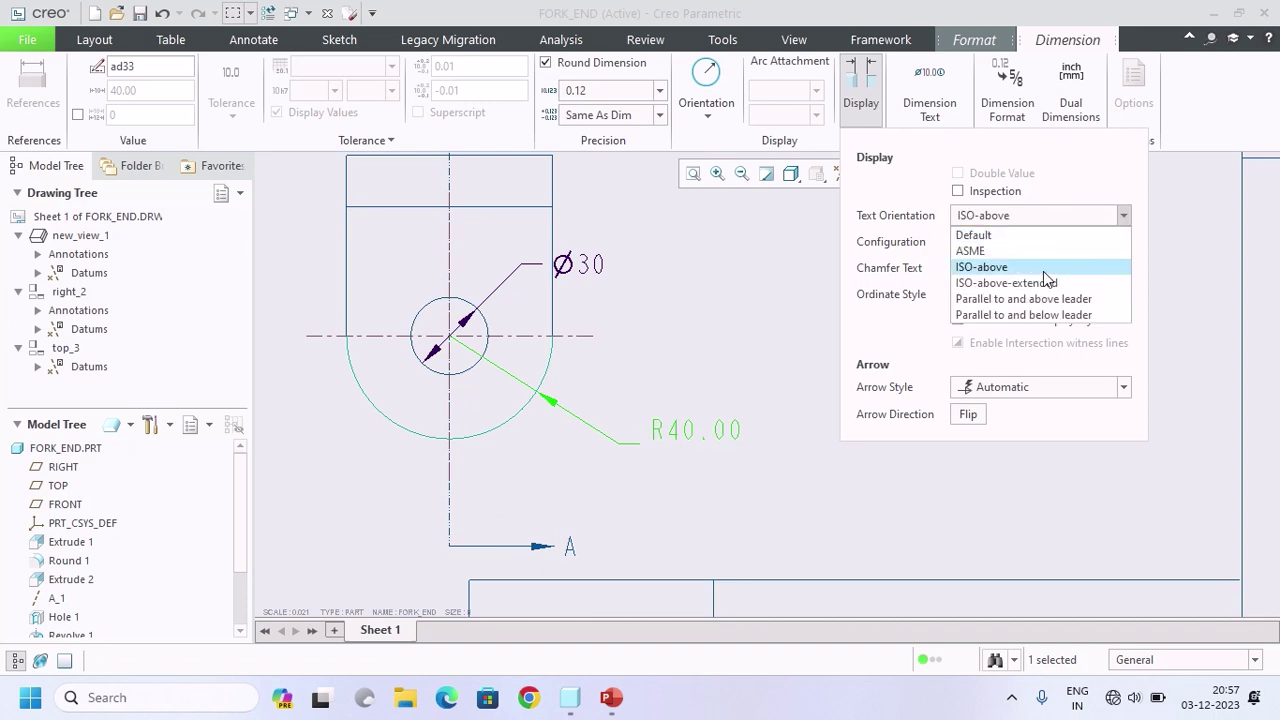
{"action": "left_click", "coordinate": [1020, 286]}
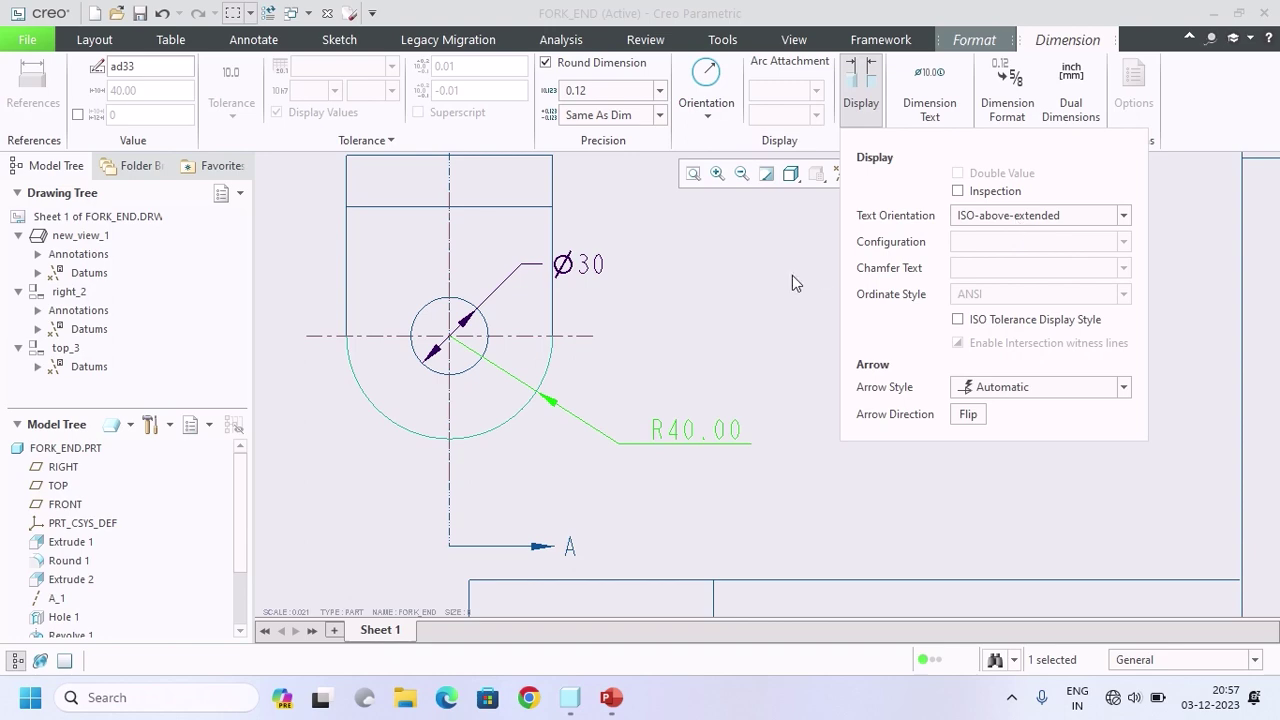
{"action": "left_click", "coordinate": [795, 308]}
{"action": "scroll", "coordinate": [800, 318], "scroll_direction": "up", "scroll_amount": 2}
{"action": "middle_click_drag", "start_coordinate": [800, 318], "coordinate": [932, 323]}
Step: Set the precision of the radius dimension on the right side view to 0 decimal places
{"action": "left_click", "coordinate": [868, 390]}
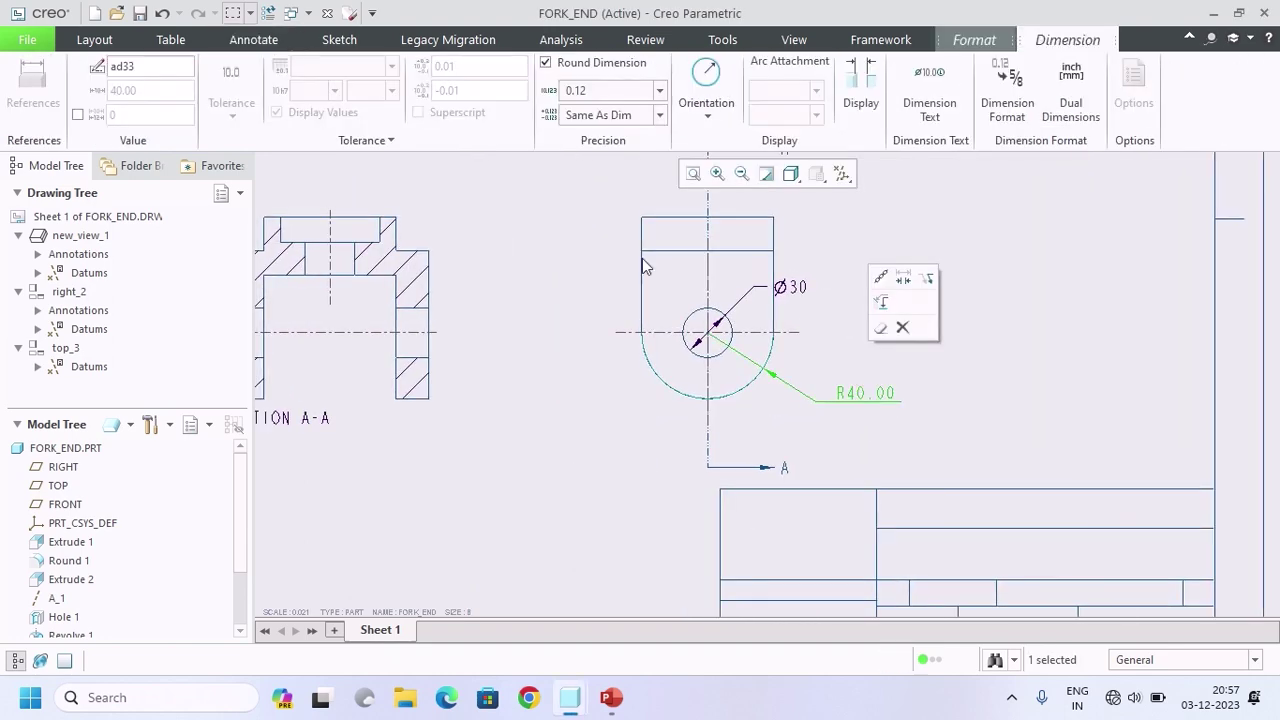
{"action": "left_click", "coordinate": [660, 90]}
{"action": "left_click", "coordinate": [585, 106]}
{"action": "scroll", "coordinate": [1061, 435], "scroll_direction": "down", "scroll_amount": 2}
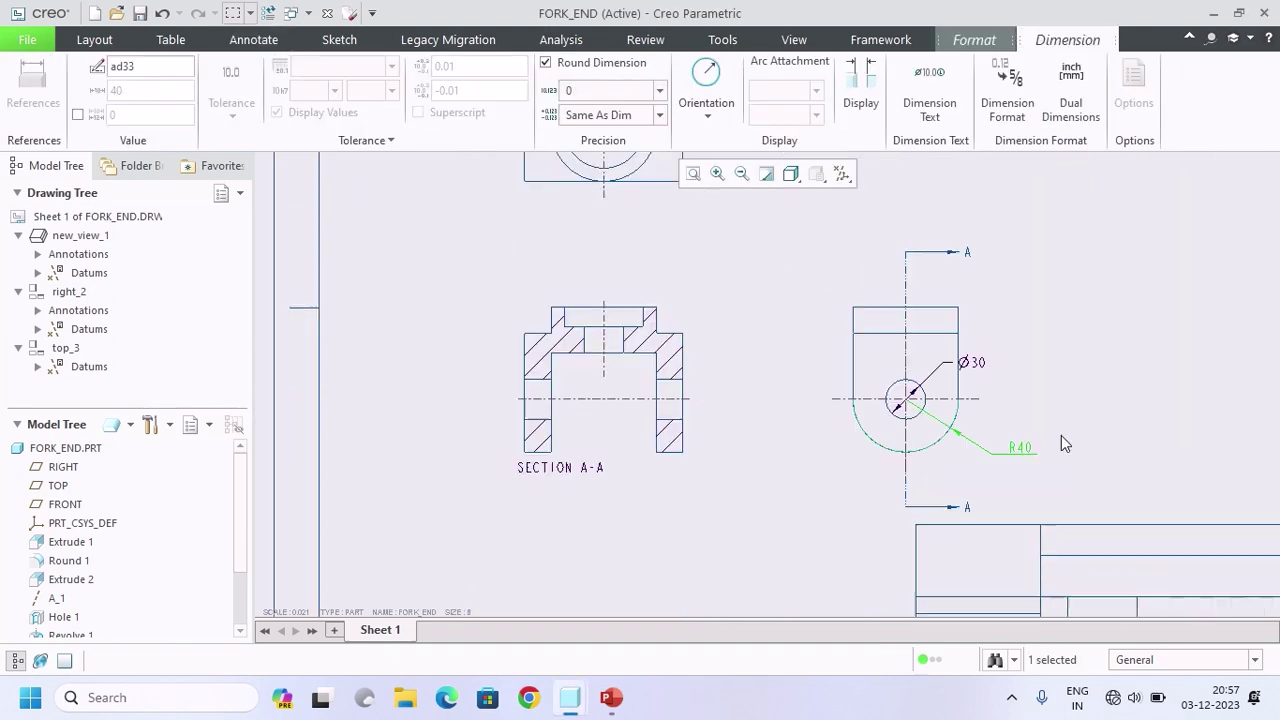
Step: Set the text orientation of the Ø30 hole dimension on the right side view to ISO-above-extended
{"action": "scroll", "coordinate": [1009, 382], "scroll_direction": "up", "scroll_amount": 2}
{"action": "left_click", "coordinate": [997, 381]}
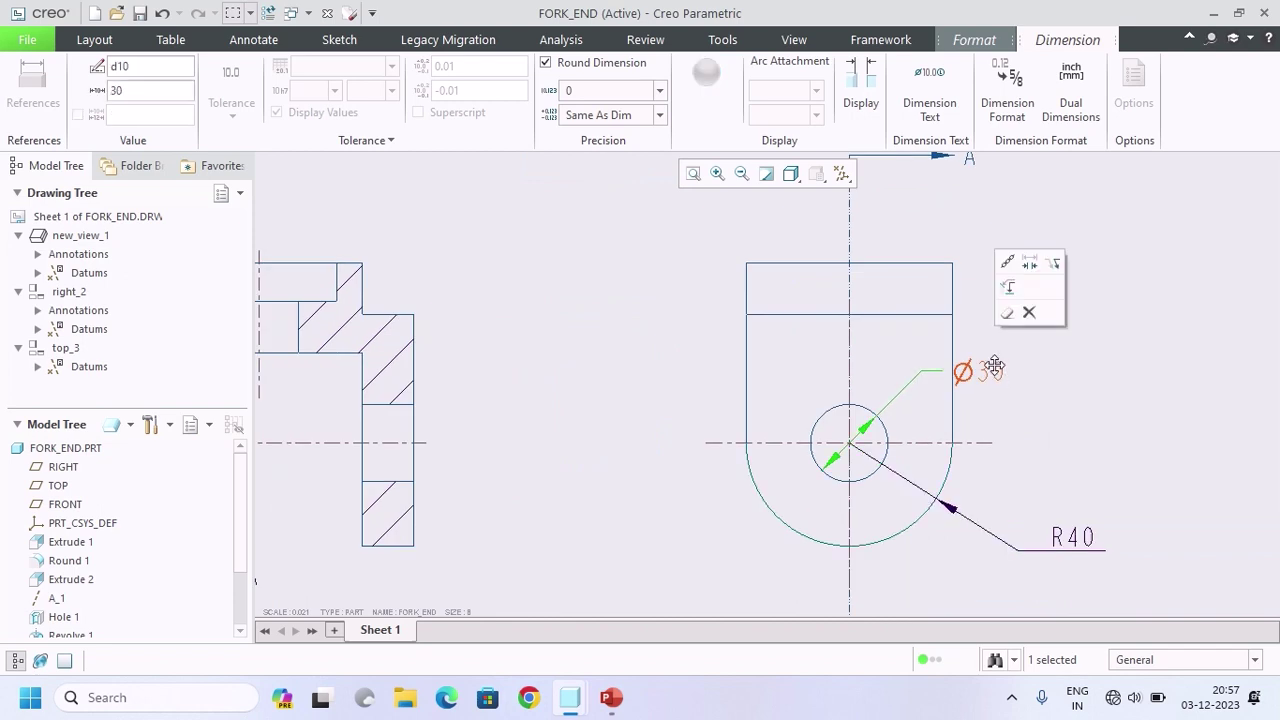
{"action": "left_click", "coordinate": [860, 92]}
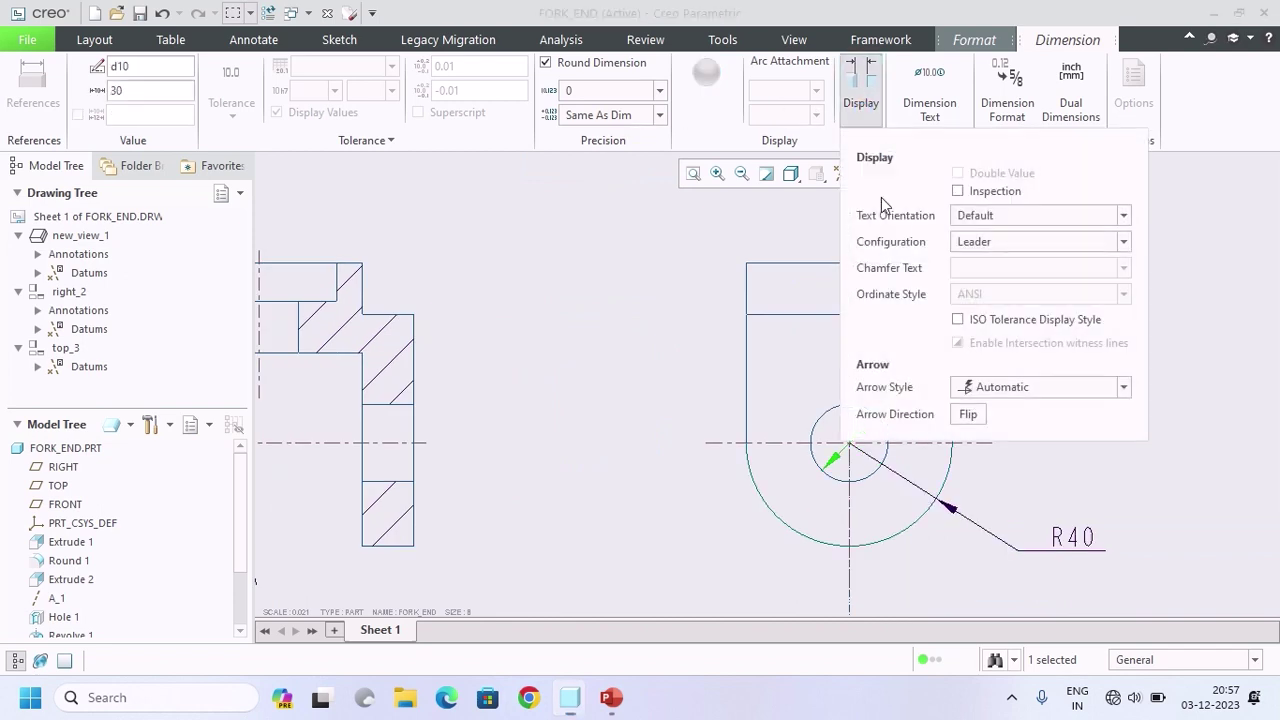
{"action": "left_click", "coordinate": [999, 215]}
{"action": "left_click", "coordinate": [1011, 284]}
{"action": "scroll", "coordinate": [1077, 453], "scroll_direction": "down", "scroll_amount": 1}
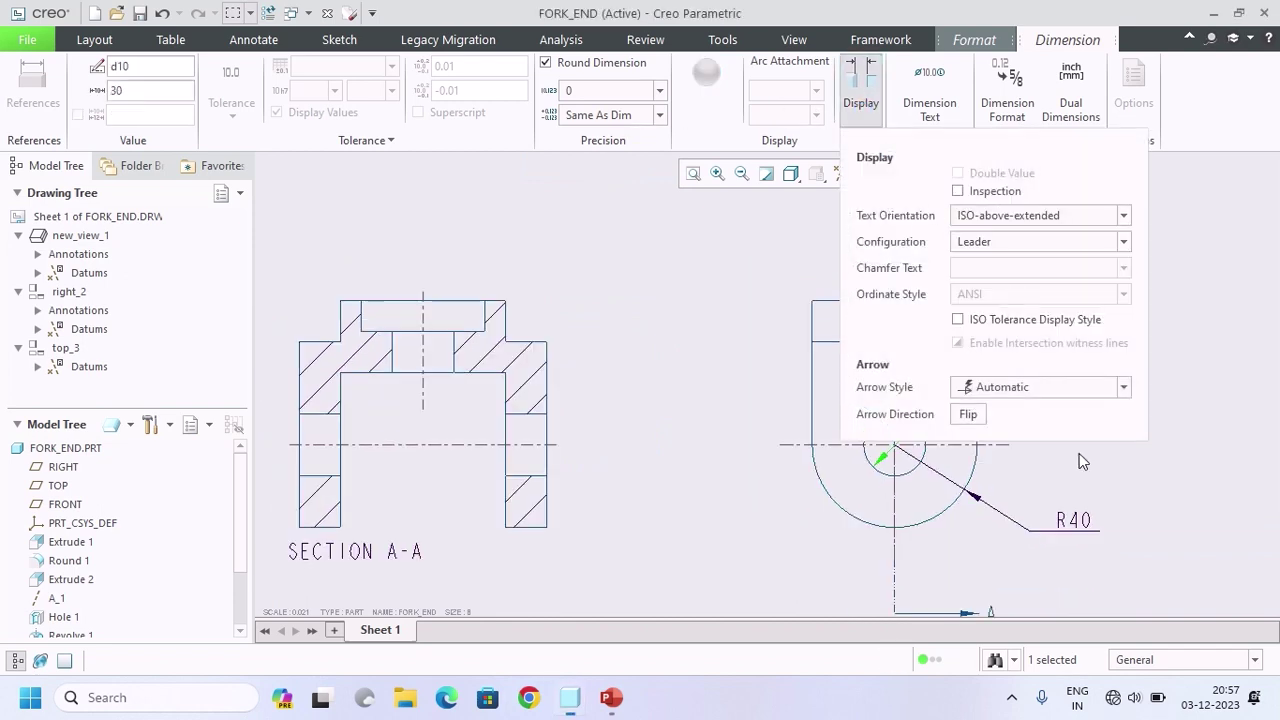
{"action": "left_click", "coordinate": [1079, 453]}
Step: Move the Ø30 hole dimension below the horizontal center line, just above the R40 dimension
{"action": "scroll", "coordinate": [1079, 453], "scroll_direction": "down", "scroll_amount": 1}
{"action": "middle_click_drag", "start_coordinate": [1079, 453], "coordinate": [960, 388]}
{"action": "left_click", "coordinate": [903, 324]}
{"action": "left_click_drag", "start_coordinate": [903, 324], "coordinate": [946, 416]}
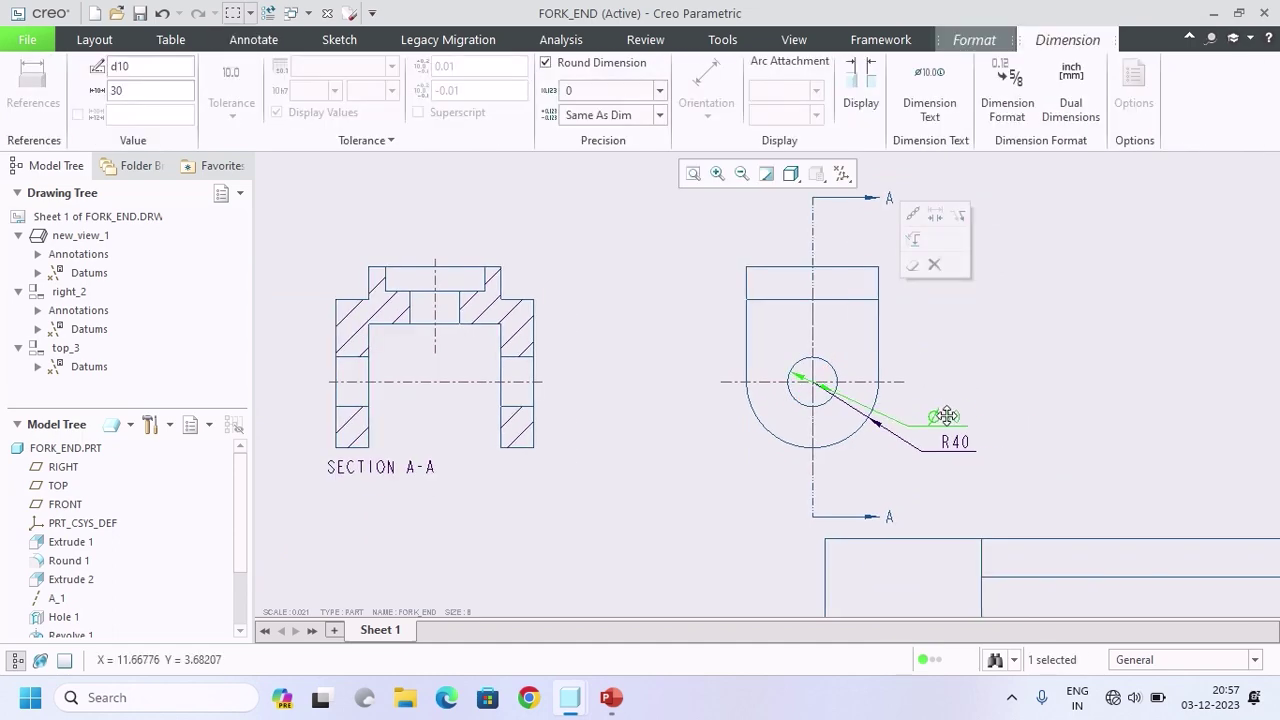
{"action": "left_click", "coordinate": [986, 418]}
{"action": "scroll", "coordinate": [963, 426], "scroll_direction": "down", "scroll_amount": 2}
{"action": "middle_click_drag", "start_coordinate": [963, 426], "coordinate": [997, 394]}
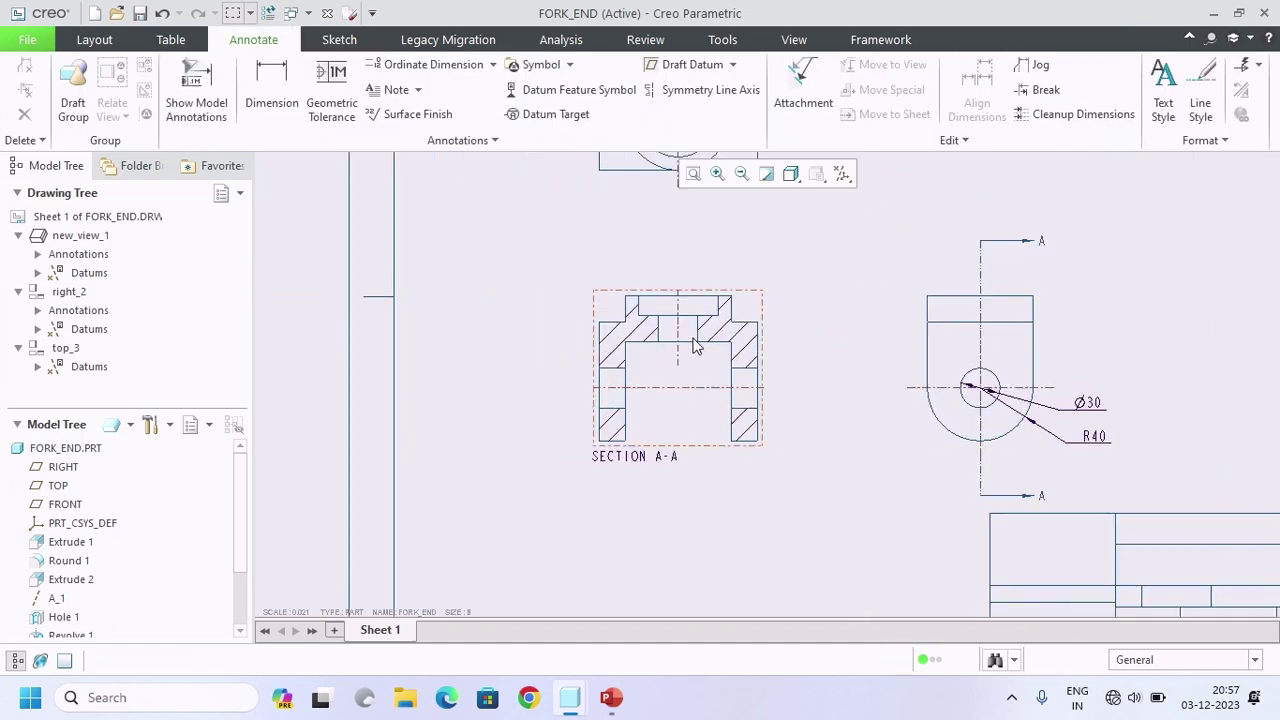
Step: Show the 80, Ø80, 20, 35 and 15.00 model dimensions on the section A-A view
{"action": "scroll", "coordinate": [680, 350], "scroll_direction": "up", "scroll_amount": 2}
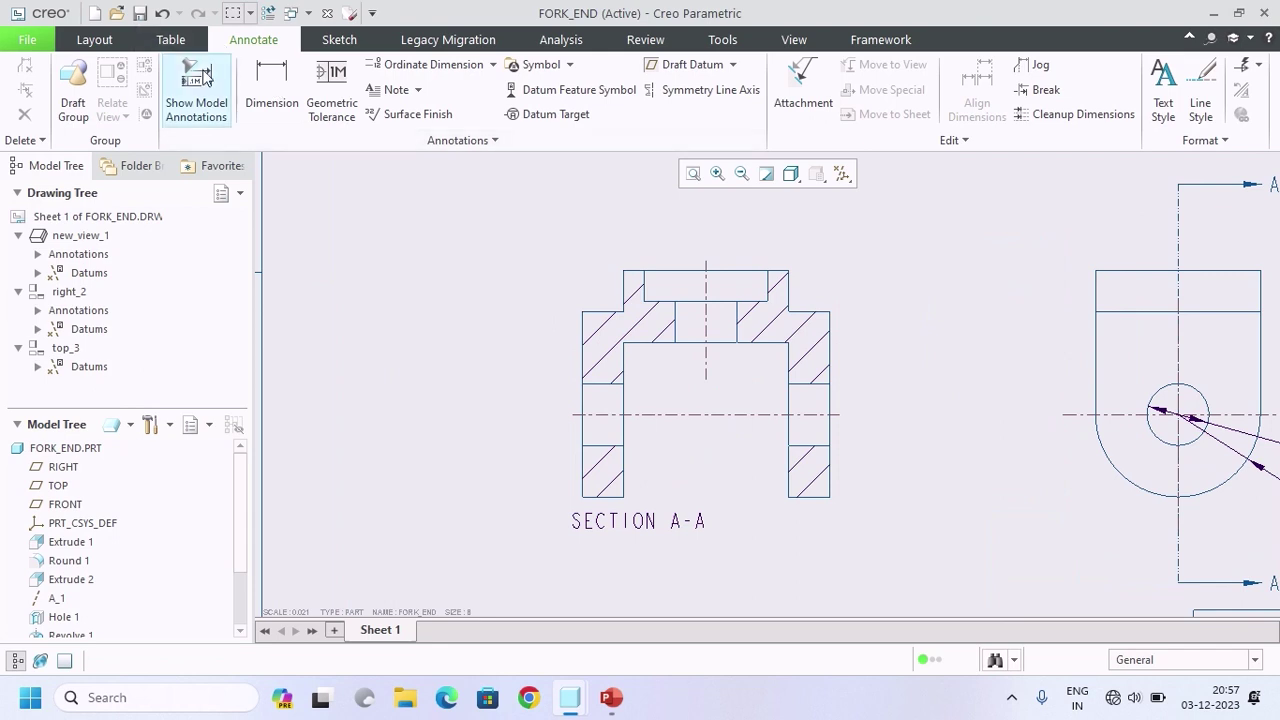
{"action": "left_click", "coordinate": [198, 80]}
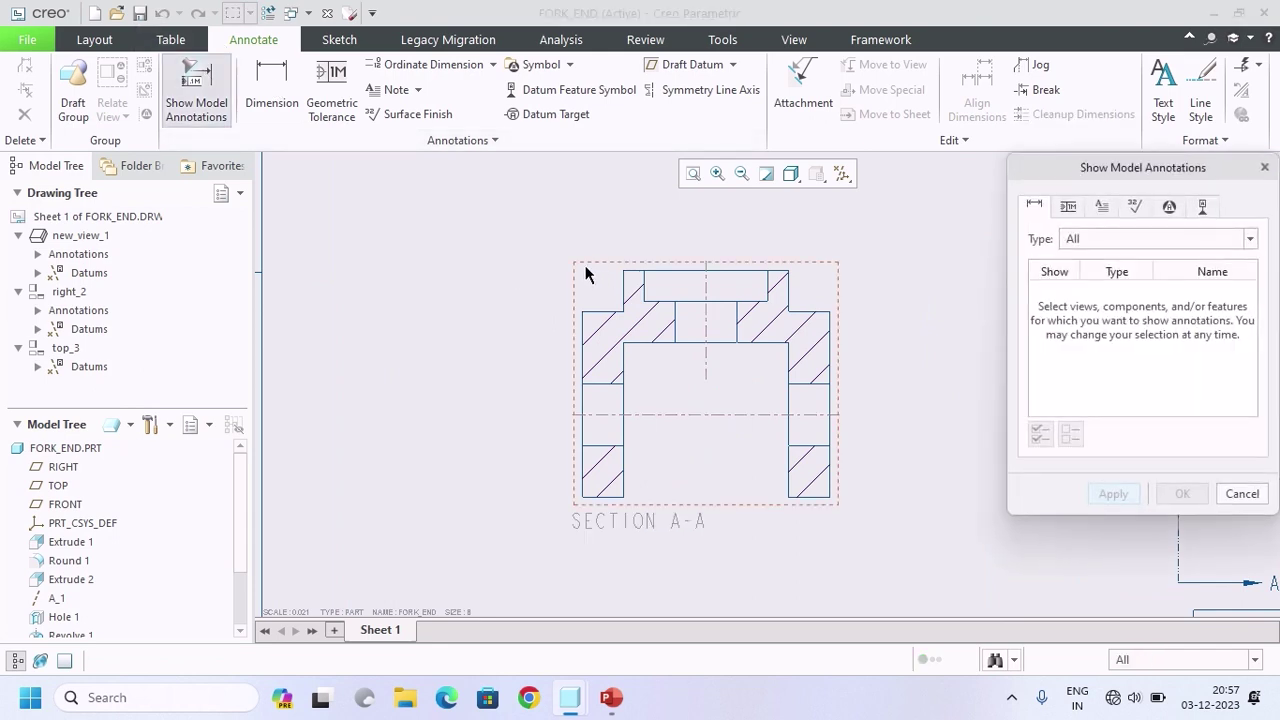
{"action": "left_click", "coordinate": [586, 274]}
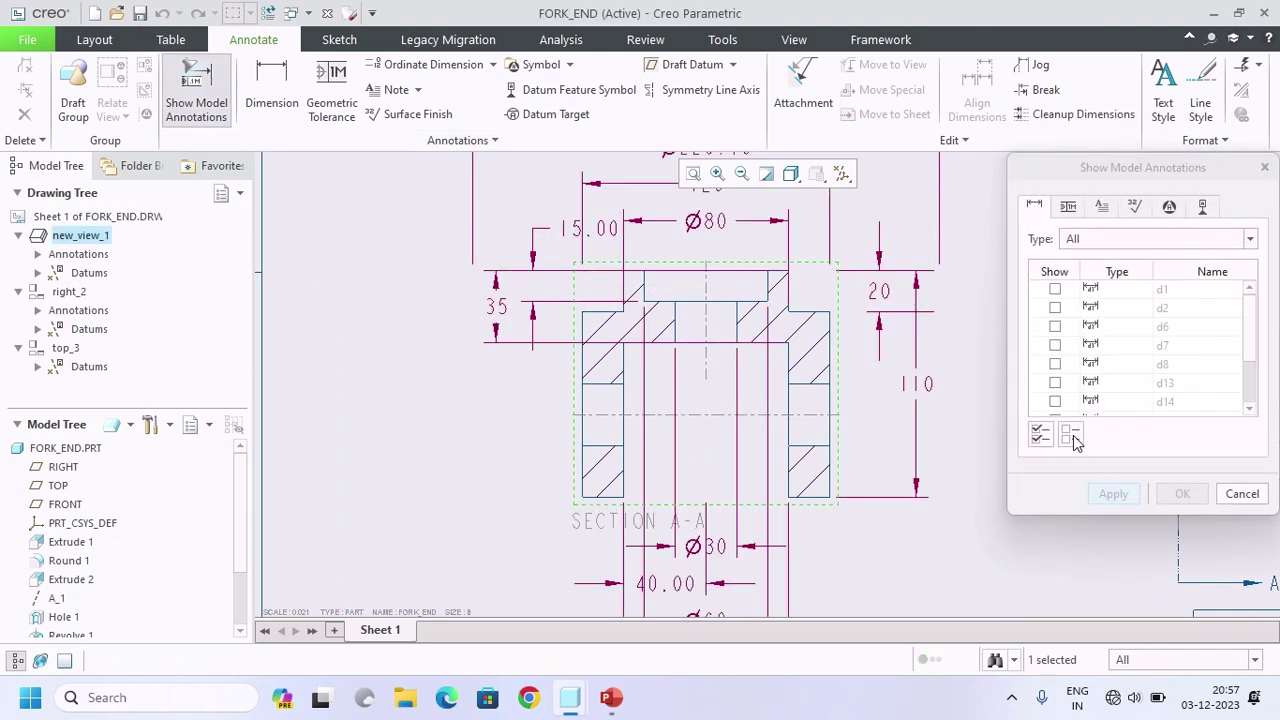
{"action": "scroll", "coordinate": [600, 445], "scroll_direction": "down", "scroll_amount": 2}
{"action": "scroll", "coordinate": [665, 505], "scroll_direction": "up", "scroll_amount": 2}
{"action": "left_click", "coordinate": [659, 488]}
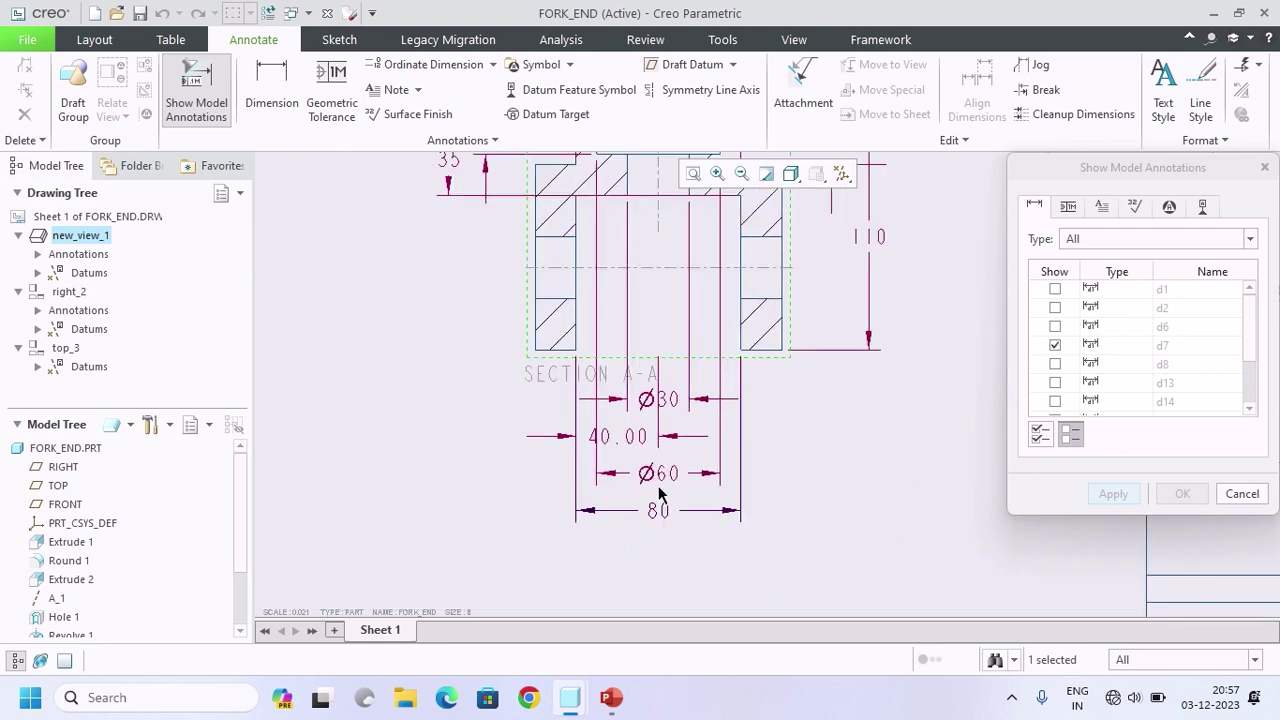
{"action": "scroll", "coordinate": [659, 490], "scroll_direction": "down", "scroll_amount": 2}
{"action": "left_click", "coordinate": [667, 310]}
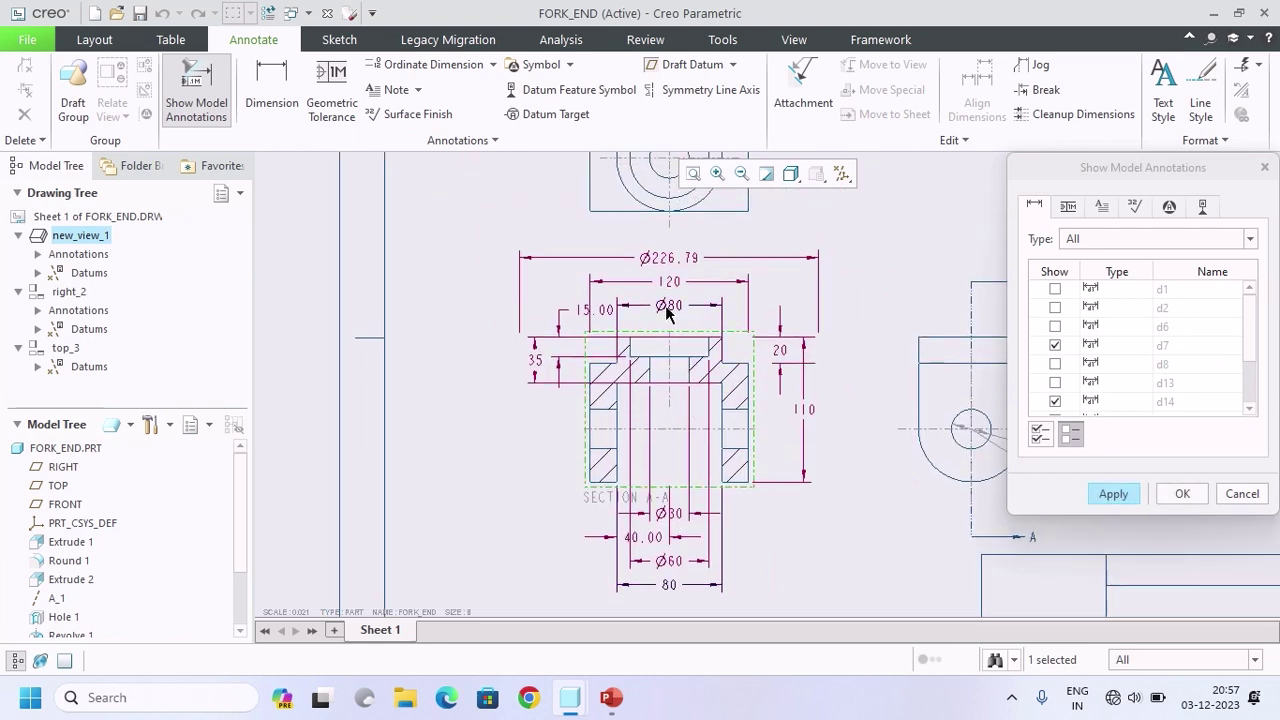
{"action": "left_click", "coordinate": [781, 352]}
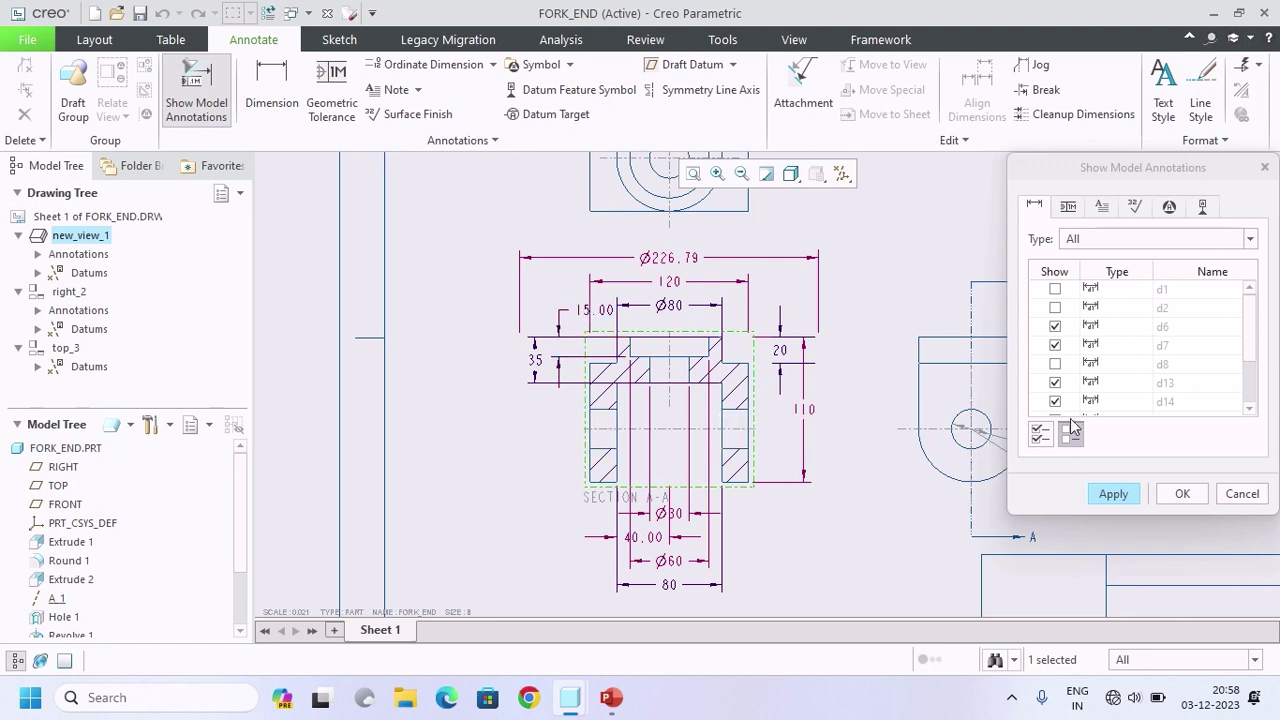
{"action": "left_click", "coordinate": [1113, 494]}
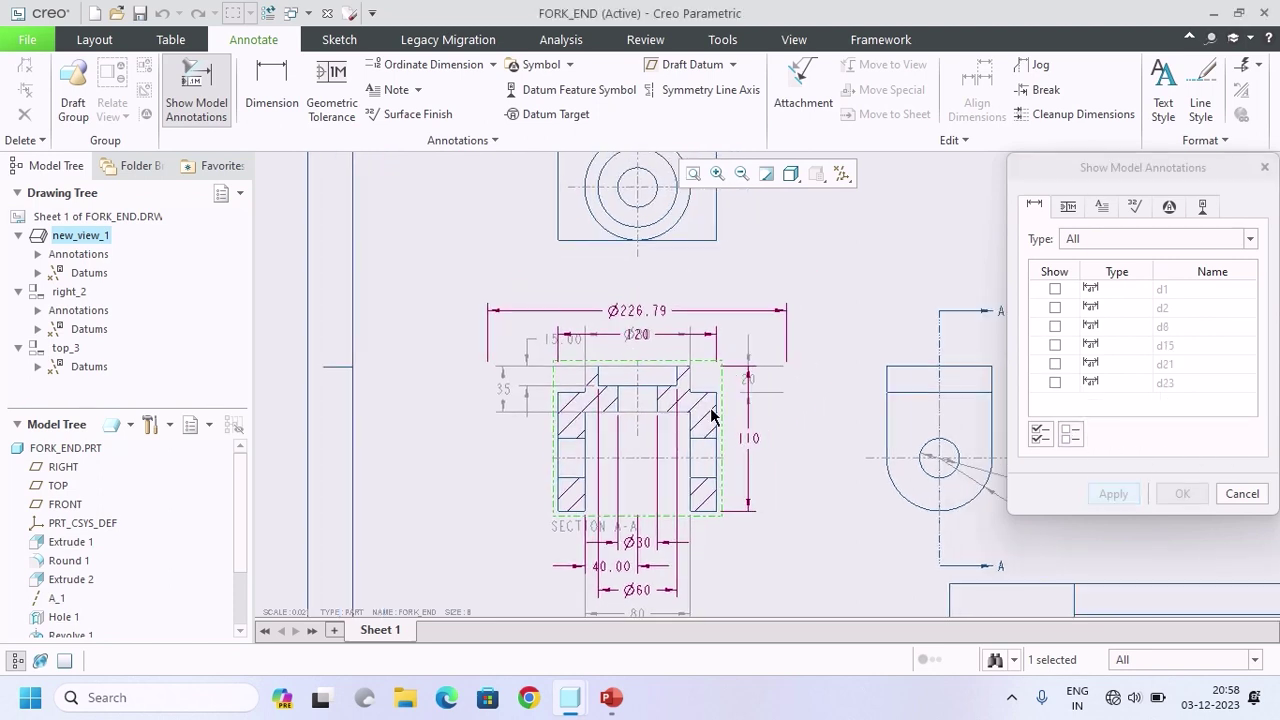
{"action": "left_click", "coordinate": [1240, 494]}
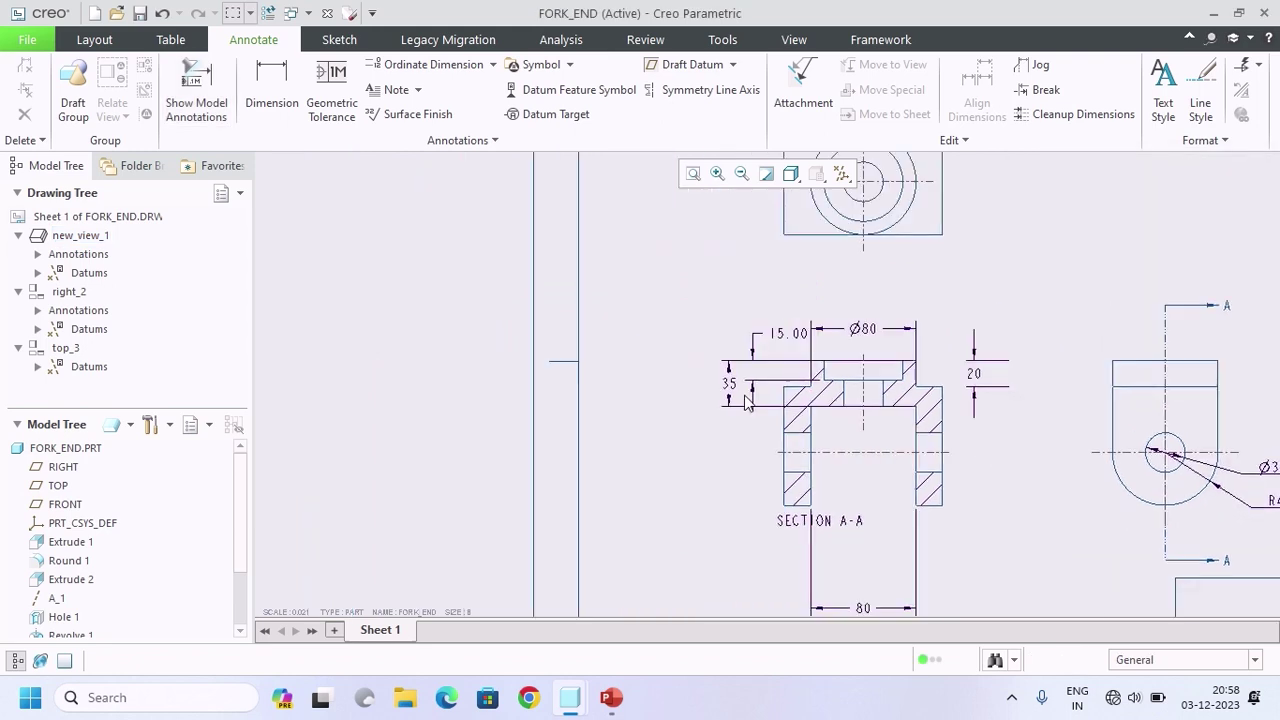
Step: Move the 35 and 15.00 dimensions farther away from the section view and raise the Ø80 dimension higher above it
{"action": "left_click", "coordinate": [725, 383]}
{"action": "mouse_move", "coordinate": [734, 380]}
{"action": "left_mouse_down"}
{"action": "mouse_move", "coordinate": [697, 374]}
{"action": "mouse_move", "coordinate": [702, 345]}
{"action": "left_mouse_up"}
{"action": "left_click", "coordinate": [732, 350]}
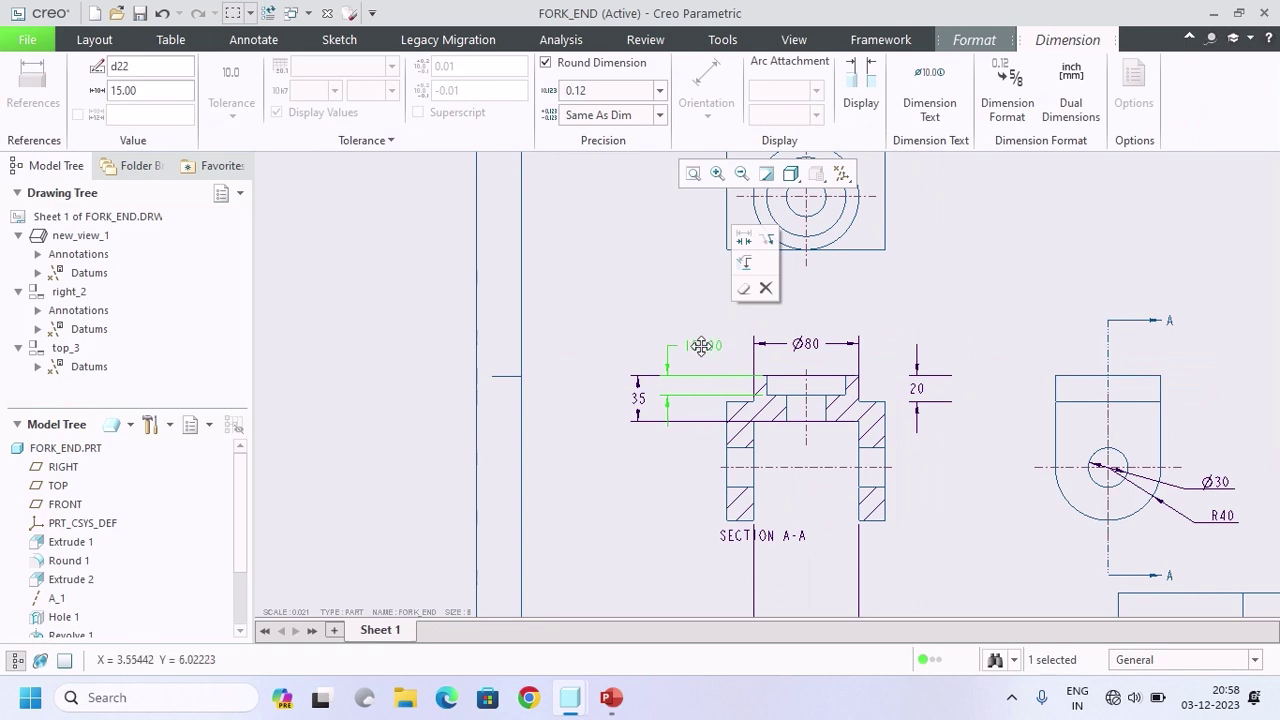
{"action": "left_click", "coordinate": [806, 344]}
{"action": "left_click_drag", "start_coordinate": [806, 344], "coordinate": [806, 323]}
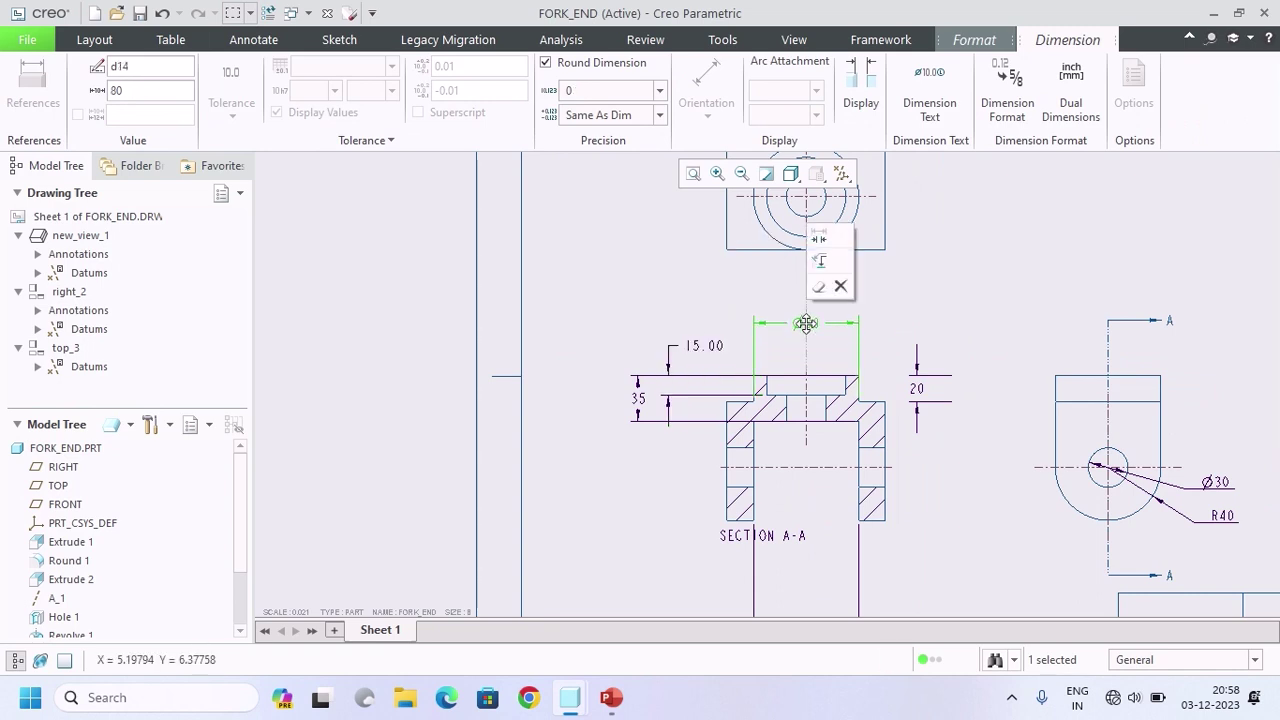
Step: Shorten both witness lines of the 20 dimension on the section view so they end at the part's outer edges
{"action": "left_click", "coordinate": [916, 386]}
{"action": "left_click_drag", "start_coordinate": [951, 378], "coordinate": [858, 378]}
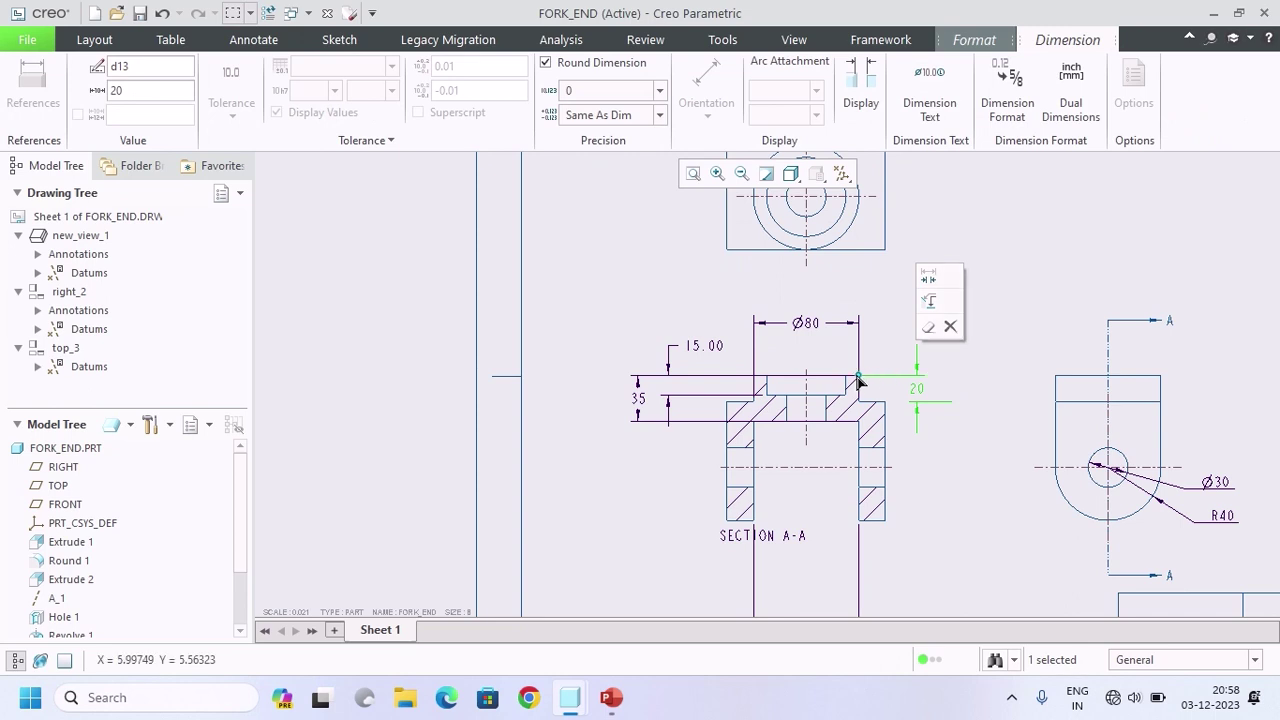
{"action": "left_click_drag", "start_coordinate": [952, 404], "coordinate": [894, 408]}
{"action": "left_click", "coordinate": [968, 396]}
{"action": "middle_click_drag", "start_coordinate": [968, 396], "coordinate": [925, 401]}
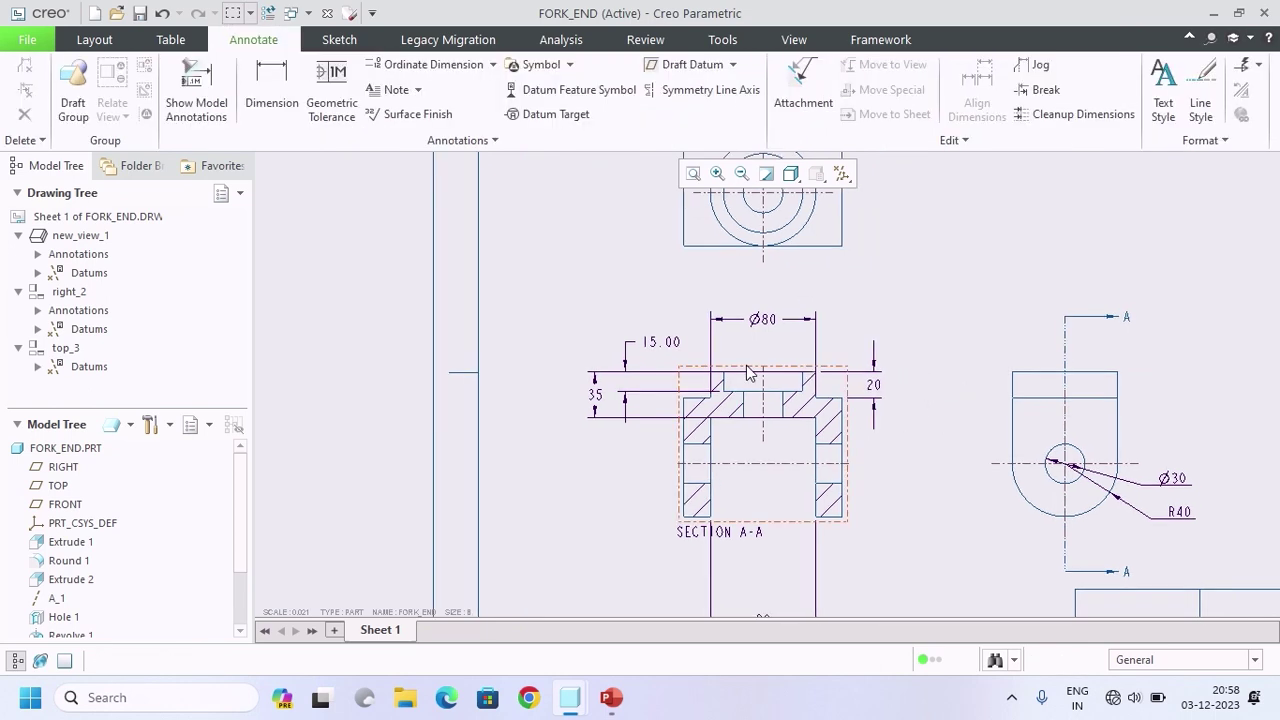
Step: Move the 80 dimension just below the fork arms and place the SECTION A-A label centered beneath it
{"action": "middle_click_drag", "start_coordinate": [715, 535], "coordinate": [608, 392]}
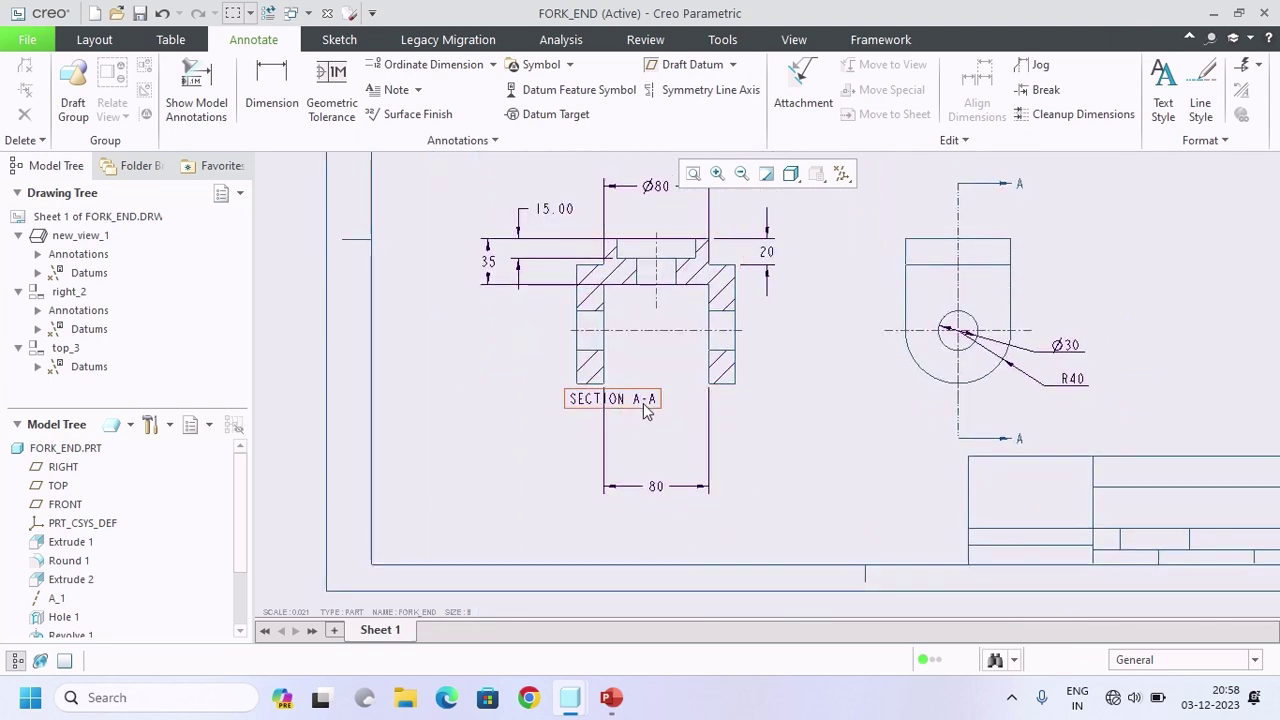
{"action": "left_click", "coordinate": [638, 392]}
{"action": "left_click_drag", "start_coordinate": [638, 392], "coordinate": [567, 435]}
{"action": "left_click", "coordinate": [655, 490]}
{"action": "left_click_drag", "start_coordinate": [655, 490], "coordinate": [657, 408]}
{"action": "left_click", "coordinate": [786, 420]}
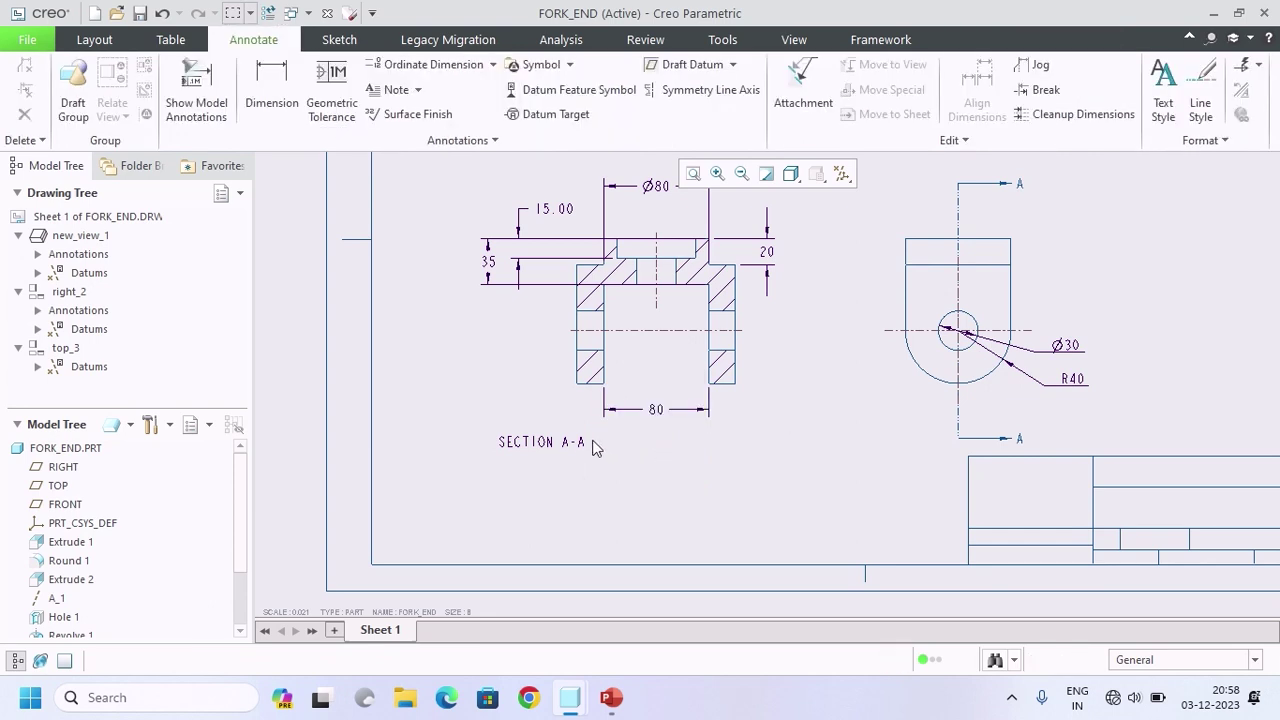
{"action": "left_click", "coordinate": [562, 432]}
{"action": "left_click_drag", "start_coordinate": [562, 432], "coordinate": [683, 444]}
{"action": "left_click", "coordinate": [768, 408]}
{"action": "middle_click_drag", "start_coordinate": [768, 408], "coordinate": [781, 497]}
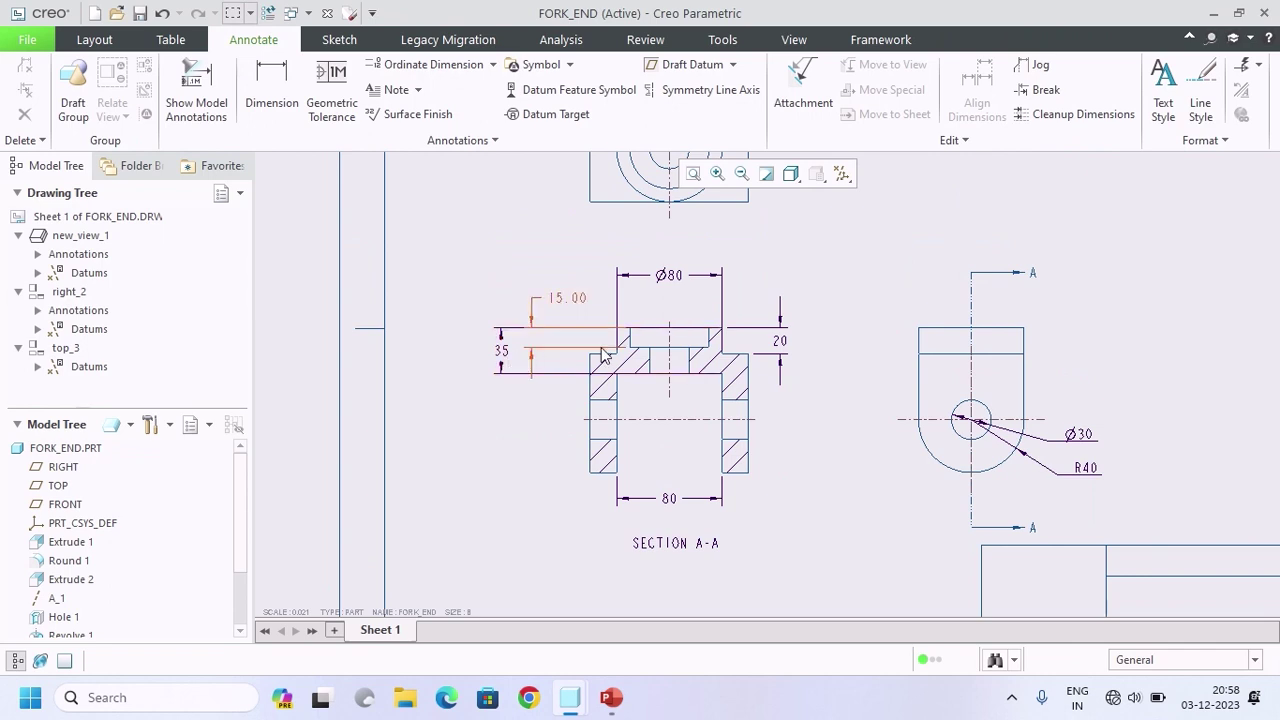
Step: Set the text orientation of all five section view dimensions to Parallel to and above leader
{"action": "left_click", "coordinate": [502, 355]}
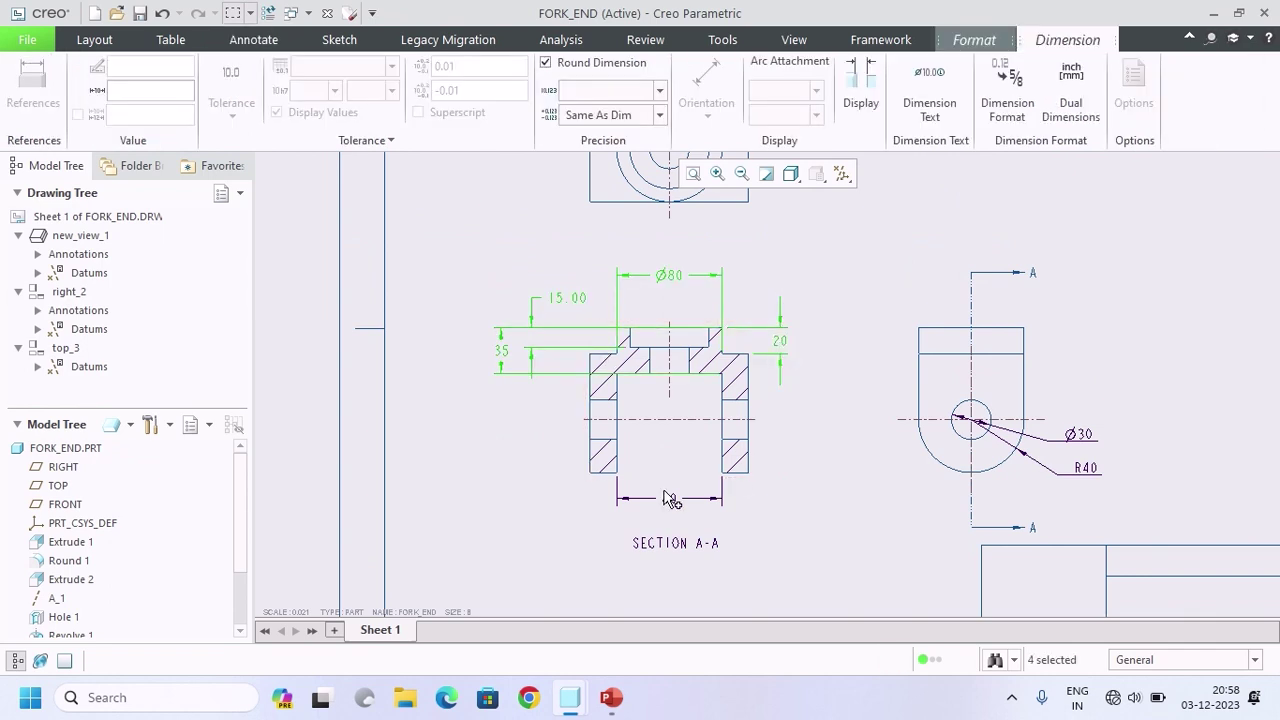
{"action": "left_click", "coordinate": [861, 85]}
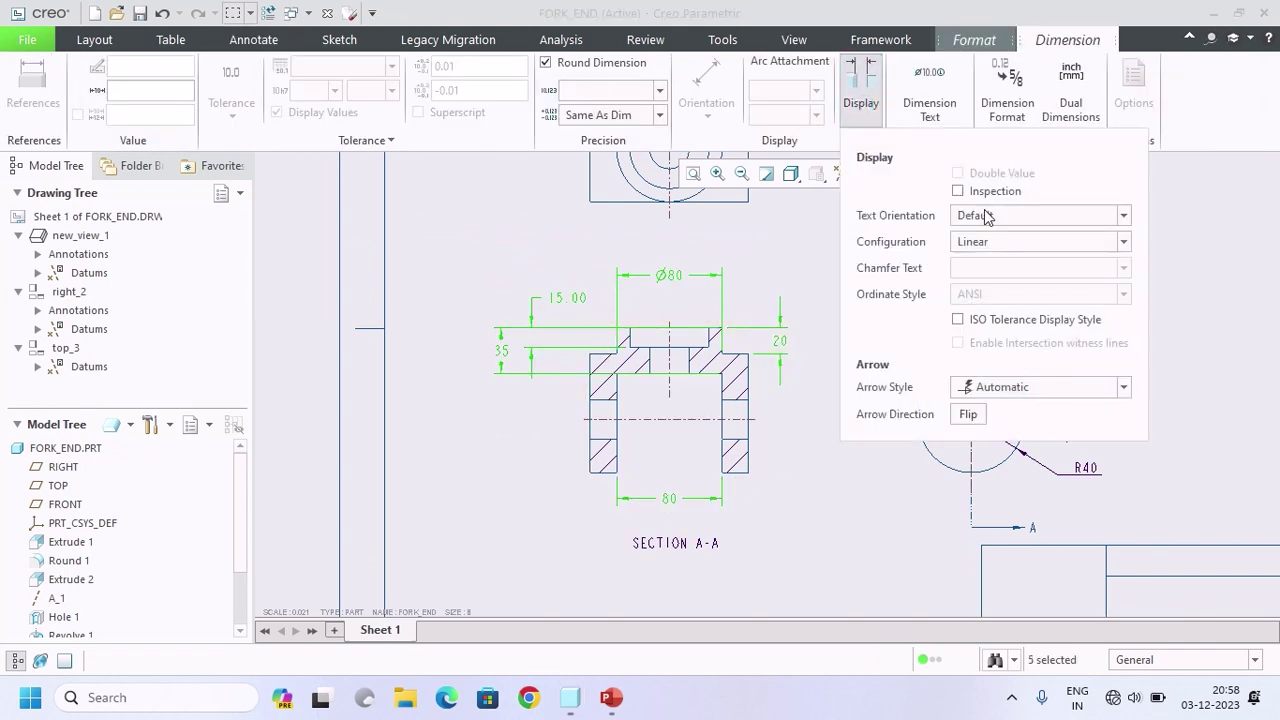
{"action": "left_click", "coordinate": [990, 216]}
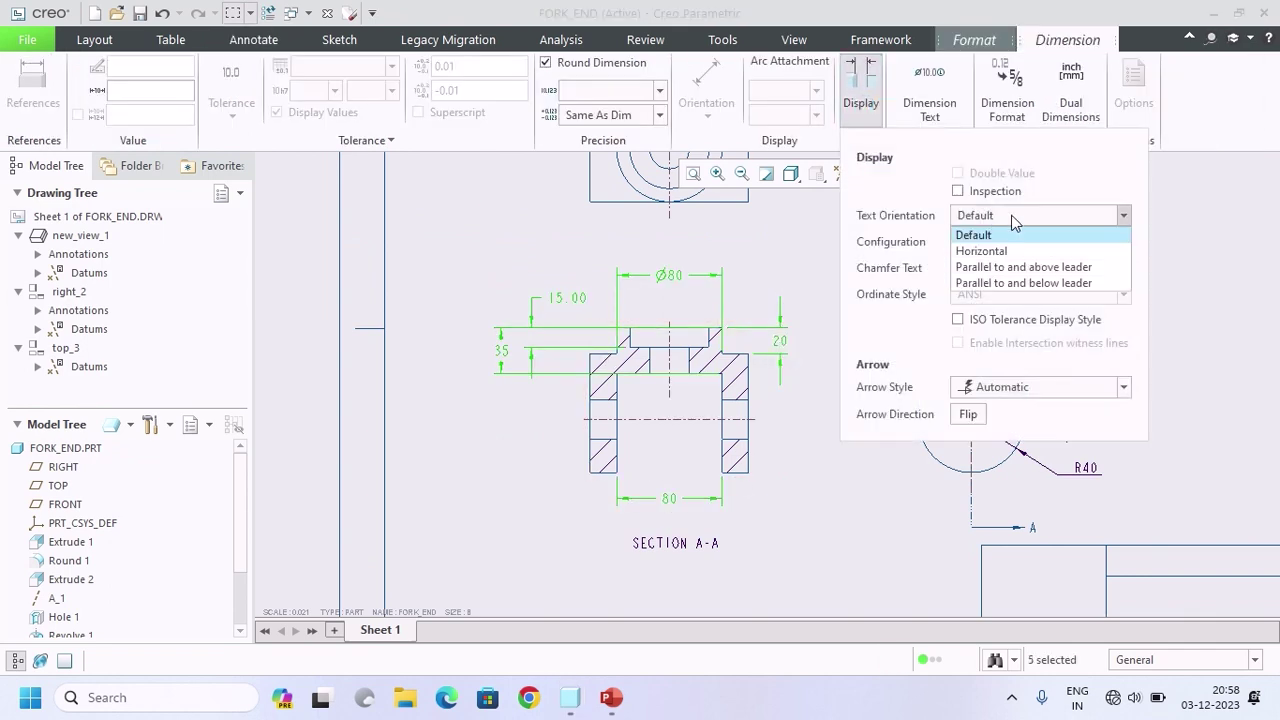
{"action": "left_click", "coordinate": [988, 267]}
{"action": "left_click", "coordinate": [788, 264]}
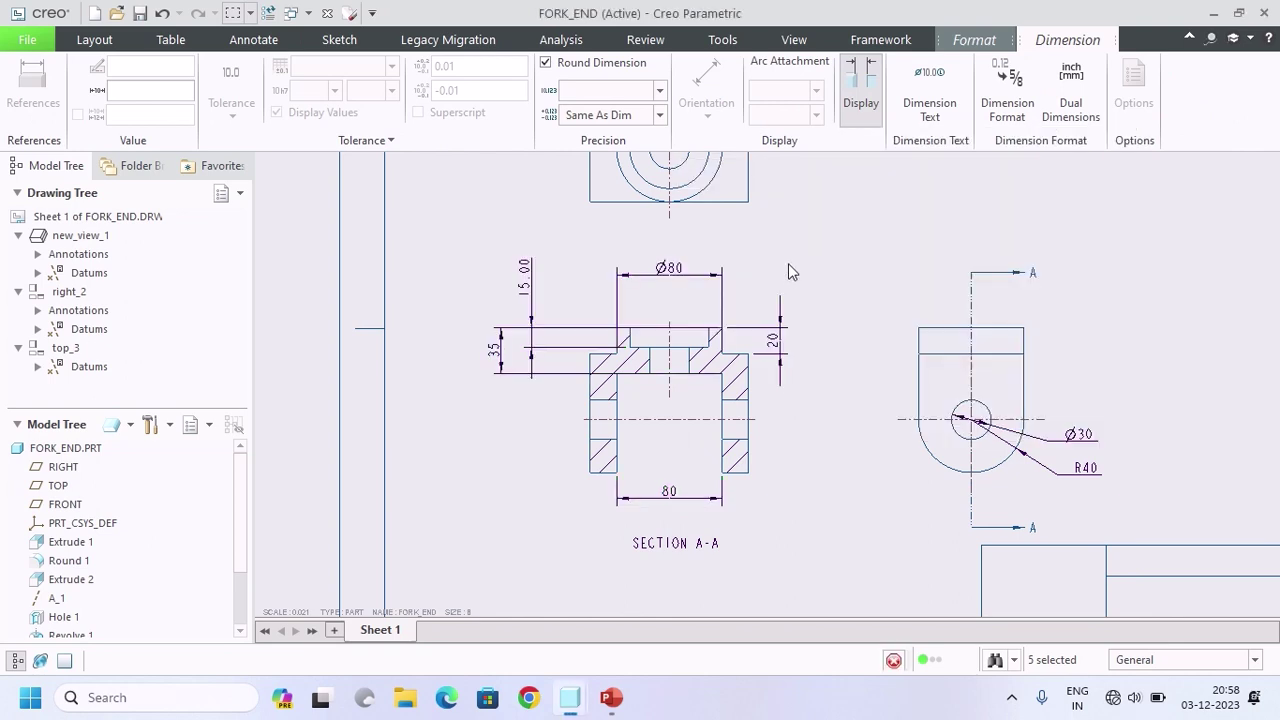
Step: Move the text of the 20 dimension on the section view above its upper arrow
{"action": "middle_click_drag", "start_coordinate": [840, 329], "coordinate": [815, 398]}
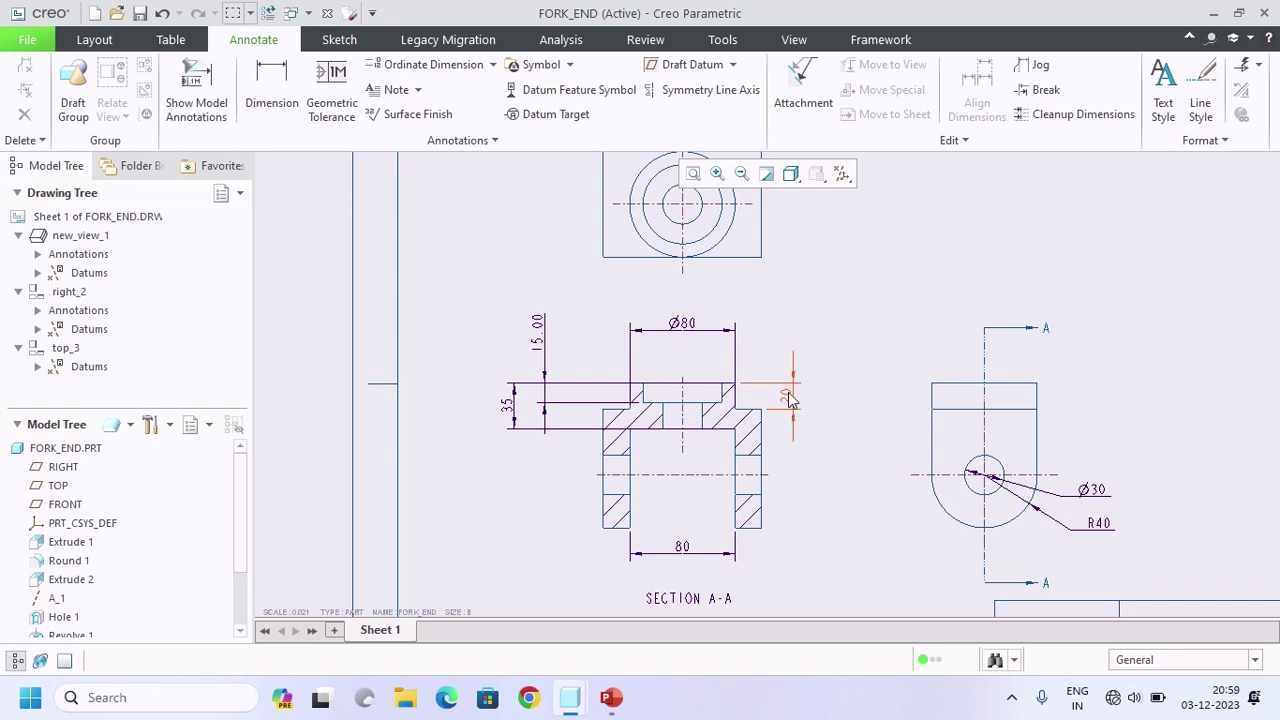
{"action": "left_click_drag", "start_coordinate": [788, 403], "coordinate": [788, 361]}
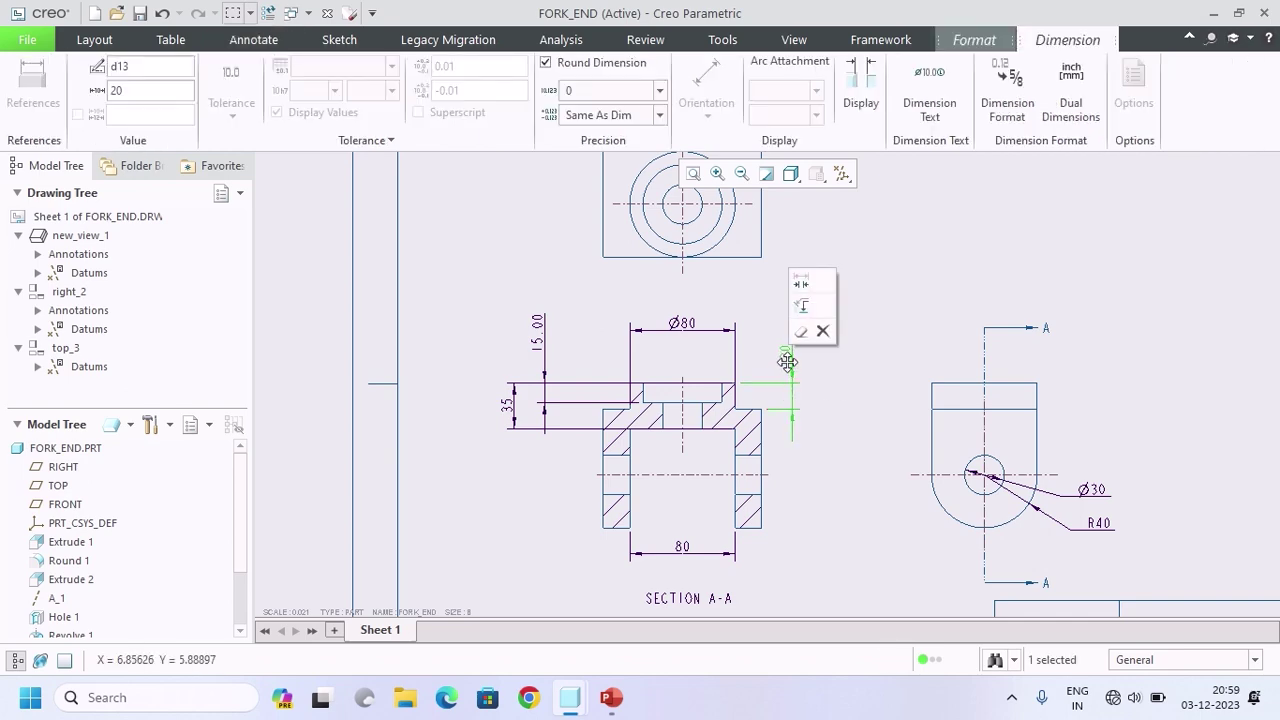
{"action": "left_click", "coordinate": [840, 391]}
{"action": "middle_click_drag", "start_coordinate": [840, 391], "coordinate": [836, 417]}
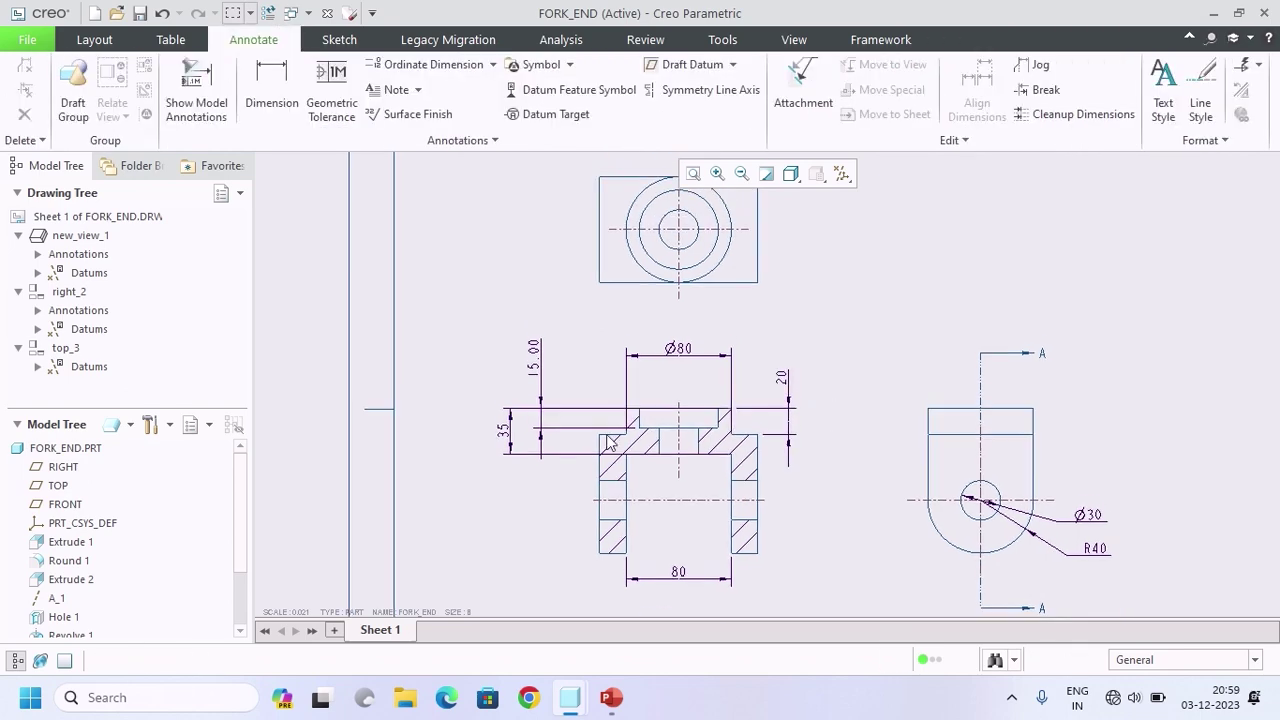
Step: Set the precision of the 15.00 depth dimension on the section view to 0 decimal places
{"action": "left_click", "coordinate": [535, 371]}
{"action": "left_click", "coordinate": [660, 90]}
{"action": "left_click", "coordinate": [583, 106]}
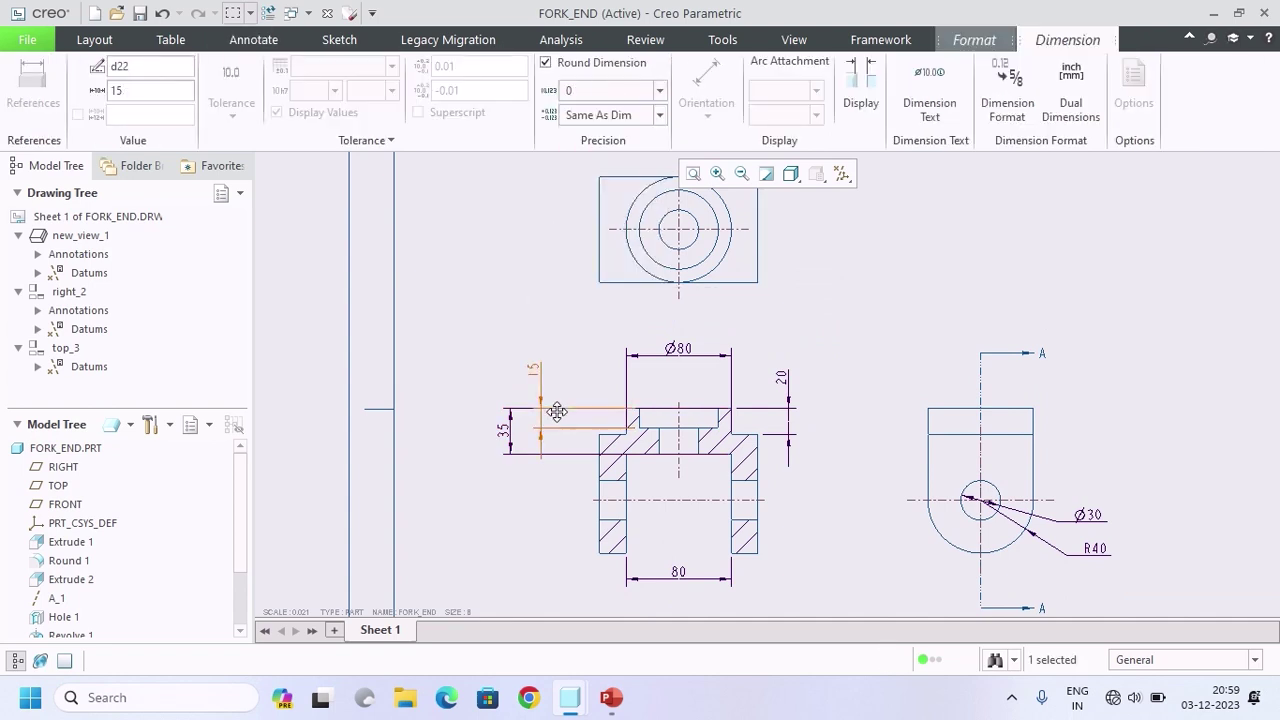
{"action": "left_click", "coordinate": [534, 366]}
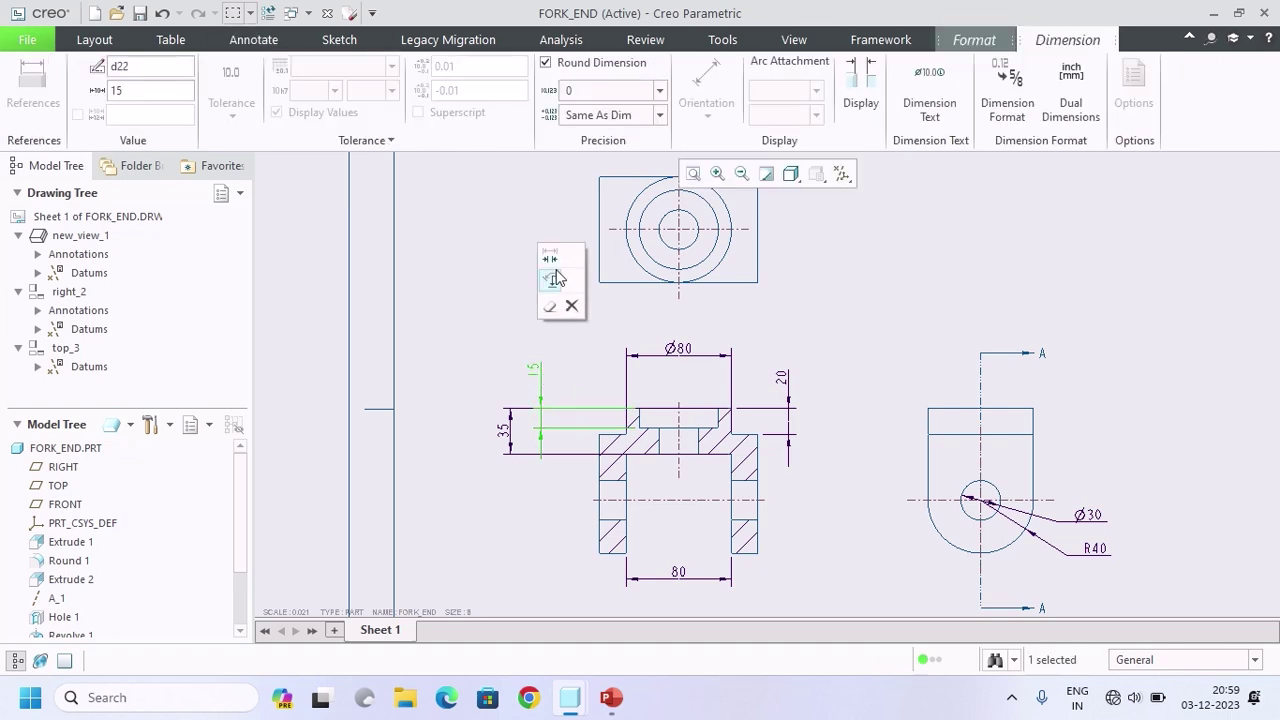
{"action": "left_click", "coordinate": [528, 447]}
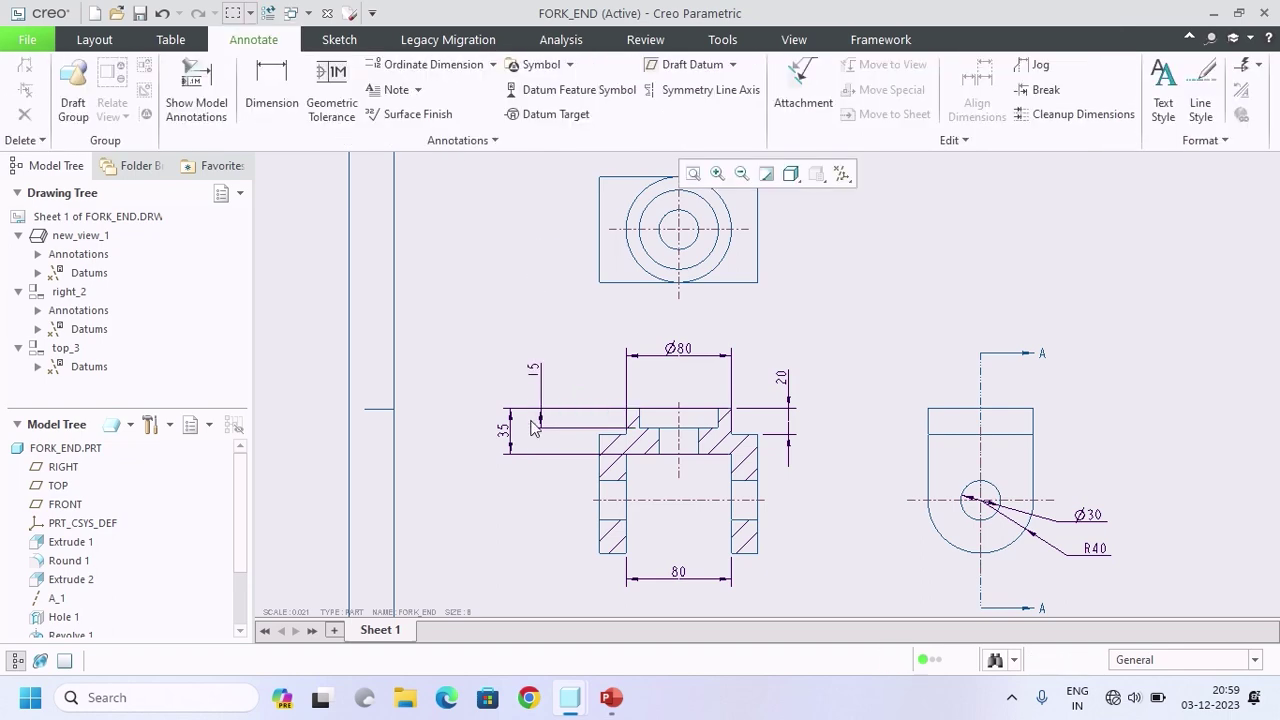
{"action": "scroll", "coordinate": [535, 427], "scroll_direction": "up", "scroll_amount": 2}
{"action": "left_click", "coordinate": [545, 362]}
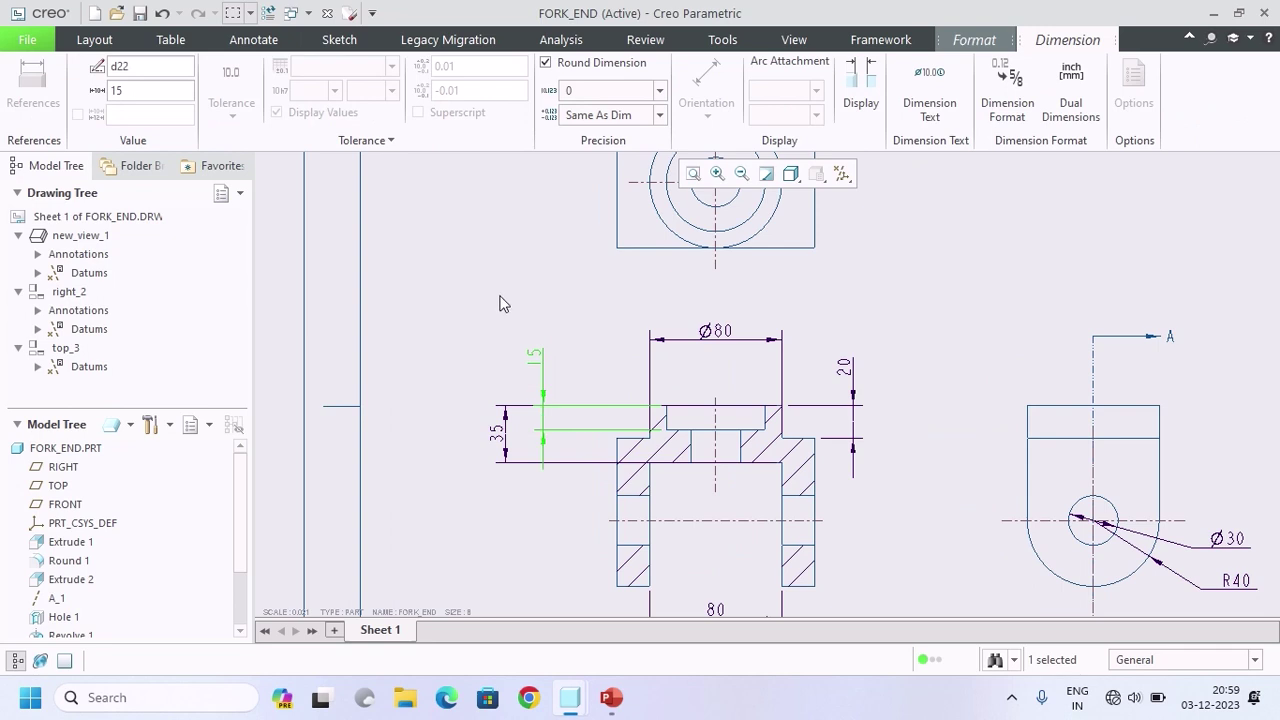
{"action": "left_click", "coordinate": [502, 304]}
Step: Break the lower witness line of the 35 dimension where it crosses the 15 dimension's line, using a simple break
{"action": "scroll", "coordinate": [520, 463], "scroll_direction": "up", "scroll_amount": 4}
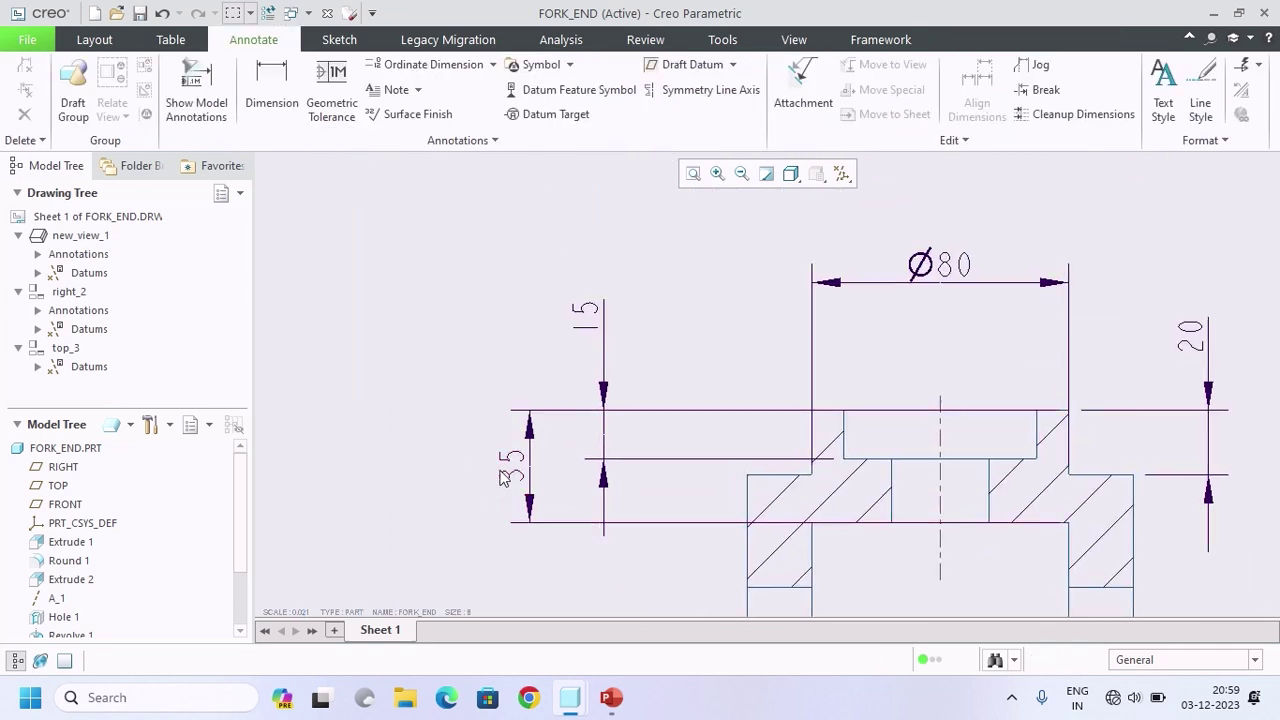
{"action": "left_click", "coordinate": [1038, 89]}
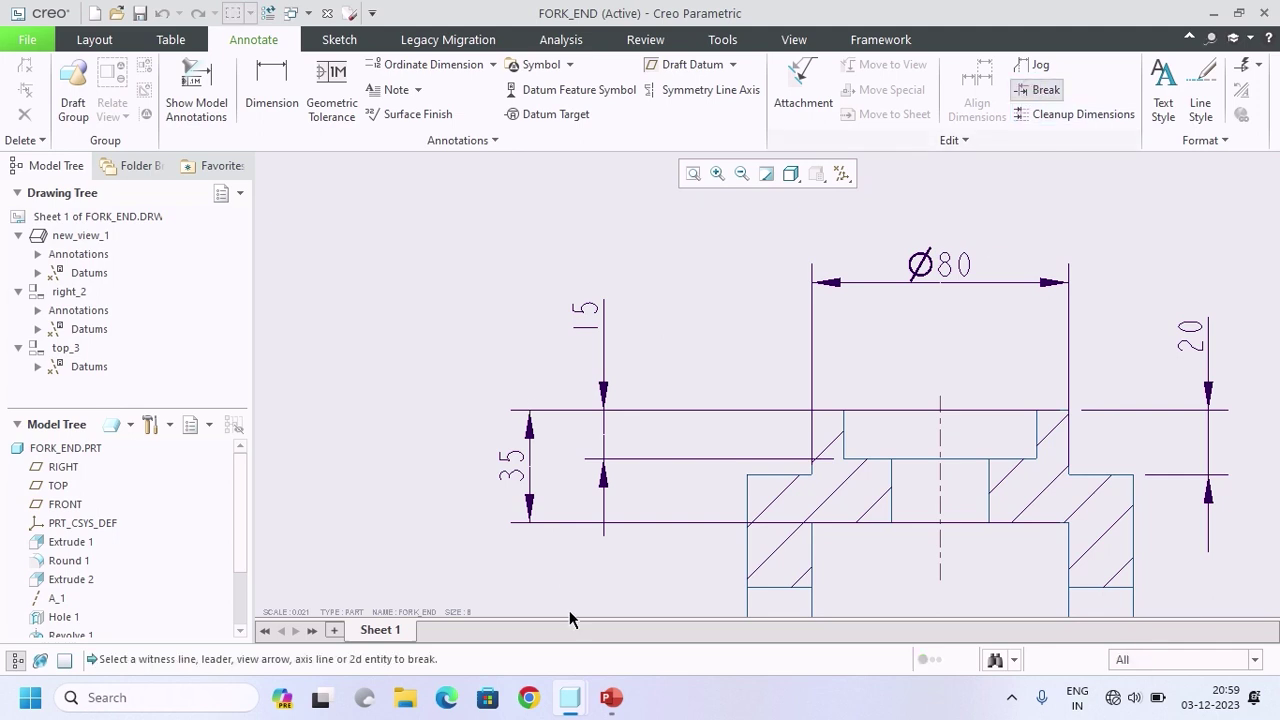
{"action": "scroll", "coordinate": [580, 534], "scroll_direction": "up", "scroll_amount": 2}
{"action": "left_click", "coordinate": [603, 512]}
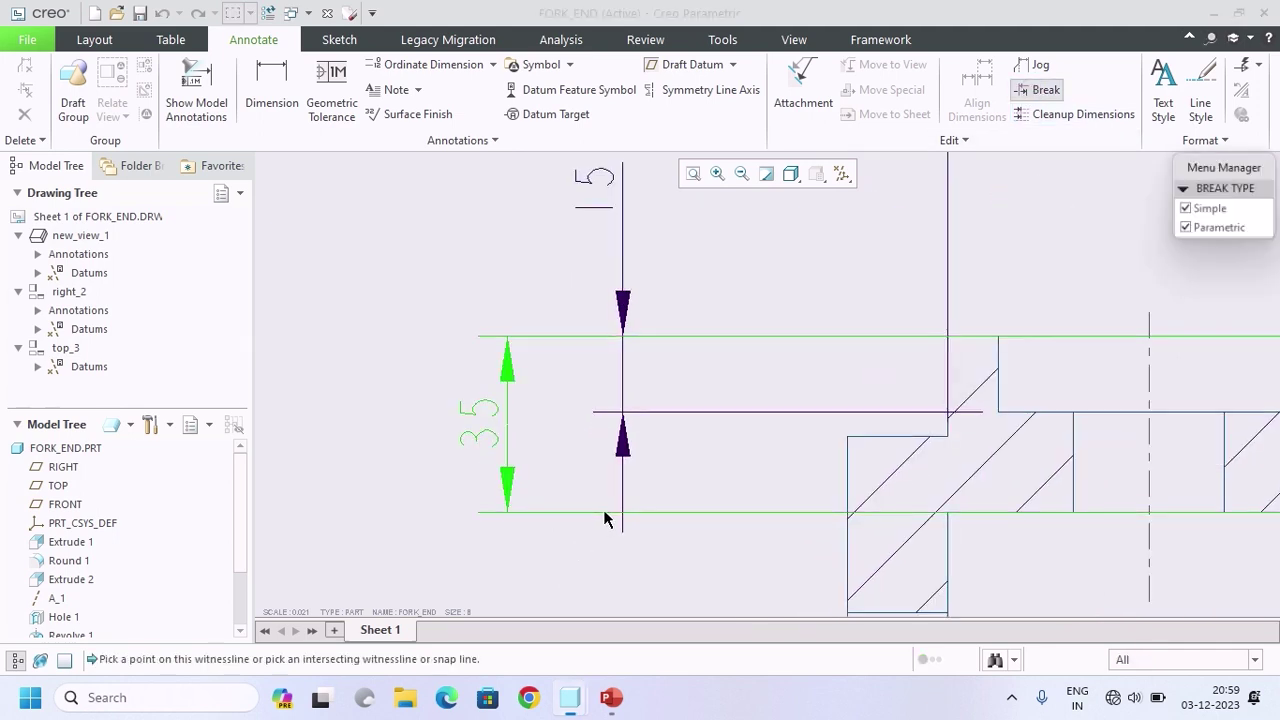
{"action": "left_click", "coordinate": [649, 518]}
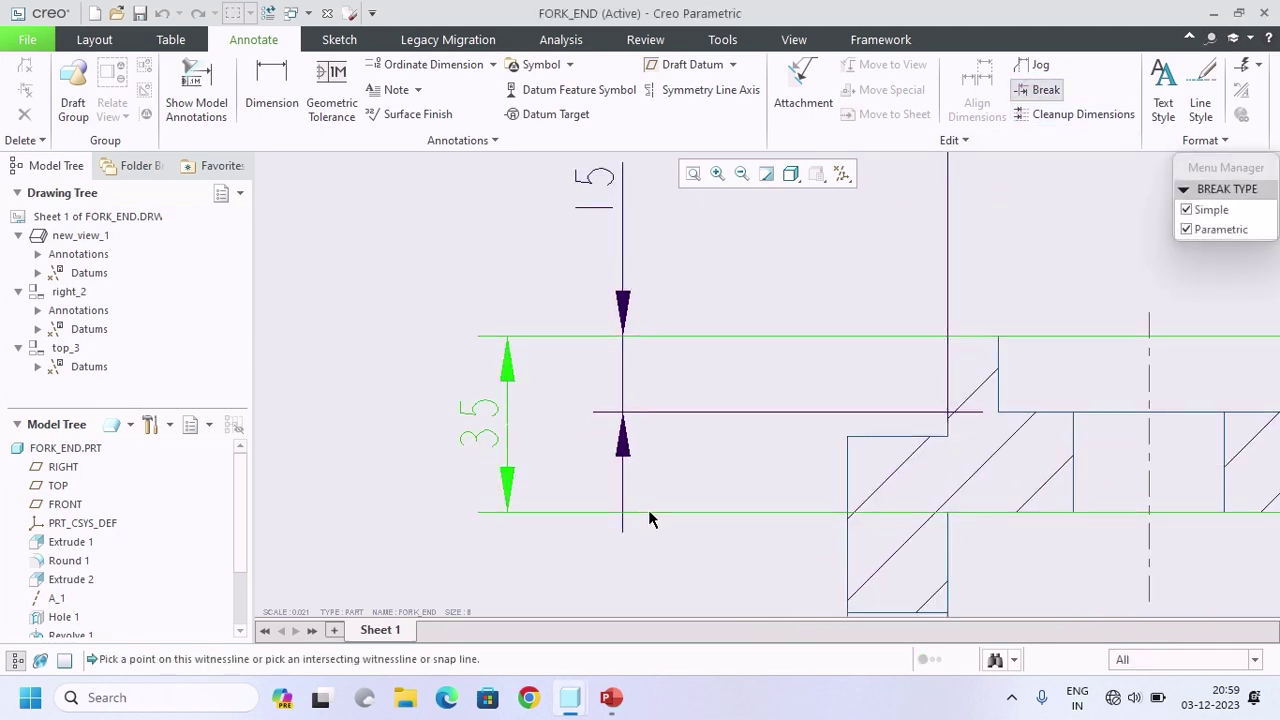
{"action": "middle_click", "coordinate": [643, 561]}
Step: Shorten the right witness line of the Ø80 dimension so it ends at the boss's top edge
{"action": "scroll", "coordinate": [640, 558], "scroll_direction": "down", "scroll_amount": 2}
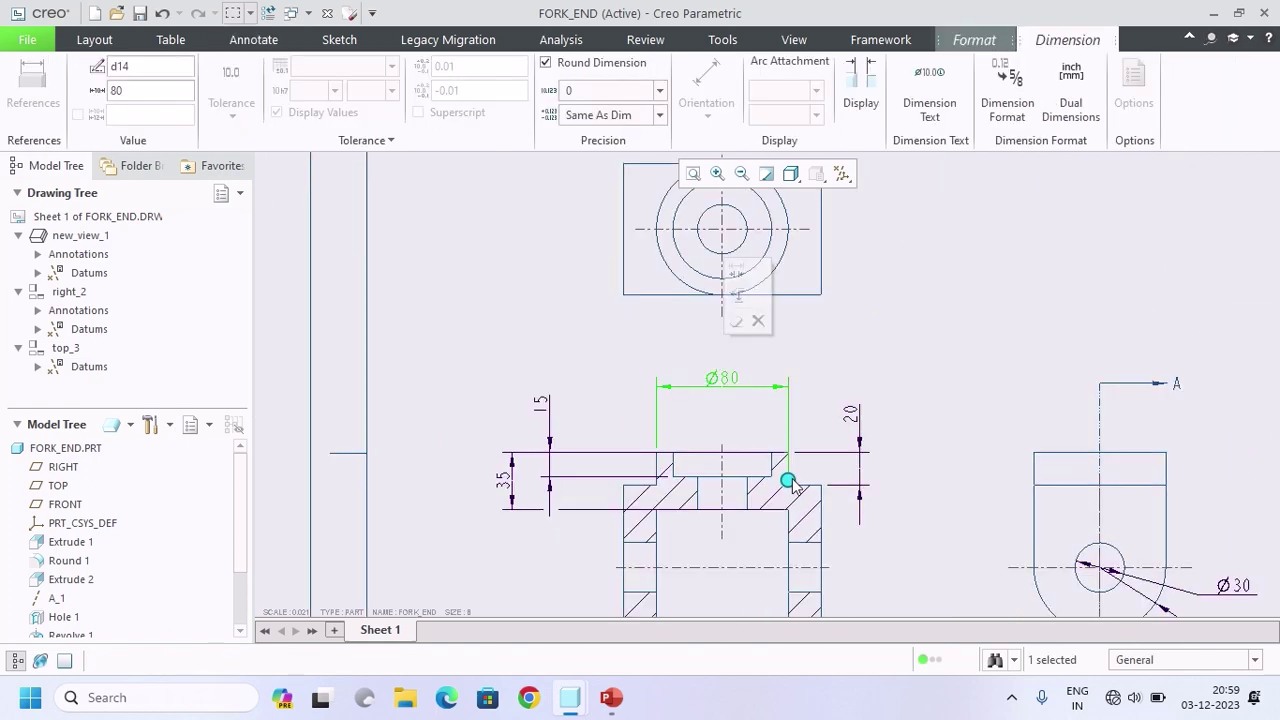
{"action": "left_click_drag", "start_coordinate": [787, 478], "coordinate": [790, 446]}
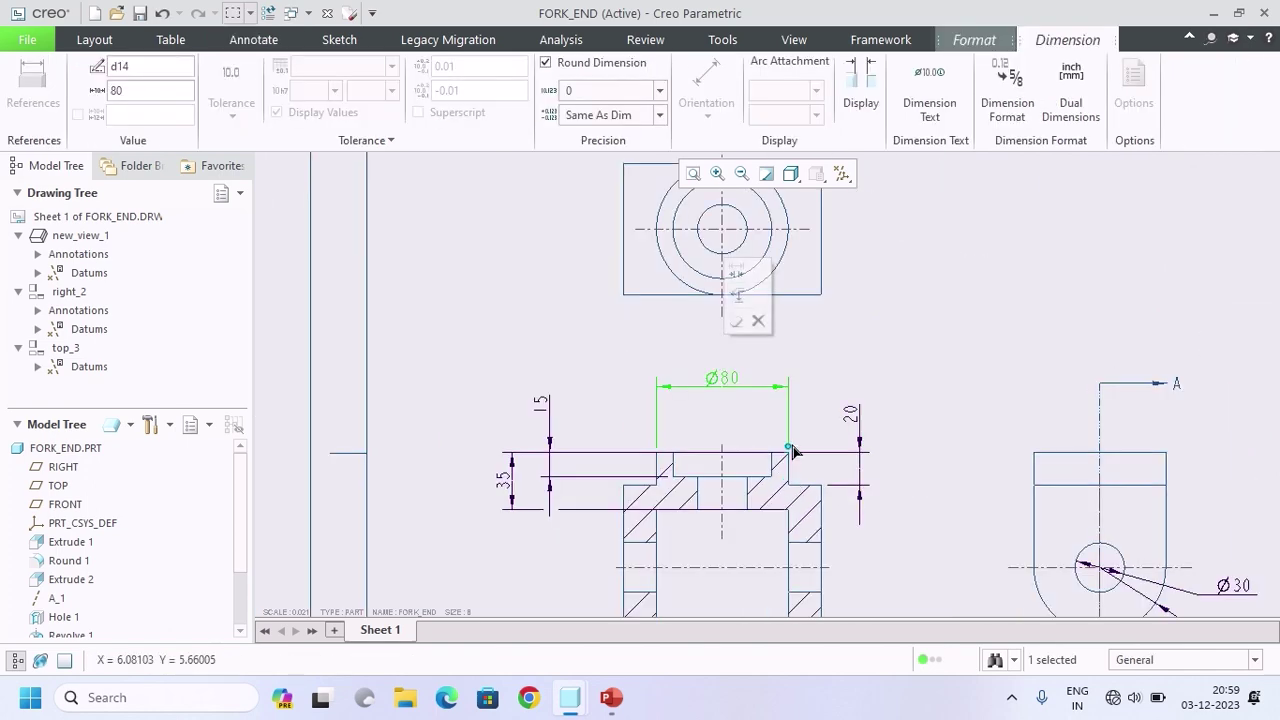
{"action": "left_click", "coordinate": [820, 360]}
{"action": "scroll", "coordinate": [760, 410], "scroll_direction": "down", "scroll_amount": 2}
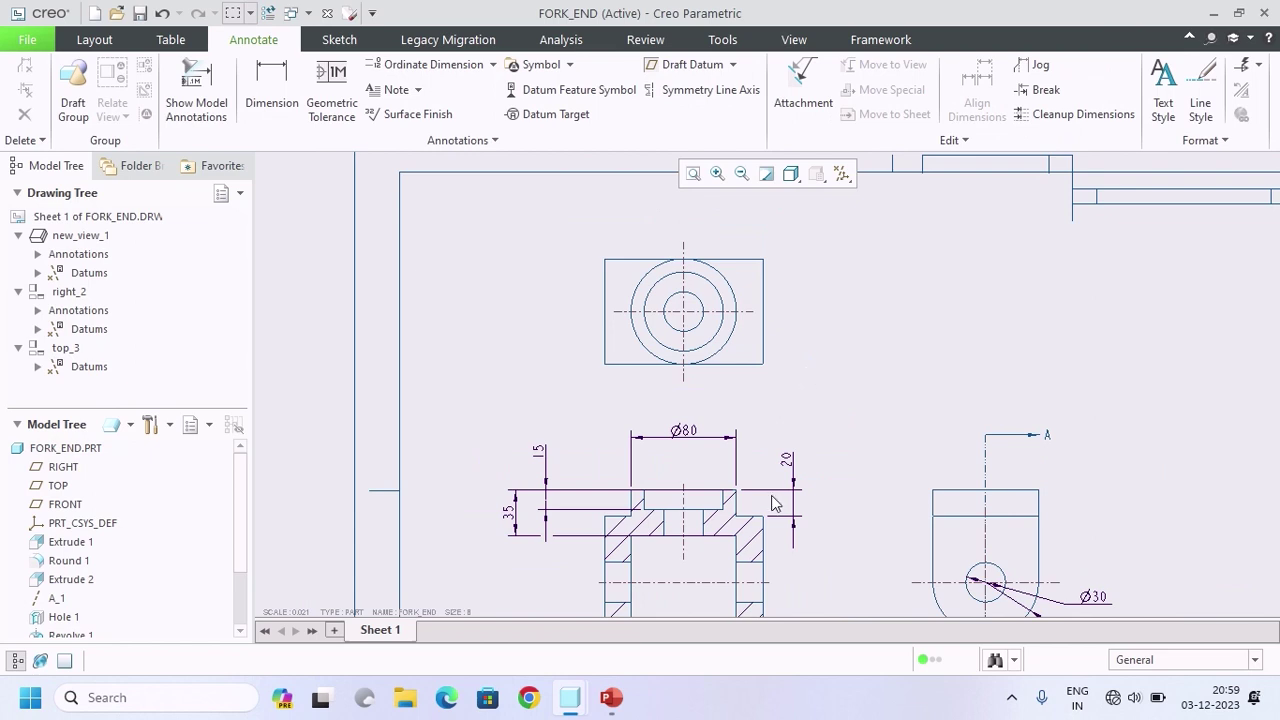
Step: Show the model's Ø60, Ø30 and 120 dimensions on the top view
{"action": "left_click", "coordinate": [196, 90]}
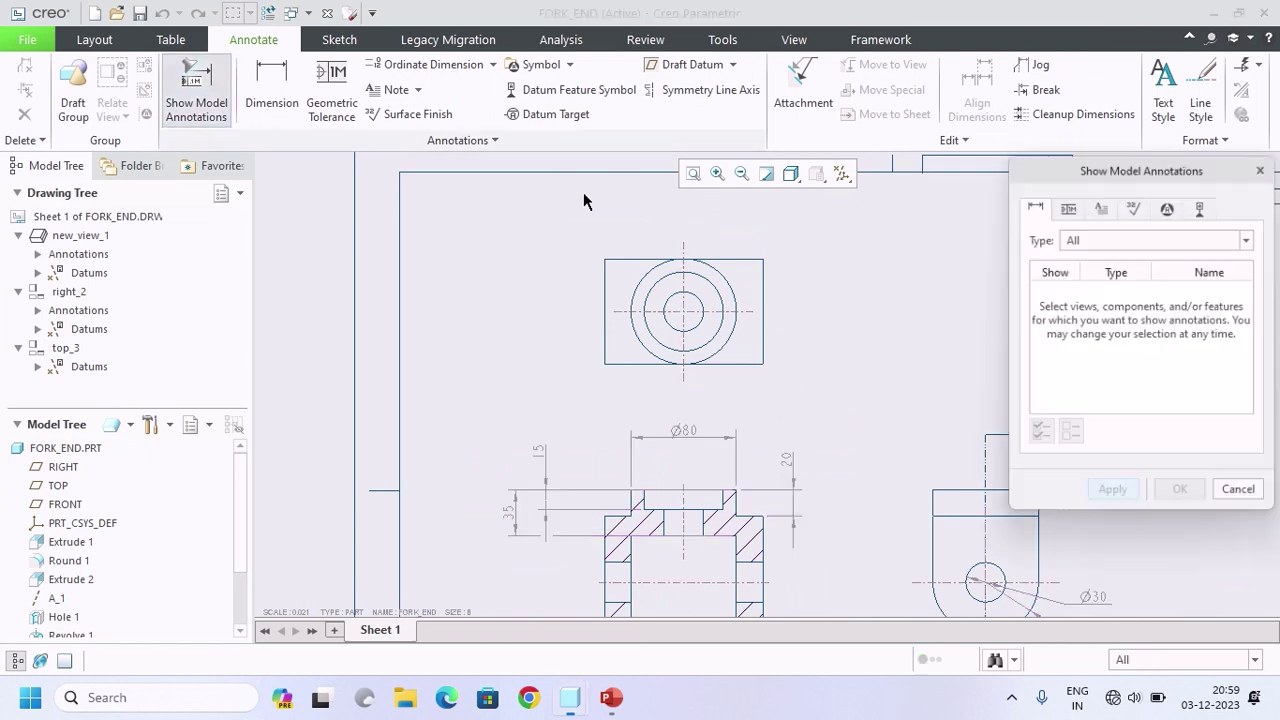
{"action": "left_click", "coordinate": [638, 261]}
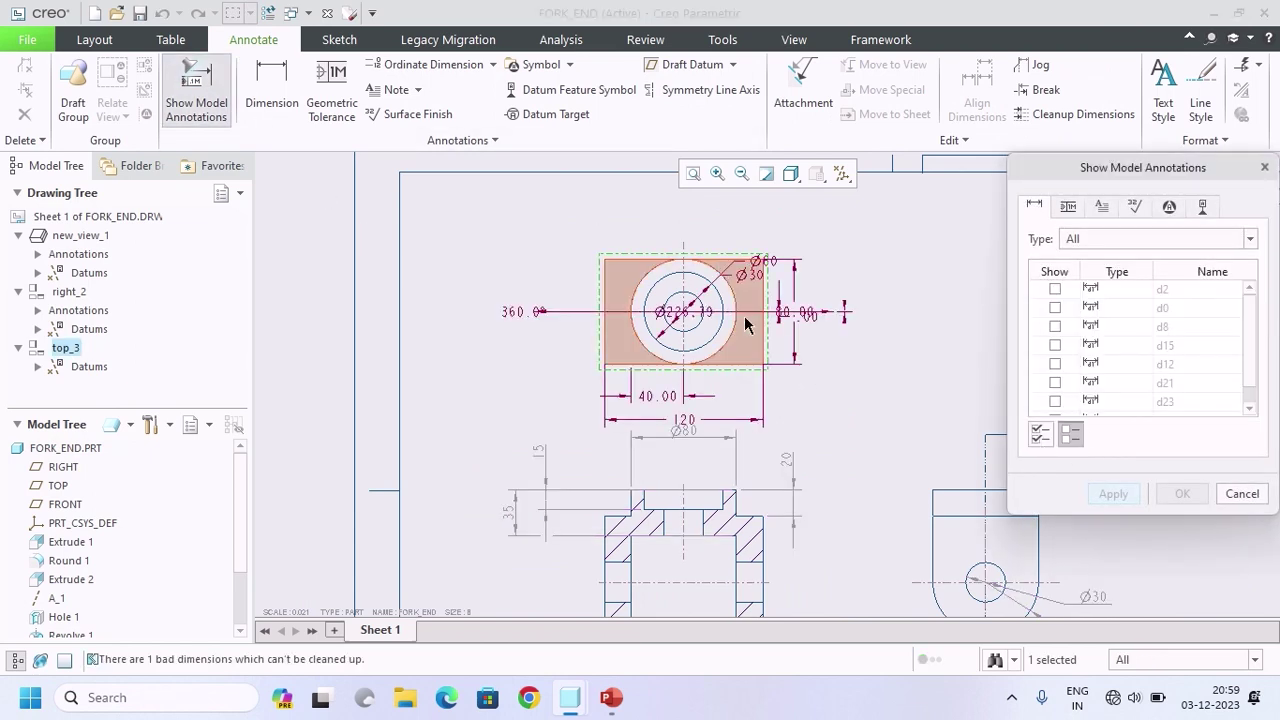
{"action": "left_click", "coordinate": [760, 264]}
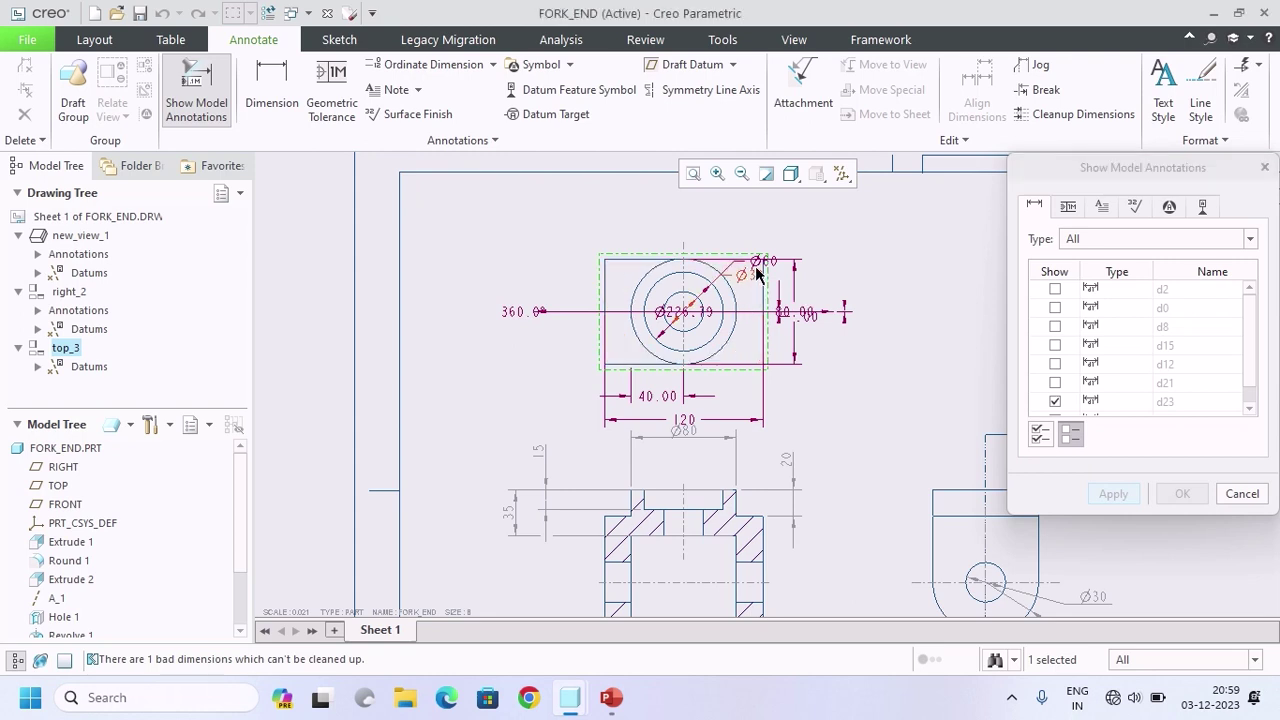
{"action": "left_click", "coordinate": [761, 274]}
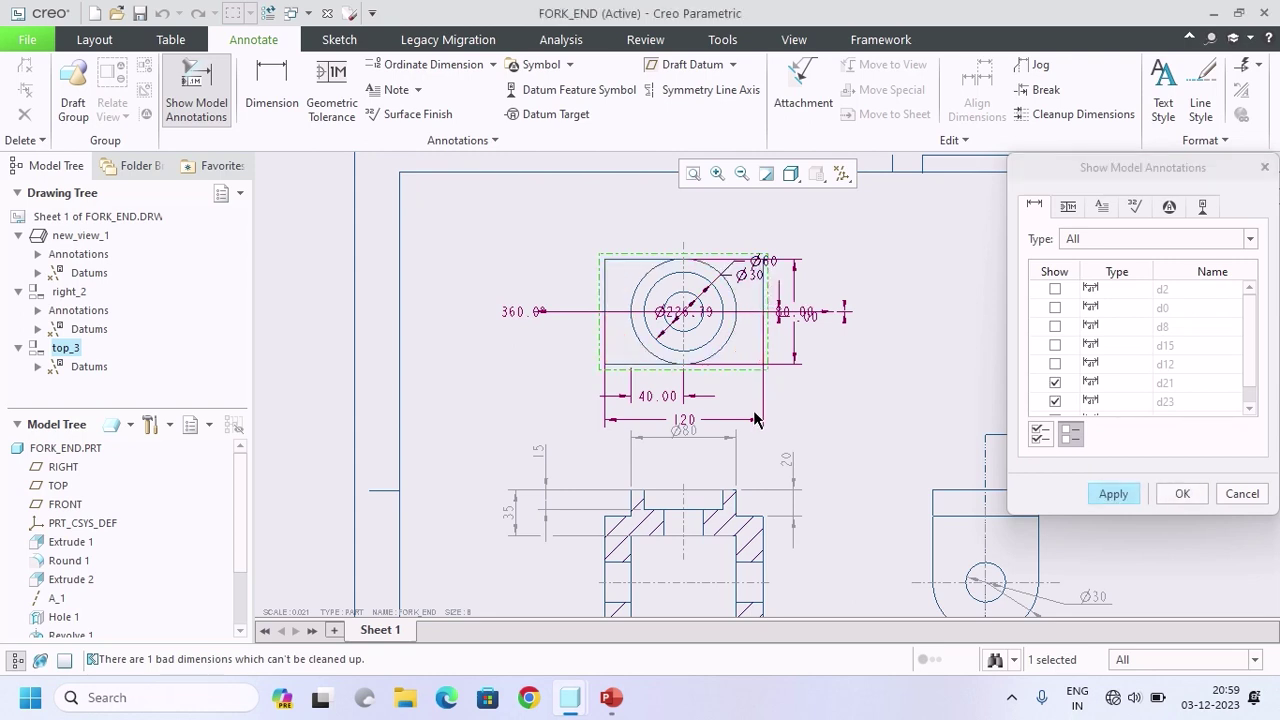
{"action": "left_click", "coordinate": [690, 426]}
{"action": "left_click", "coordinate": [1128, 496]}
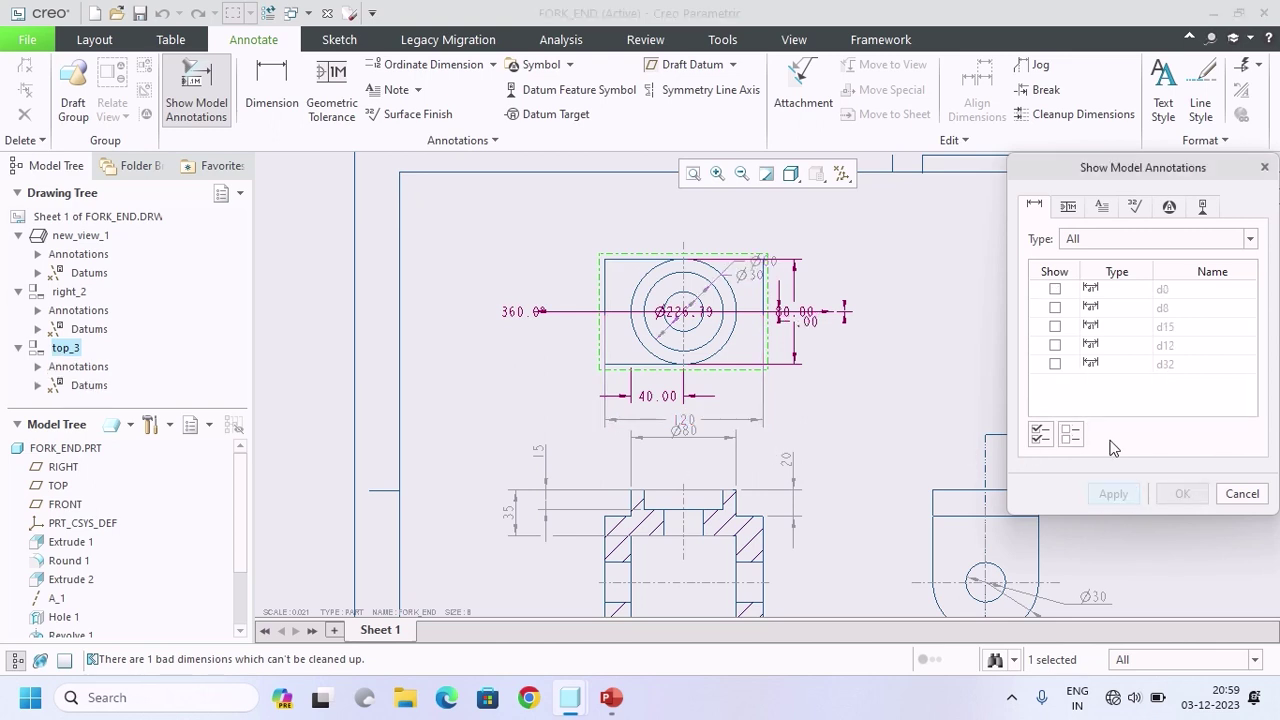
{"action": "left_click", "coordinate": [1238, 493]}
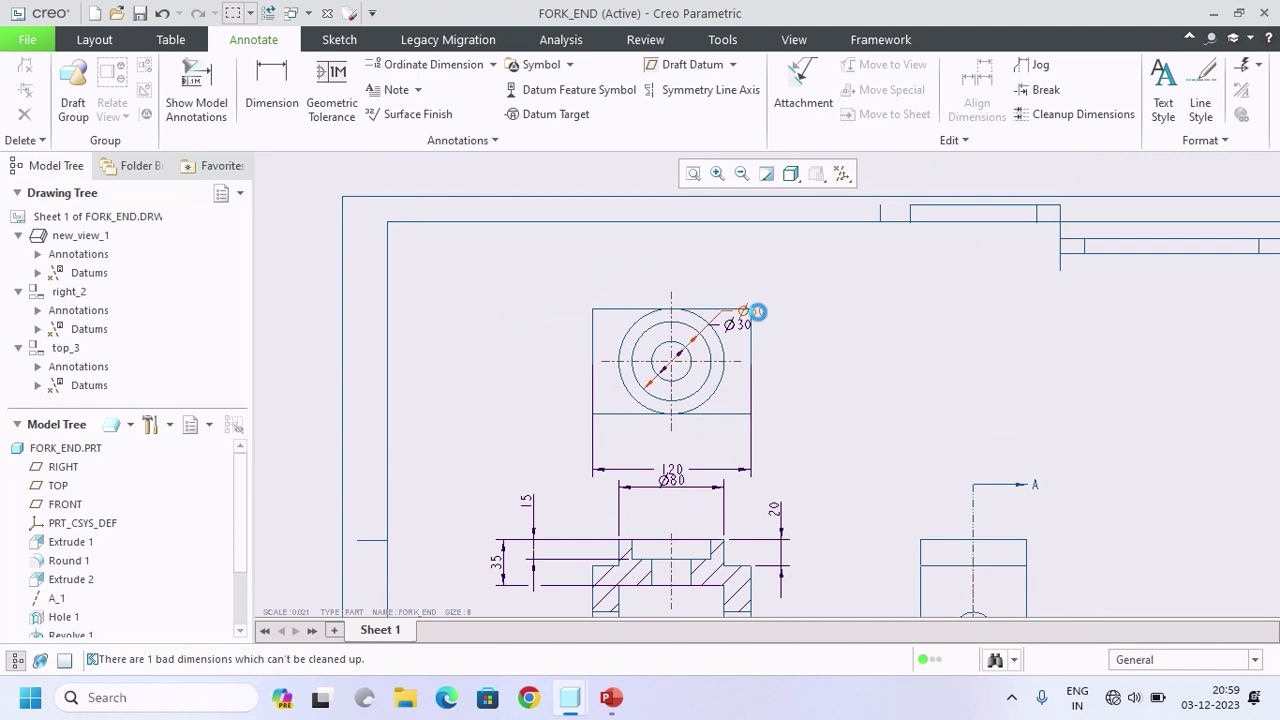
Step: Move the Ø30 and Ø60 dimension texts outside the top view, to the right of its lower half
{"action": "left_click", "coordinate": [757, 312]}
{"action": "left_click_drag", "start_coordinate": [757, 312], "coordinate": [812, 394]}
{"action": "left_click", "coordinate": [868, 416]}
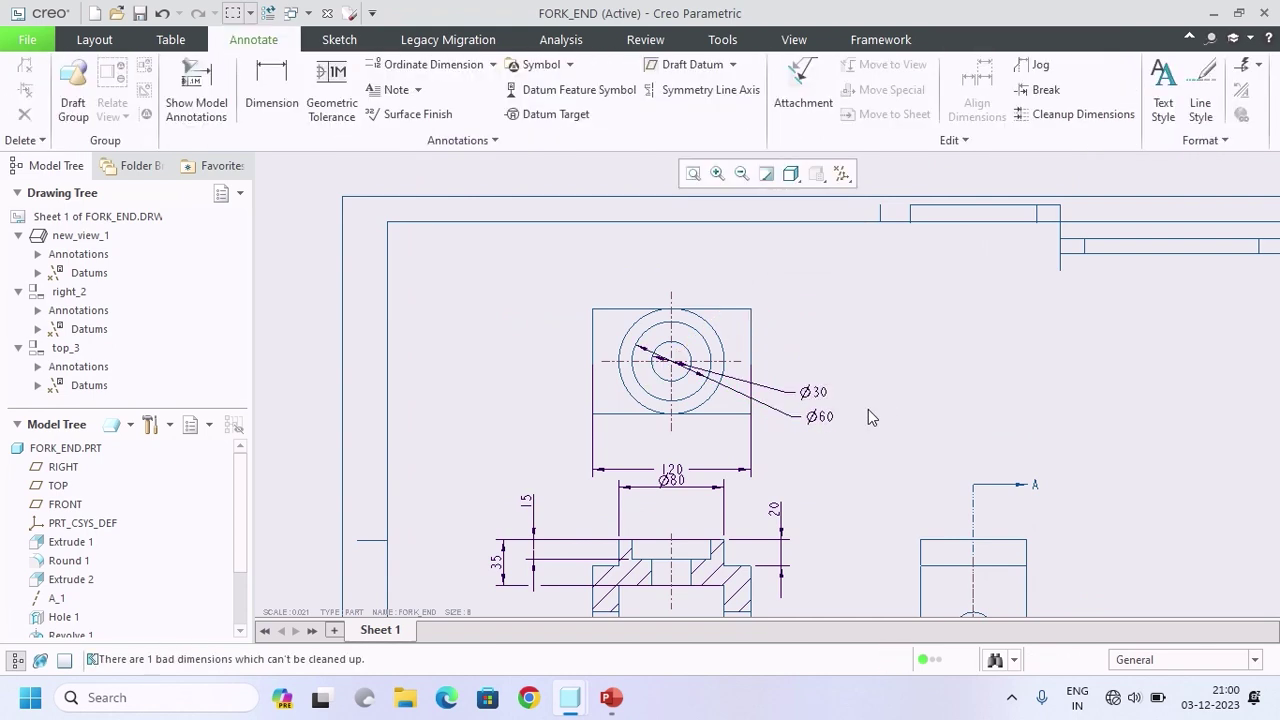
Step: Move the 120 dimension above the top view and shorten its witness lines to the view's upper edge
{"action": "left_click", "coordinate": [674, 468]}
{"action": "left_click_drag", "start_coordinate": [677, 466], "coordinate": [681, 263]}
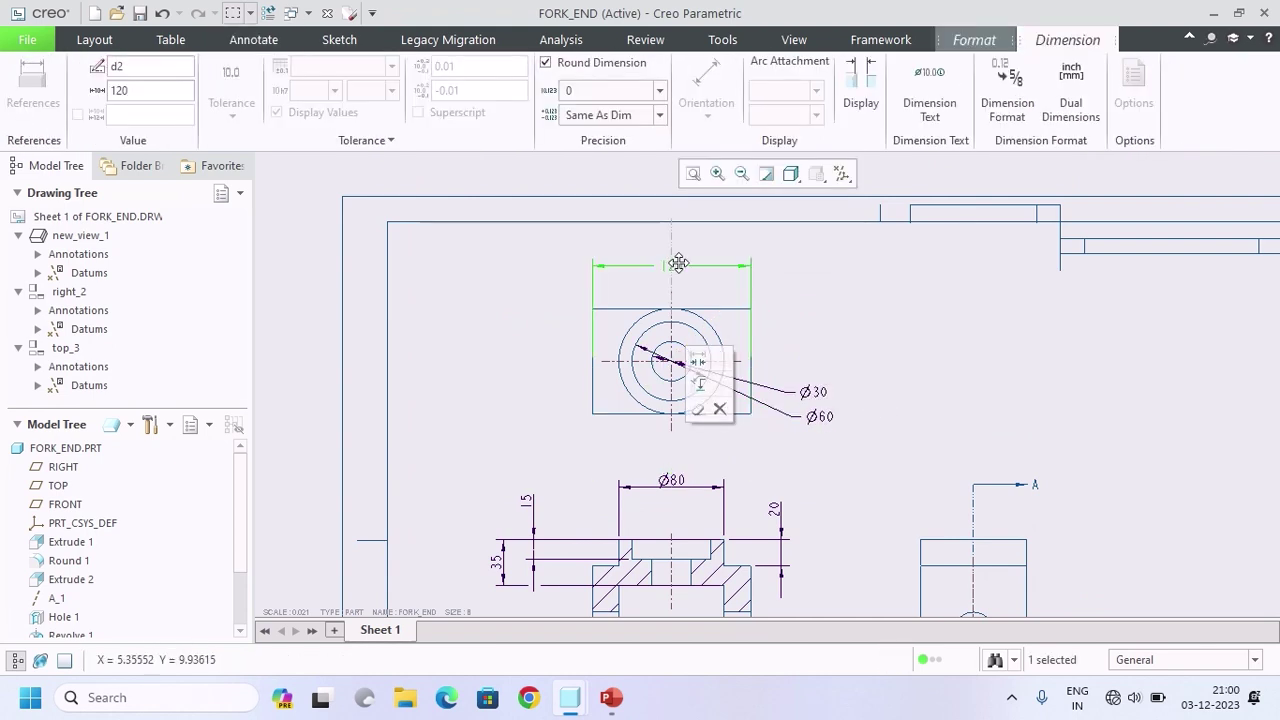
{"action": "left_click", "coordinate": [760, 340]}
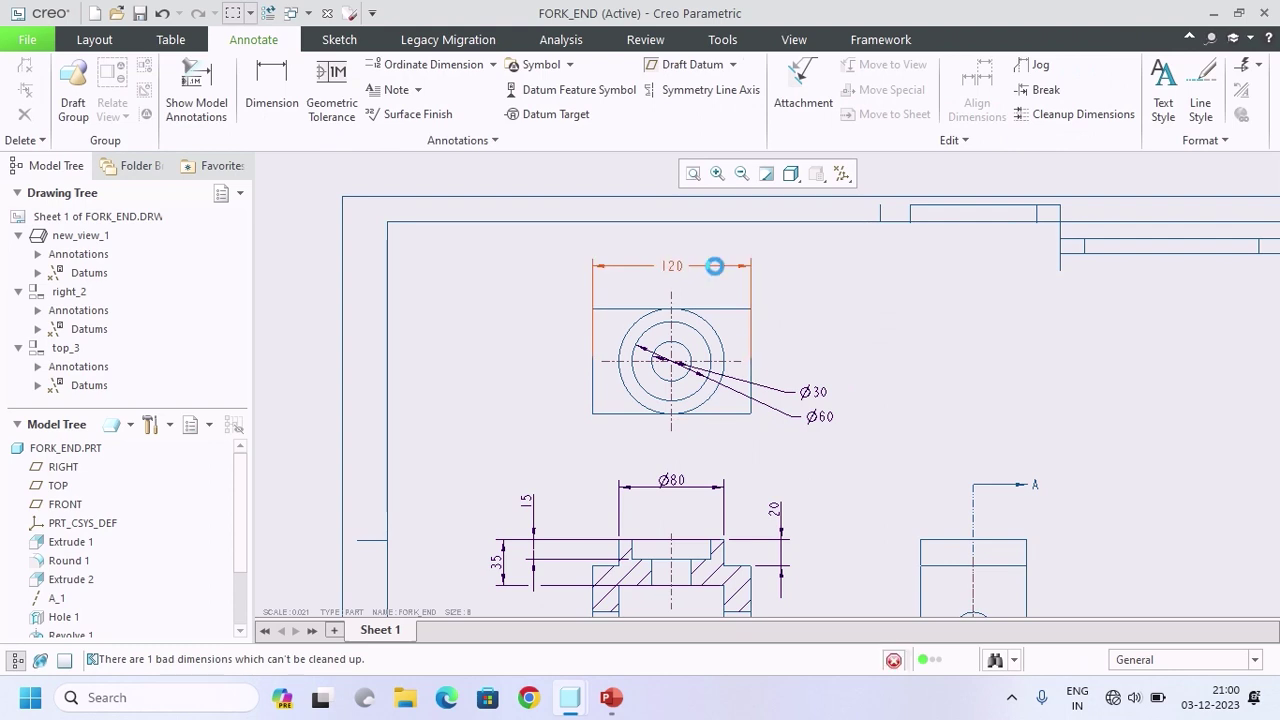
{"action": "left_click", "coordinate": [714, 265]}
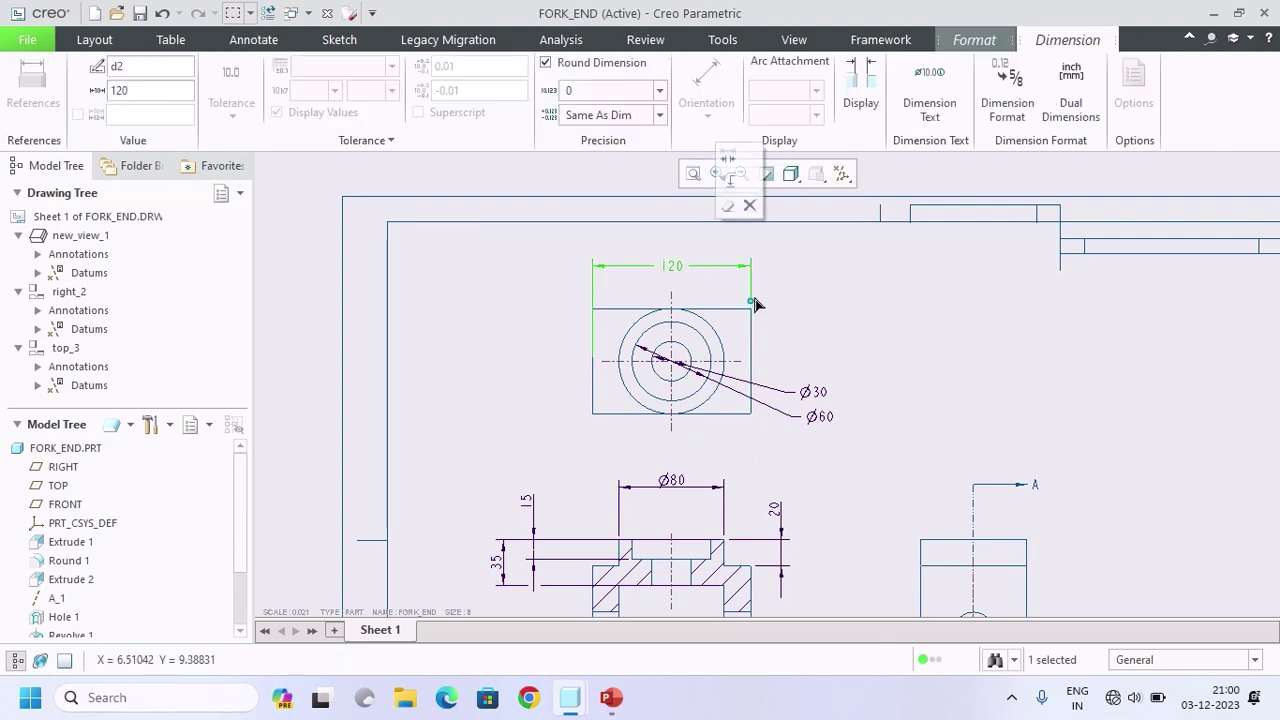
{"action": "left_click_drag", "start_coordinate": [594, 358], "coordinate": [603, 305]}
{"action": "left_click", "coordinate": [829, 334]}
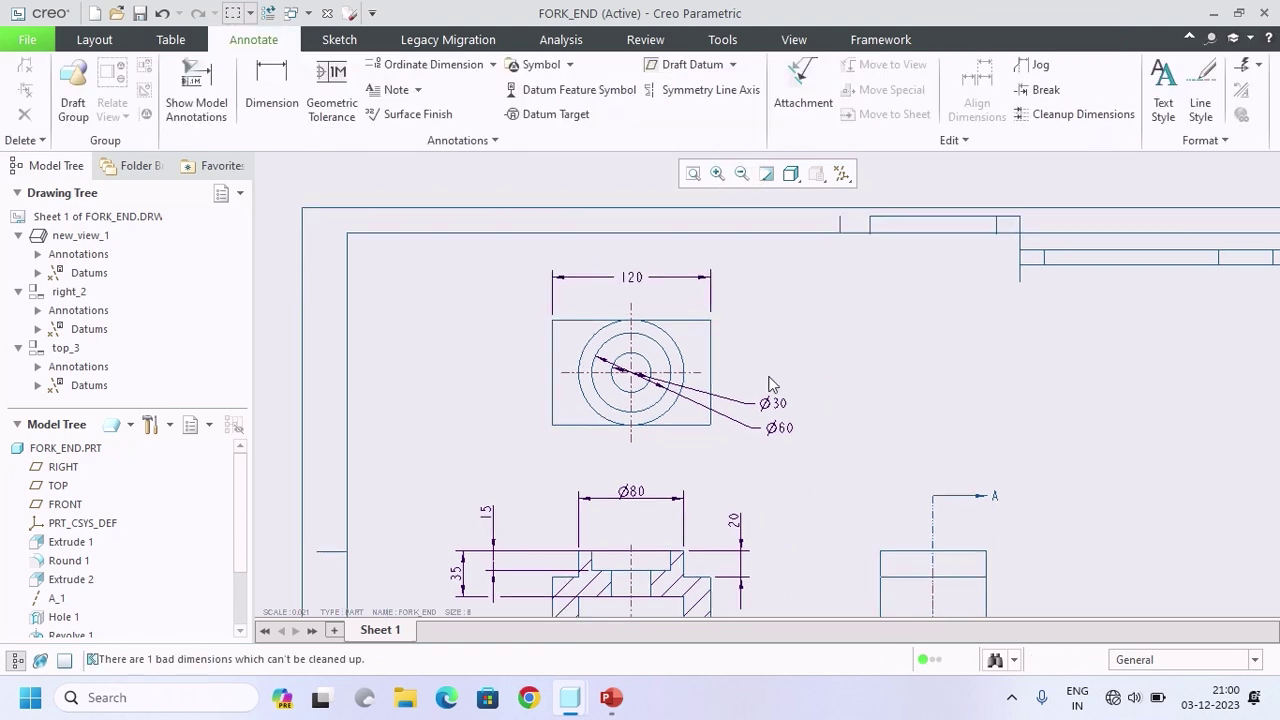
Step: Set the text orientation of the top view's 120, Ø30 and Ø60 dimensions to Parallel to and above leader
{"action": "left_click", "coordinate": [643, 288]}
{"action": "left_click", "coordinate": [772, 403], "text": "ctrl"}
{"action": "left_click", "coordinate": [779, 427], "text": "ctrl"}
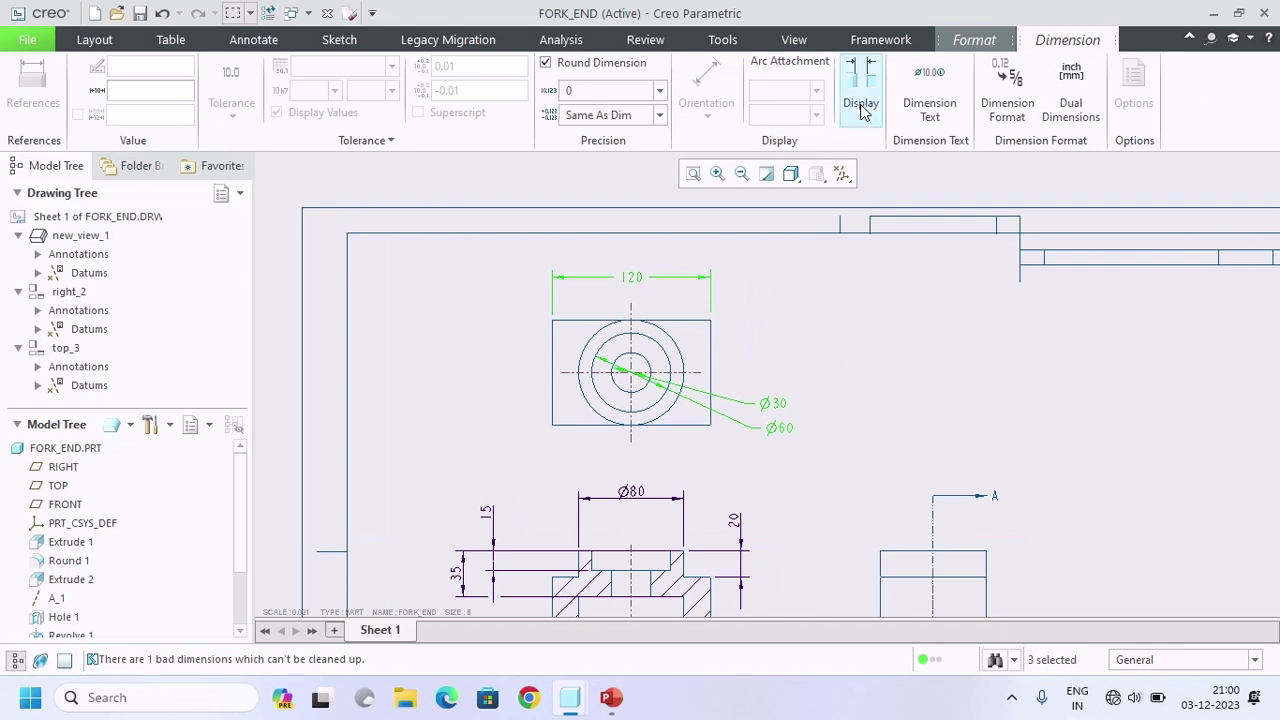
{"action": "left_click", "coordinate": [929, 100]}
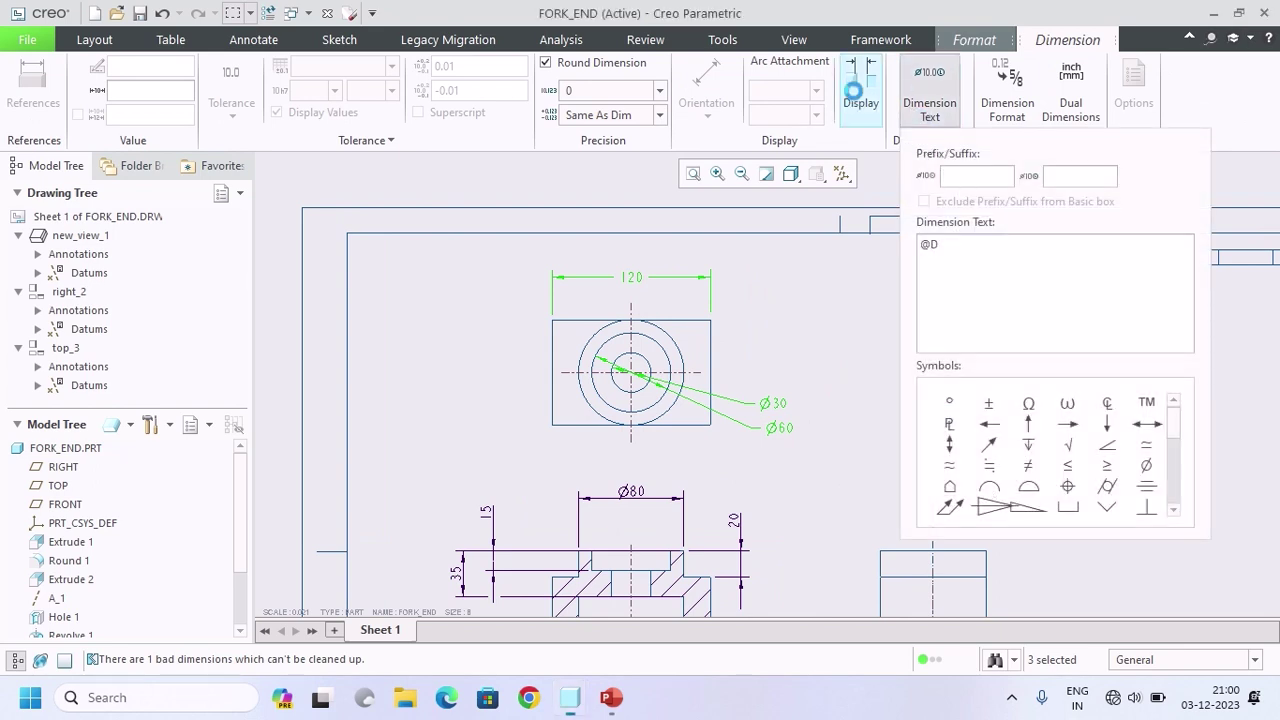
{"action": "left_click", "coordinate": [861, 98]}
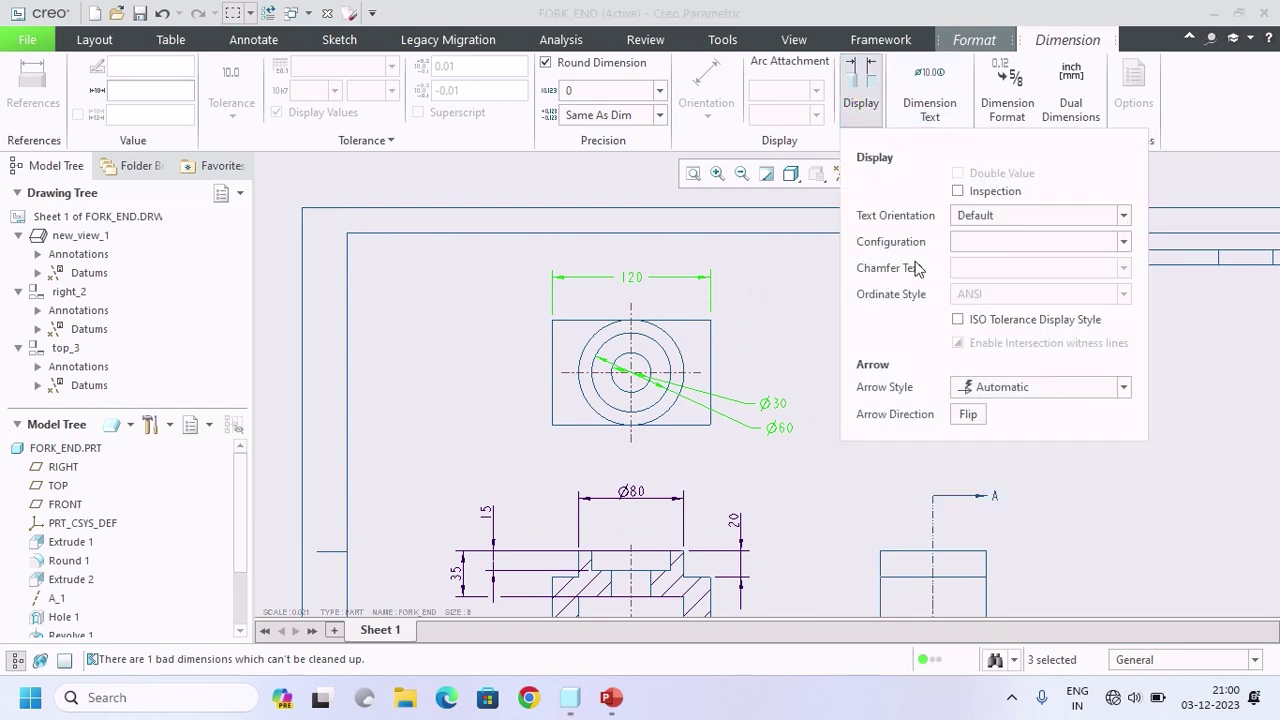
{"action": "left_click", "coordinate": [1010, 220]}
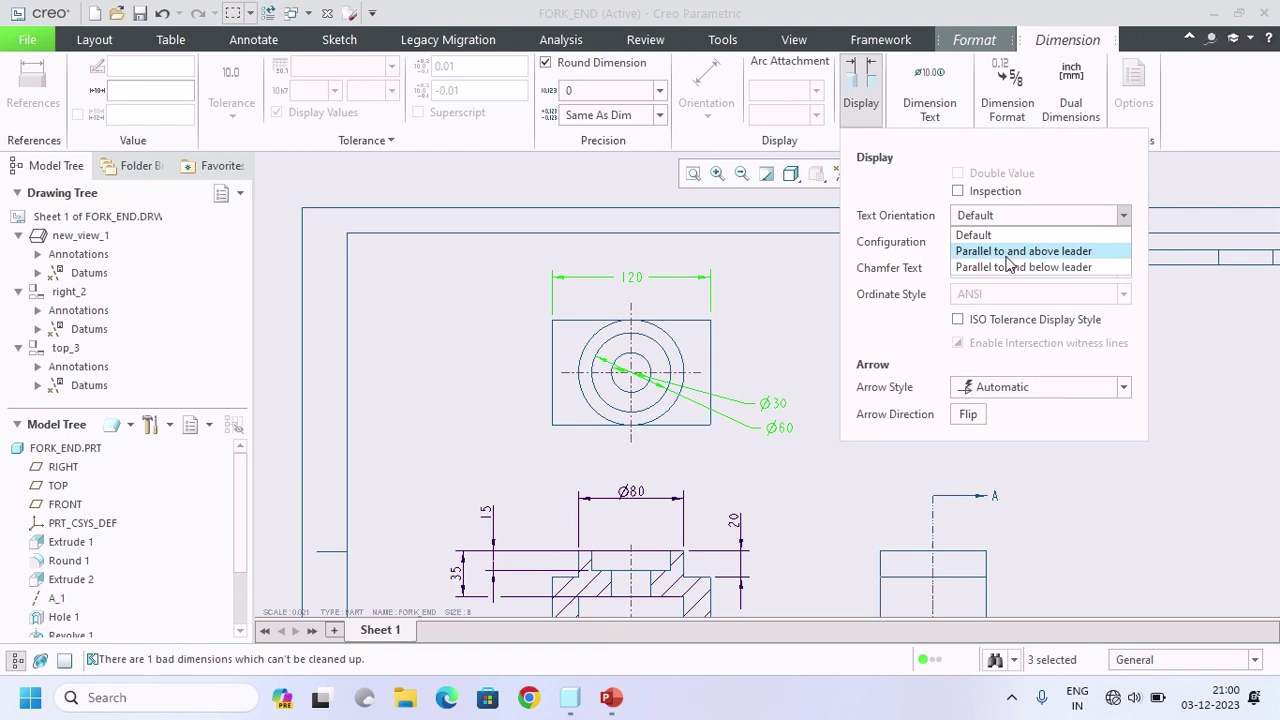
{"action": "left_click", "coordinate": [1010, 251]}
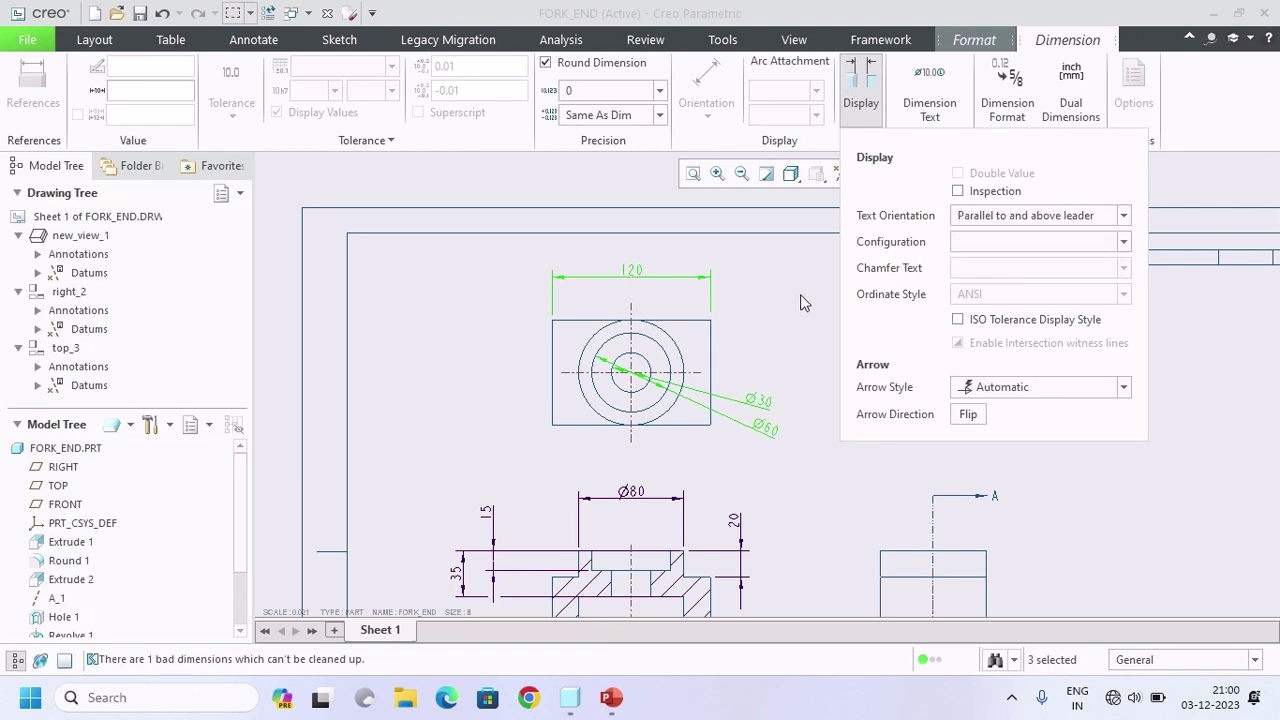
{"action": "left_click", "coordinate": [806, 314]}
Step: Set the text orientation of the Ø30 dimension on the top view to ISO-above-extended
{"action": "middle_click_drag", "start_coordinate": [773, 333], "coordinate": [646, 246]}
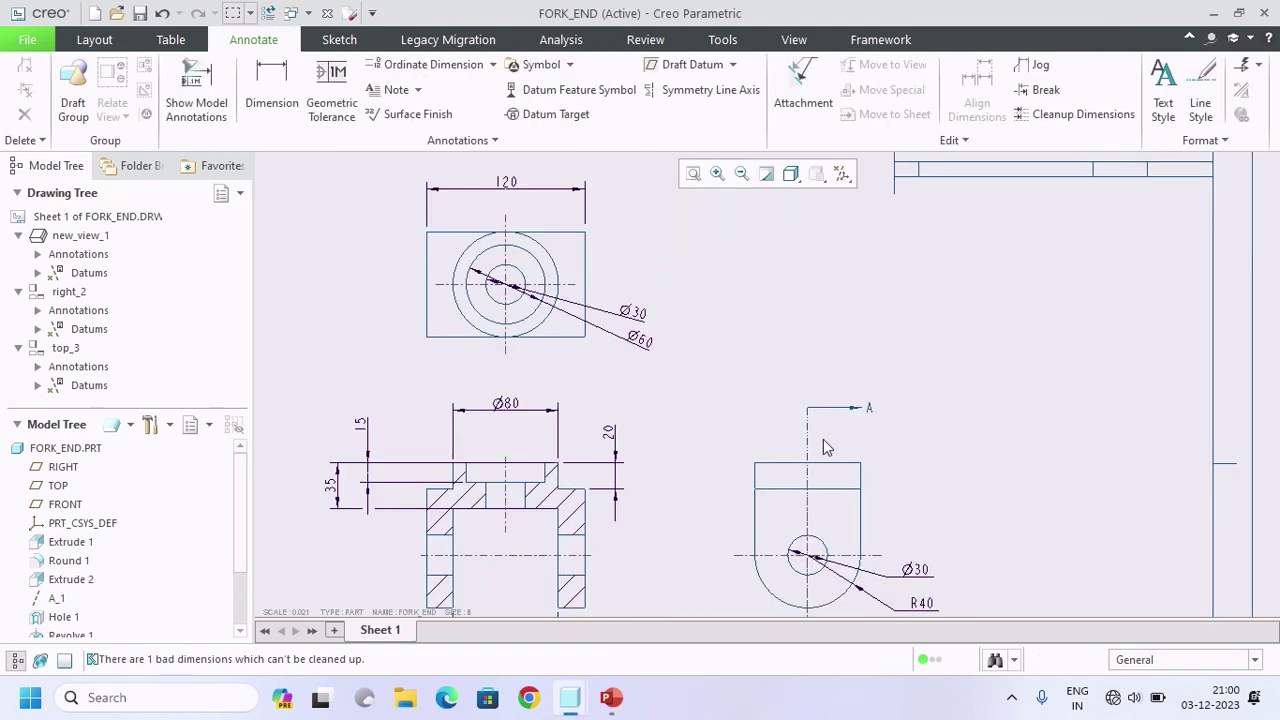
{"action": "left_click", "coordinate": [633, 314]}
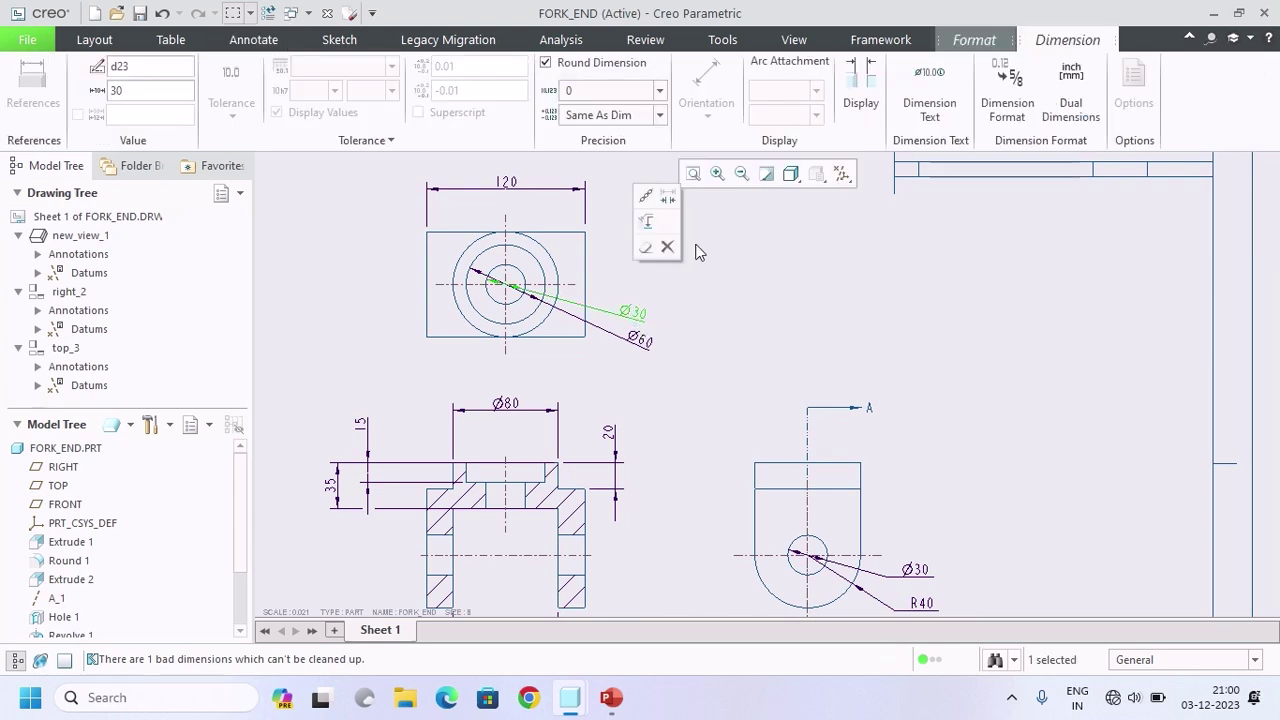
{"action": "left_click", "coordinate": [860, 95]}
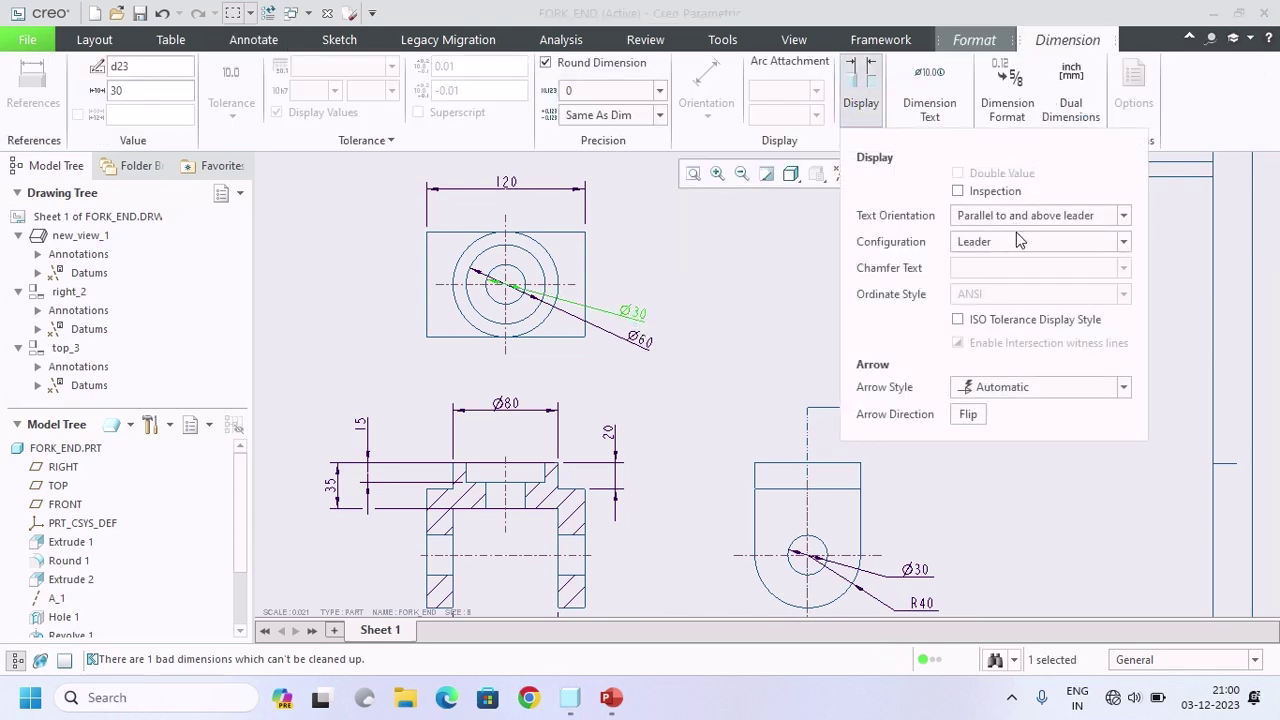
{"action": "left_click", "coordinate": [1016, 240]}
{"action": "left_click", "coordinate": [1012, 222]}
{"action": "left_click", "coordinate": [1013, 219]}
{"action": "left_click", "coordinate": [1006, 283]}
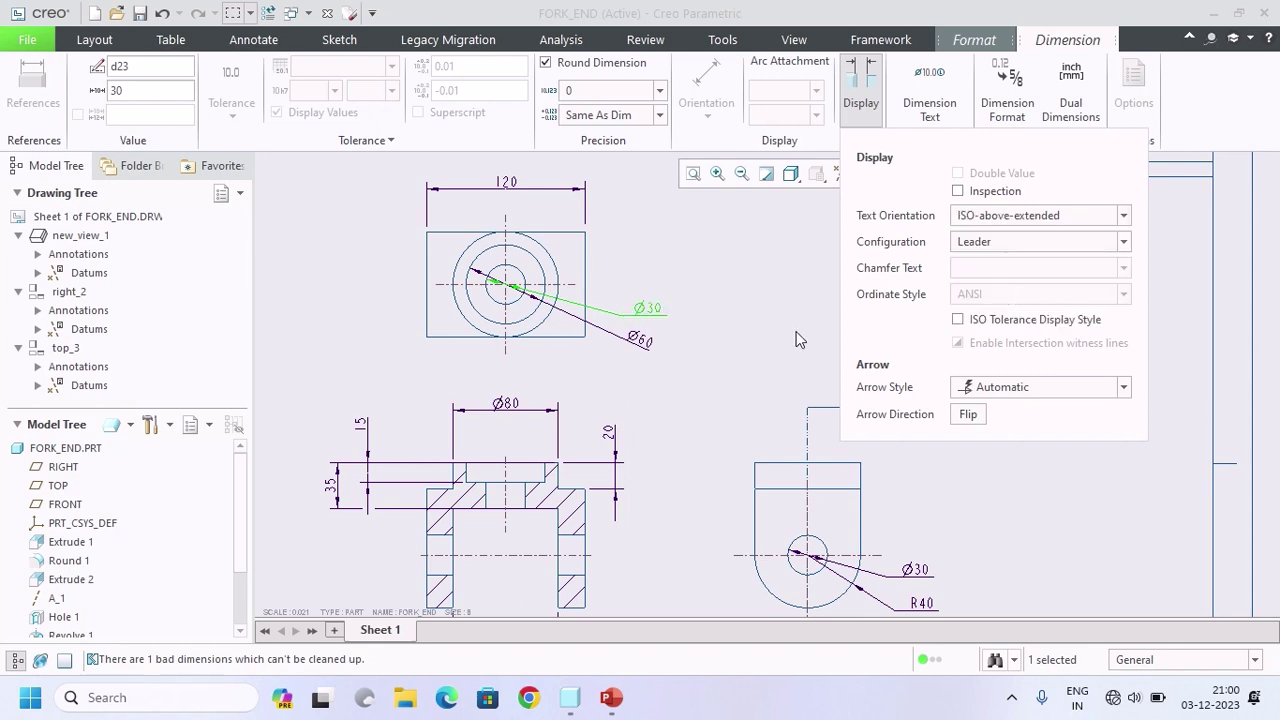
Step: Set the text orientation of the Ø60 dimension on the top view to ISO-above-extended
{"action": "left_click", "coordinate": [645, 346]}
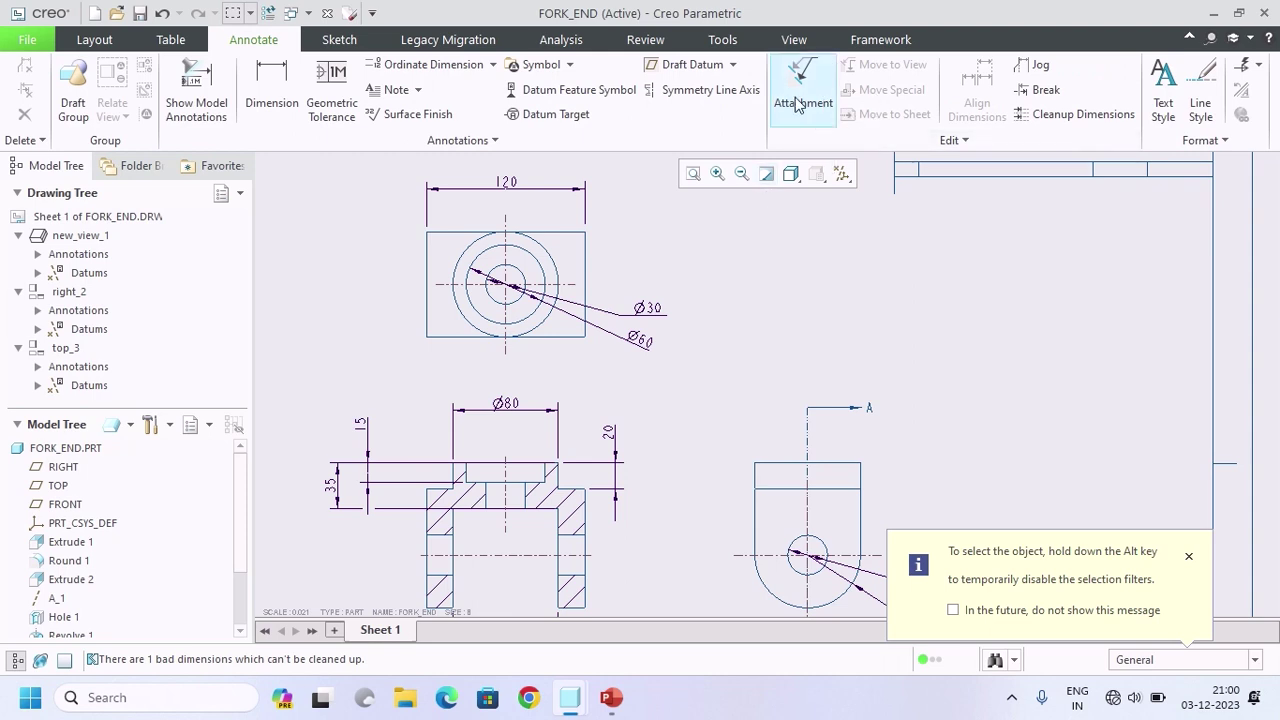
{"action": "left_click", "coordinate": [641, 337]}
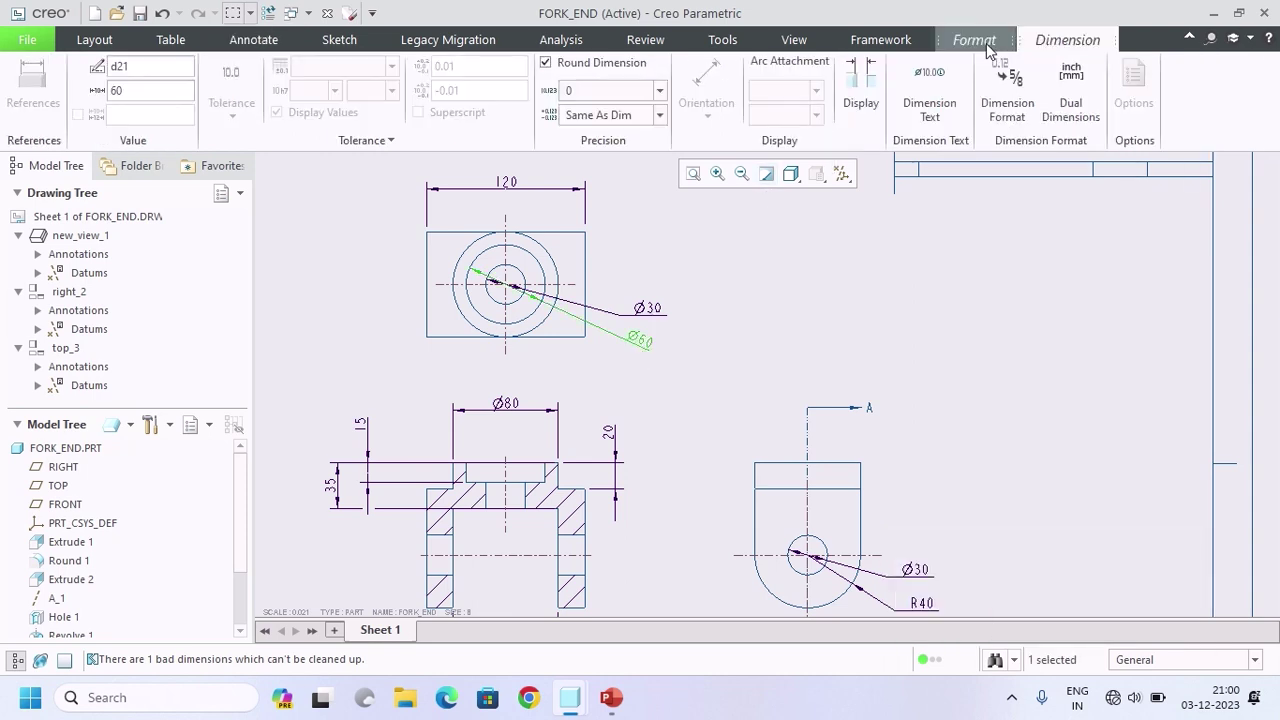
{"action": "left_click", "coordinate": [862, 125]}
{"action": "left_click", "coordinate": [1040, 241]}
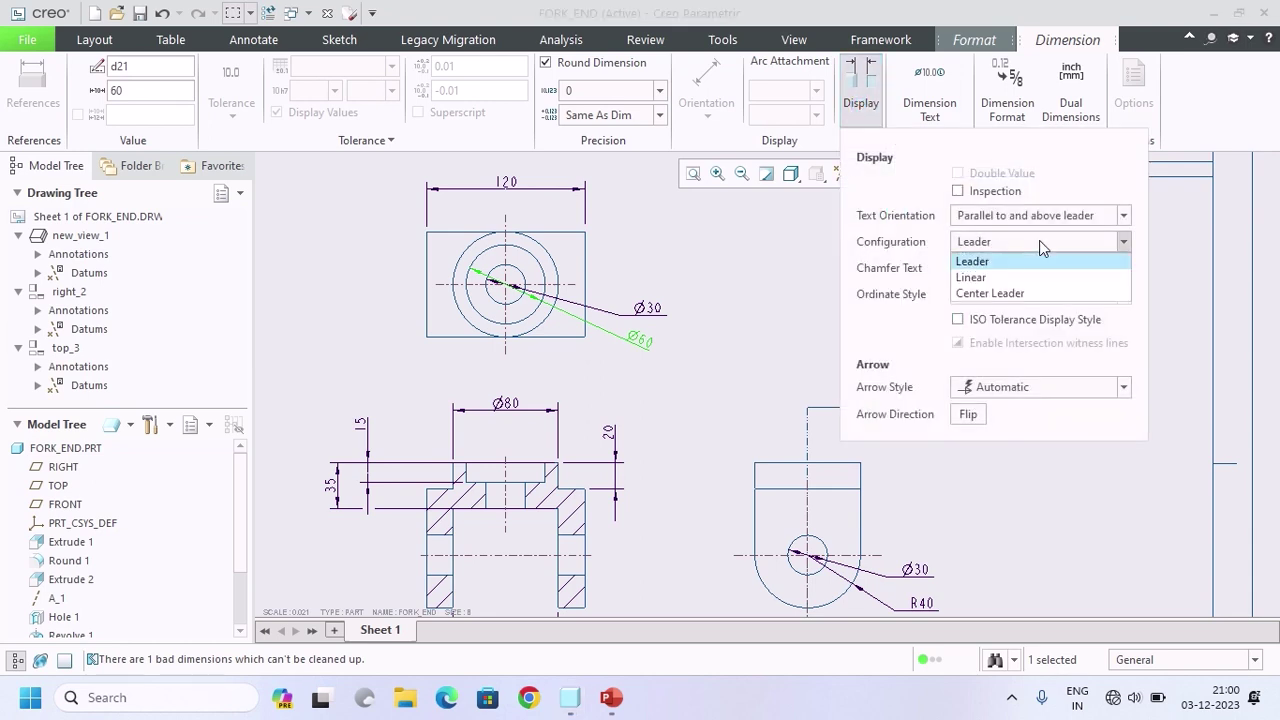
{"action": "left_click", "coordinate": [1023, 212]}
{"action": "left_click", "coordinate": [1025, 218]}
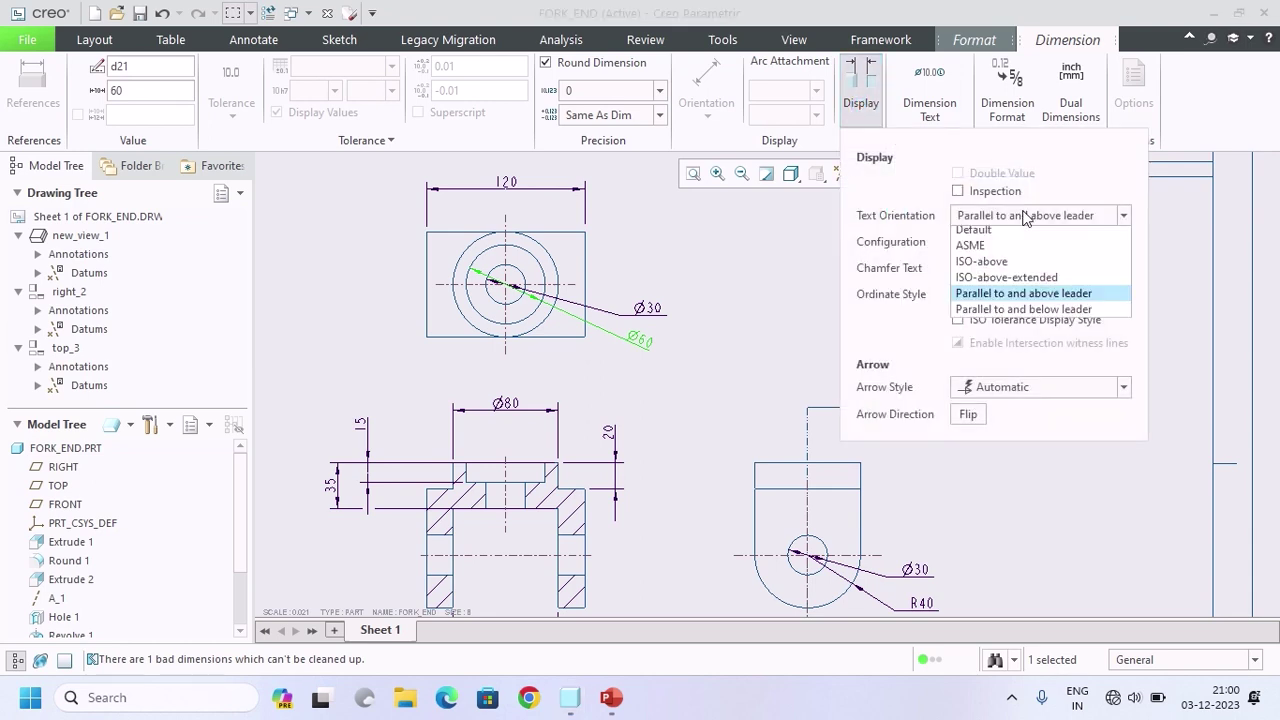
{"action": "left_click", "coordinate": [1030, 287]}
{"action": "left_click", "coordinate": [699, 336]}
Step: Shift the top view's Ø60 dimension text slightly toward the view so it sits beneath the Ø30 text
{"action": "middle_click_drag", "start_coordinate": [706, 335], "coordinate": [791, 251]}
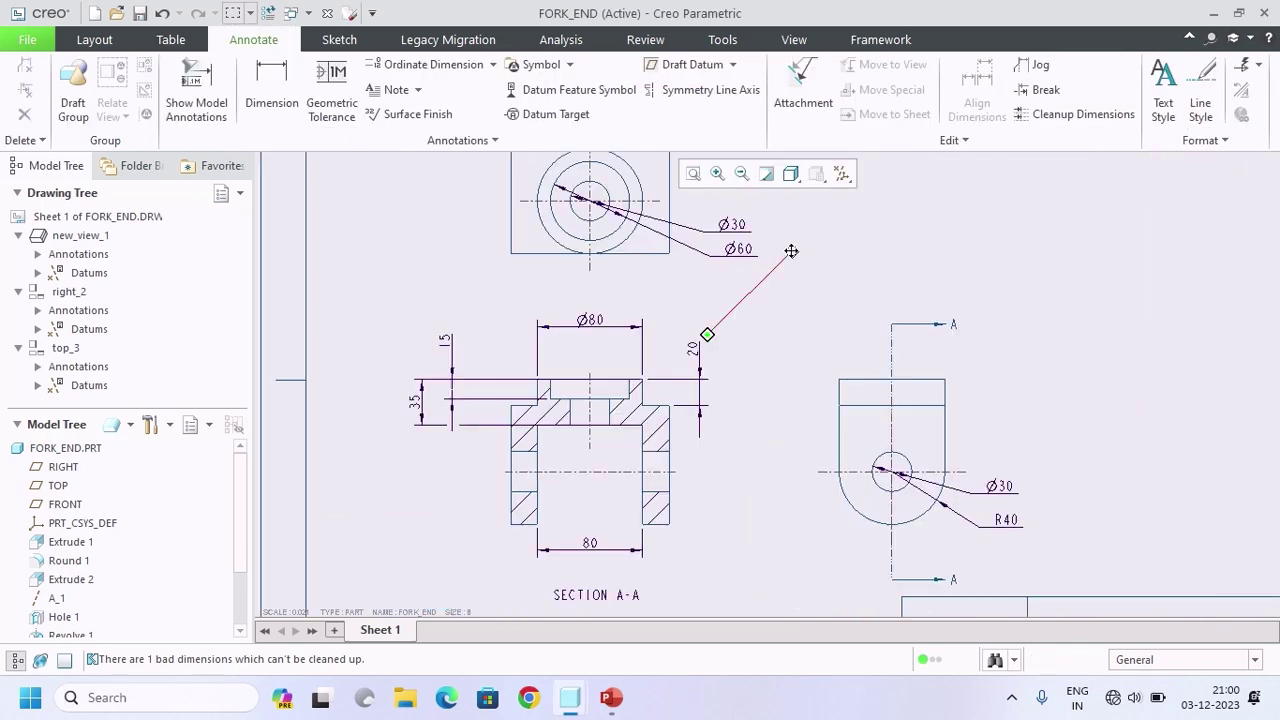
{"action": "left_click", "coordinate": [730, 245]}
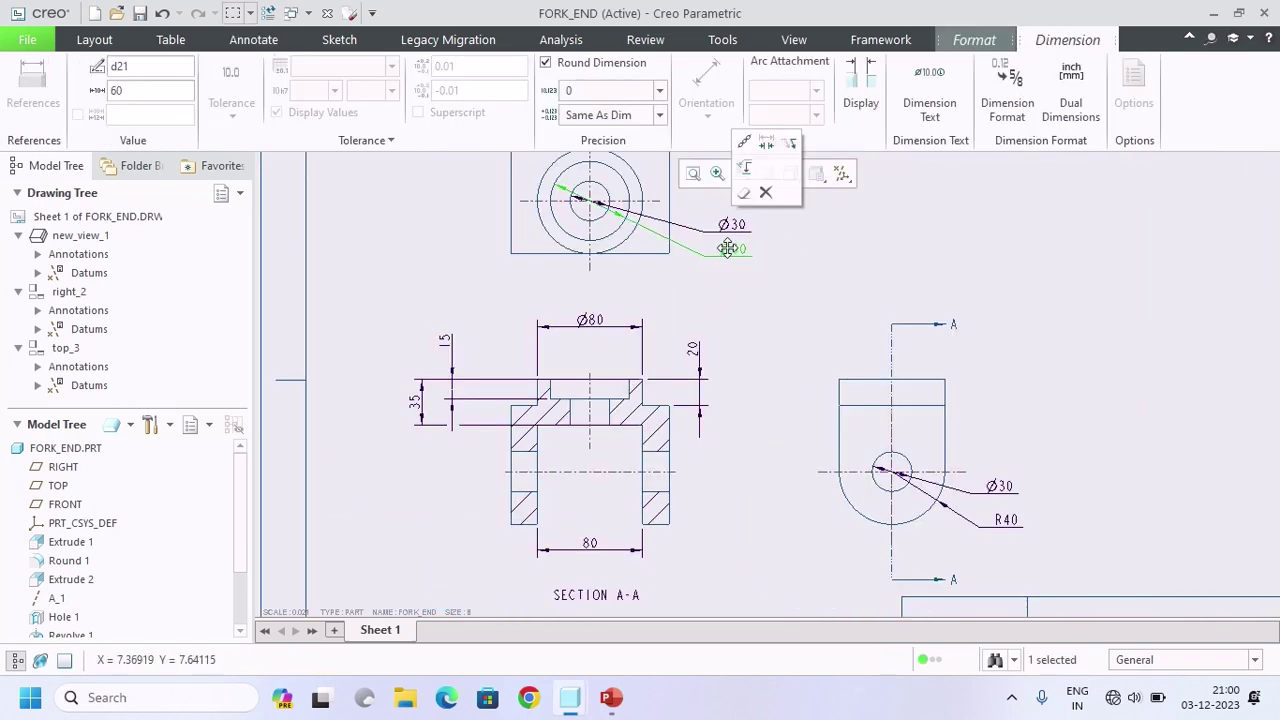
{"action": "left_click", "coordinate": [726, 523]}
{"action": "mouse_move", "coordinate": [726, 523]}
{"action": "middle_mouse_down"}
{"action": "mouse_move", "coordinate": [683, 488]}
{"action": "mouse_move", "coordinate": [810, 470]}
{"action": "mouse_move", "coordinate": [825, 590]}
{"action": "middle_mouse_up"}
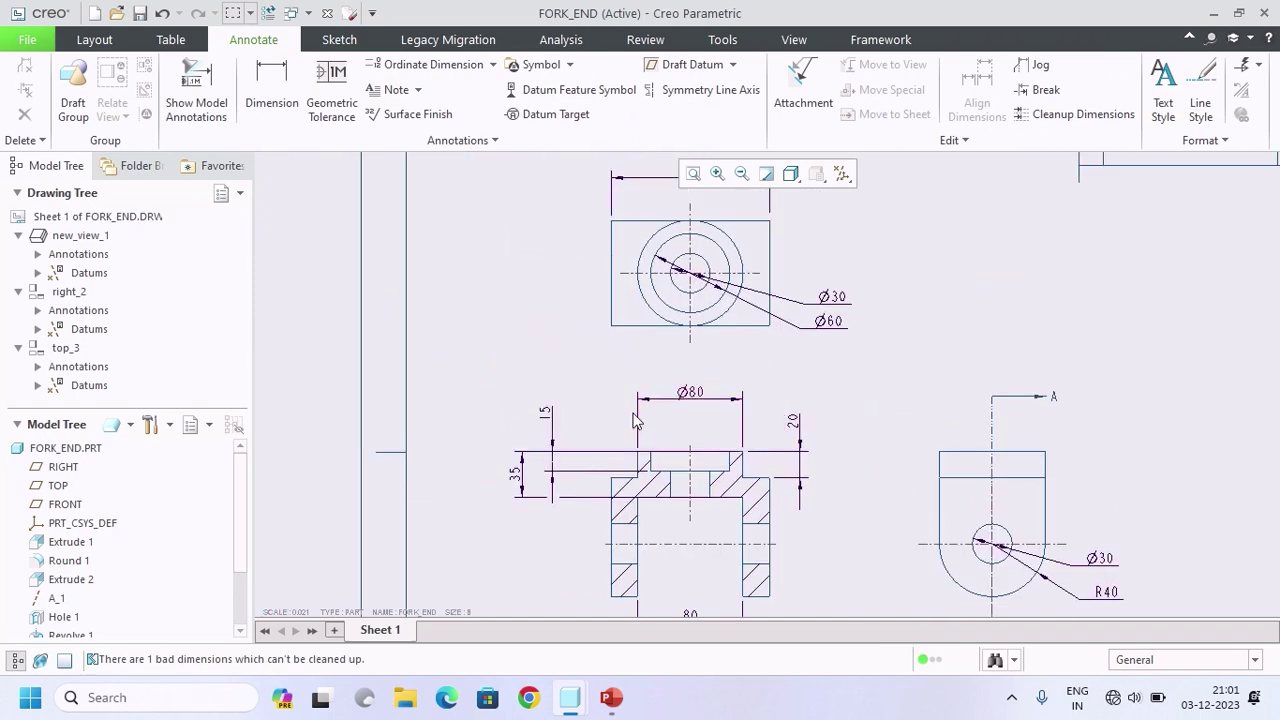
{"action": "left_click", "coordinate": [543, 408]}
{"action": "left_click", "coordinate": [548, 368]}
{"action": "left_click", "coordinate": [543, 414]}
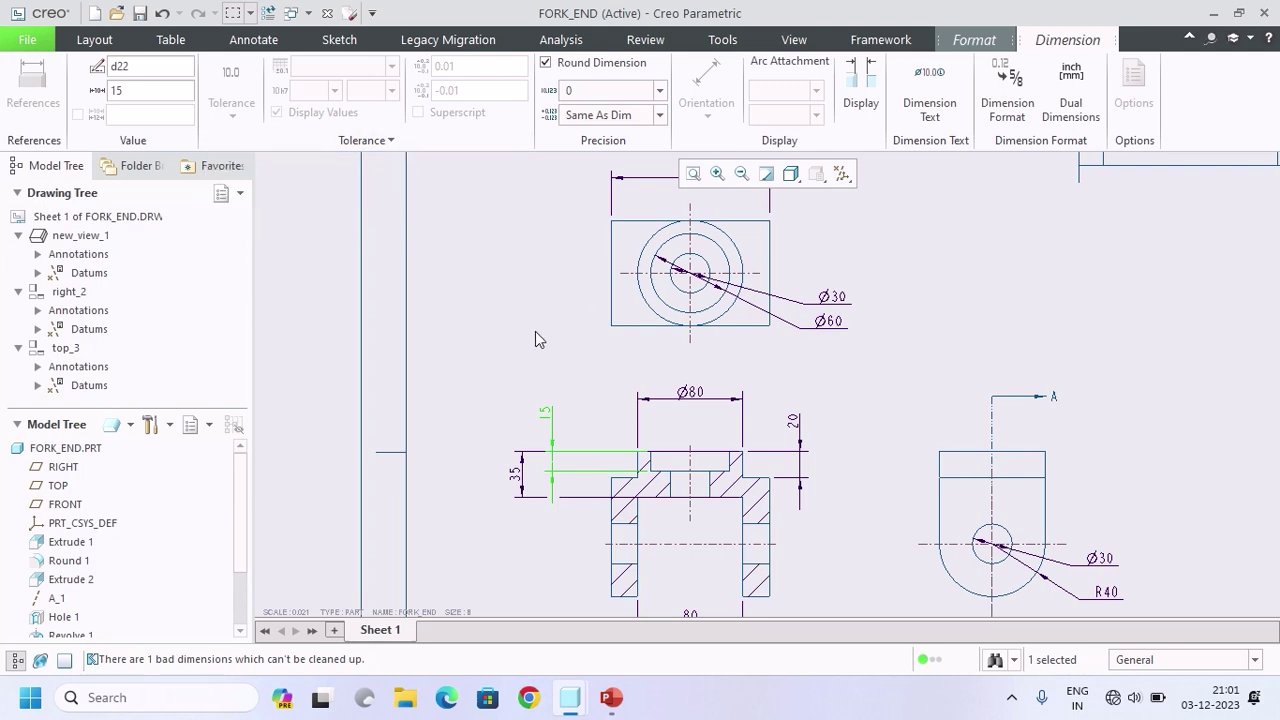
{"action": "scroll", "coordinate": [526, 335], "scroll_direction": "down", "scroll_amount": 4}
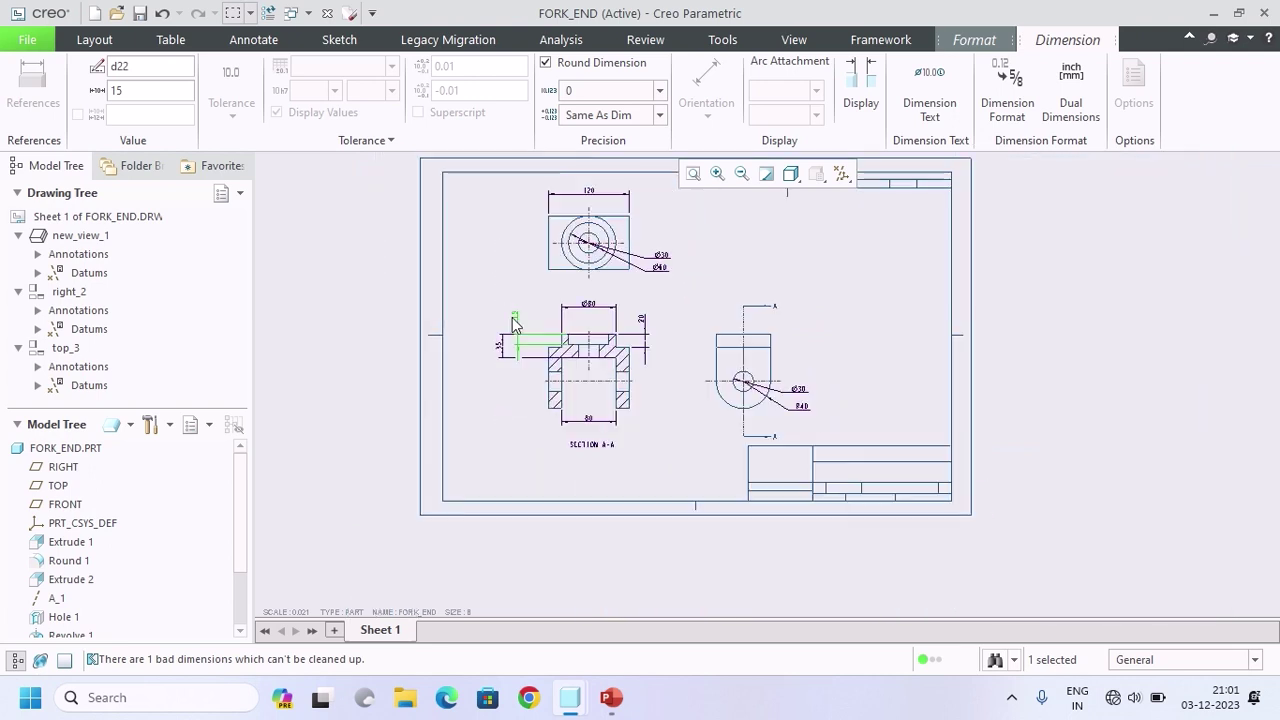
{"action": "middle_click_drag", "start_coordinate": [603, 307], "coordinate": [615, 350]}
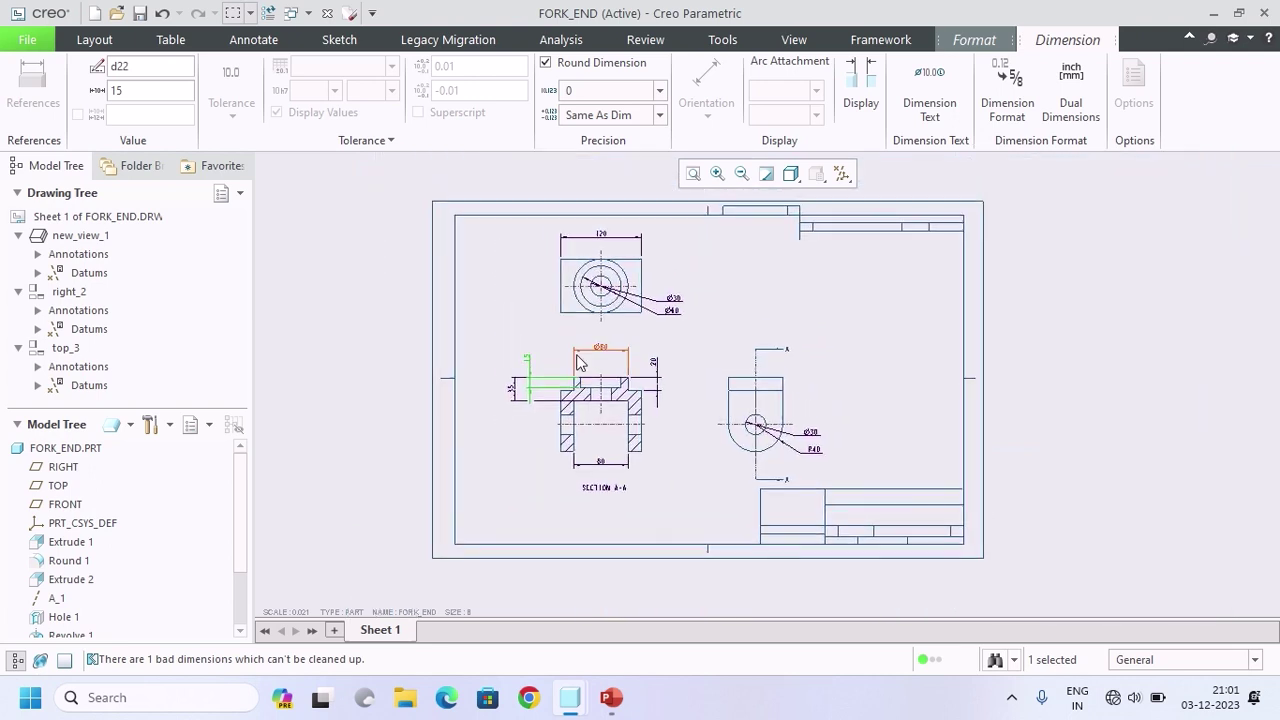
{"action": "left_click", "coordinate": [96, 39]}
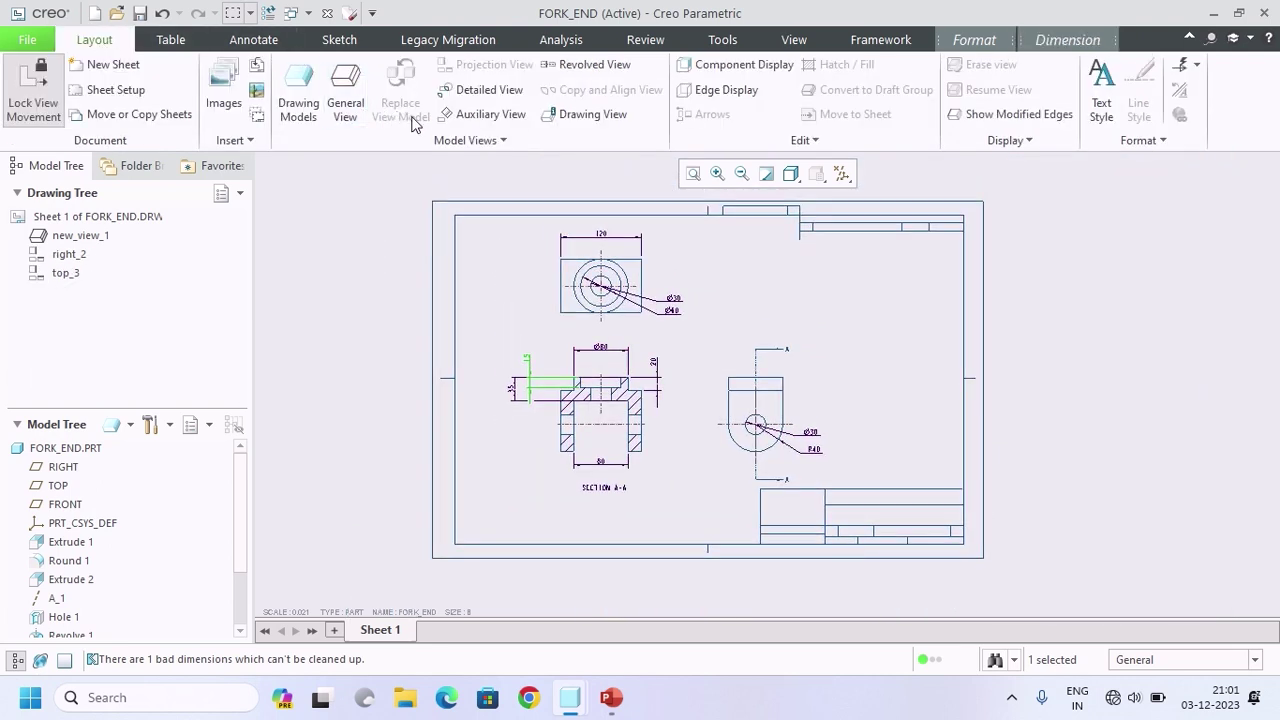
{"action": "left_click", "coordinate": [256, 40]}
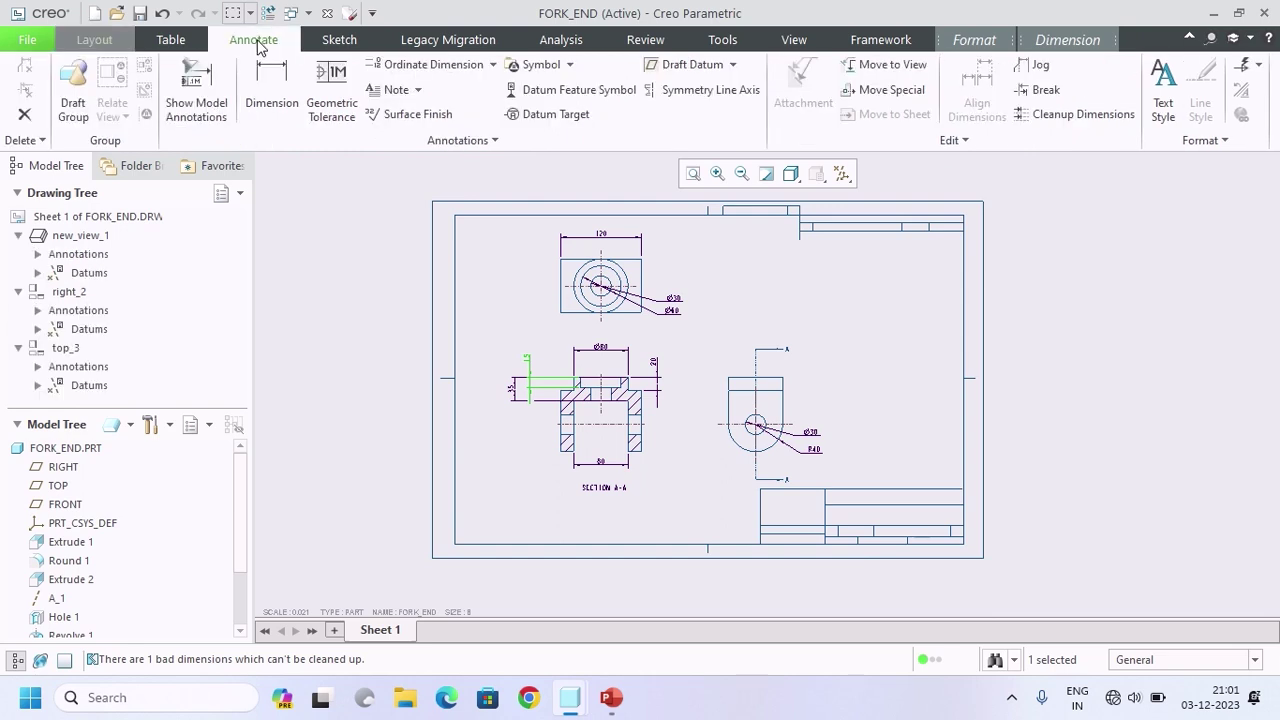
Step: Place an unattached note reading SIDE VIEW above the right view and nudge it so it sits centred over the view
{"action": "left_click", "coordinate": [394, 92]}
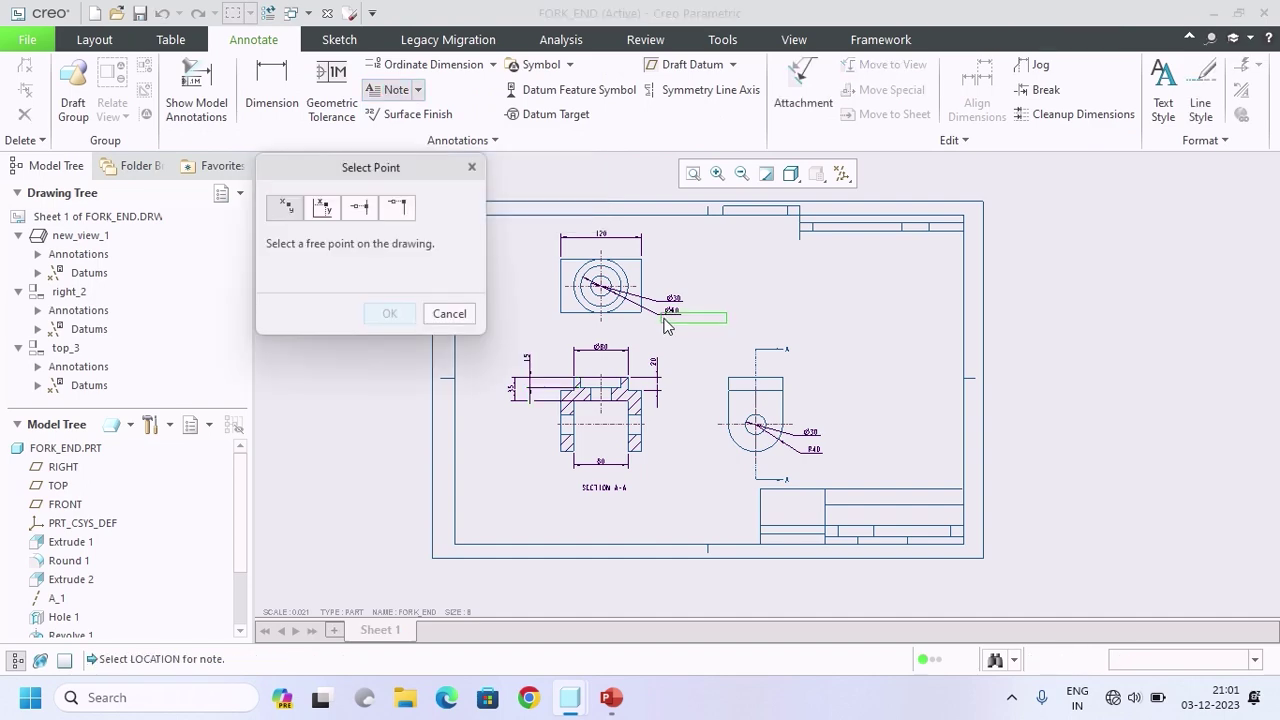
{"action": "scroll", "coordinate": [666, 320], "scroll_direction": "down", "scroll_amount": 2}
{"action": "scroll", "coordinate": [745, 571], "scroll_direction": "down", "scroll_amount": 1}
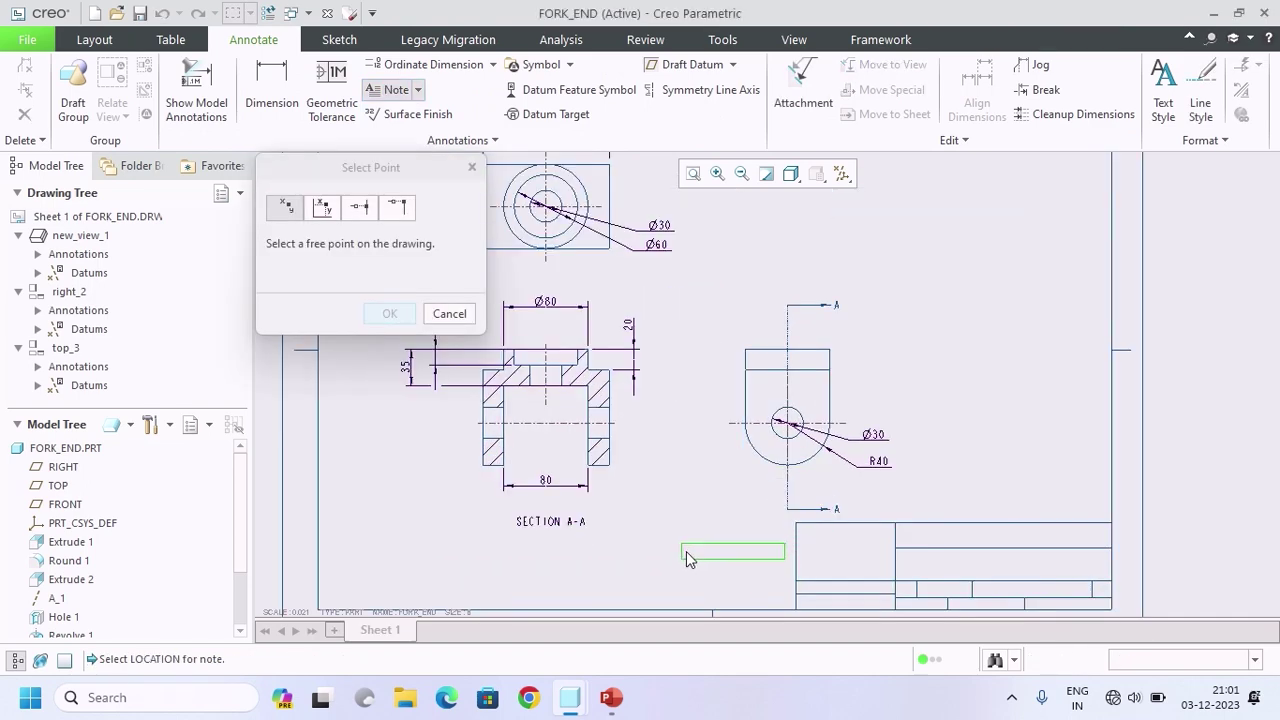
{"action": "scroll", "coordinate": [688, 555], "scroll_direction": "down", "scroll_amount": 1}
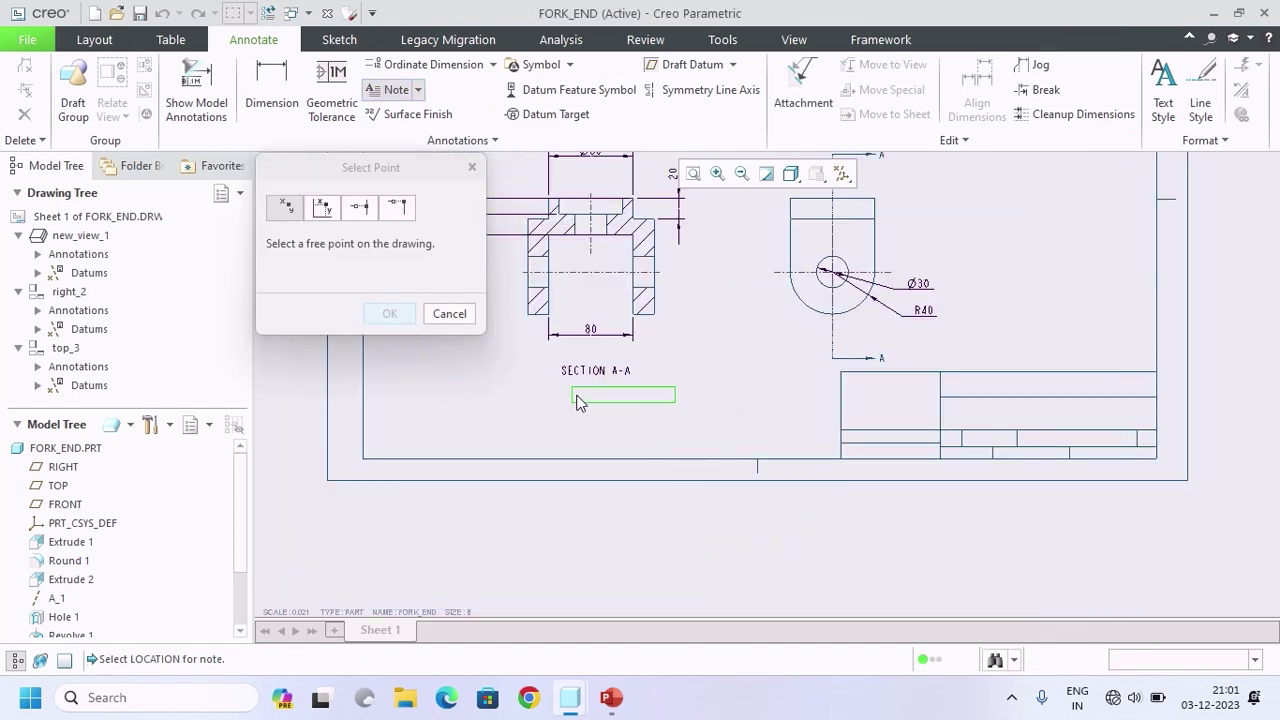
{"action": "middle_click_drag", "start_coordinate": [674, 331], "coordinate": [630, 448]}
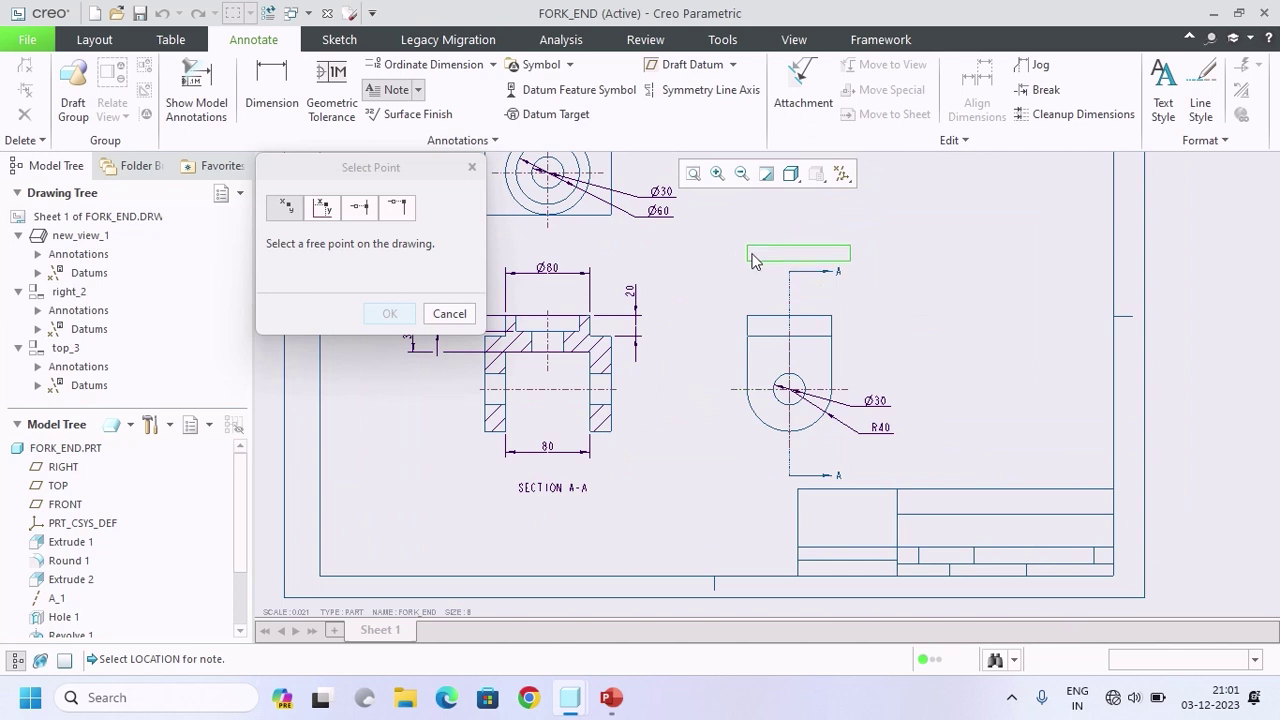
{"action": "left_click", "coordinate": [752, 256]}
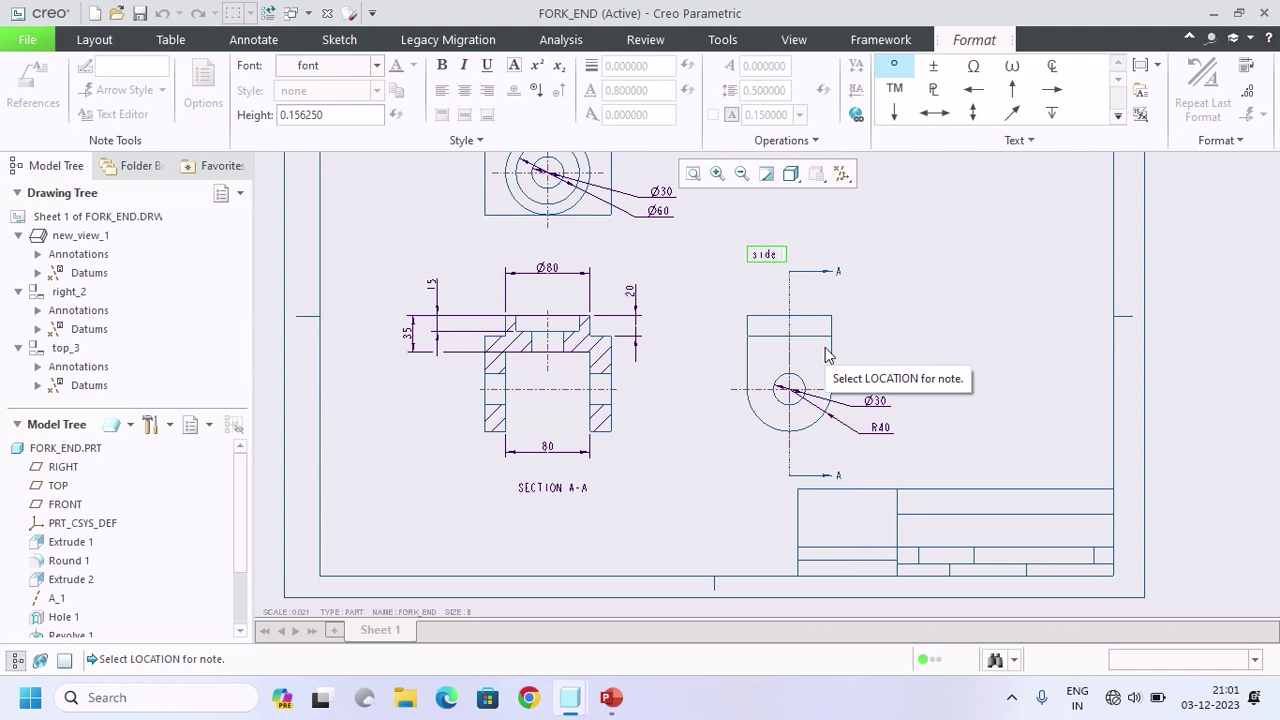
{"action": "key", "text": "BackSpace"}
{"action": "key", "text": "BackSpace"}
{"action": "key", "text": "Caps_Lock"}
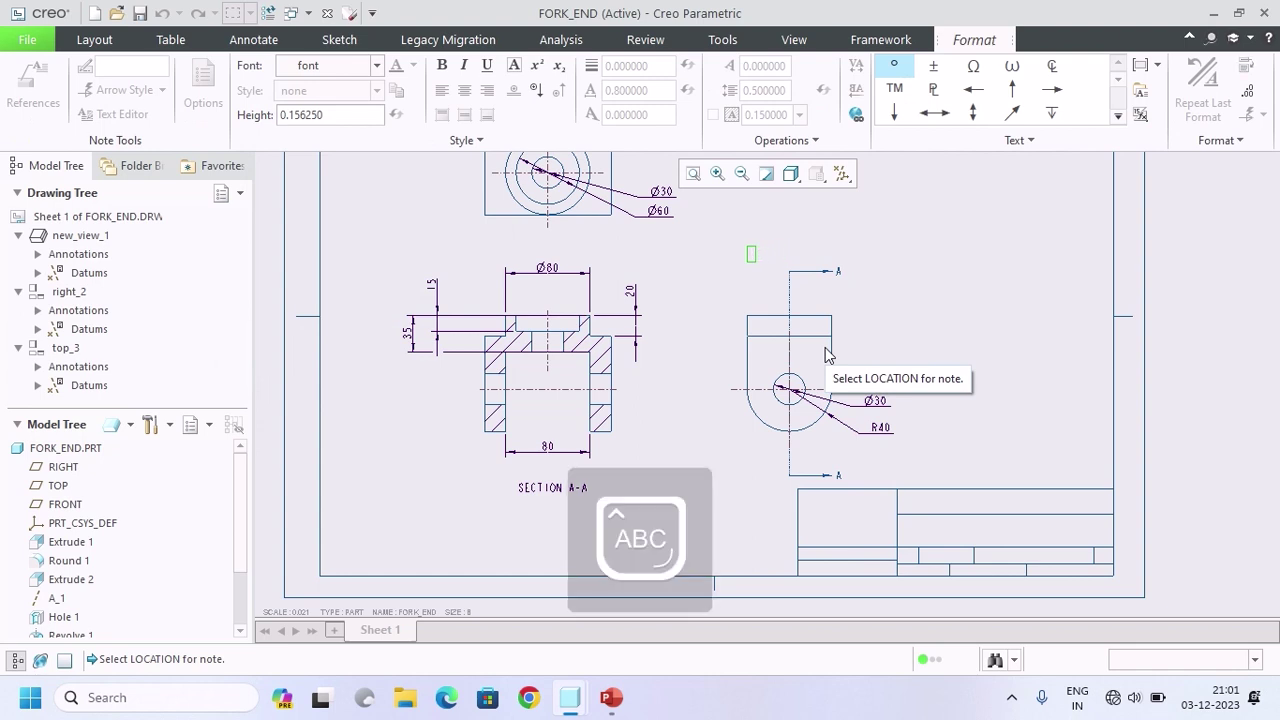
{"action": "type", "text": "SIDE VIEW"}
{"action": "left_click", "coordinate": [998, 532]}
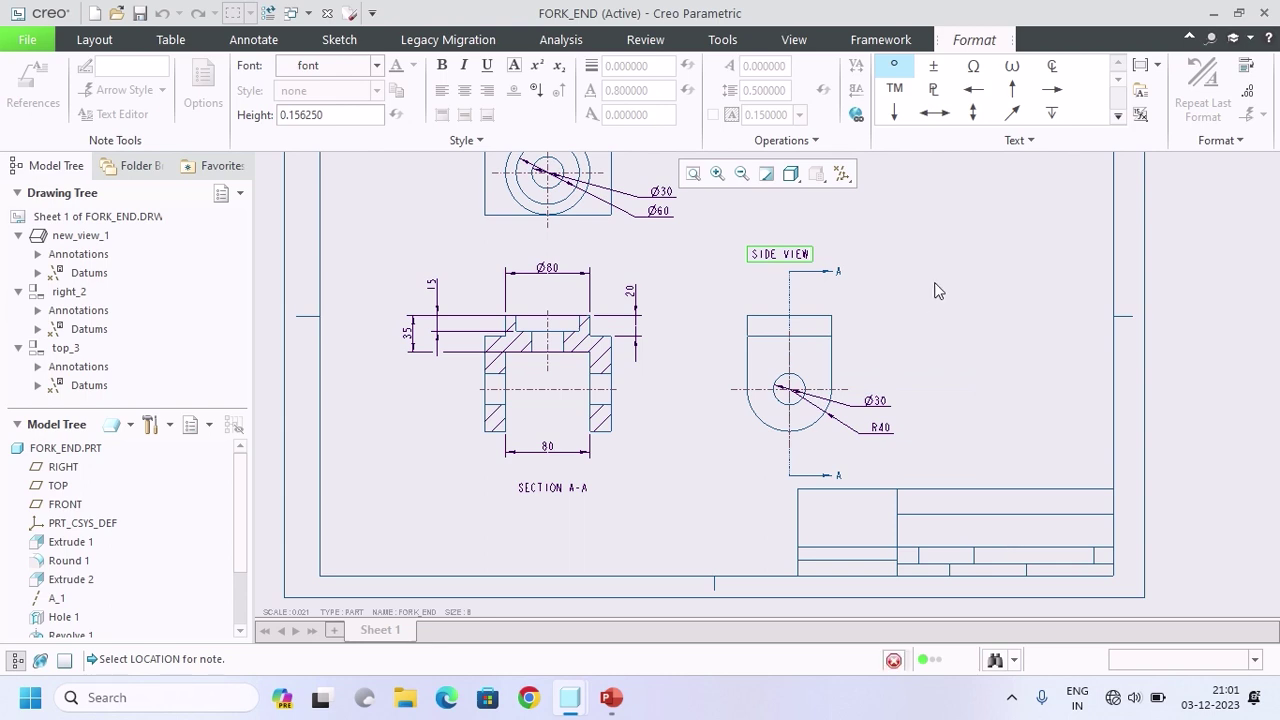
{"action": "left_click_drag", "start_coordinate": [803, 249], "coordinate": [811, 250]}
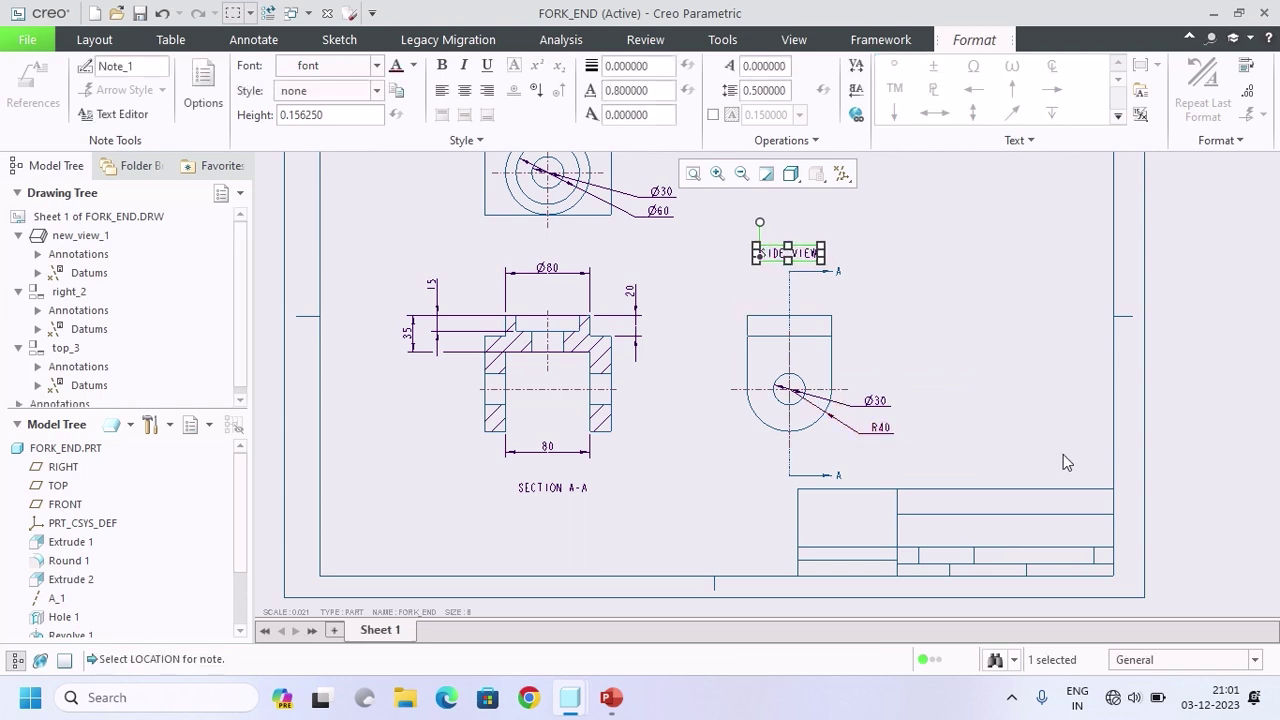
Step: Relate the SIDE VIEW note to the right view
{"action": "left_click", "coordinate": [253, 39]}
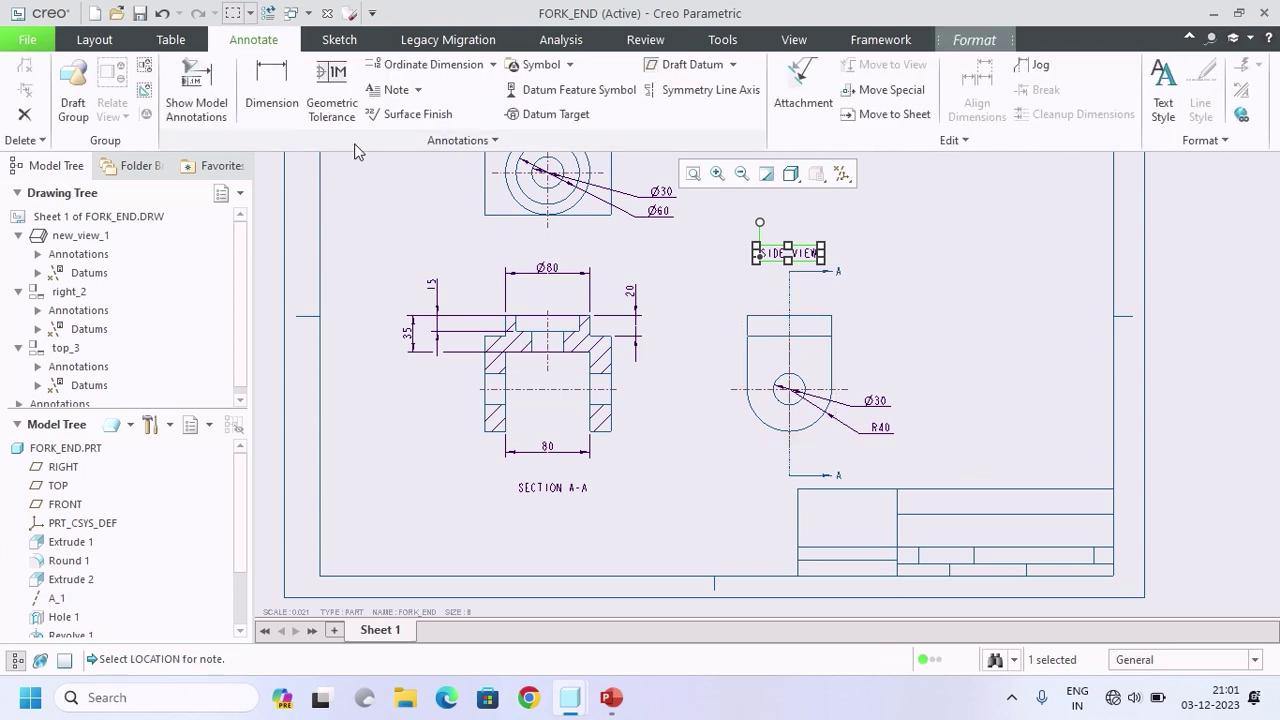
{"action": "left_click", "coordinate": [145, 70]}
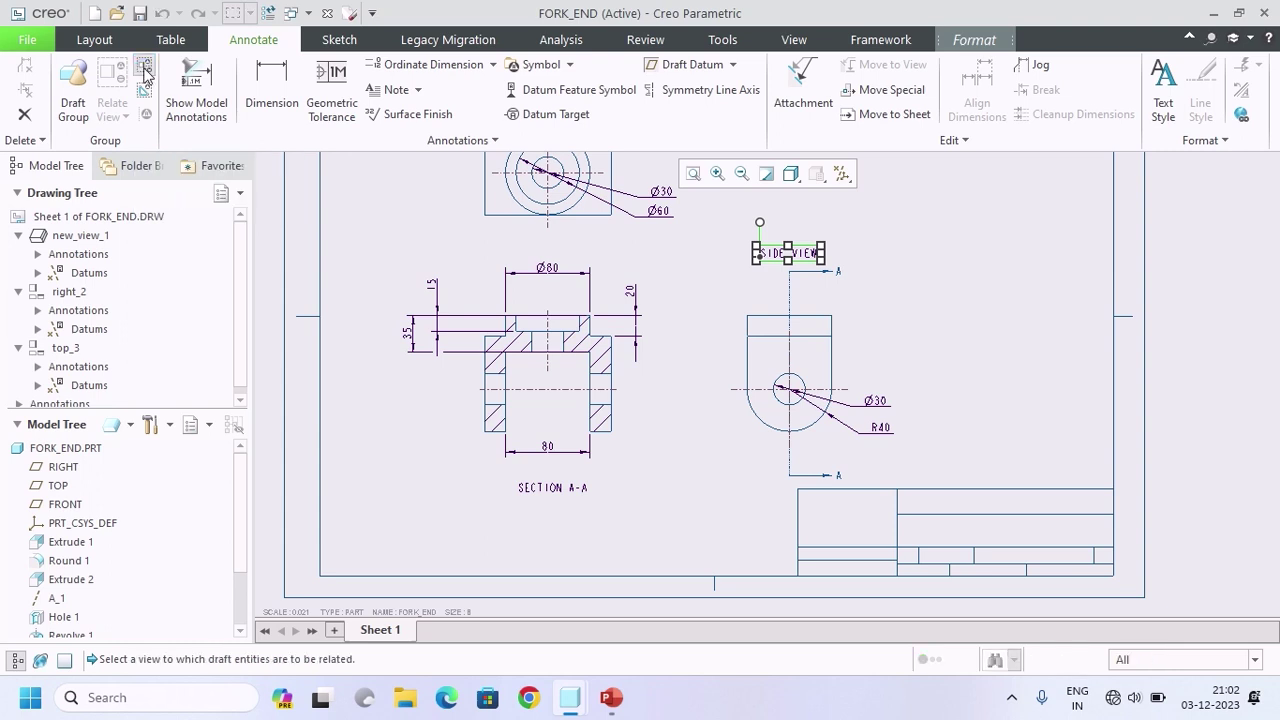
{"action": "left_click", "coordinate": [752, 318]}
{"action": "left_click", "coordinate": [1045, 345]}
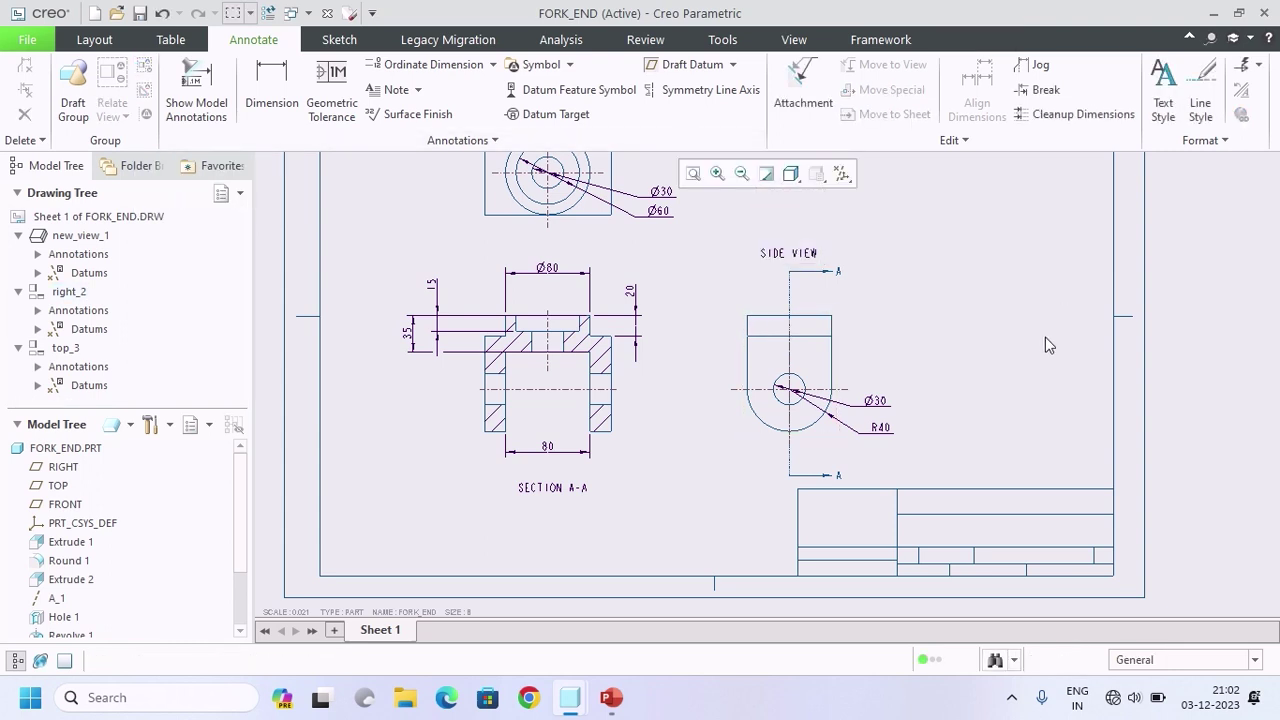
Step: Unlock view movement and shift the right view slightly toward the sectioned front view
{"action": "left_click", "coordinate": [95, 40]}
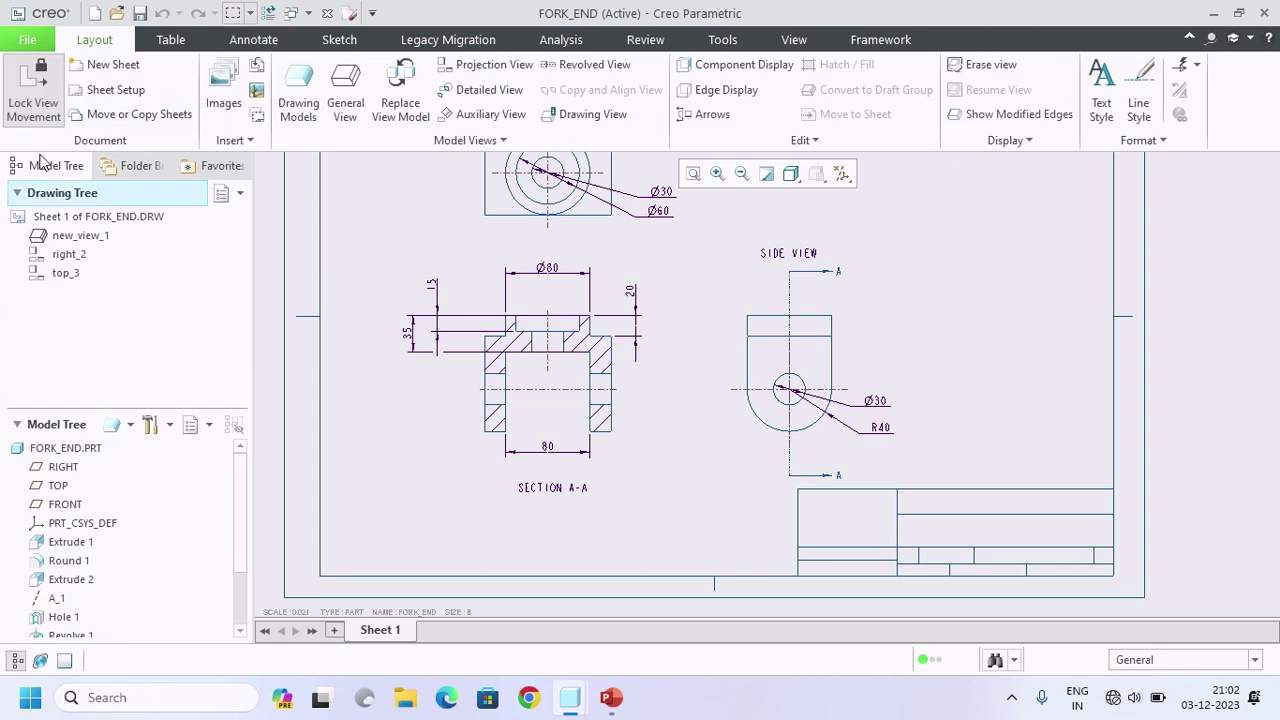
{"action": "left_click", "coordinate": [755, 320]}
{"action": "mouse_move", "coordinate": [755, 320]}
{"action": "left_mouse_down"}
{"action": "mouse_move", "coordinate": [887, 320]}
{"action": "mouse_move", "coordinate": [754, 309]}
{"action": "left_mouse_up"}
{"action": "left_click", "coordinate": [889, 309]}
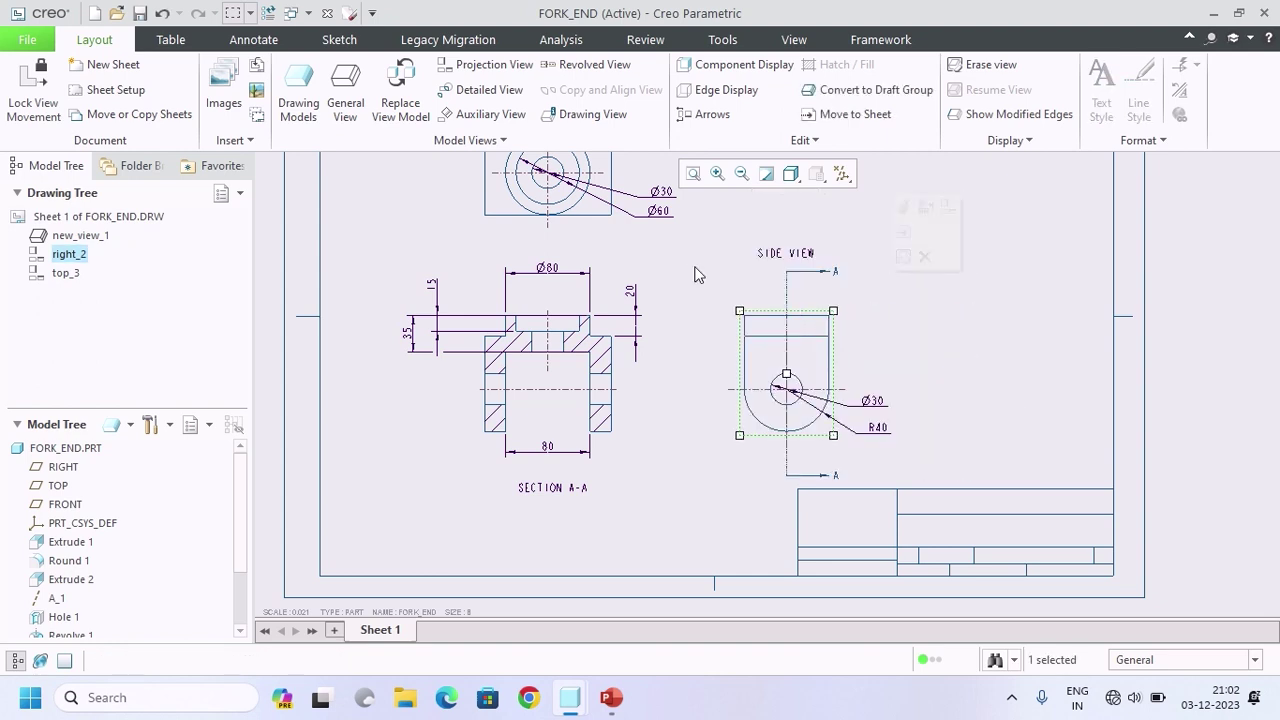
{"action": "left_click", "coordinate": [698, 275]}
Step: Place an unrelated test note reading FDFGFDGFD beside the upper part of the right view
{"action": "left_click", "coordinate": [253, 42]}
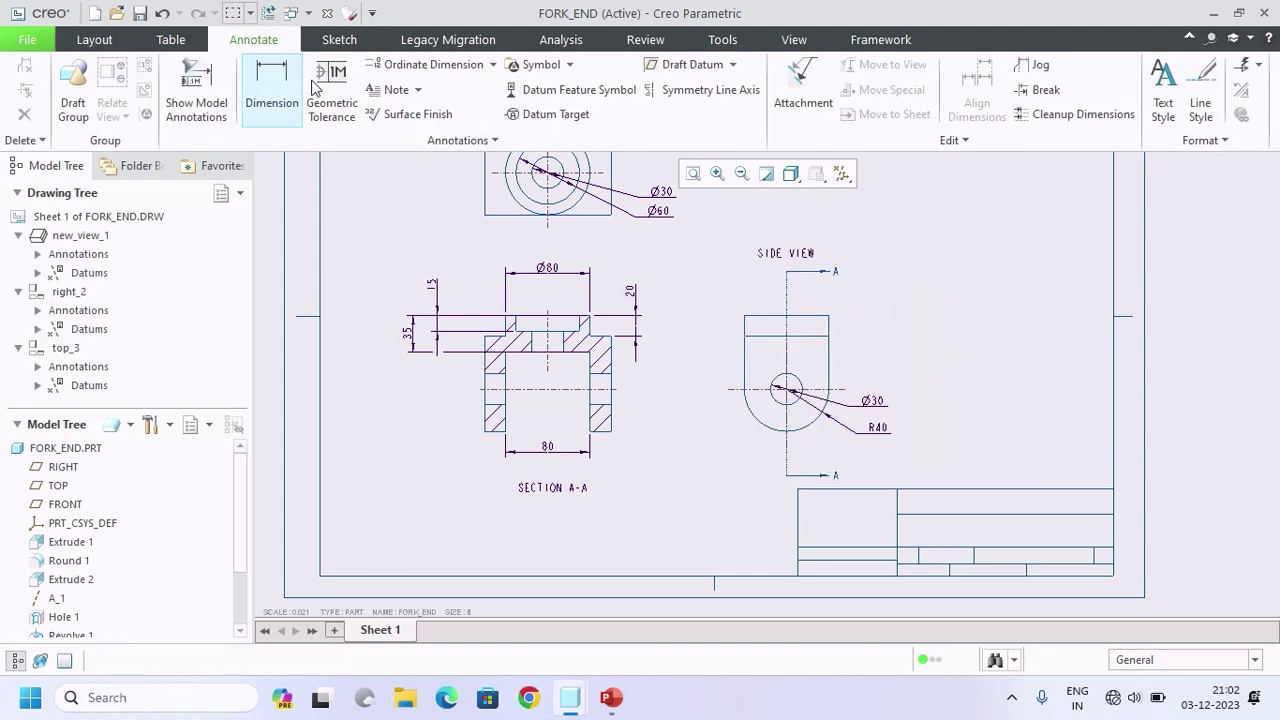
{"action": "left_click", "coordinate": [390, 89]}
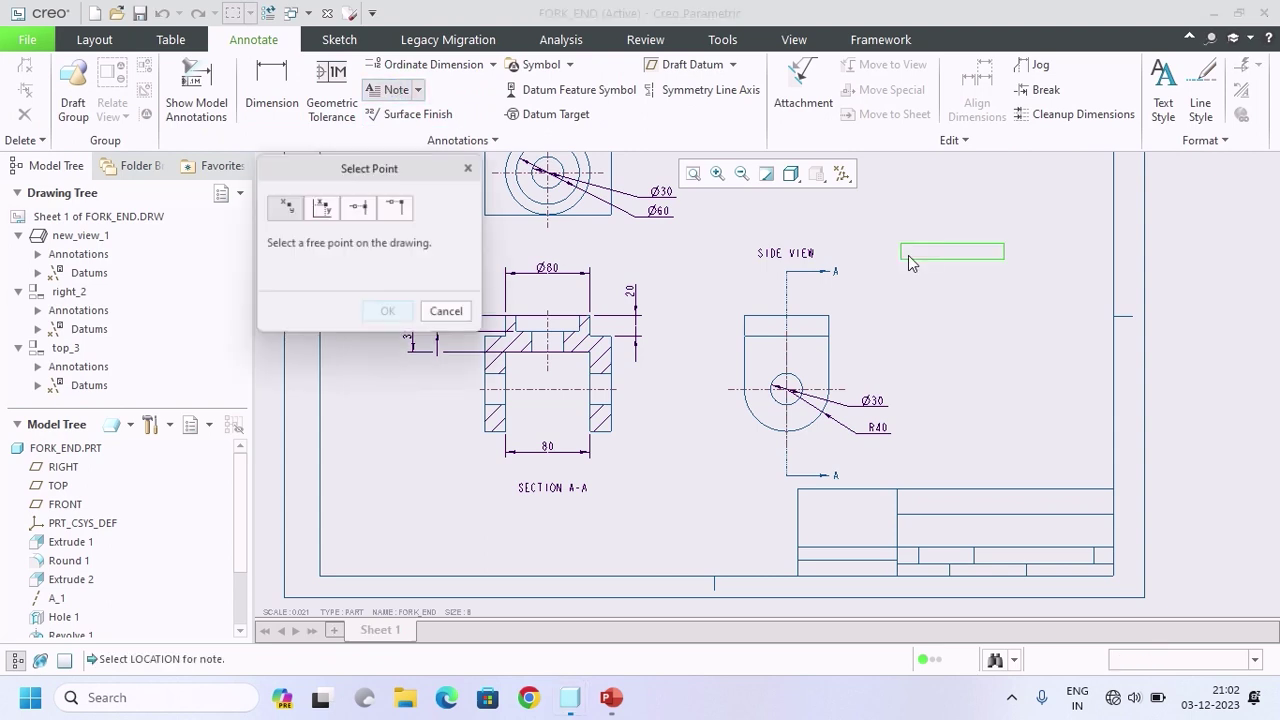
{"action": "left_click", "coordinate": [858, 300]}
{"action": "type", "text": "DFGFDGFD"}
{"action": "left_click", "coordinate": [981, 349]}
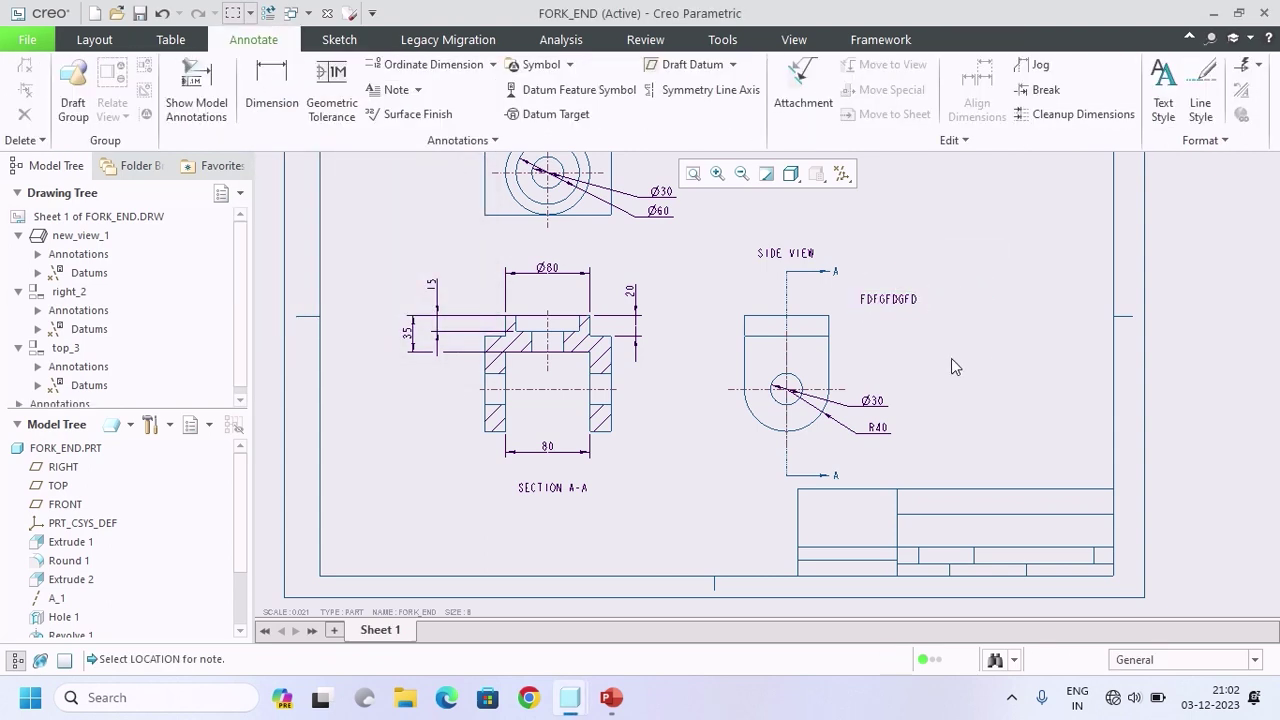
Step: Move the right view toward the sectioned view and back out, leaving it slightly farther from the sectioned view
{"action": "left_click", "coordinate": [748, 336]}
{"action": "left_click_drag", "start_coordinate": [708, 363], "coordinate": [697, 363]}
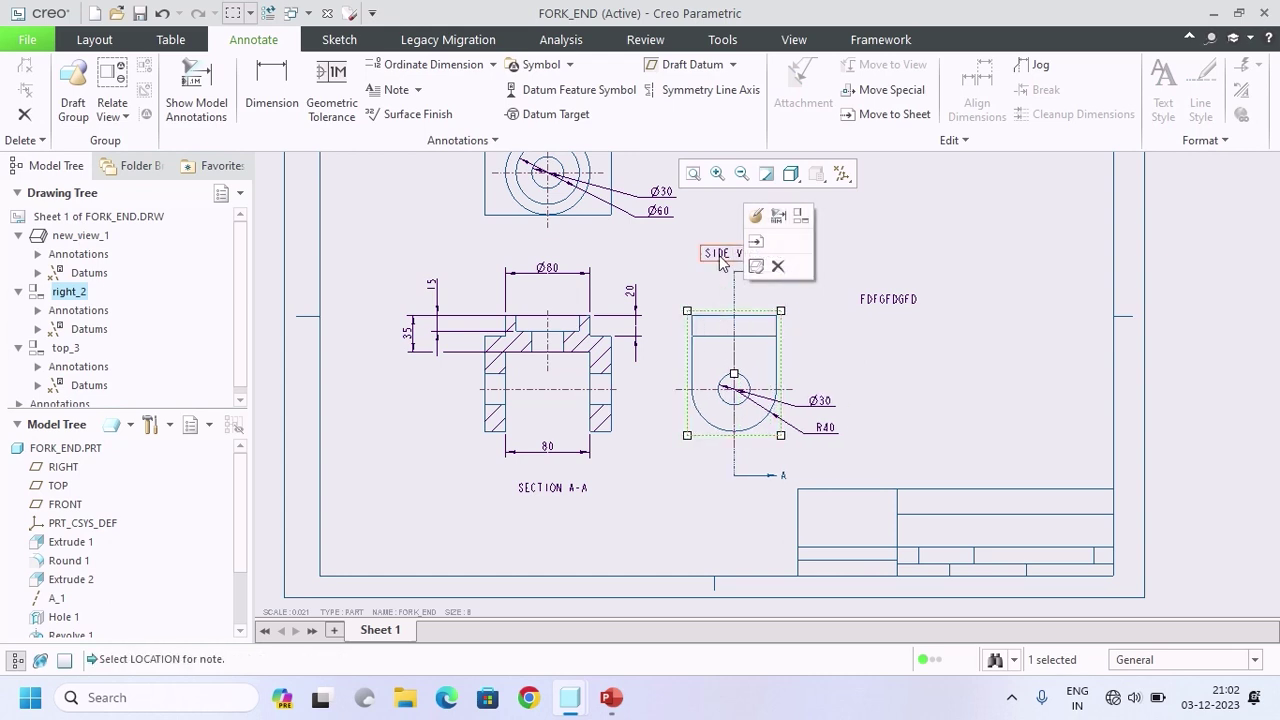
{"action": "left_click_drag", "start_coordinate": [732, 350], "coordinate": [802, 350]}
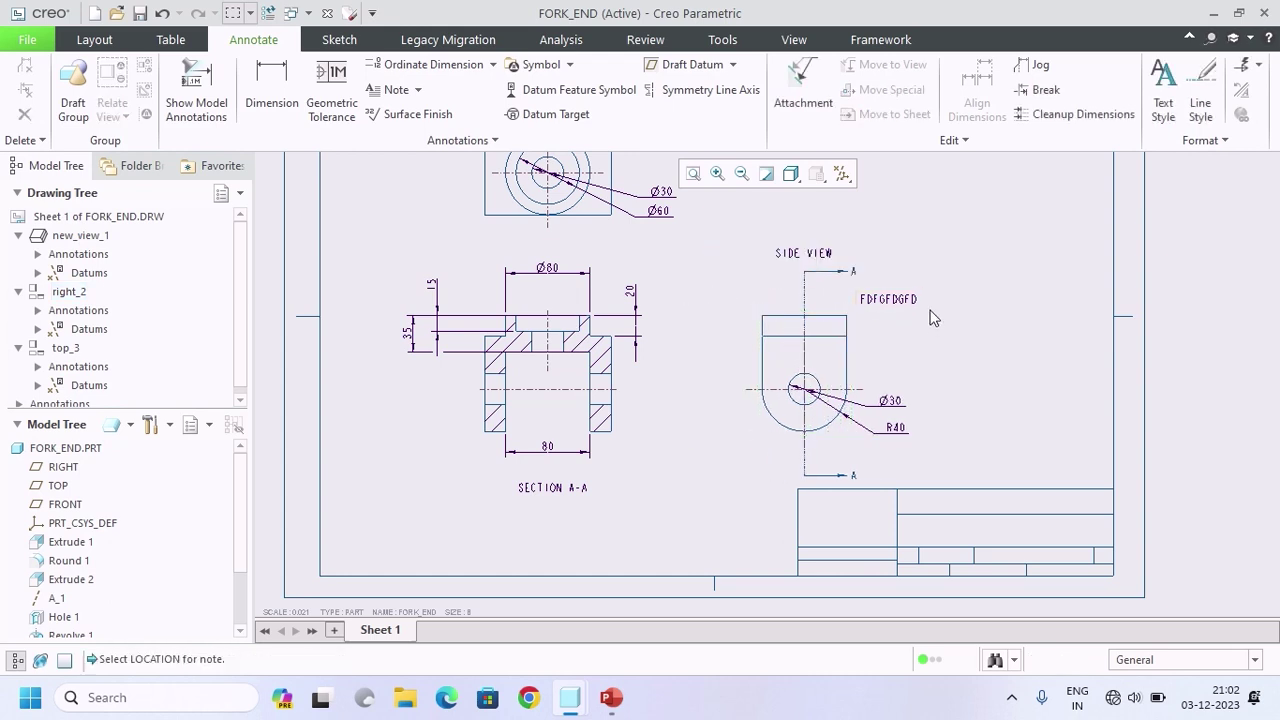
Step: Delete the FDFGFDGFD test note beside the right view
{"action": "left_click", "coordinate": [893, 299]}
{"action": "key", "text": "Delete"}
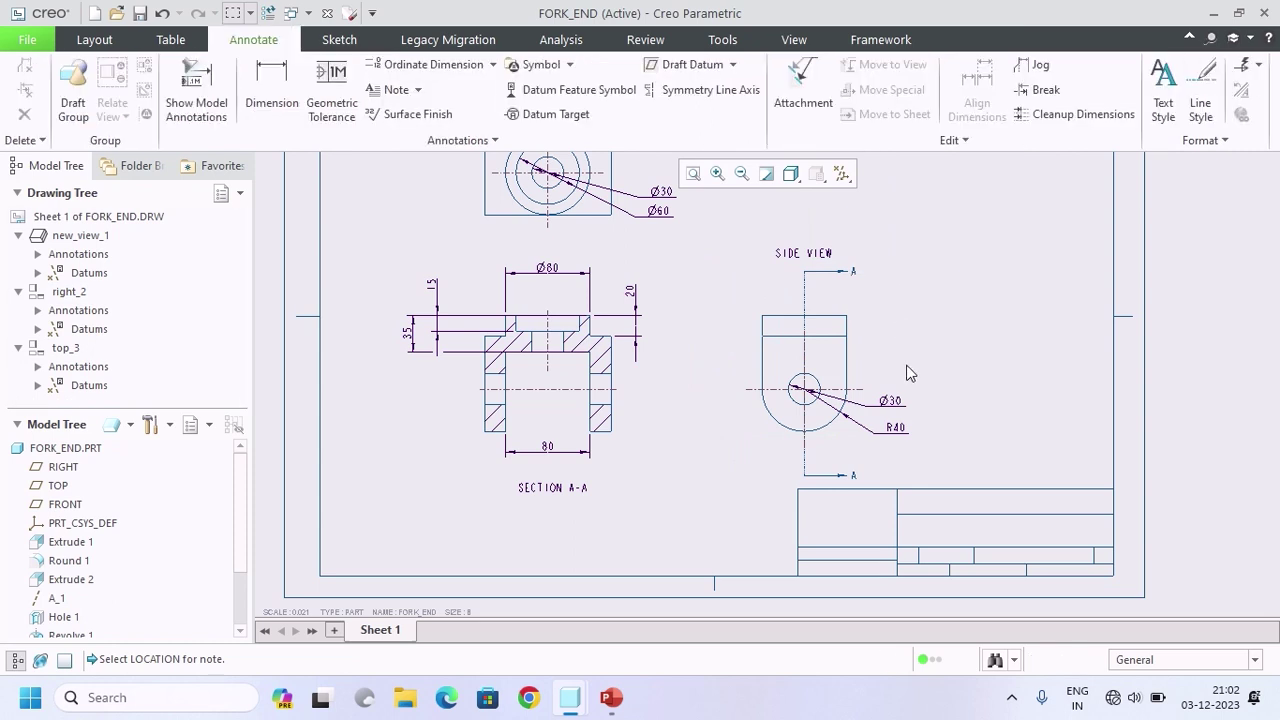
Step: Shorten the A-A section line on the right view by pulling its upper and lower arrows closer to the view outline
{"action": "scroll", "coordinate": [833, 276], "scroll_direction": "down", "scroll_amount": 3}
{"action": "left_click", "coordinate": [842, 271]}
{"action": "mouse_move", "coordinate": [834, 268]}
{"action": "left_mouse_down"}
{"action": "mouse_move", "coordinate": [825, 323]}
{"action": "mouse_move", "coordinate": [826, 308]}
{"action": "left_mouse_up"}
{"action": "scroll", "coordinate": [826, 308], "scroll_direction": "up", "scroll_amount": 2}
{"action": "middle_click_drag", "start_coordinate": [832, 464], "coordinate": [817, 360]}
{"action": "scroll", "coordinate": [808, 374], "scroll_direction": "down", "scroll_amount": 1}
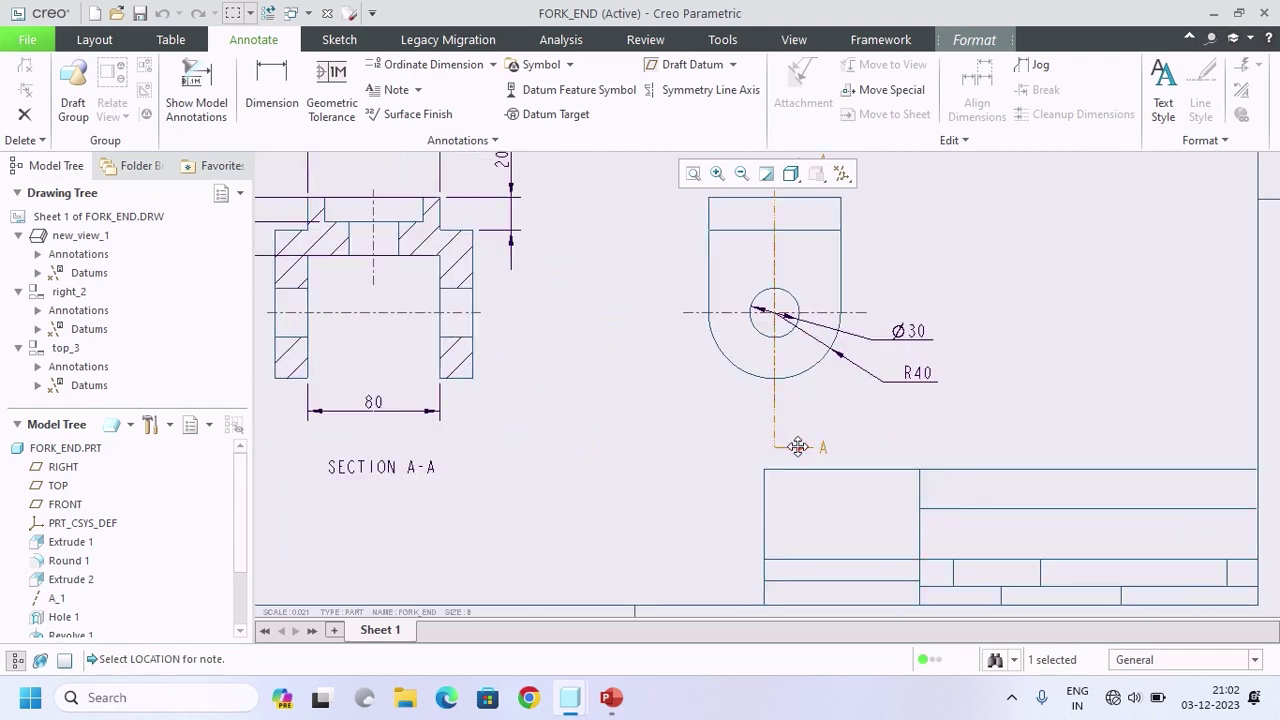
{"action": "left_click_drag", "start_coordinate": [798, 448], "coordinate": [812, 410]}
{"action": "left_click", "coordinate": [874, 419]}
{"action": "scroll", "coordinate": [874, 419], "scroll_direction": "up", "scroll_amount": 1}
{"action": "middle_click_drag", "start_coordinate": [874, 419], "coordinate": [883, 453]}
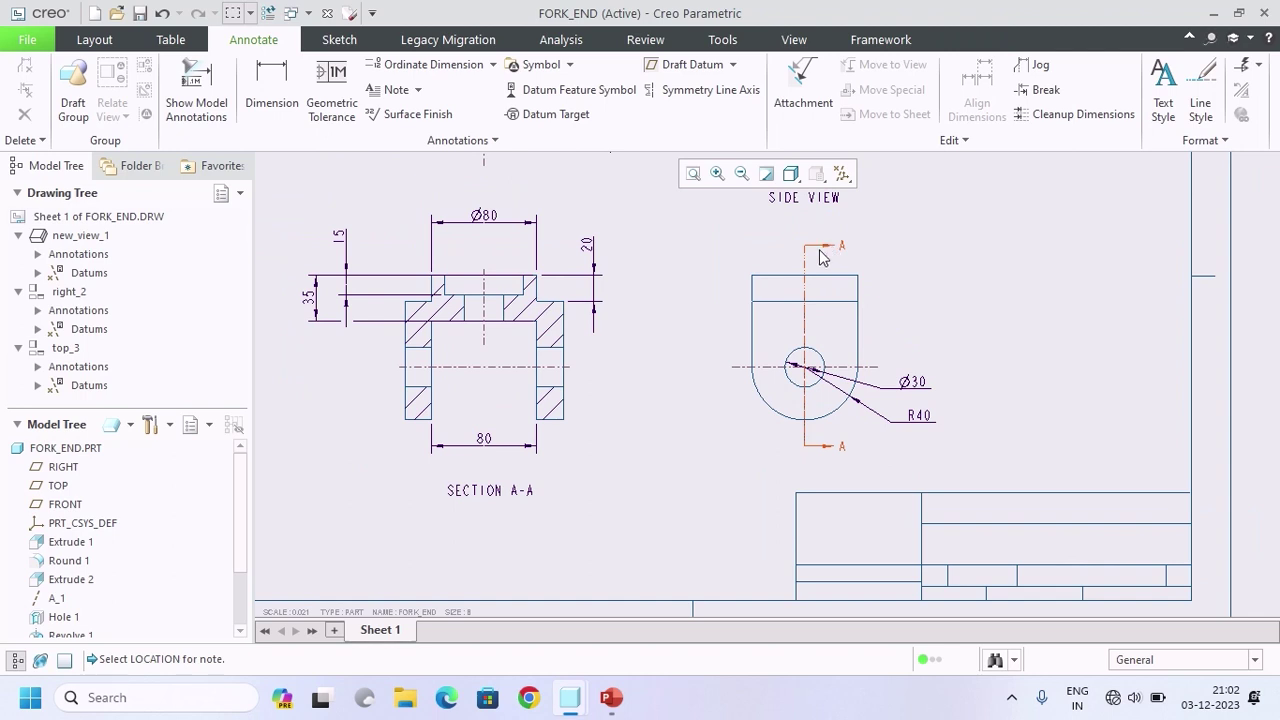
{"action": "middle_click_drag", "start_coordinate": [826, 297], "coordinate": [693, 318]}
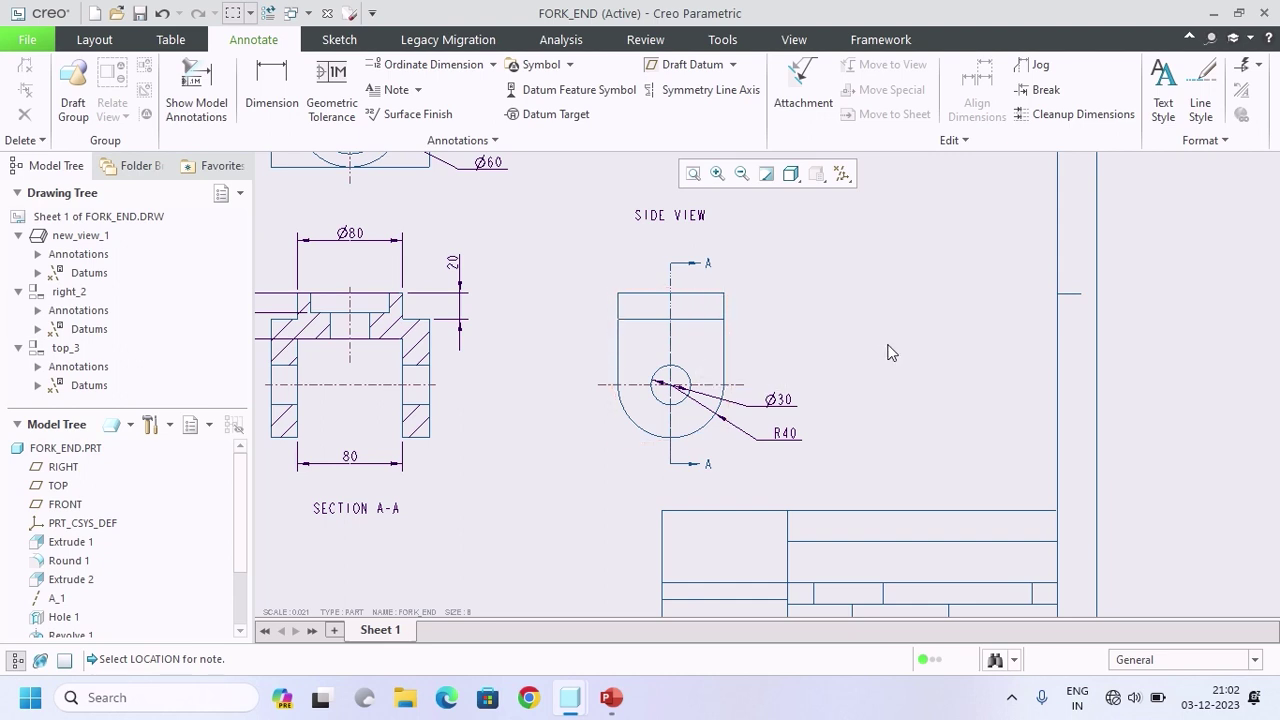
{"action": "scroll", "coordinate": [890, 370], "scroll_direction": "down", "scroll_amount": 3}
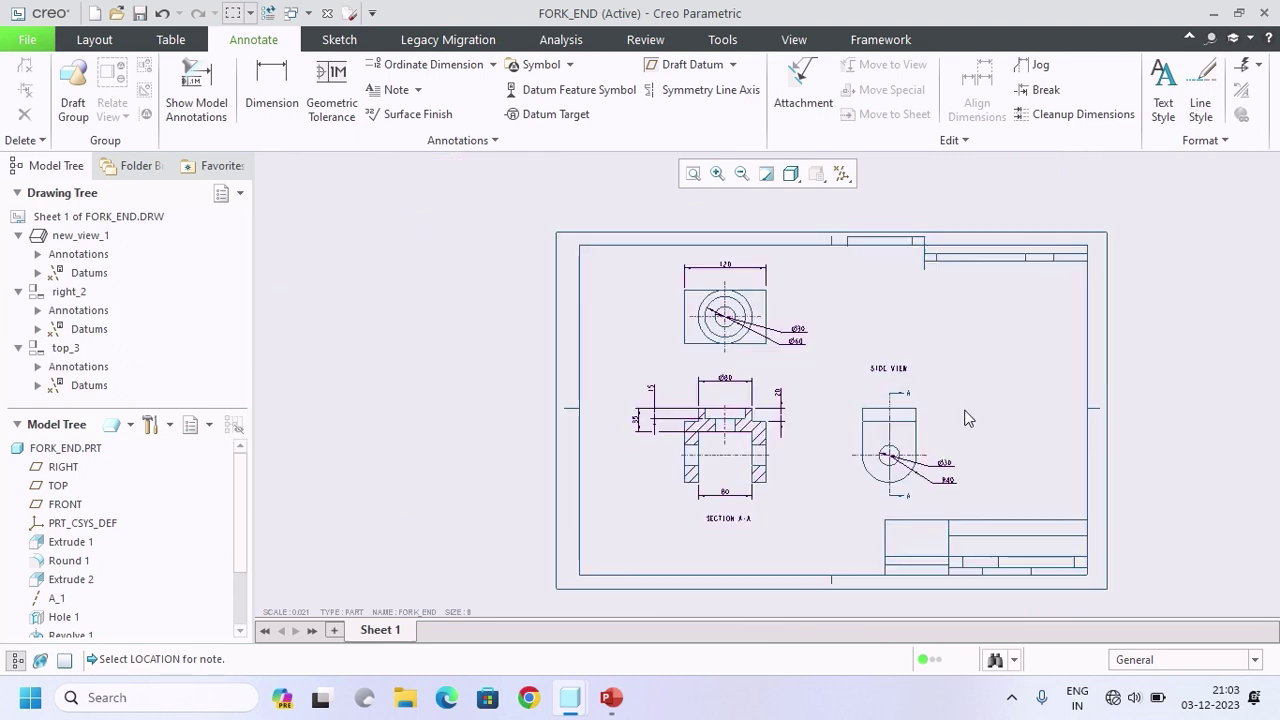